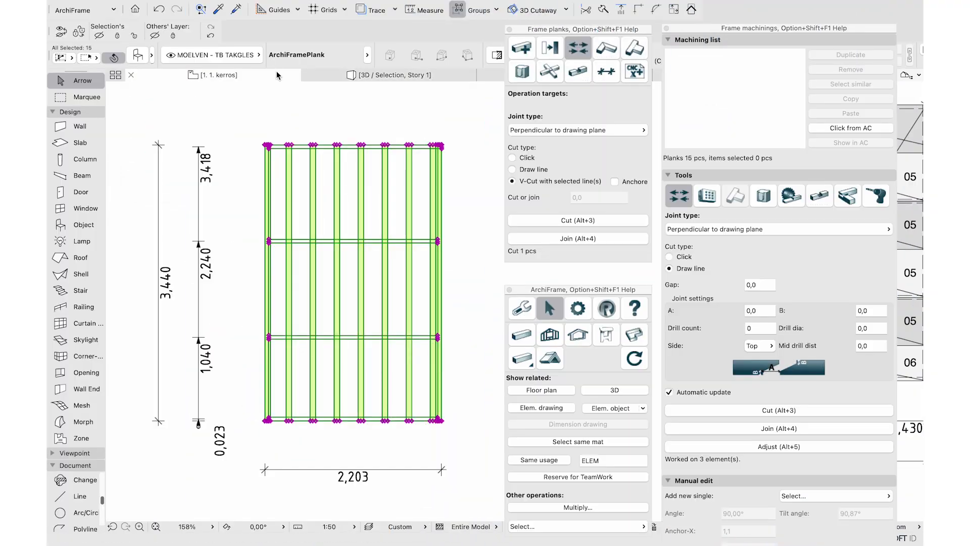
Trim the four middle planks back to a horizontal cut line and view the frame in 3D
left_click(338, 119)
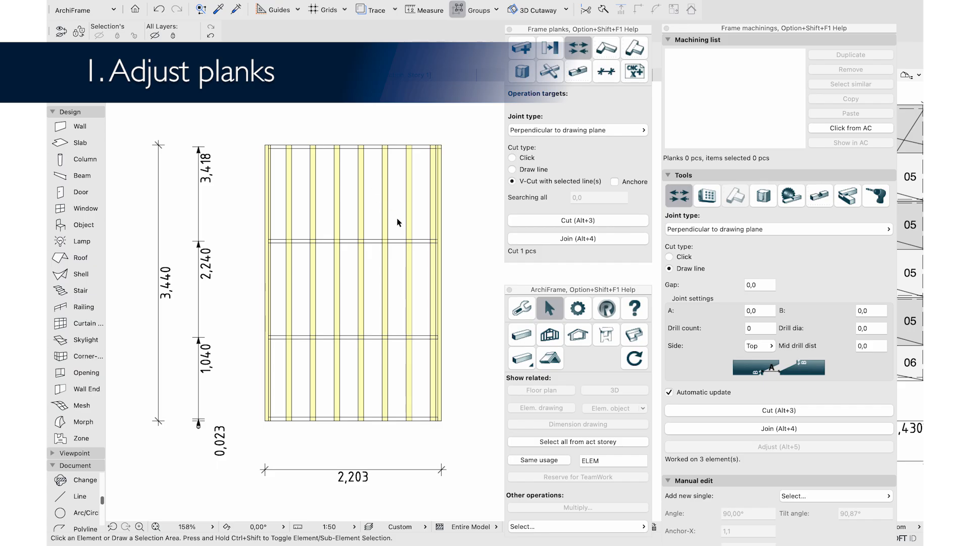
left_click_drag(399, 222, 312, 189)
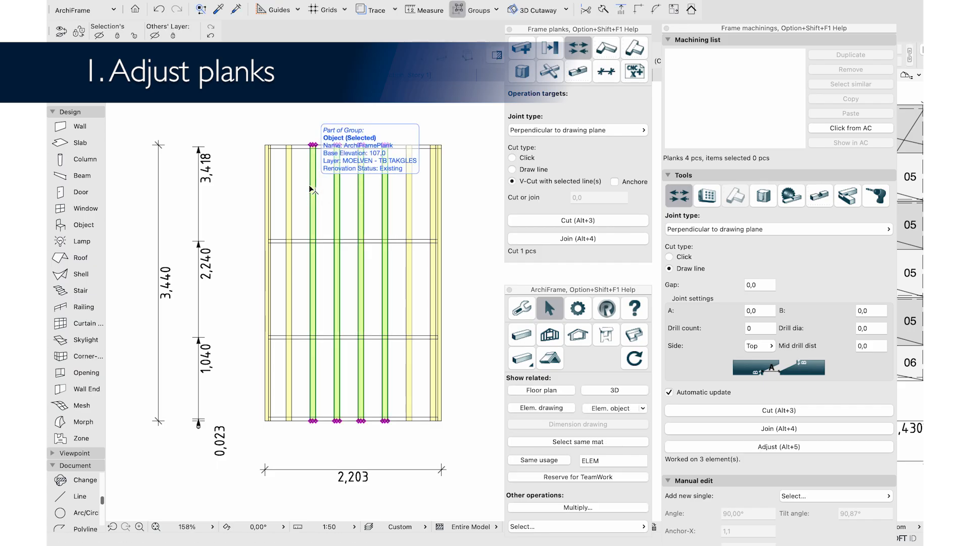
left_click(722, 446)
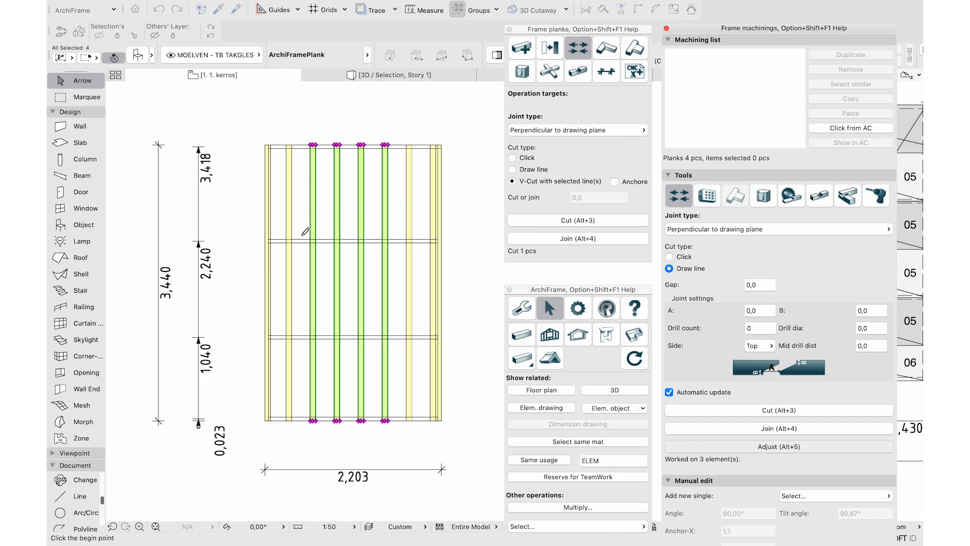
left_click(298, 239)
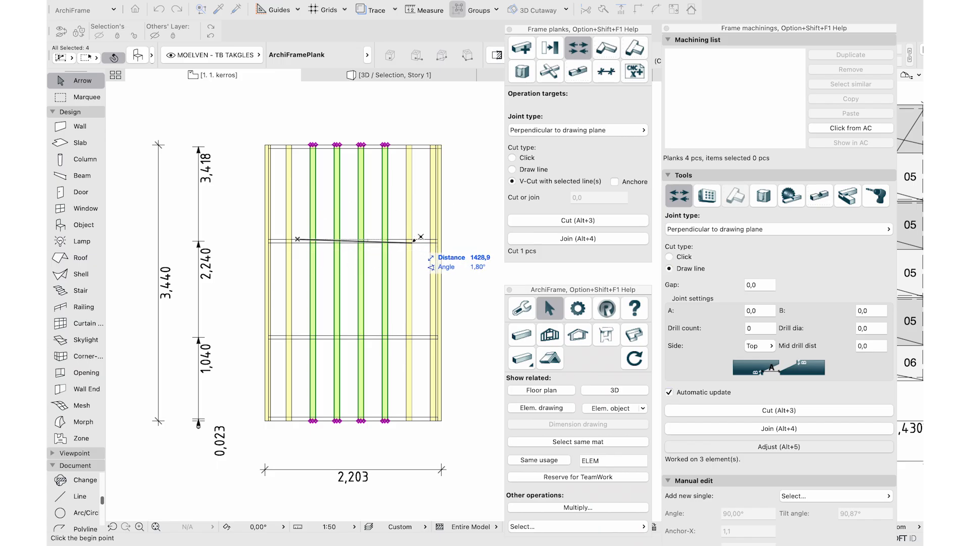
left_click(420, 237)
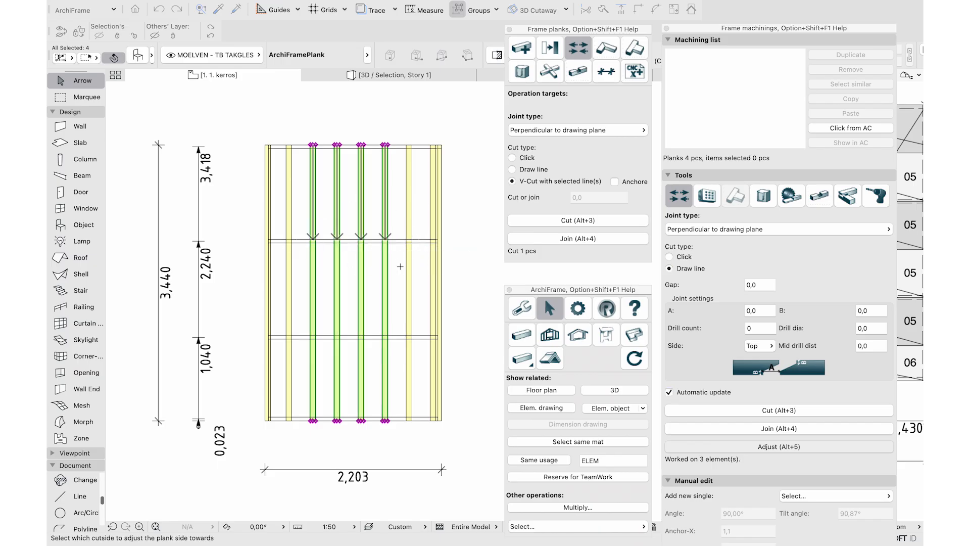
left_click(398, 224)
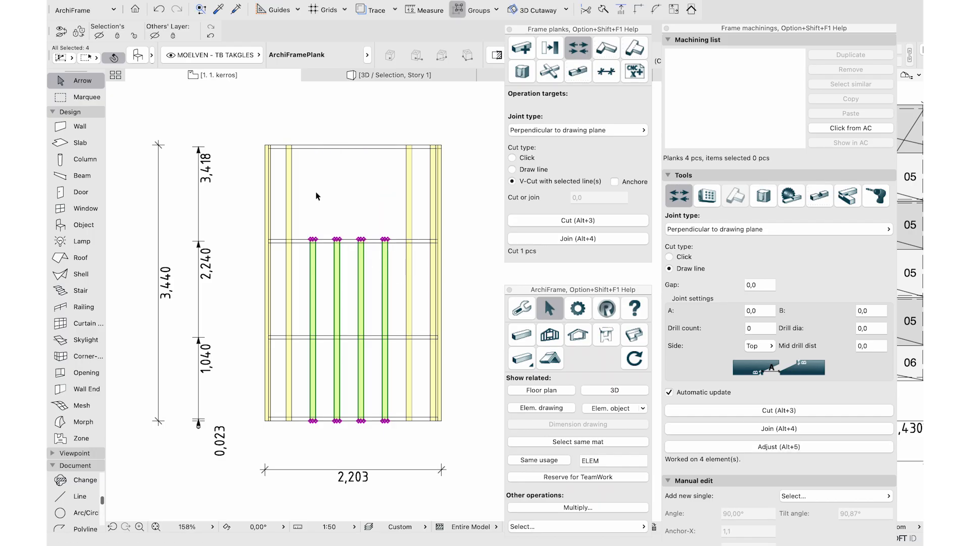
left_click(332, 77)
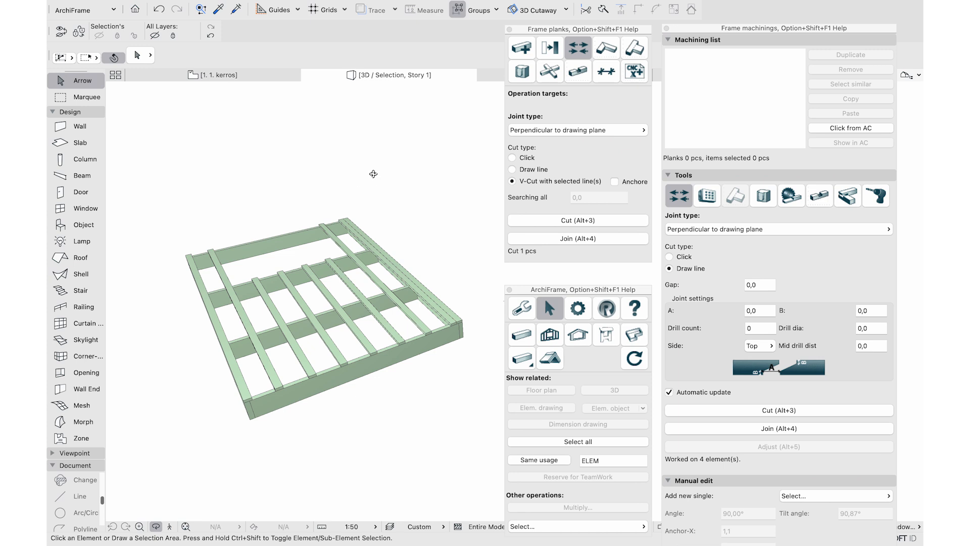
Extend two of the shortened planks up to an angled line drawn above the frame
left_click_drag(372, 174, 404, 223)
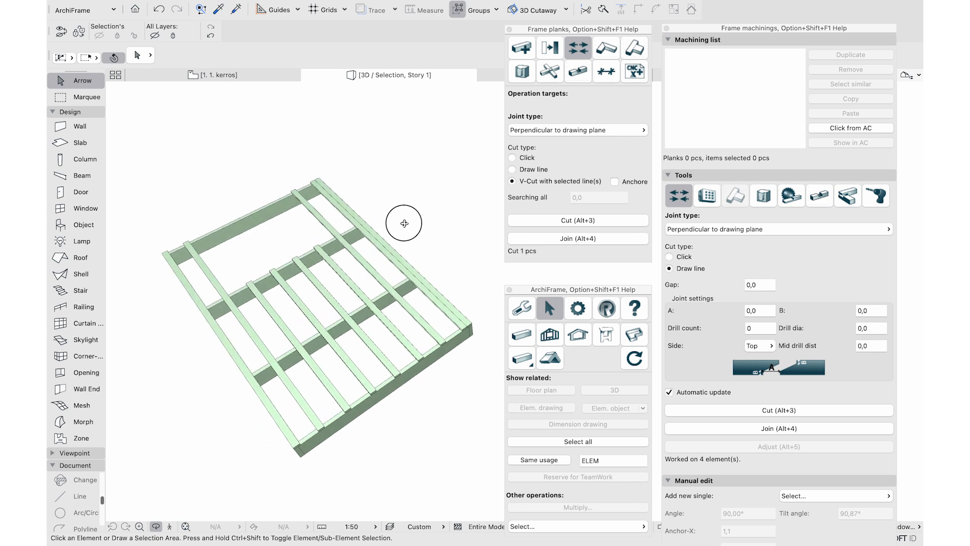
left_click(227, 75)
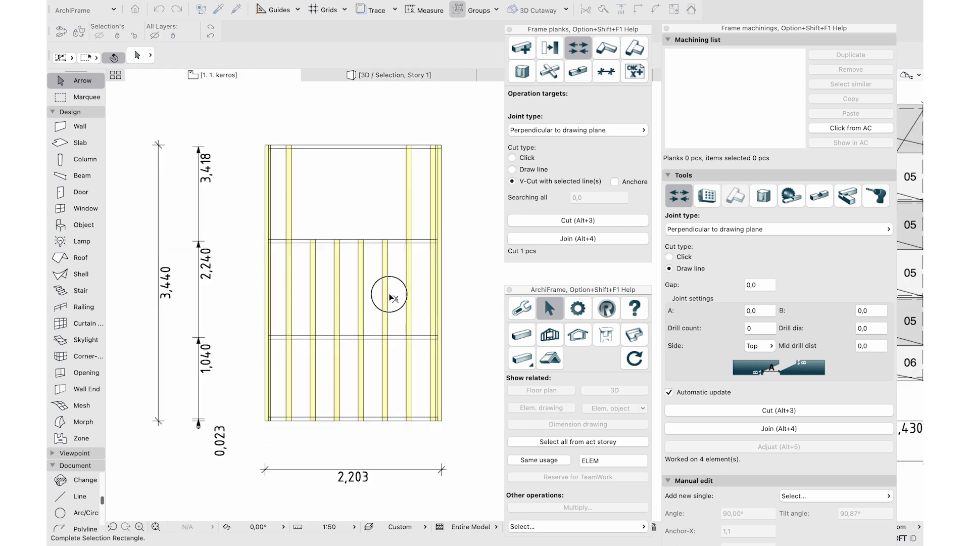
left_click_drag(389, 294, 352, 266)
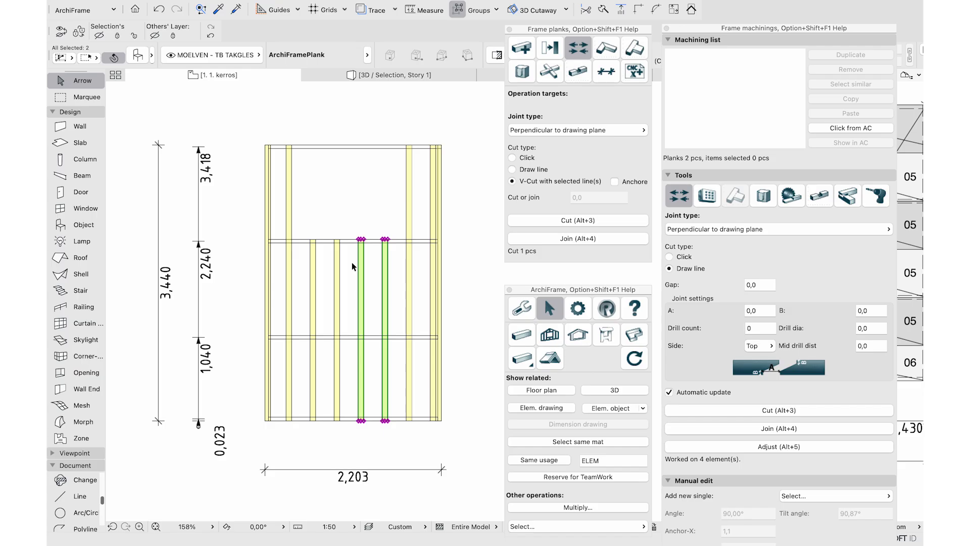
left_click(750, 447)
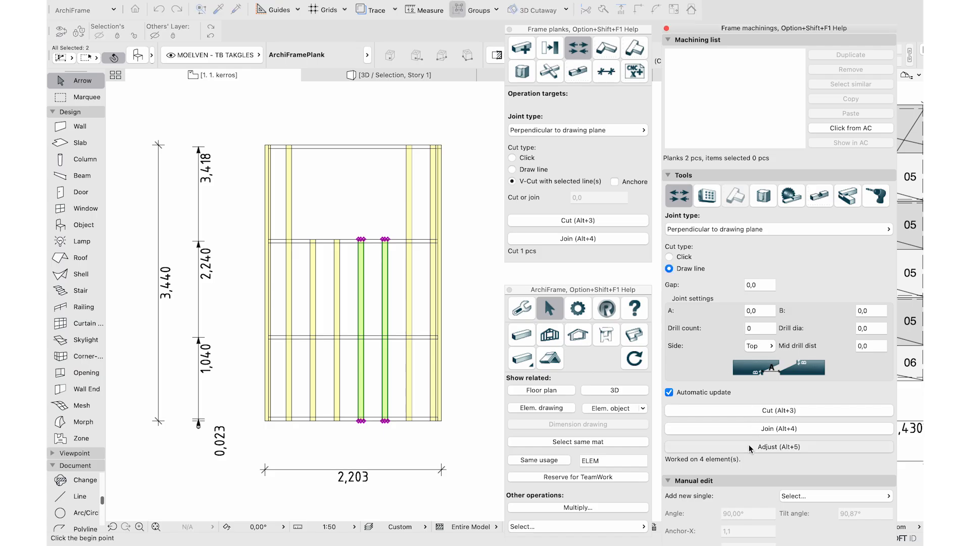
left_click(313, 91)
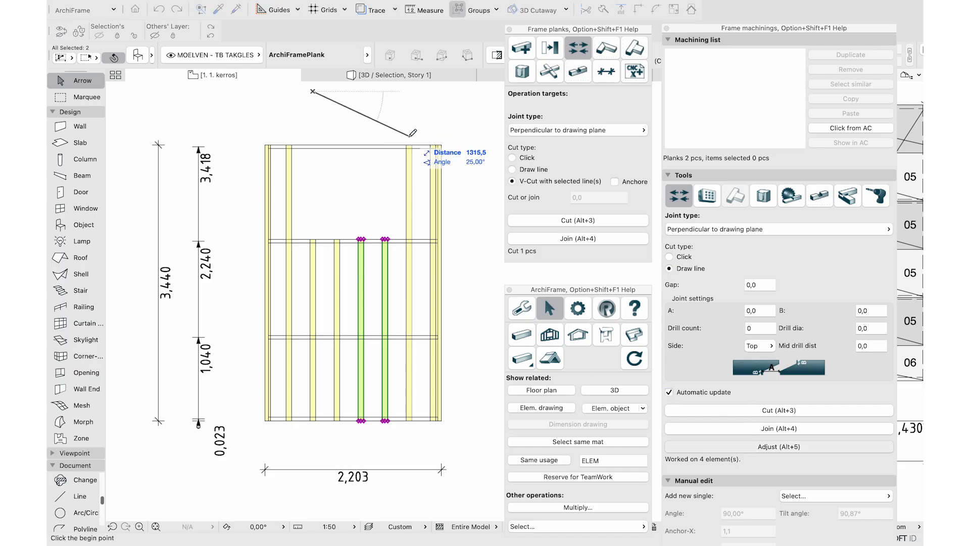
left_click(410, 137)
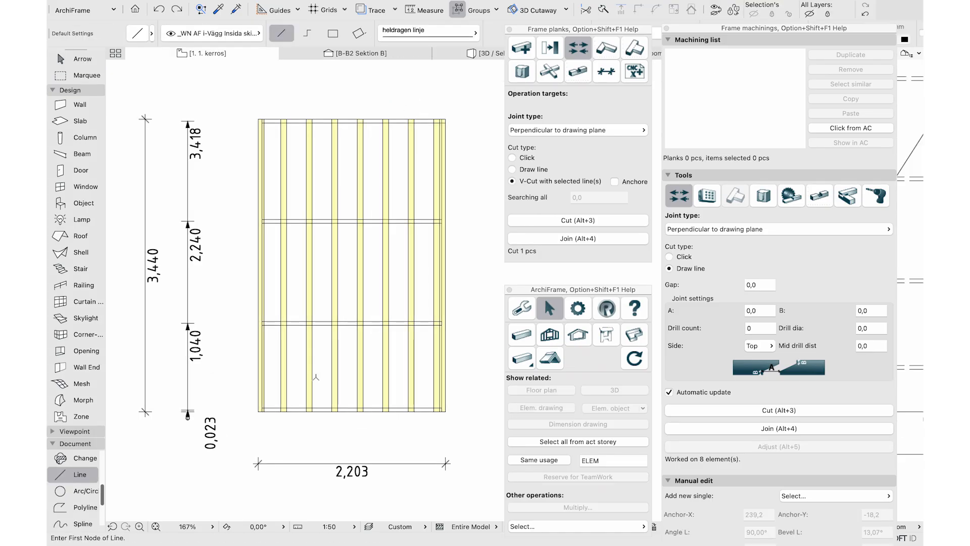
left_click(320, 376)
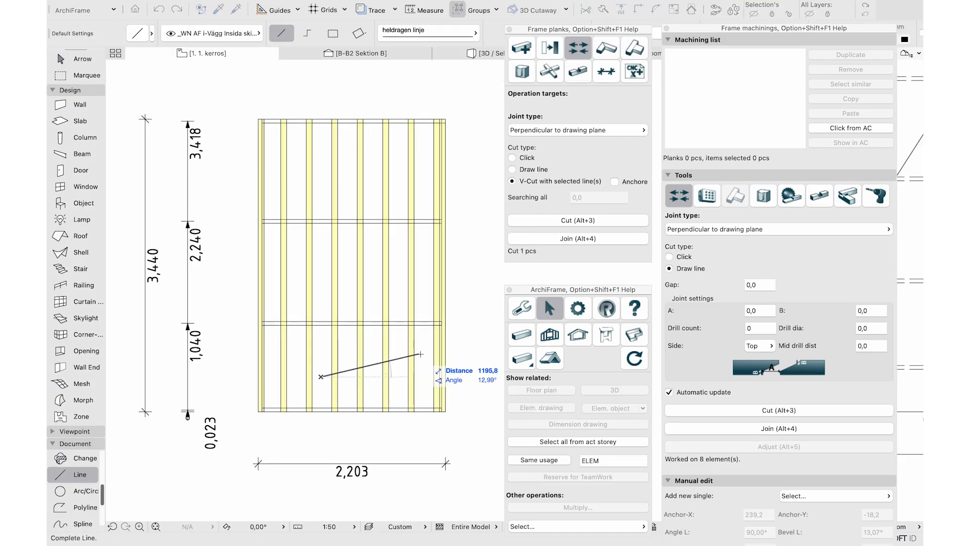
Draw two angled lines across the planks, trial-trim the planks to them, and undo
left_click(426, 351)
left_click(423, 199)
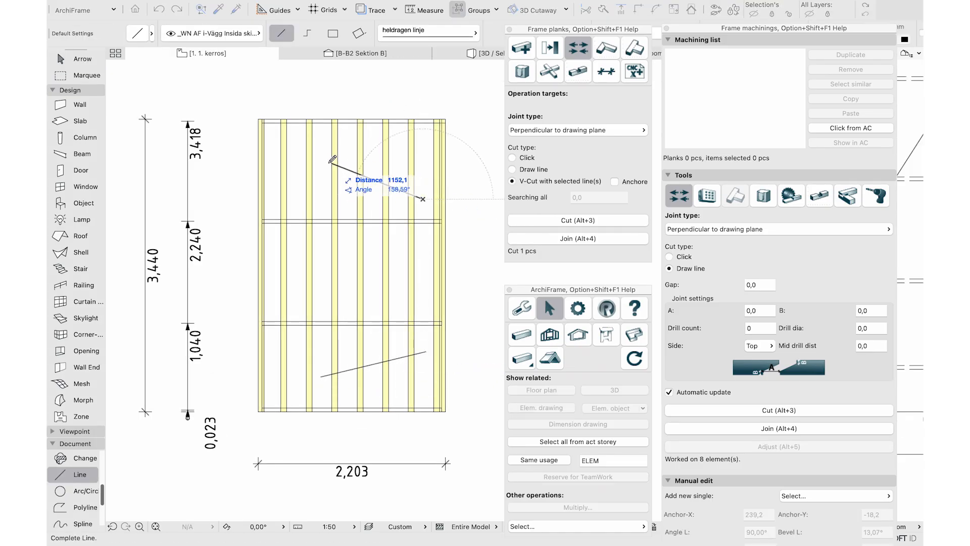
left_click(324, 161)
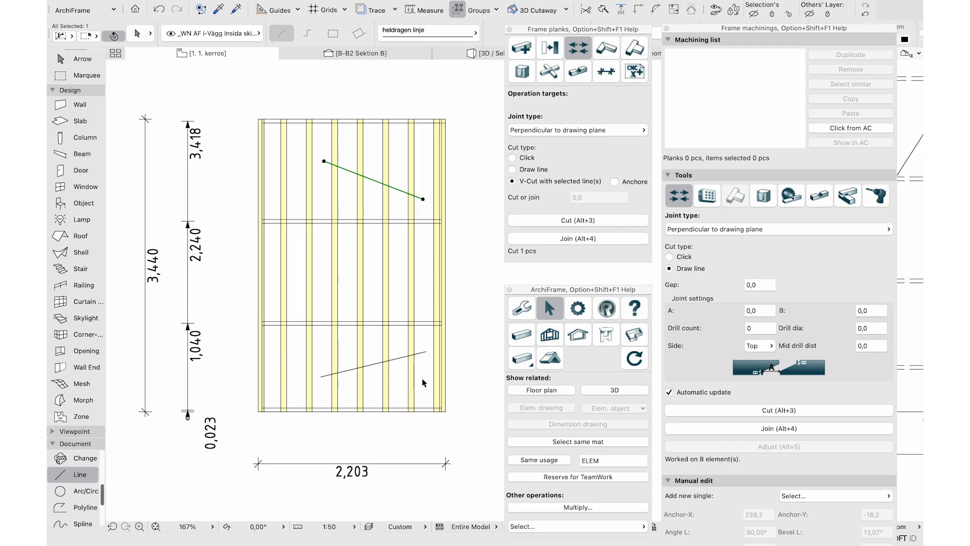
left_click(404, 356, "shift")
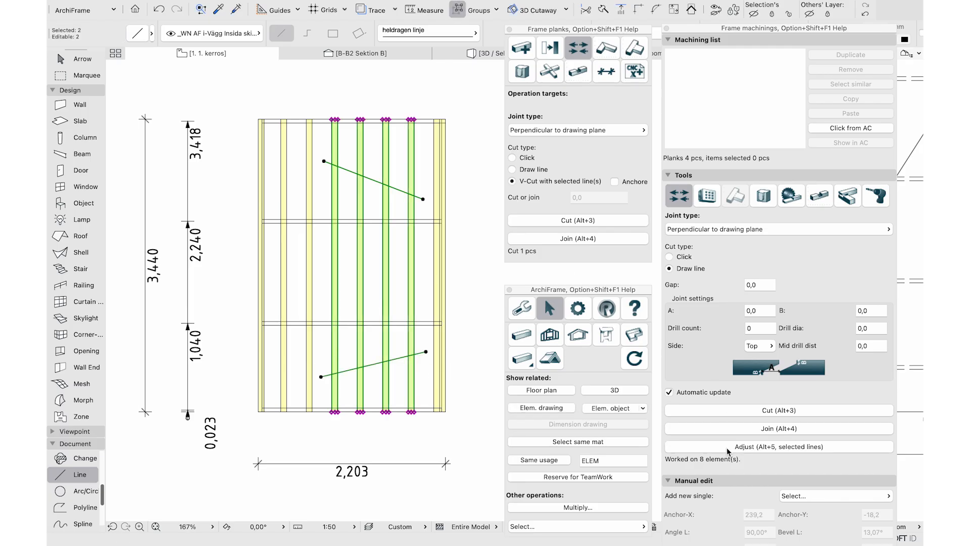
left_click(727, 447)
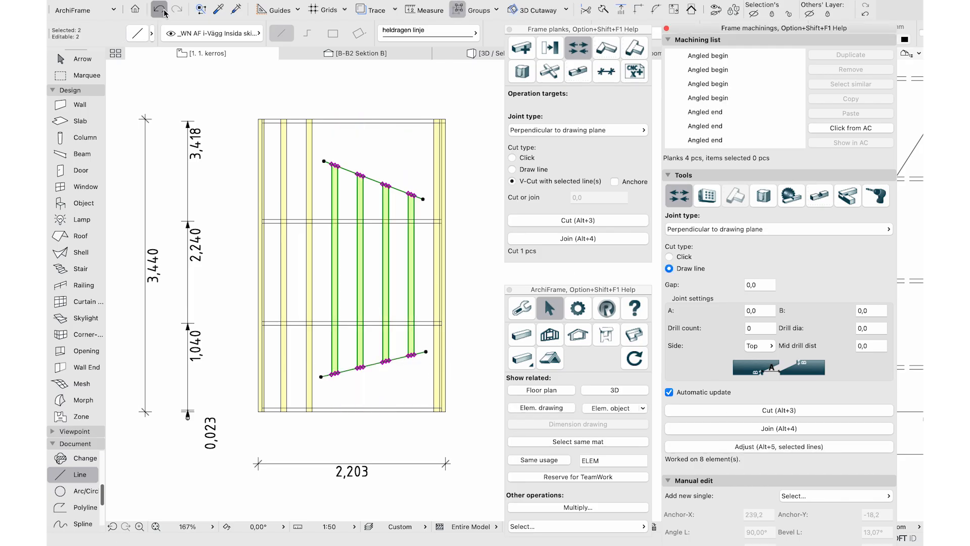
key("super+z")
Shorten the upper line, then trim the crossed planks to both lines on the chosen side
left_click(422, 198, "shift")
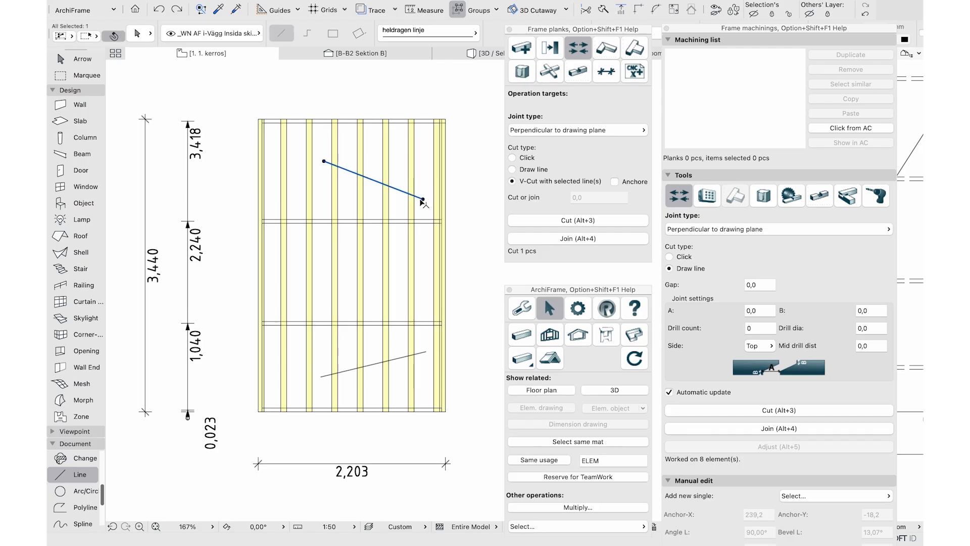
left_click(423, 199)
left_click(374, 182)
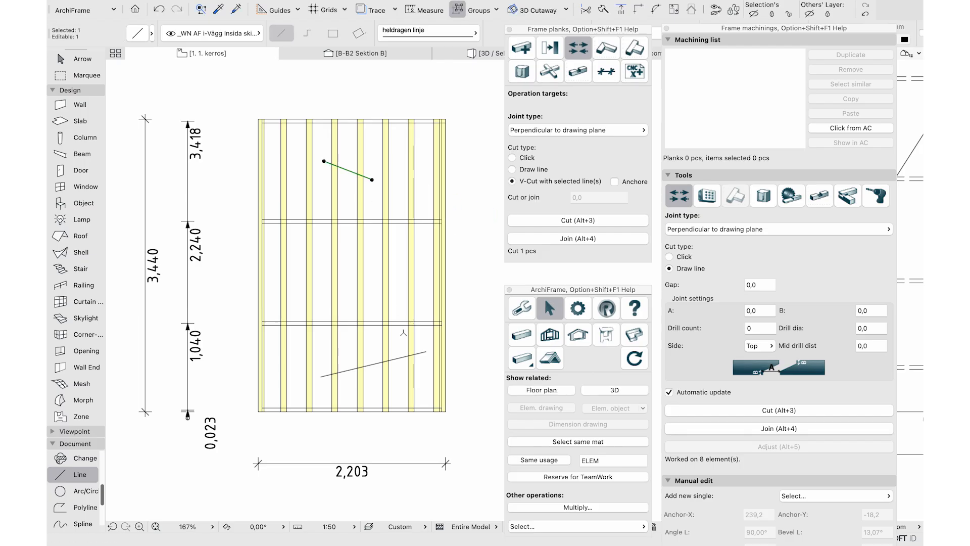
left_click(353, 368, "shift")
left_click(753, 447)
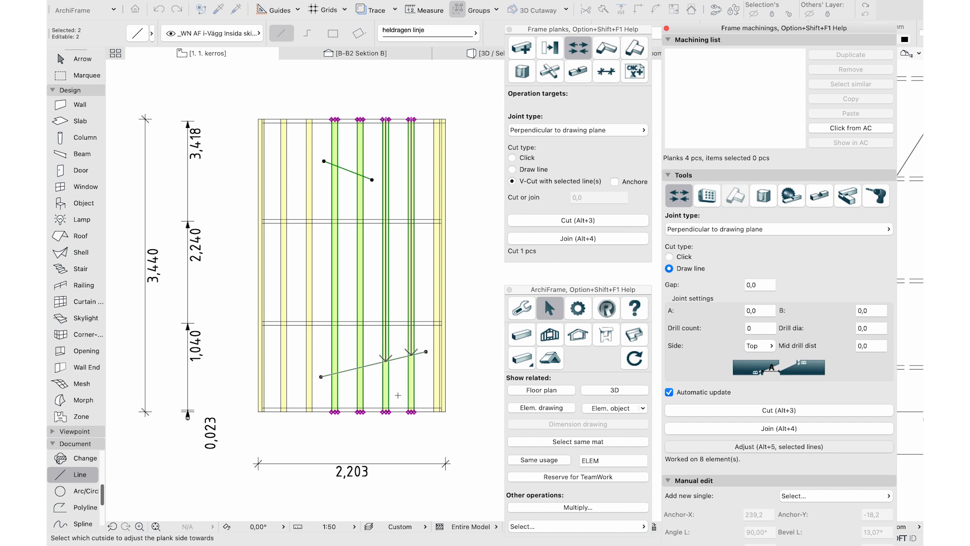
left_click(397, 329)
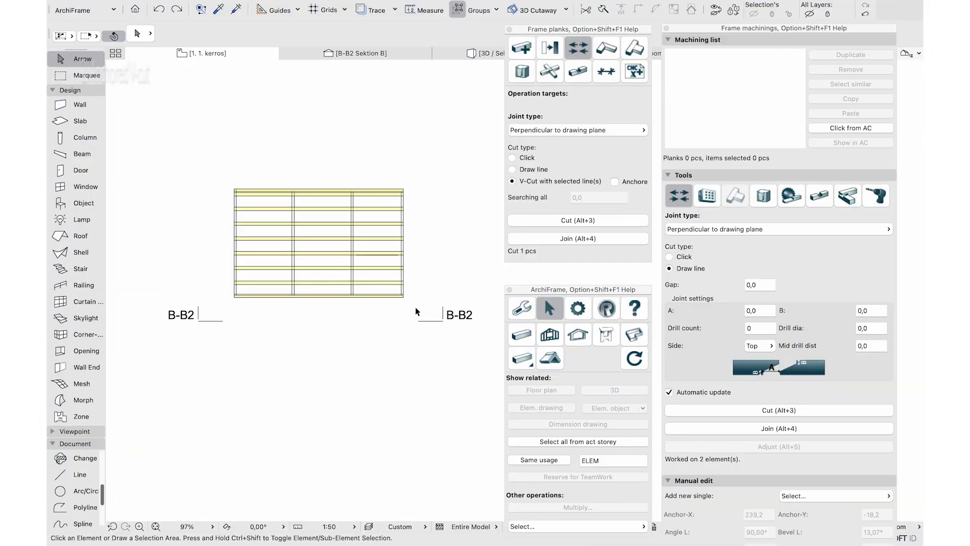
left_click_drag(418, 311, 224, 161)
In 3D, lengthen the front corner plank beyond the frame
left_click(614, 389)
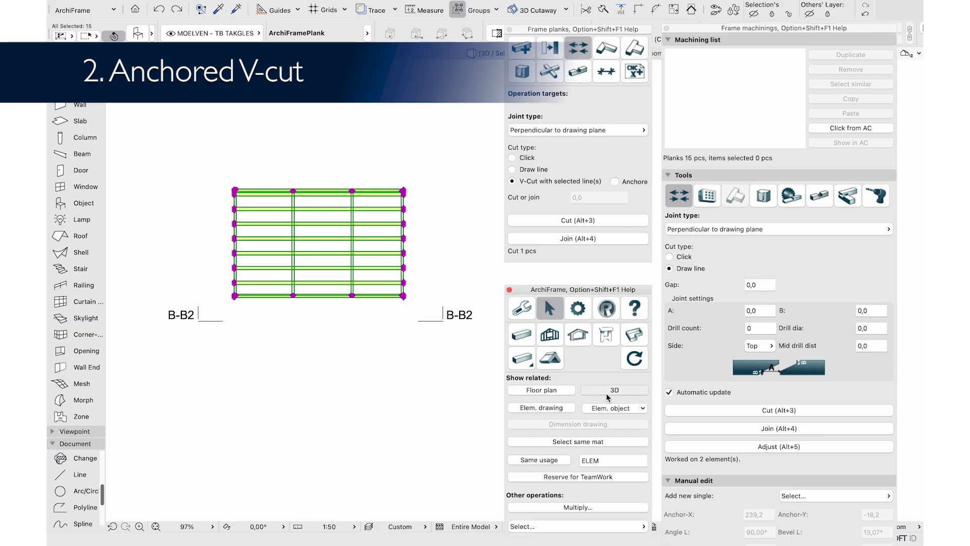
left_click(357, 404)
left_click_drag(359, 408, 408, 433)
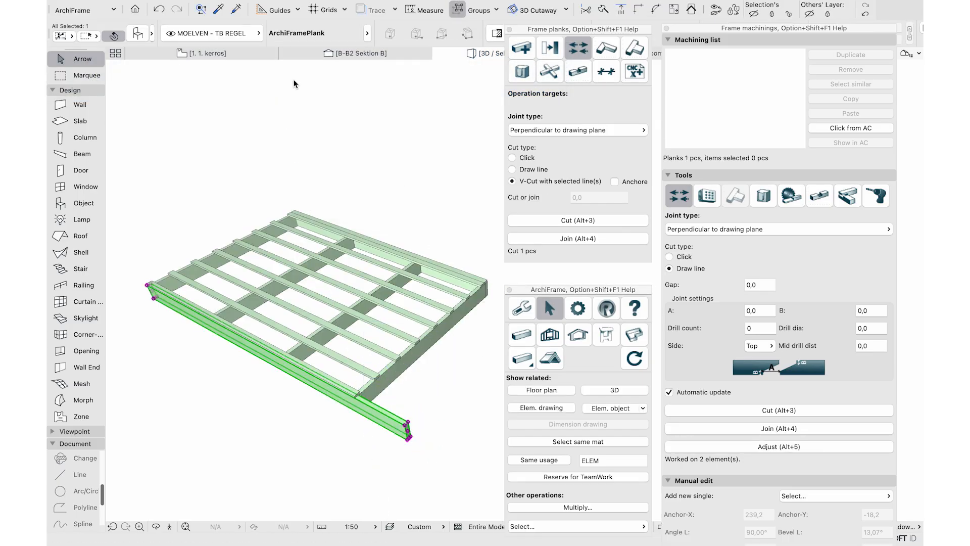
Stretch the B-B2 section line further right and open the B-B2 section view
left_click(260, 54)
left_click(443, 322)
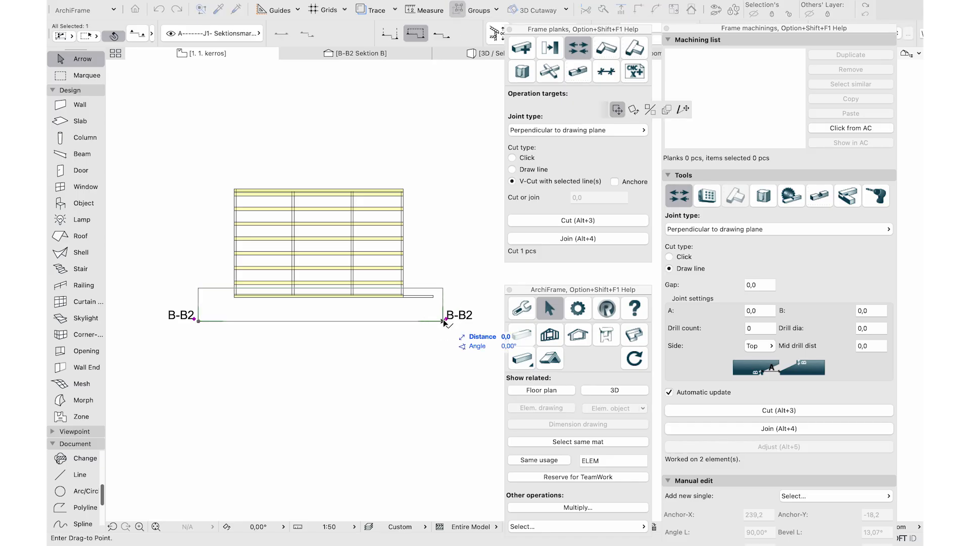
left_click(683, 109)
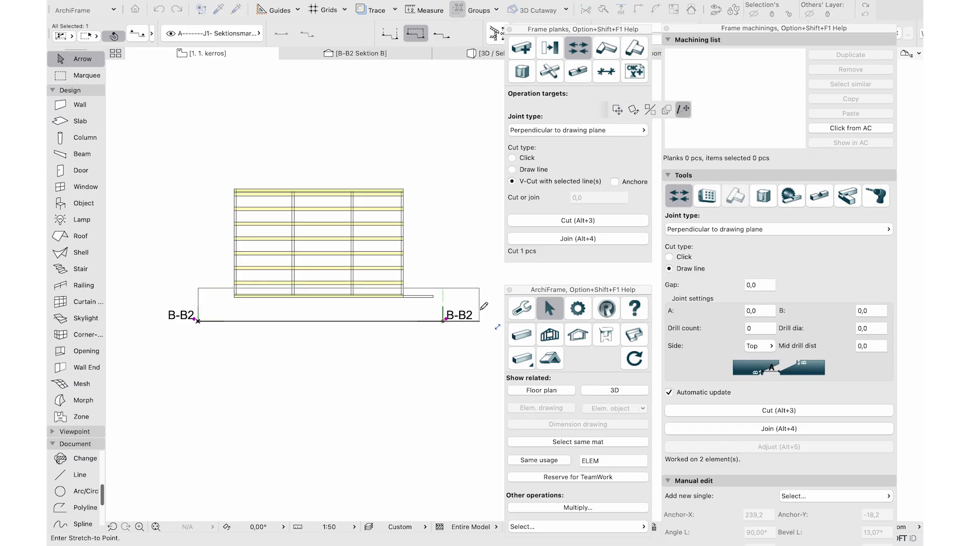
left_click(479, 321)
right_click(479, 322)
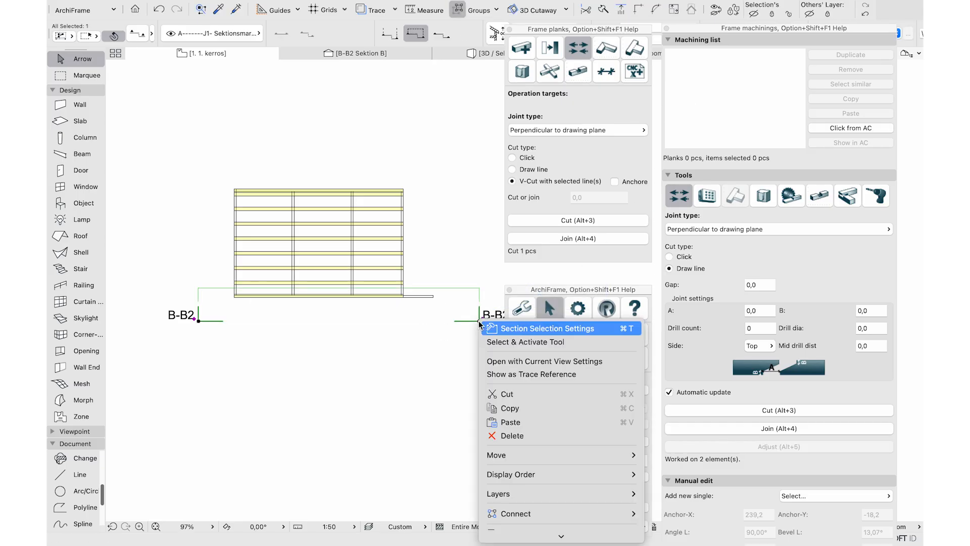
left_click(487, 359)
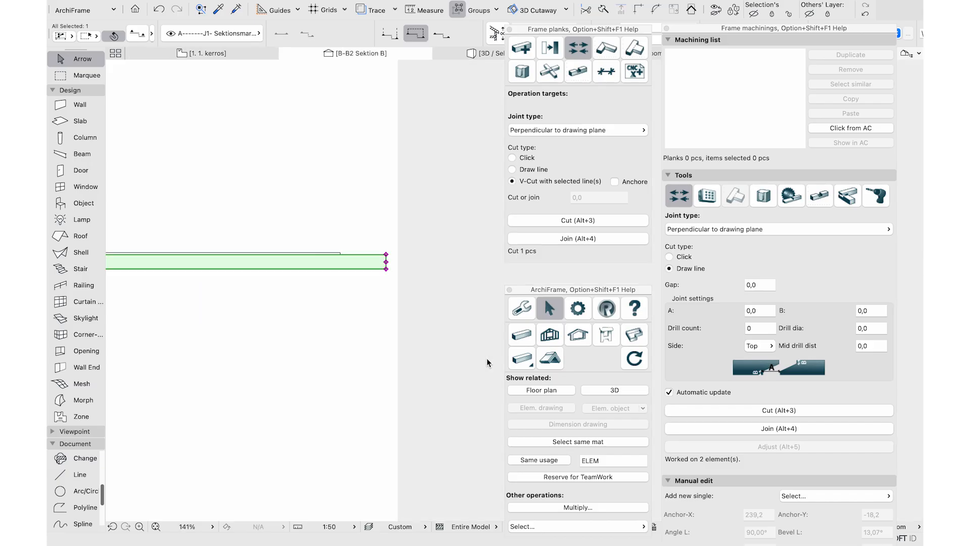
Draw cutting lines at the plank's right end and V-cut the end along them
left_click(73, 475)
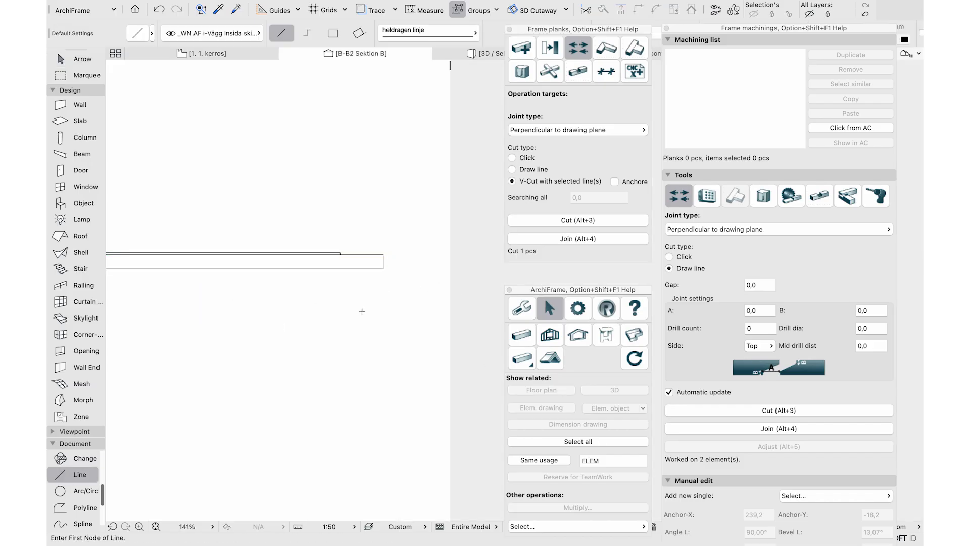
left_click(369, 262)
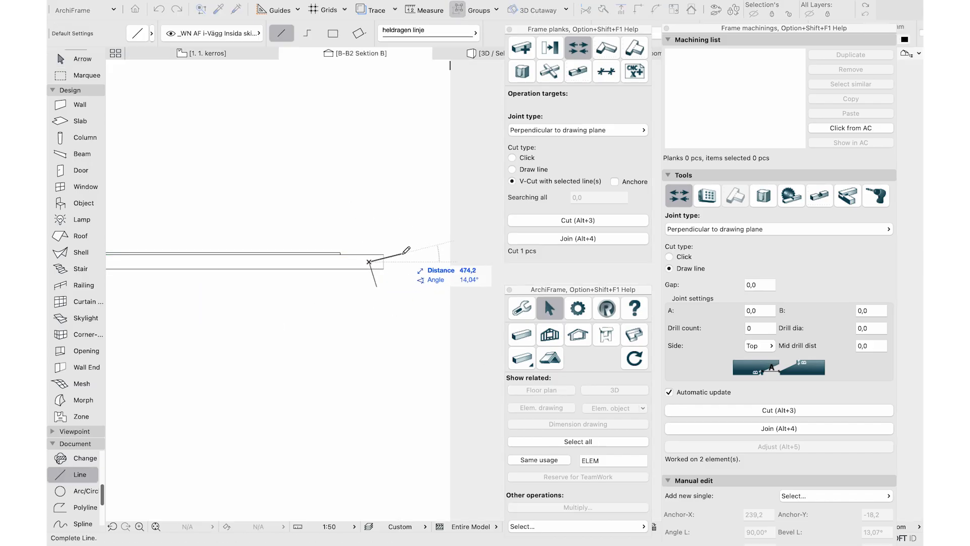
left_click(402, 253)
left_click_drag(392, 309, 369, 246, "shift")
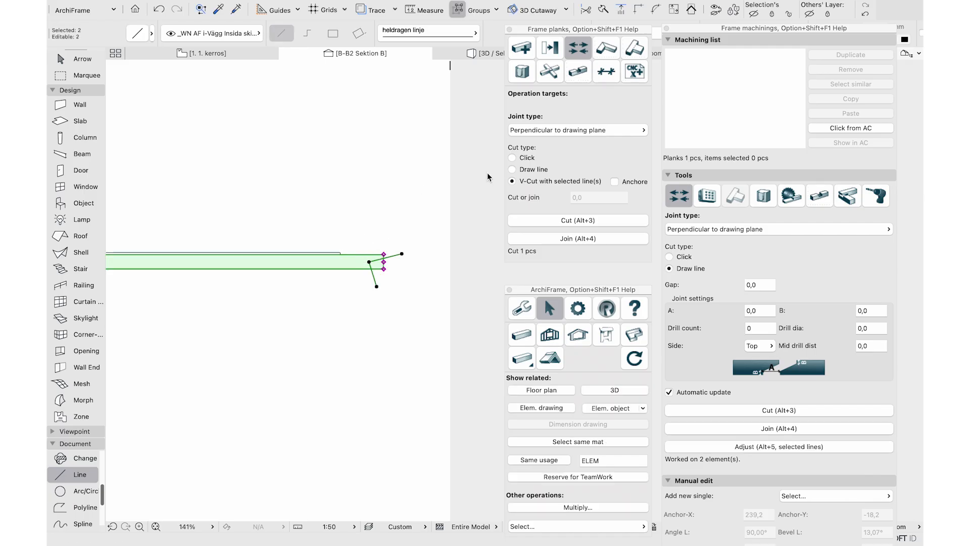
left_click(567, 221)
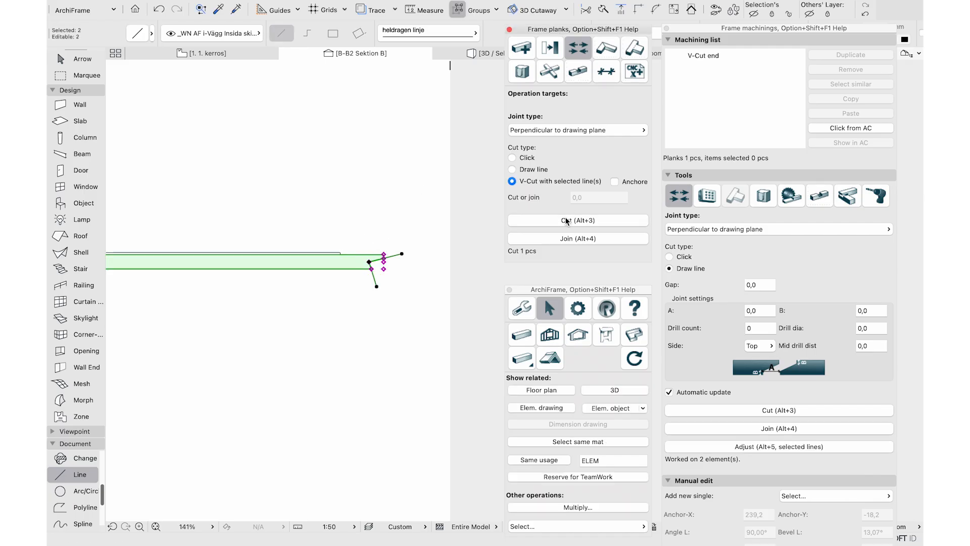
Test stretching the V-cut plank end, seeing shortening drop the cut, and undo each change
scroll(383, 260, "up", 5)
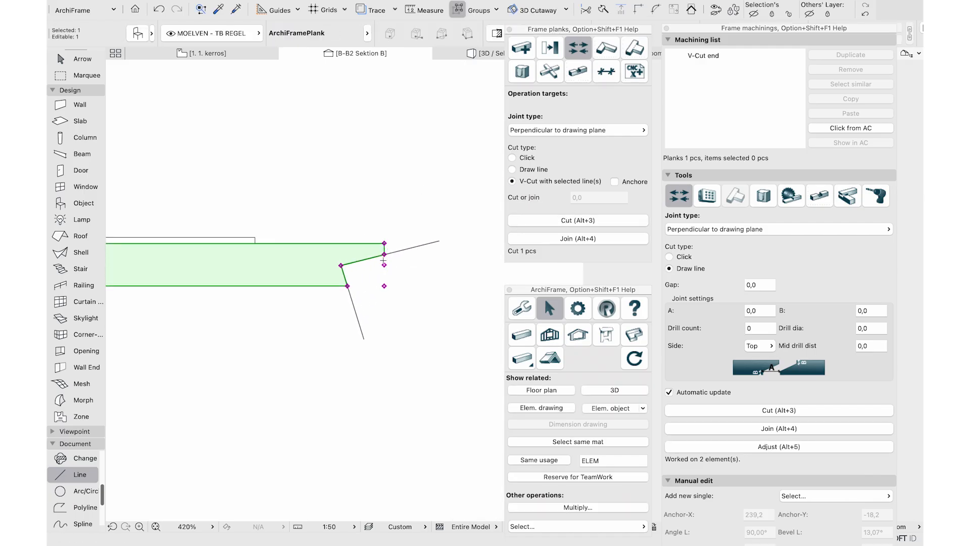
left_click(383, 254)
left_click(387, 233)
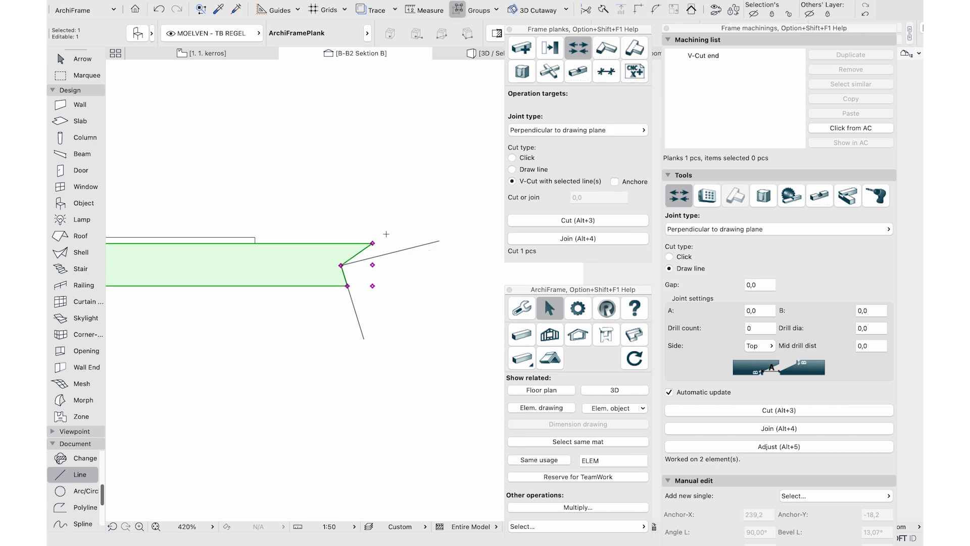
left_click(158, 10)
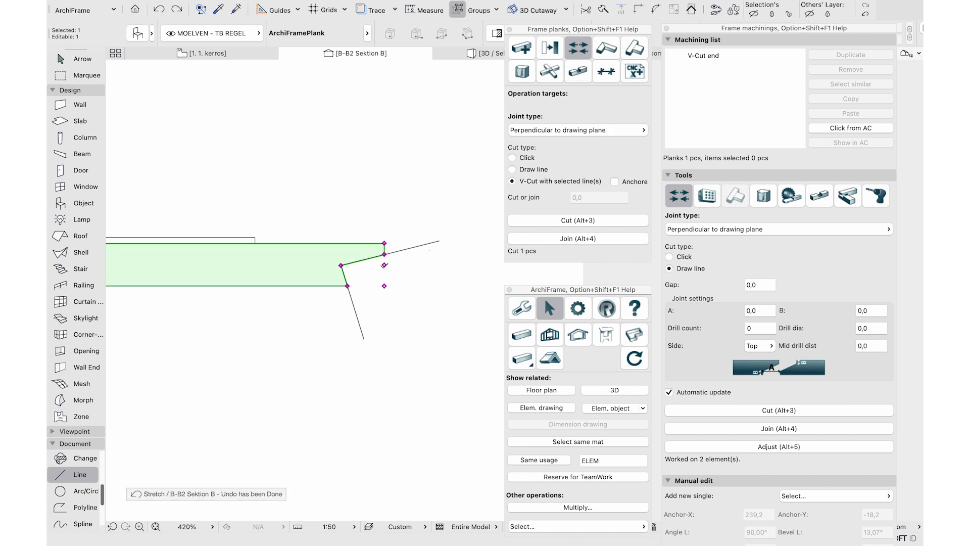
left_click(384, 263)
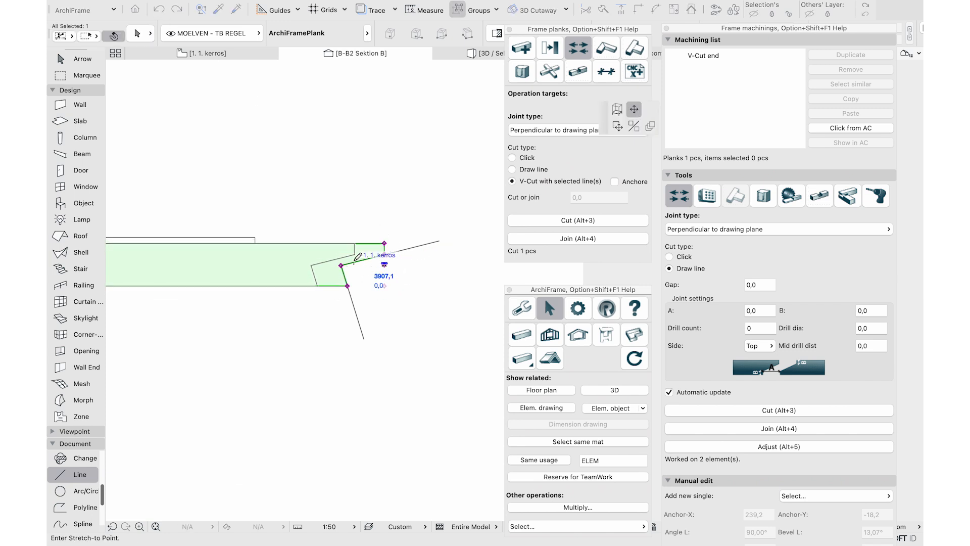
left_click(321, 264)
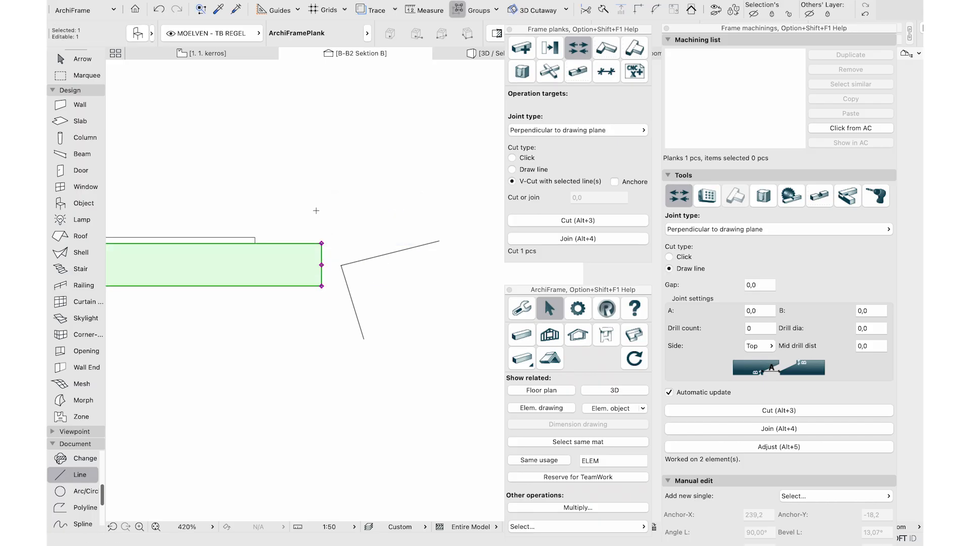
left_click(159, 9)
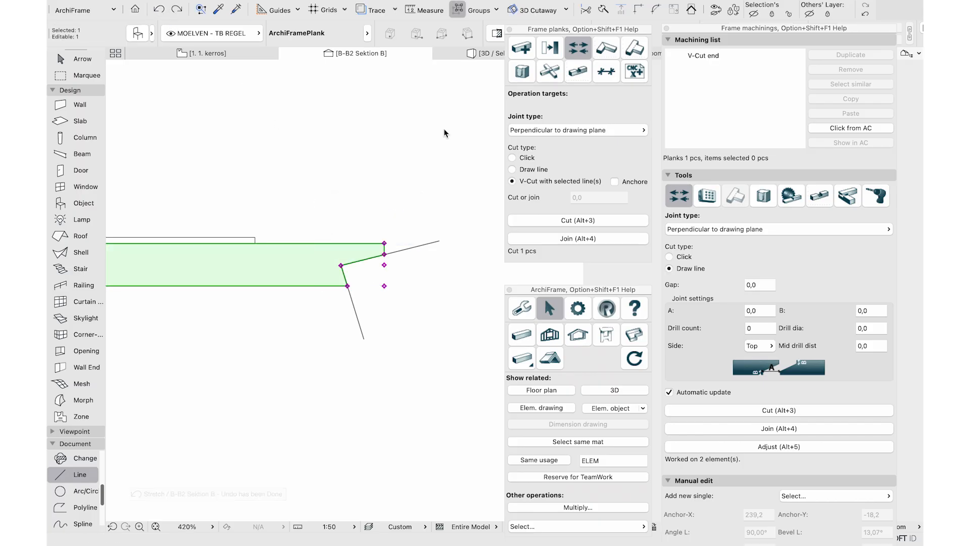
Set the plank's V-Cut end machining to anchored
left_click(712, 58)
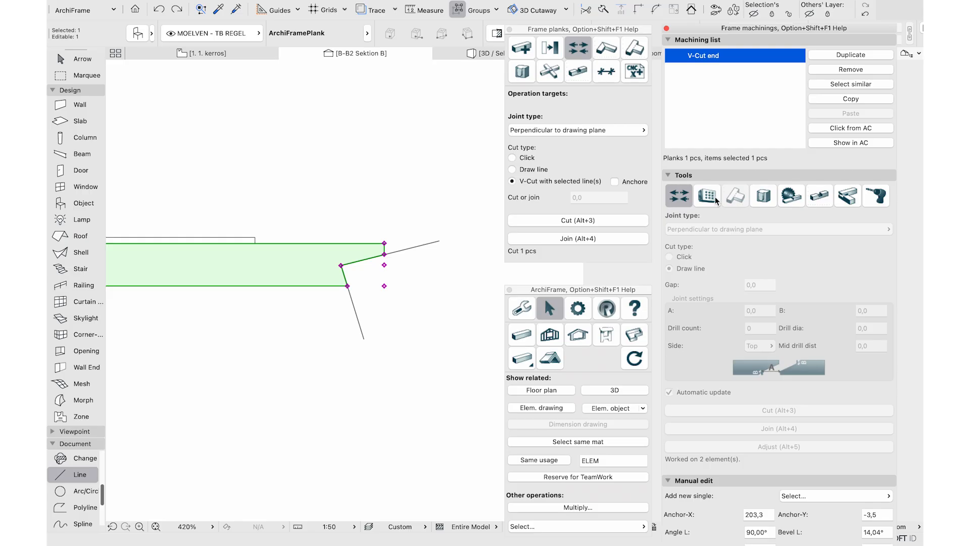
left_click(668, 176)
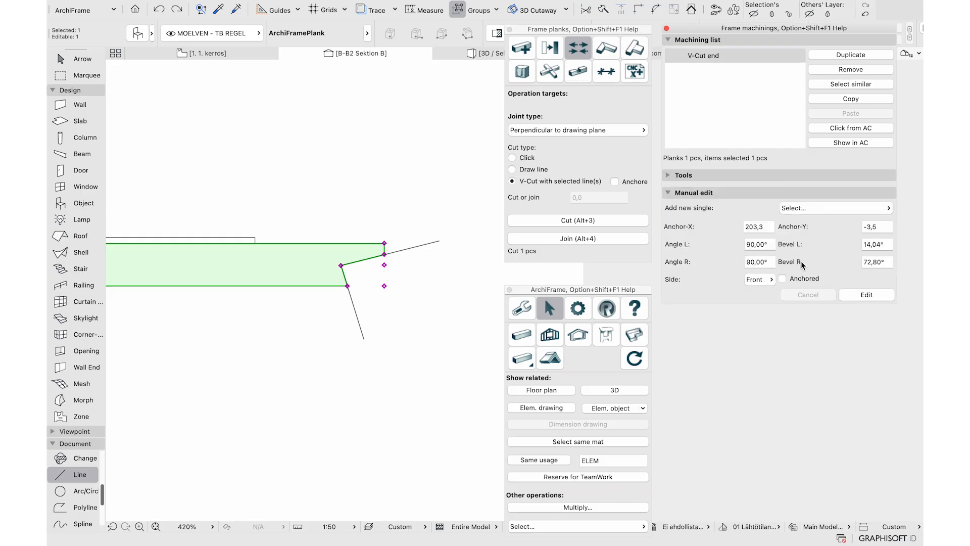
left_click(783, 278)
left_click(863, 294)
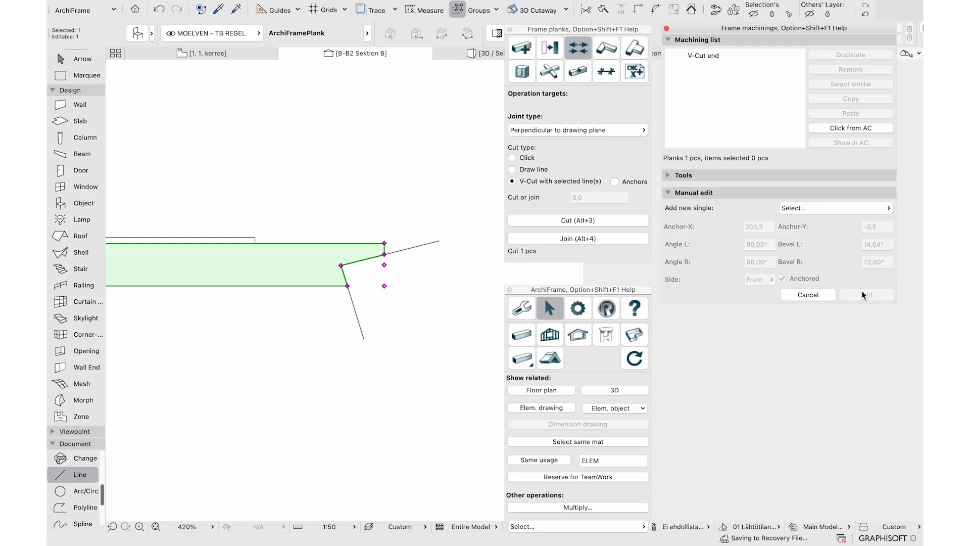
Test shortening and lengthening the plank end, then undo the stretches
left_click(384, 264)
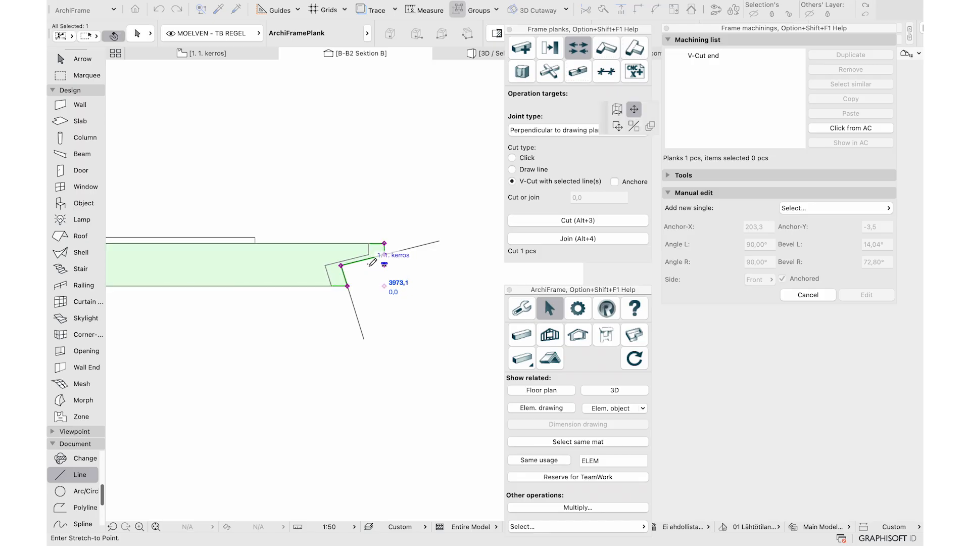
left_click(323, 265)
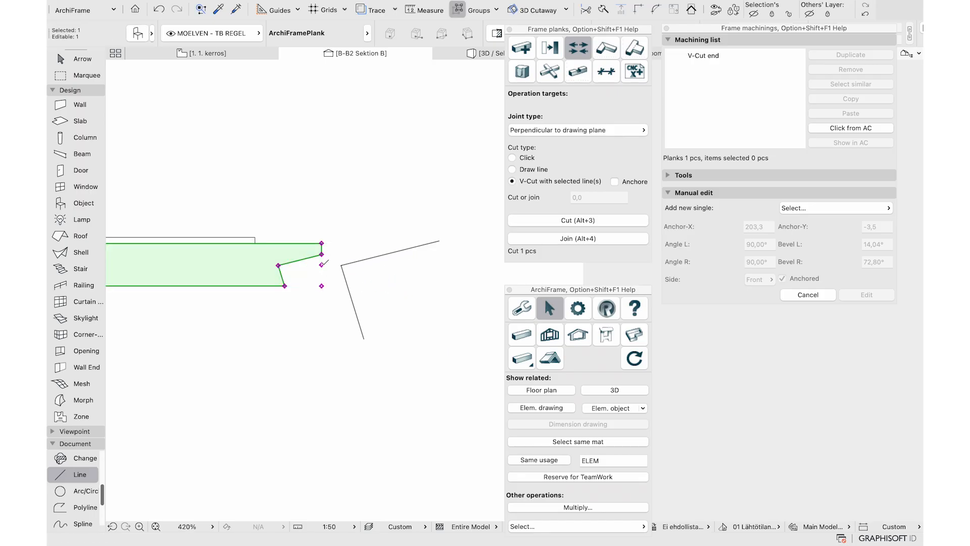
left_click(321, 265)
left_click(480, 263)
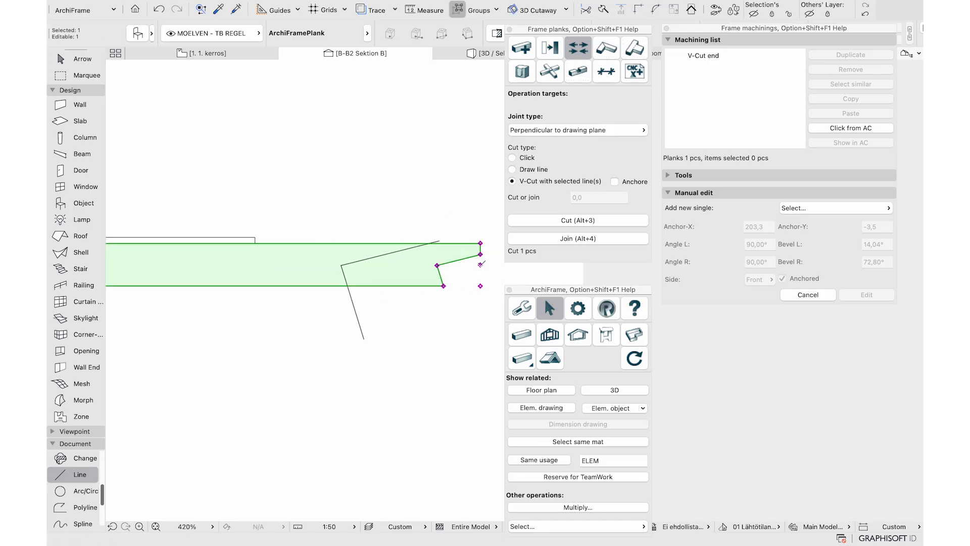
left_click(159, 9)
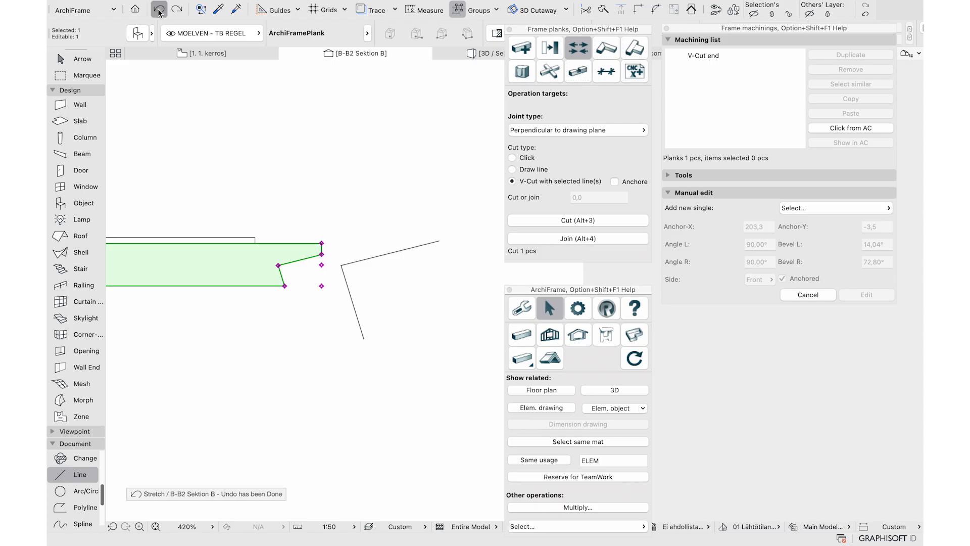
left_click(159, 9)
left_click(679, 91)
Remove the V-Cut end and recut the plank along both lines as an anchored cut
left_click(705, 59)
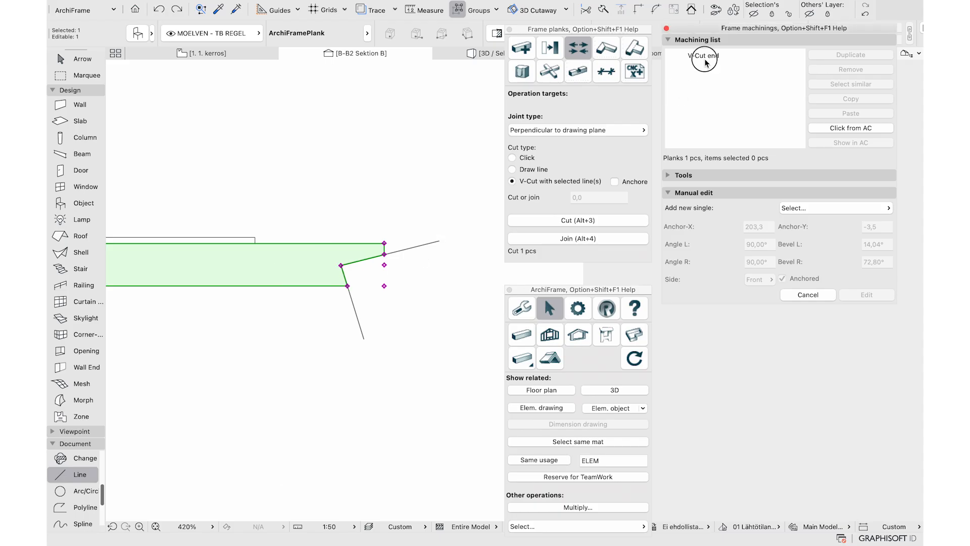
left_click(818, 69)
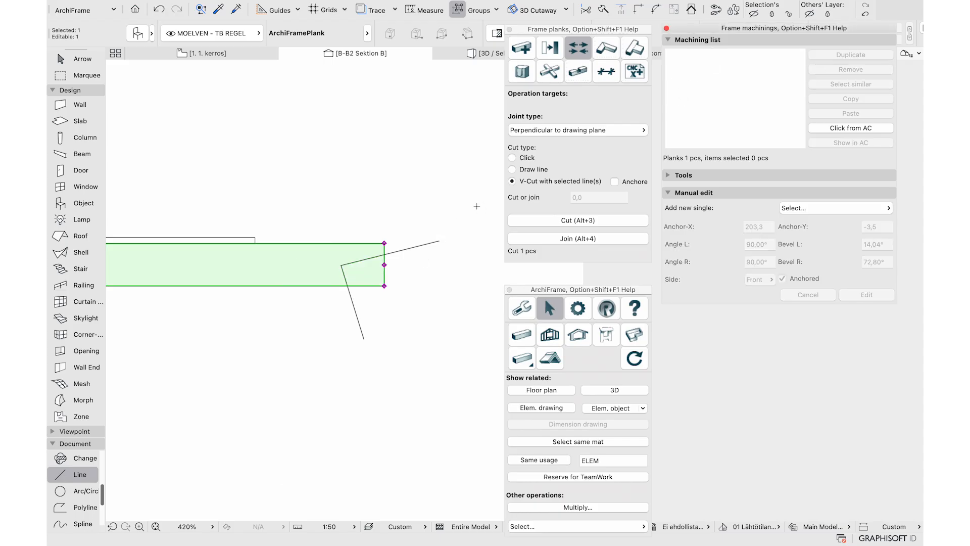
left_click(439, 242)
left_click(359, 326, "shift")
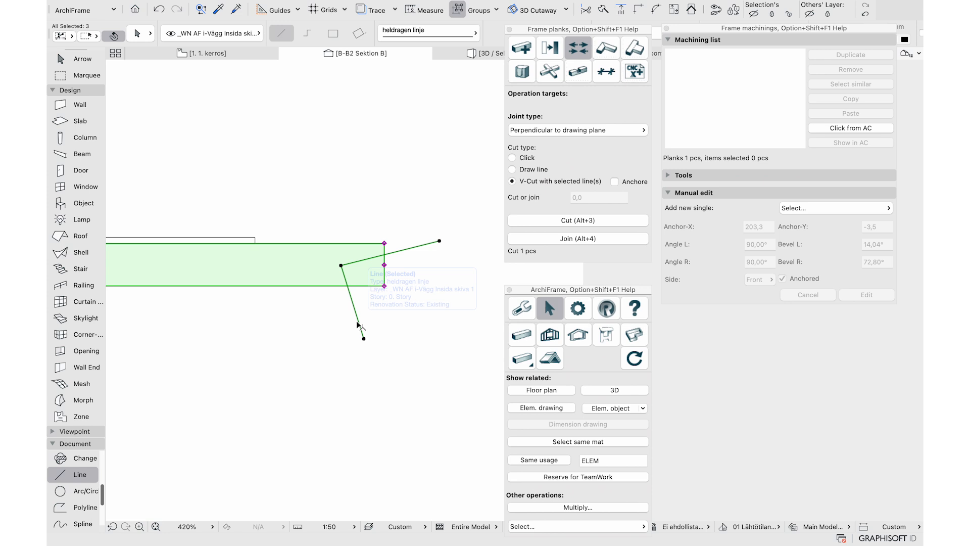
left_click(616, 181)
left_click(544, 221)
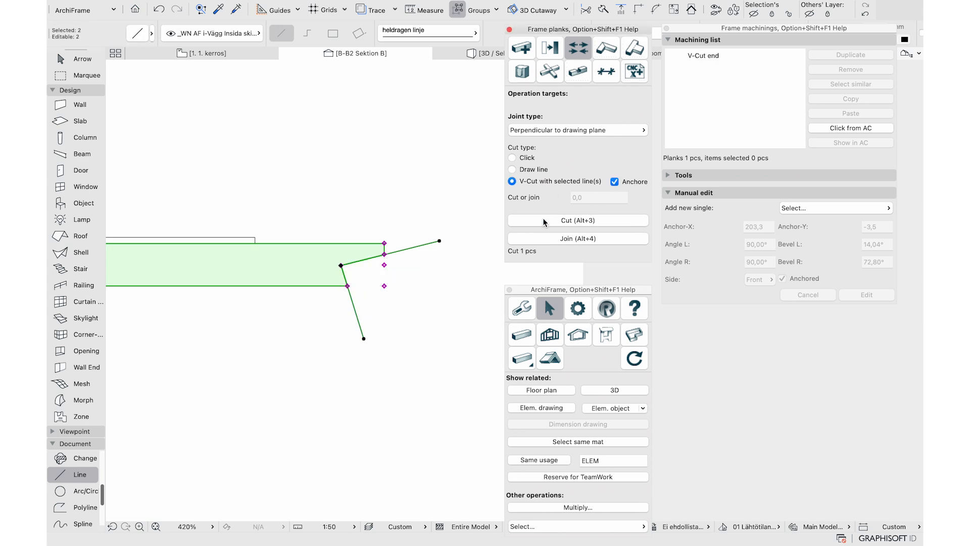
Shorten and then lengthen the plank, with the anchored V-cut following its end
left_click(723, 56)
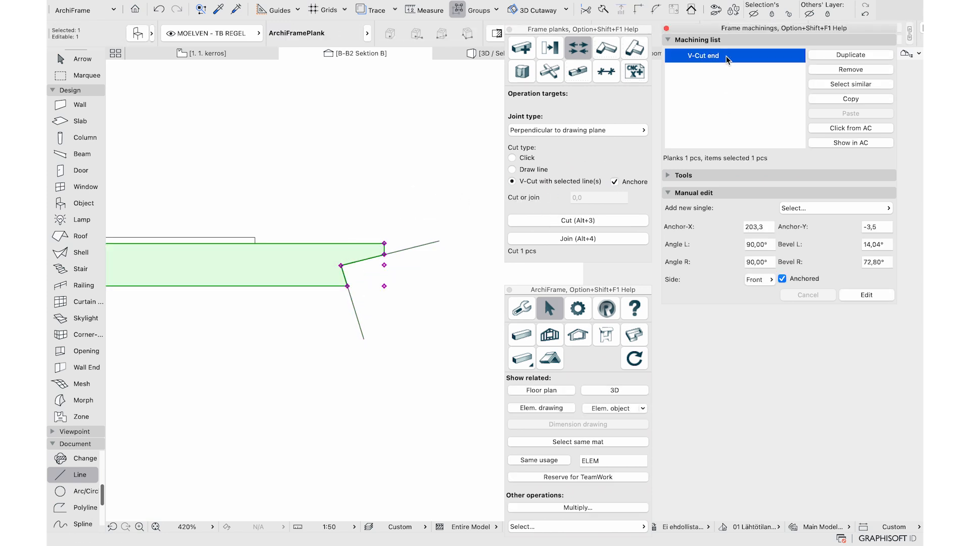
left_click(385, 264)
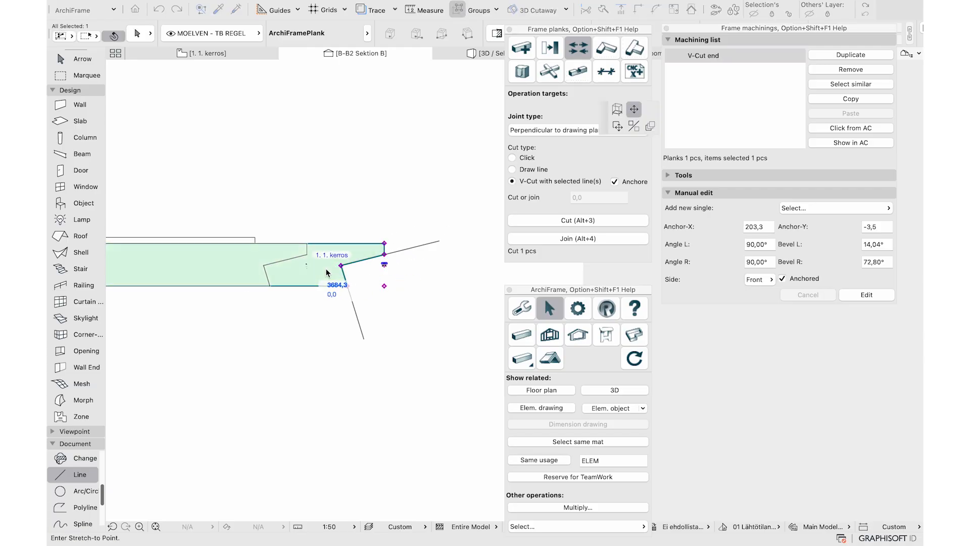
left_click(316, 266)
left_click(307, 265)
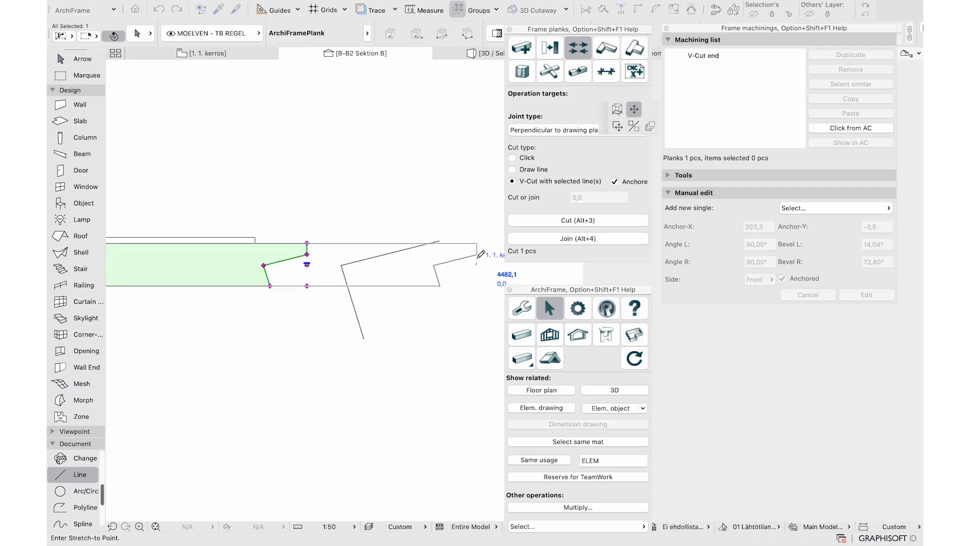
left_click(476, 254)
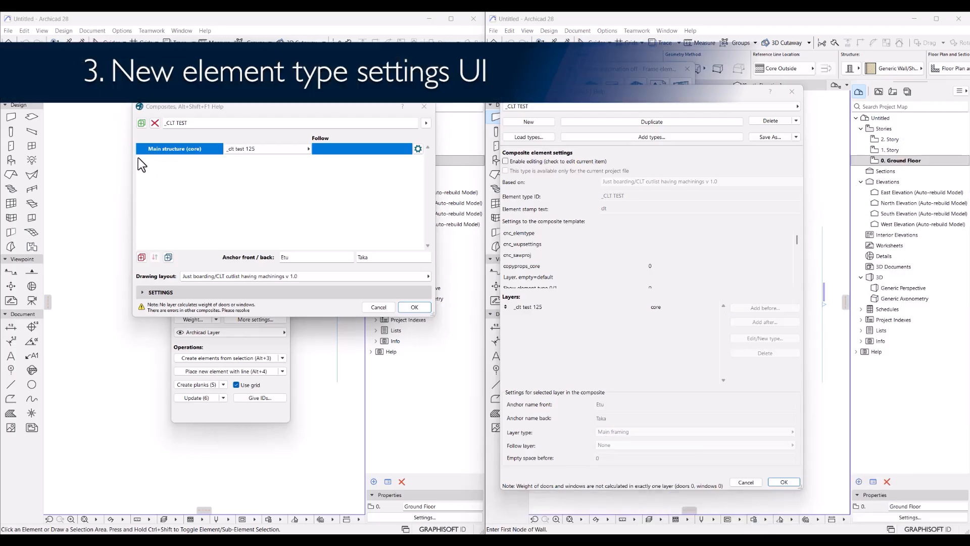
mouse_move(512, 93)
left_mouse_down()
mouse_move(491, 87)
mouse_move(528, 90)
left_mouse_up()
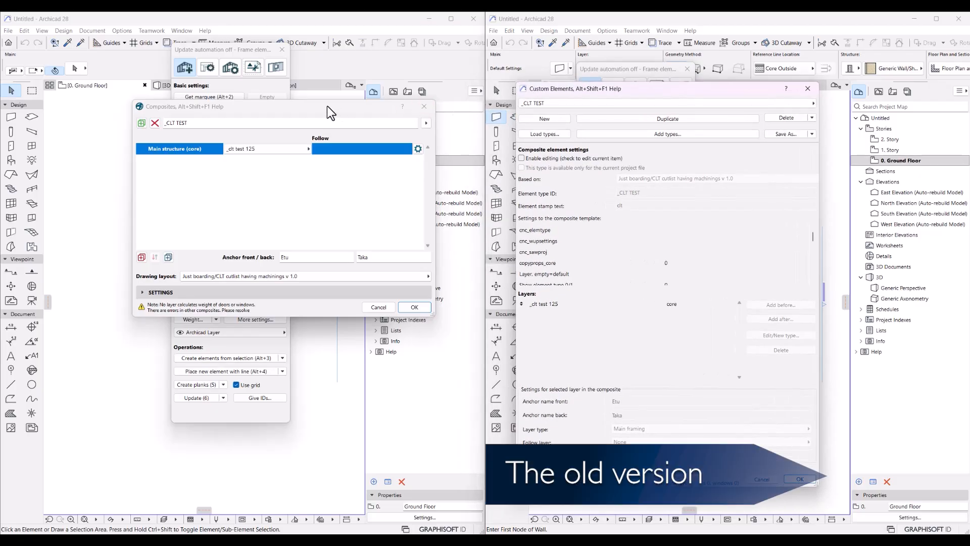
left_click_drag(326, 105, 314, 99)
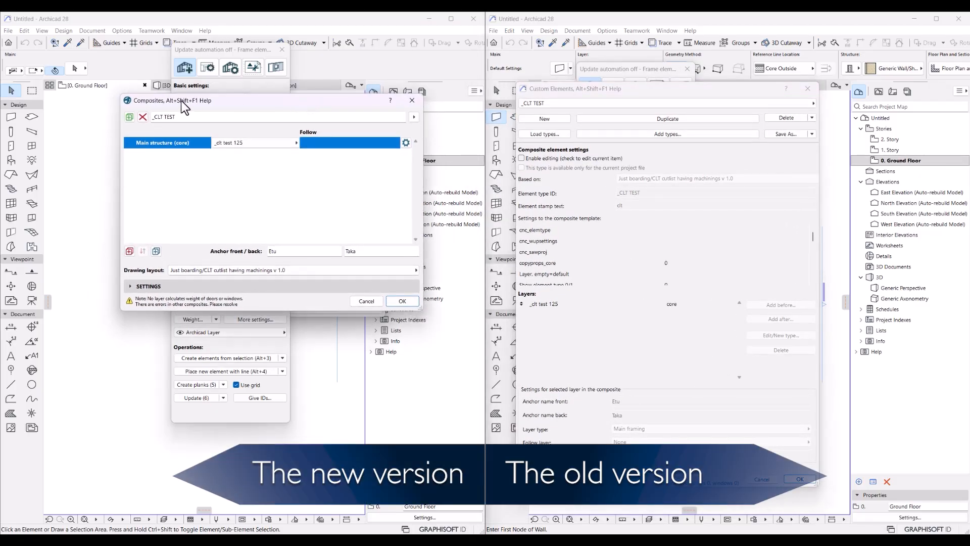
left_click_drag(554, 92, 551, 101)
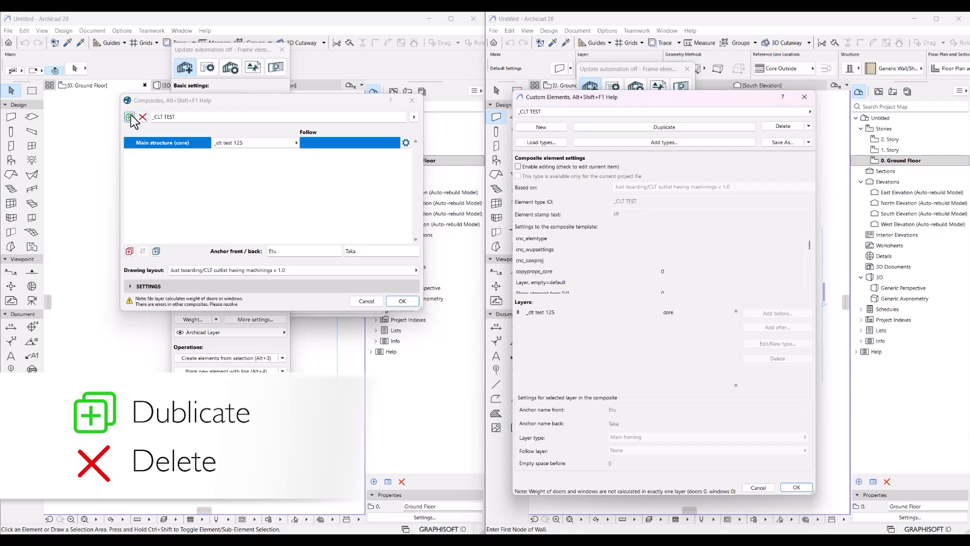
Browse the composite list and its Delete and Save As options to choose _GERM EW 23 V/22/WS9/173/42/13
left_click(185, 119)
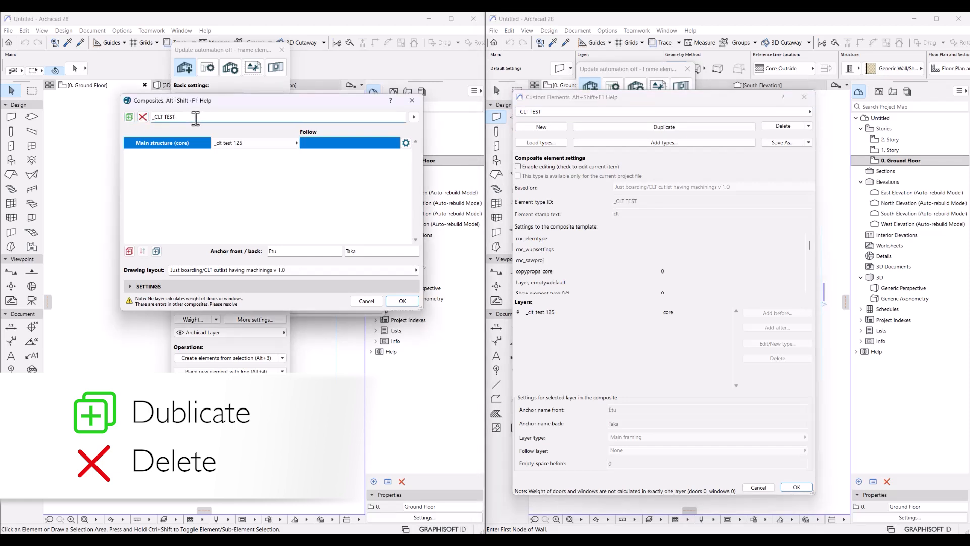
left_click(131, 118)
left_click(415, 117)
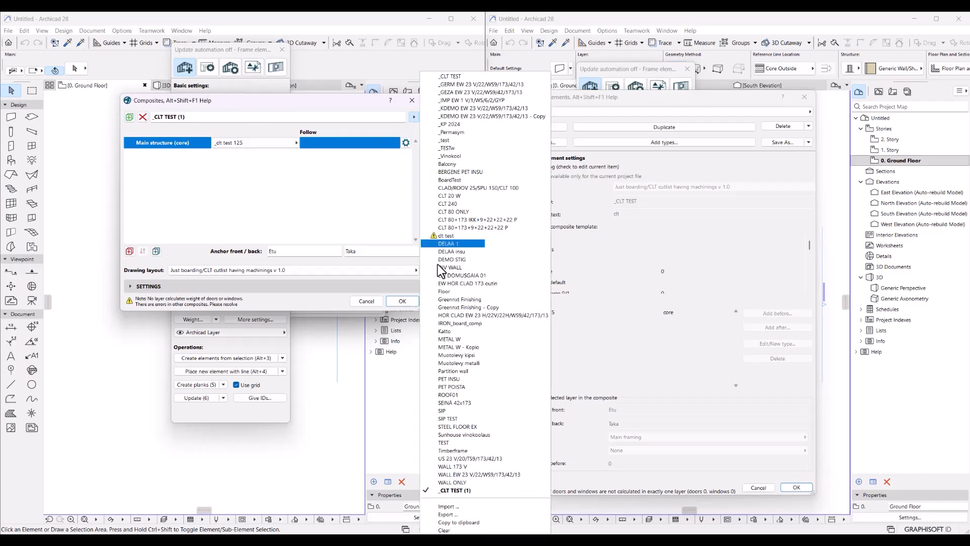
left_click(193, 105)
left_click(141, 119)
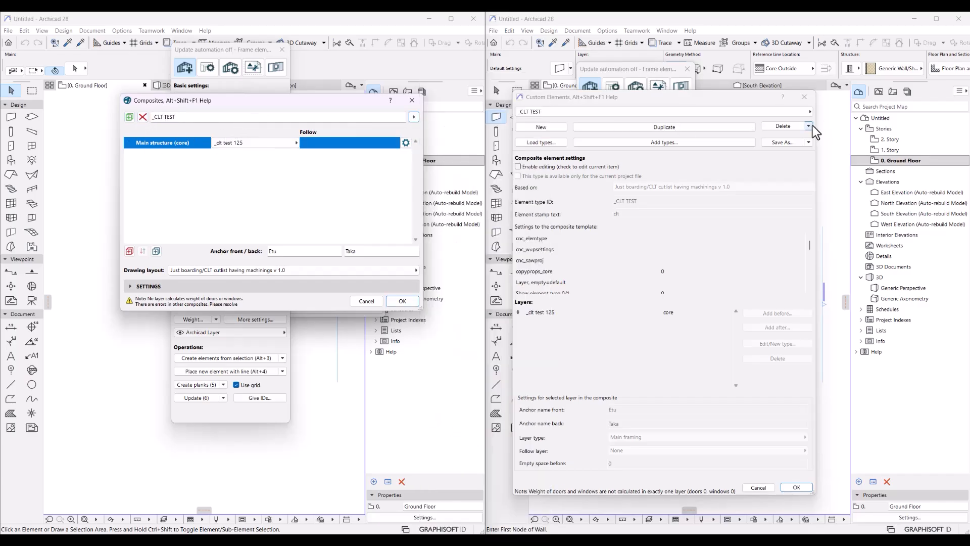
left_click(809, 126)
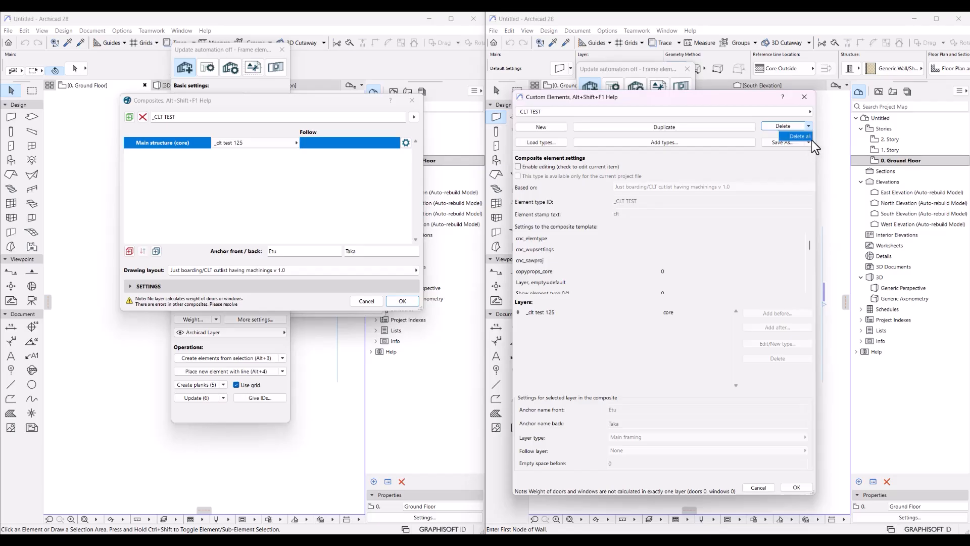
left_click(808, 143)
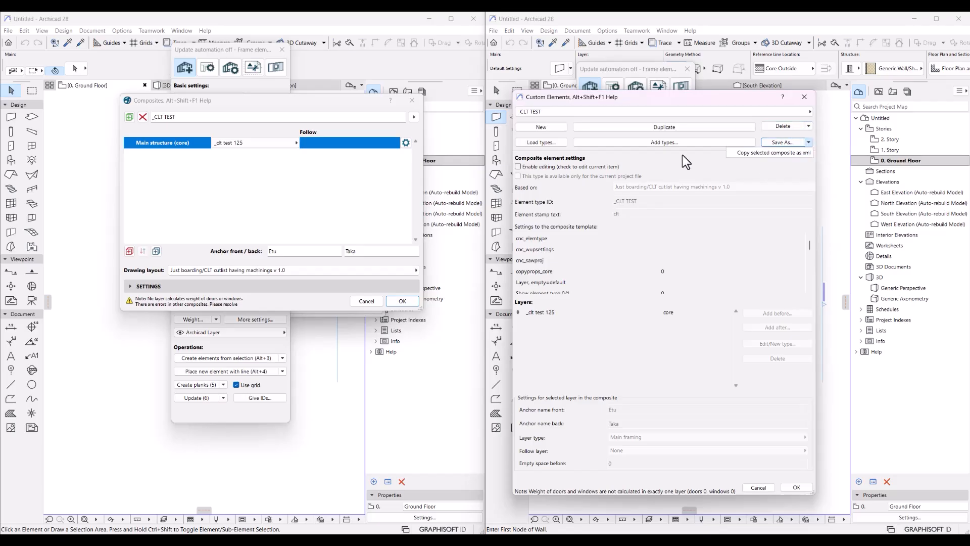
left_click(414, 117)
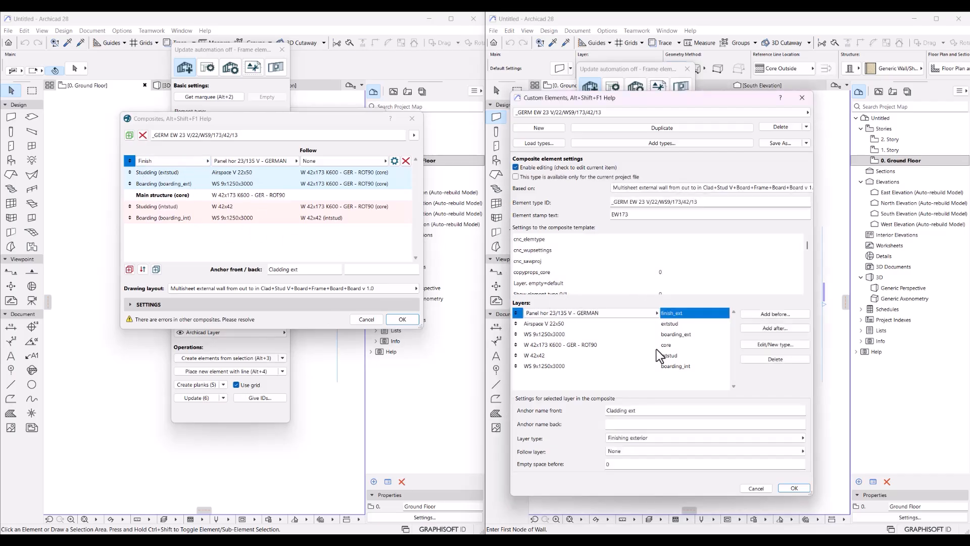
left_click(234, 196)
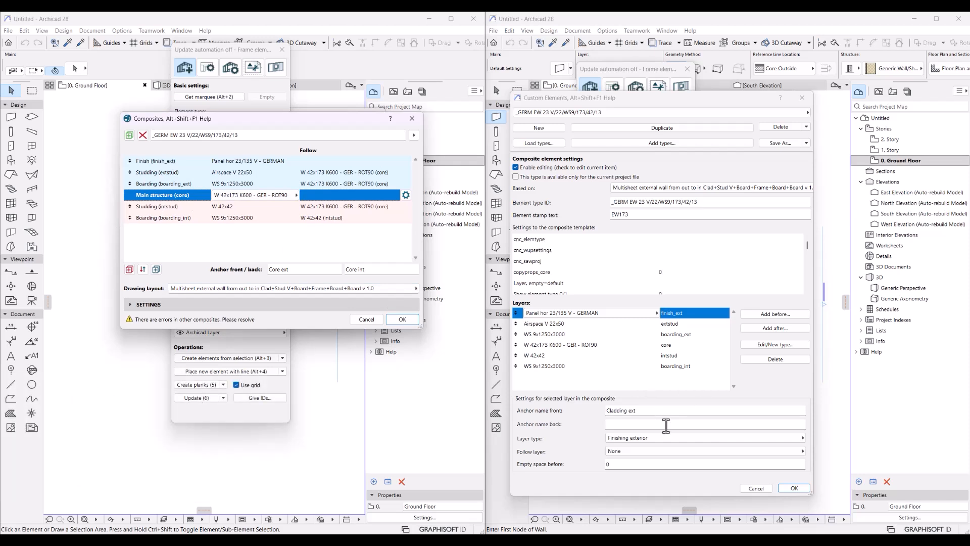
left_click(720, 437)
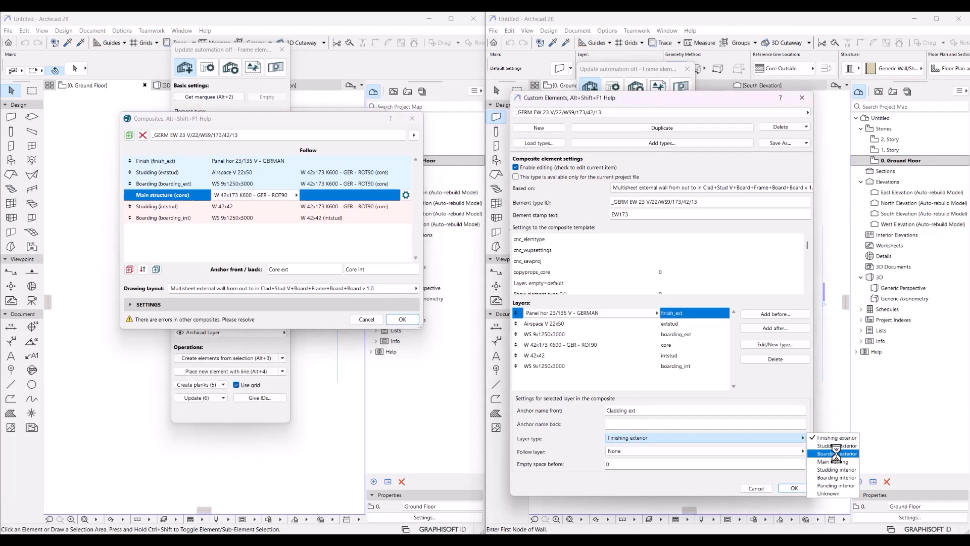
left_click(171, 184)
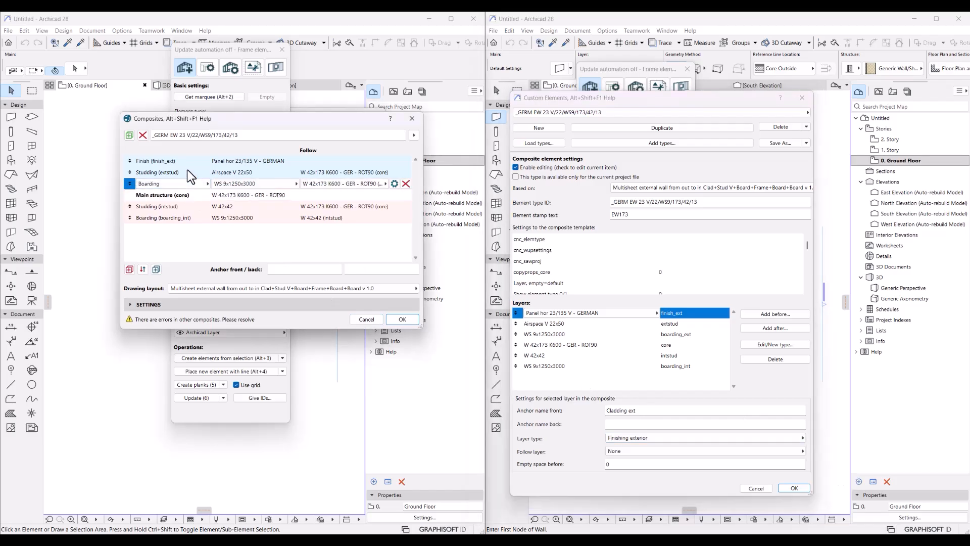
left_click(184, 173)
left_click(183, 174)
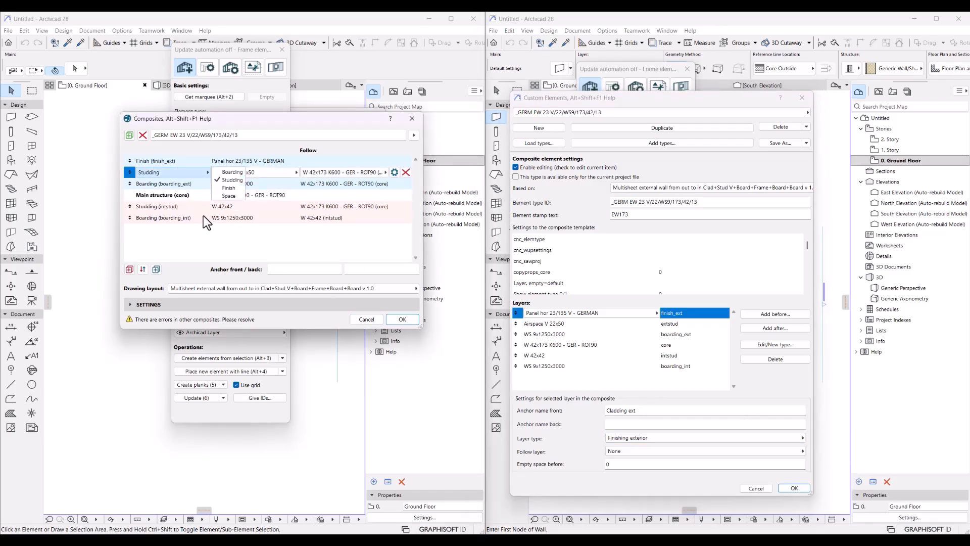
left_click(166, 197)
left_click(162, 208)
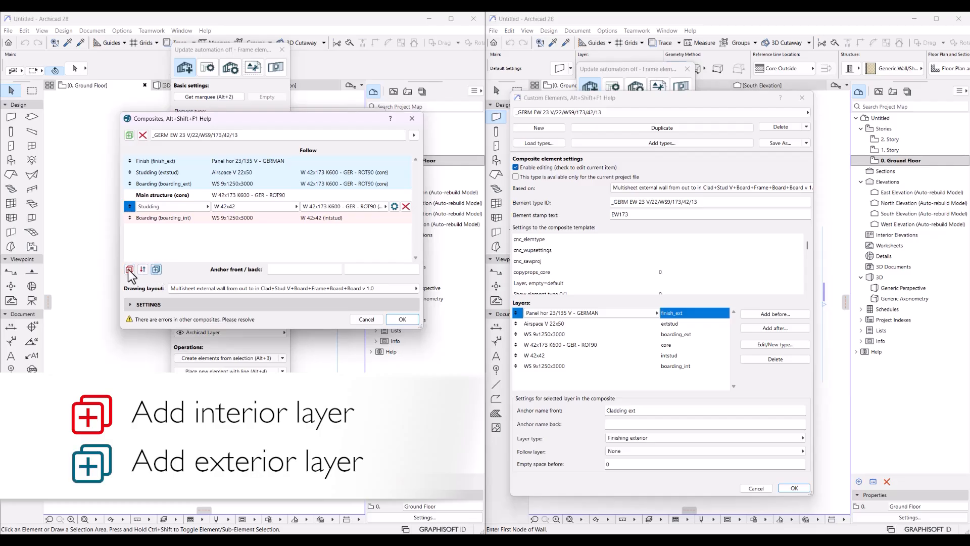
Add one exterior and one interior Boarding layer, then switch sides so interior layers come first
left_click(156, 269)
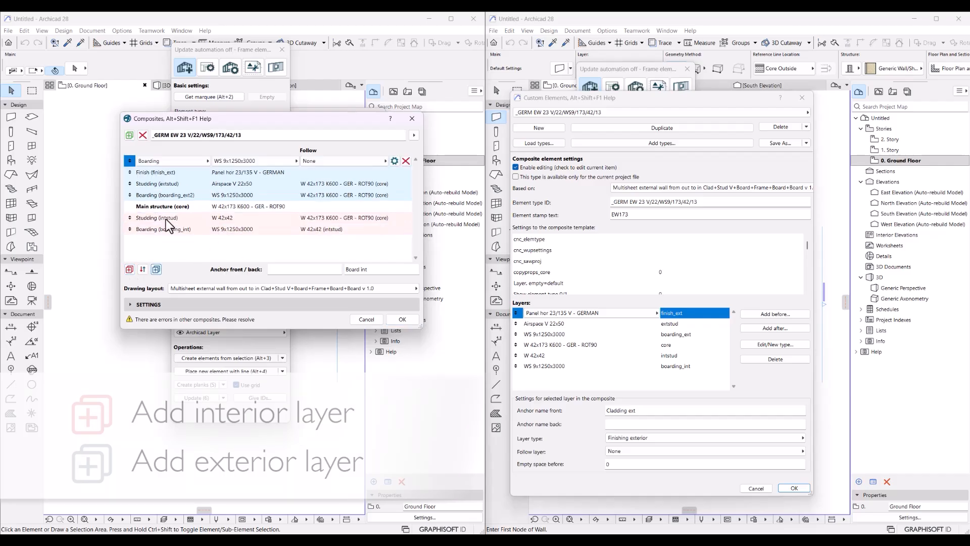
left_click(165, 174)
left_click(143, 162)
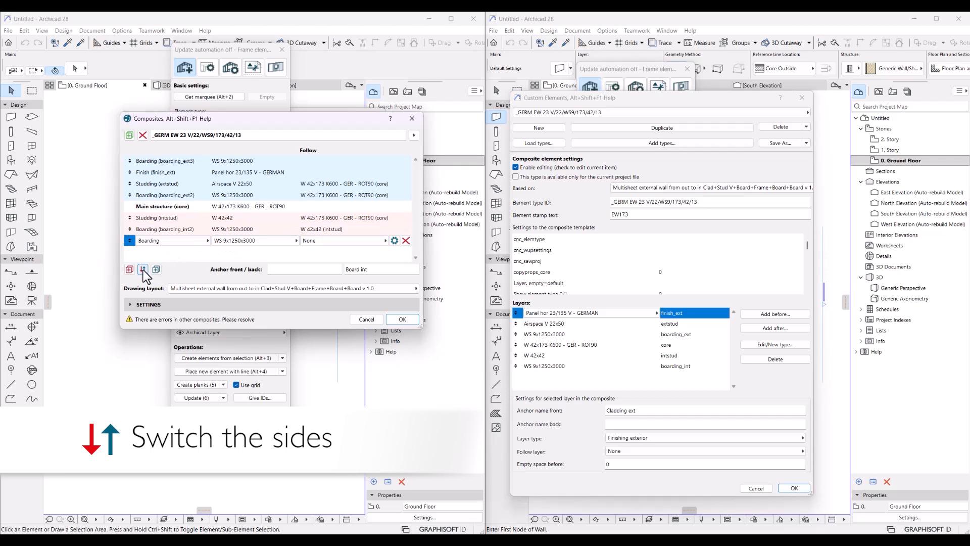
left_click(143, 270)
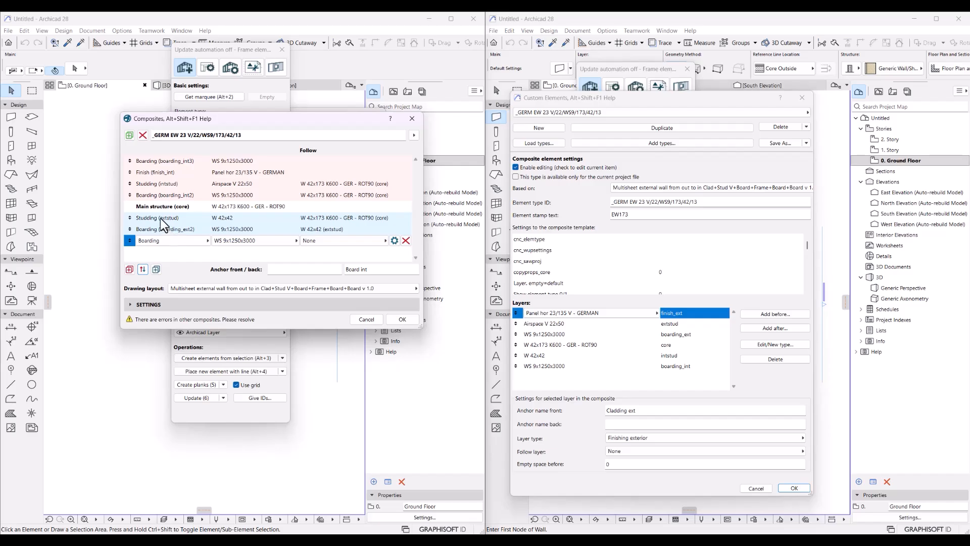
left_click(398, 194)
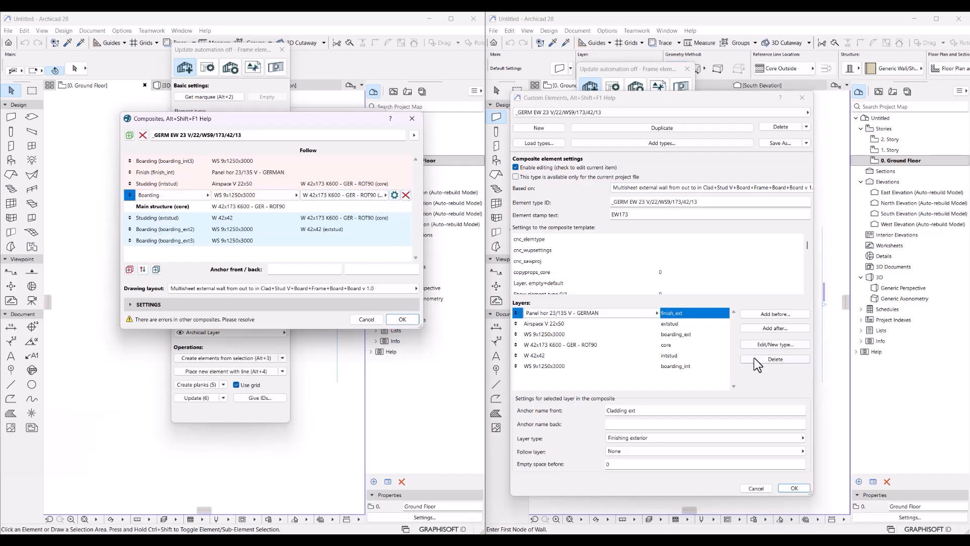
left_click(344, 184)
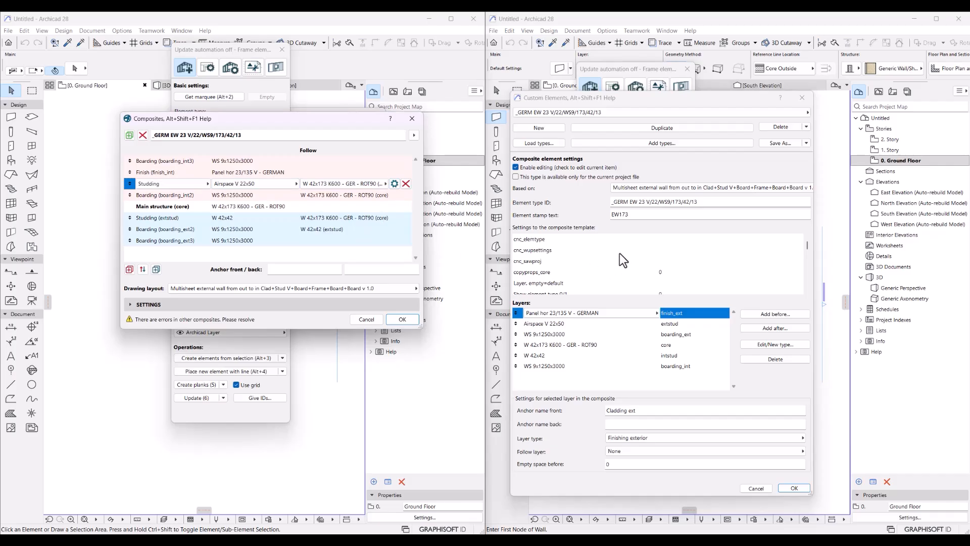
left_click(638, 313)
left_click(624, 312)
left_click(250, 183)
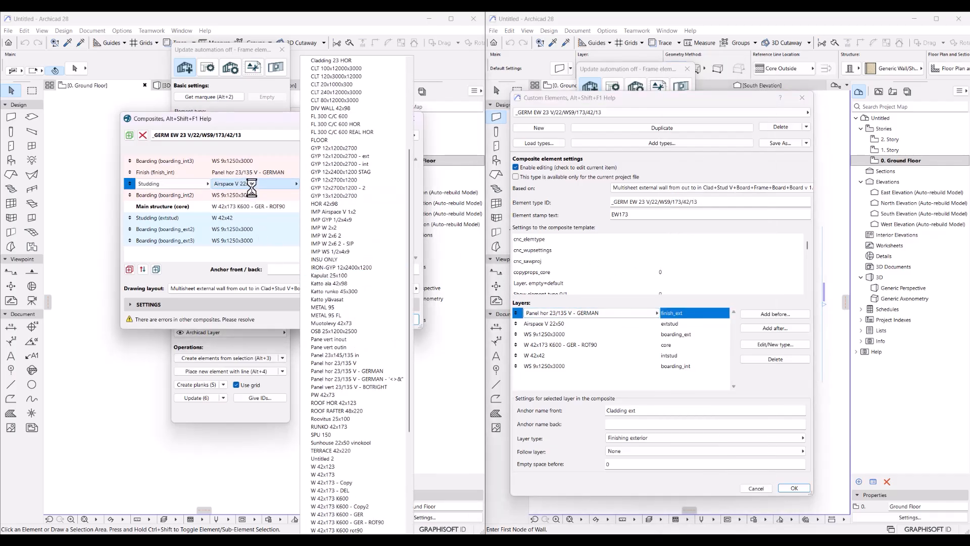
left_click(251, 188)
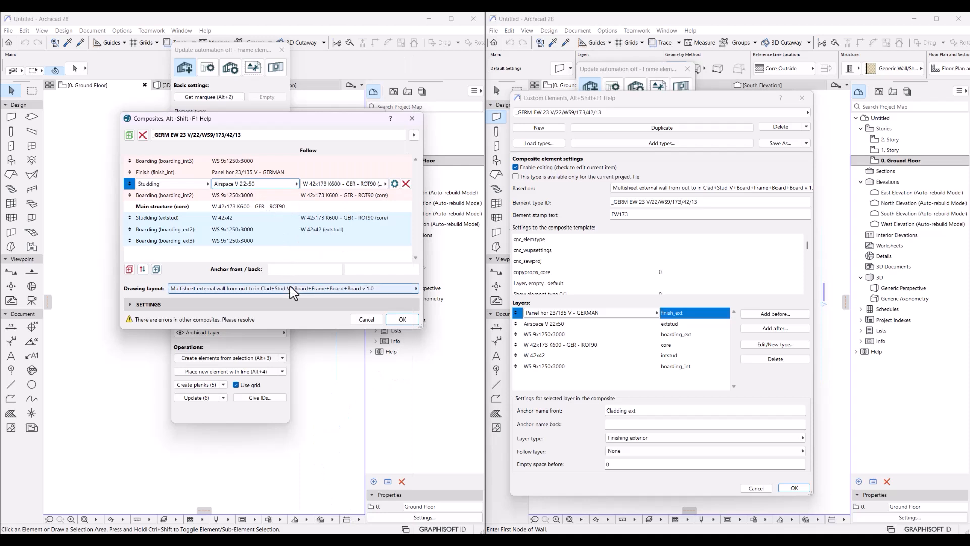
left_click(283, 269)
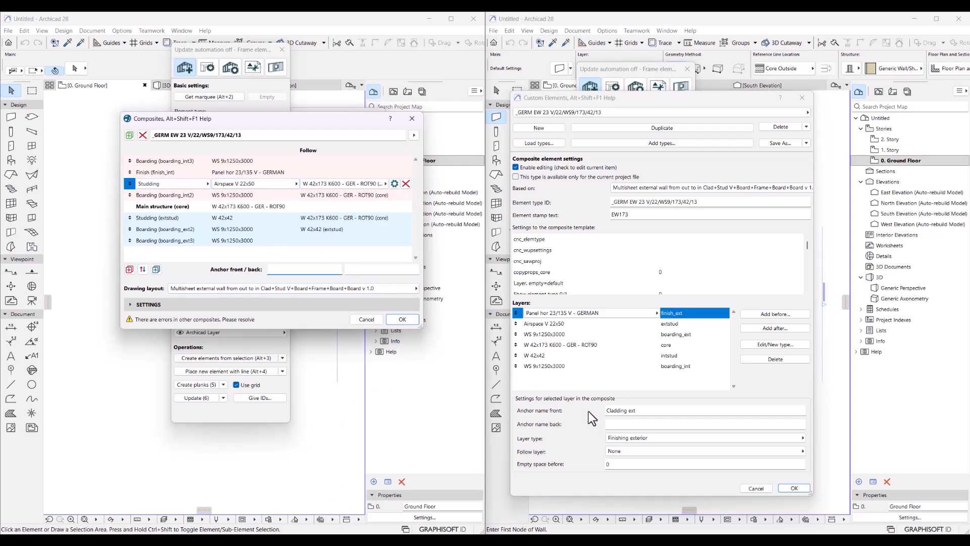
left_click(640, 424)
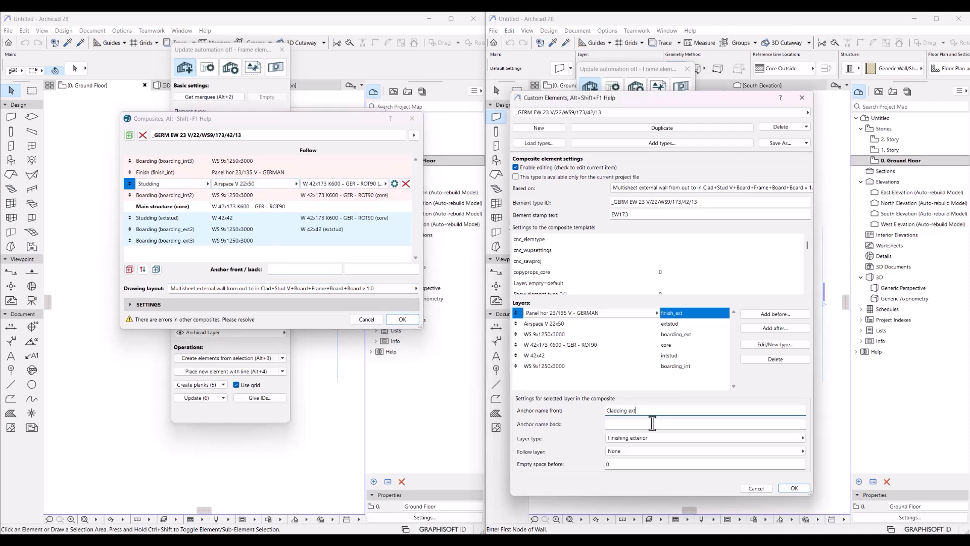
left_click(622, 411)
left_click(319, 204)
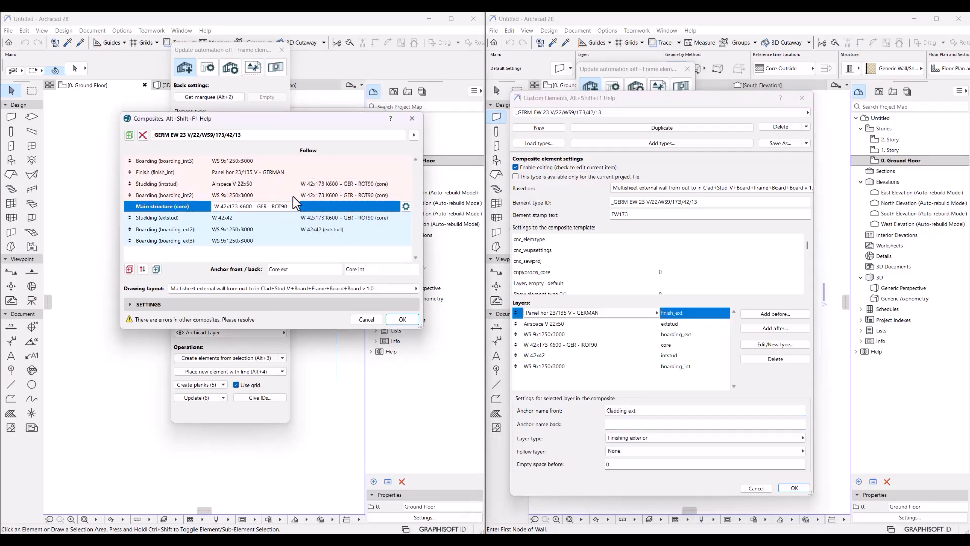
left_click(163, 166)
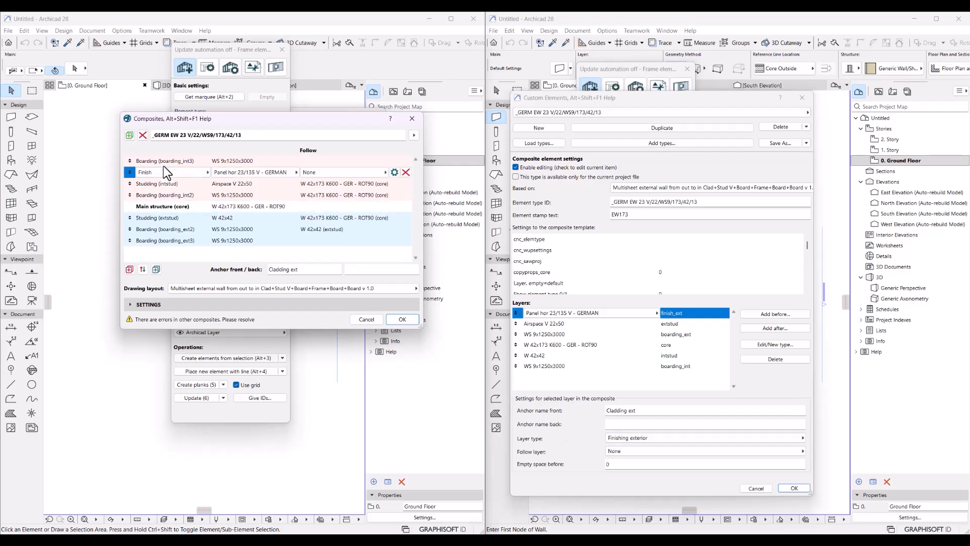
left_click(348, 171)
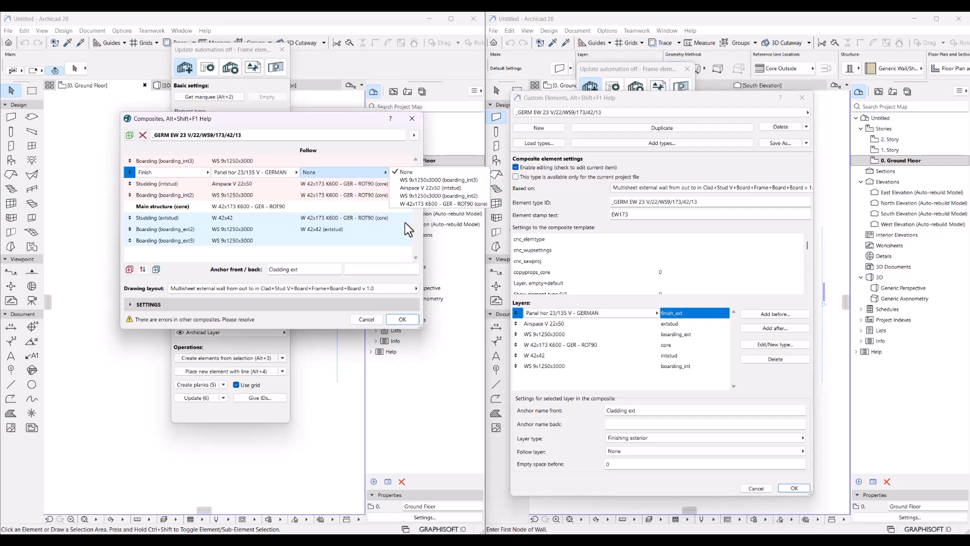
left_click(340, 220)
left_click(341, 219)
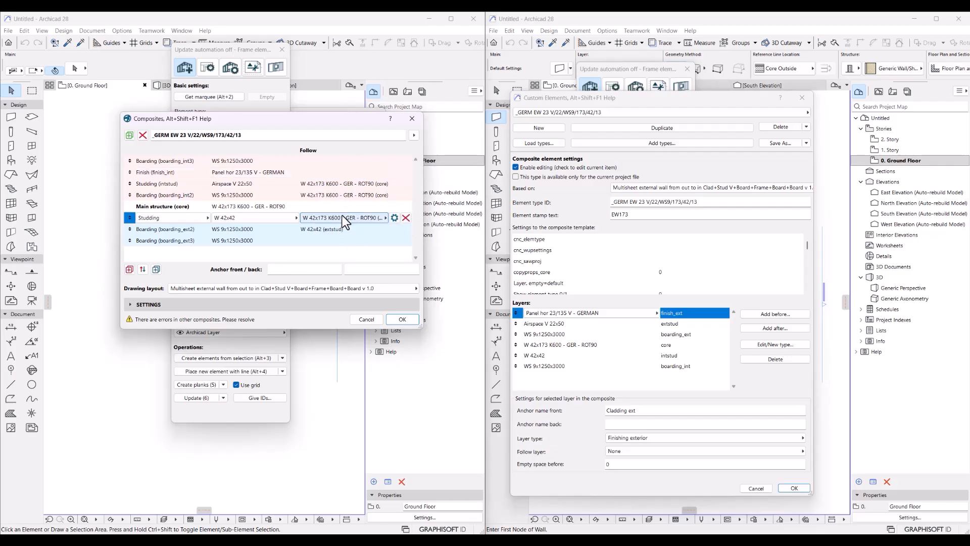
left_click(323, 228)
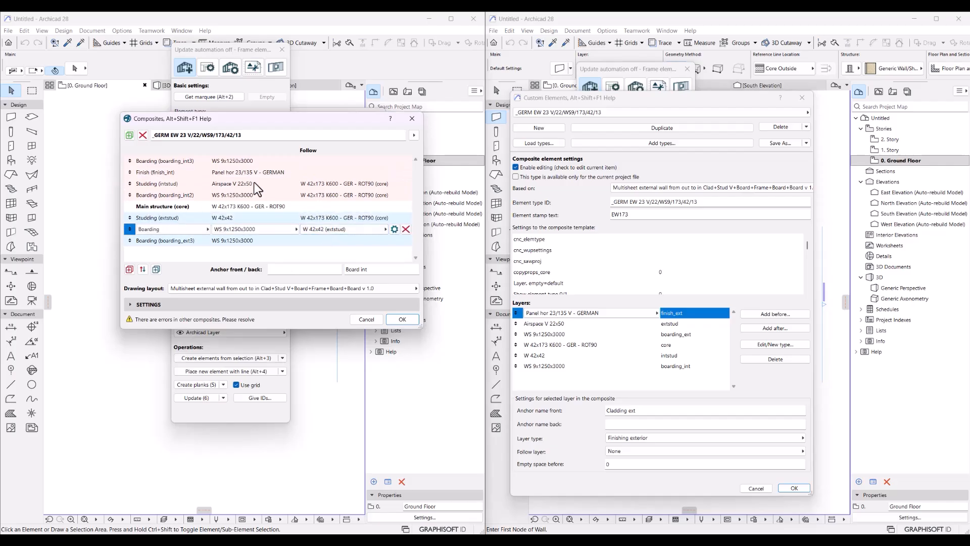
left_click(157, 195)
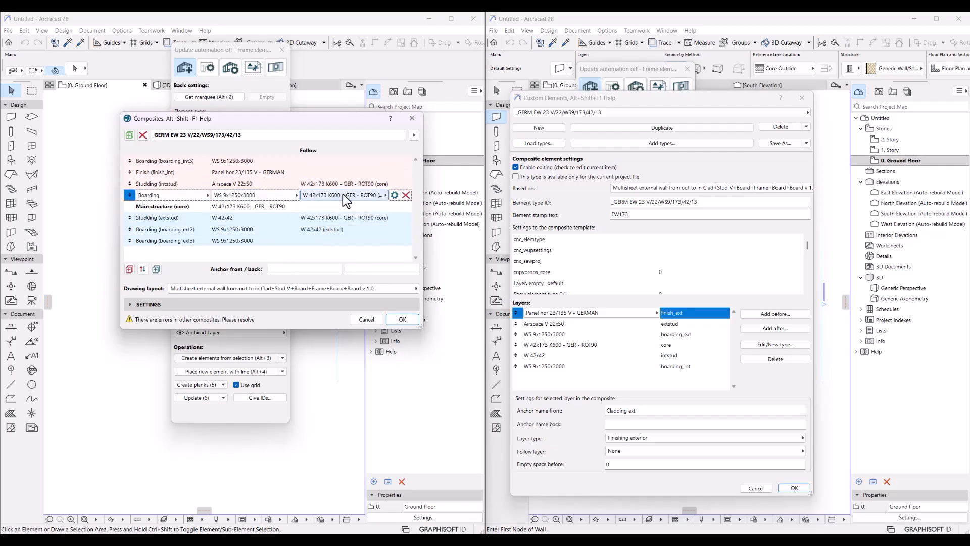
left_click(349, 195)
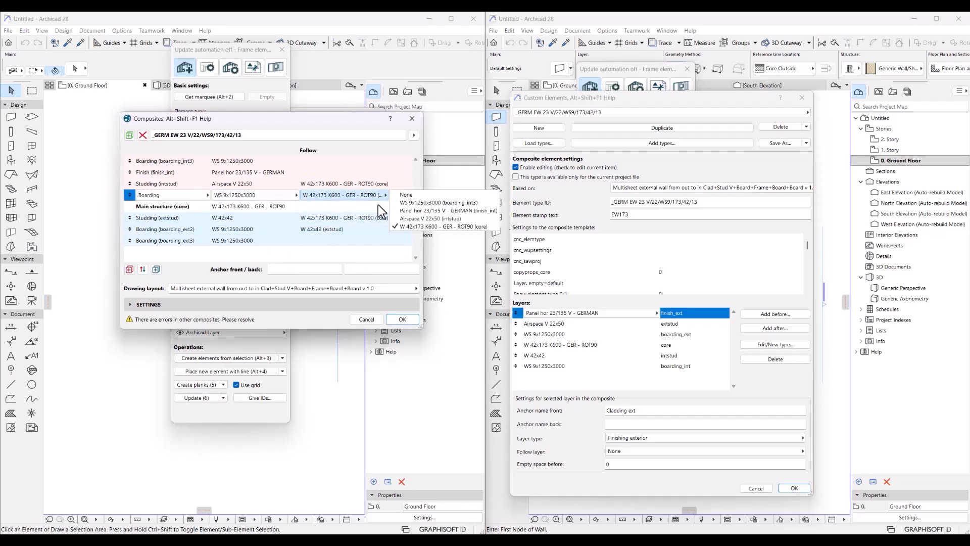
left_click(328, 205)
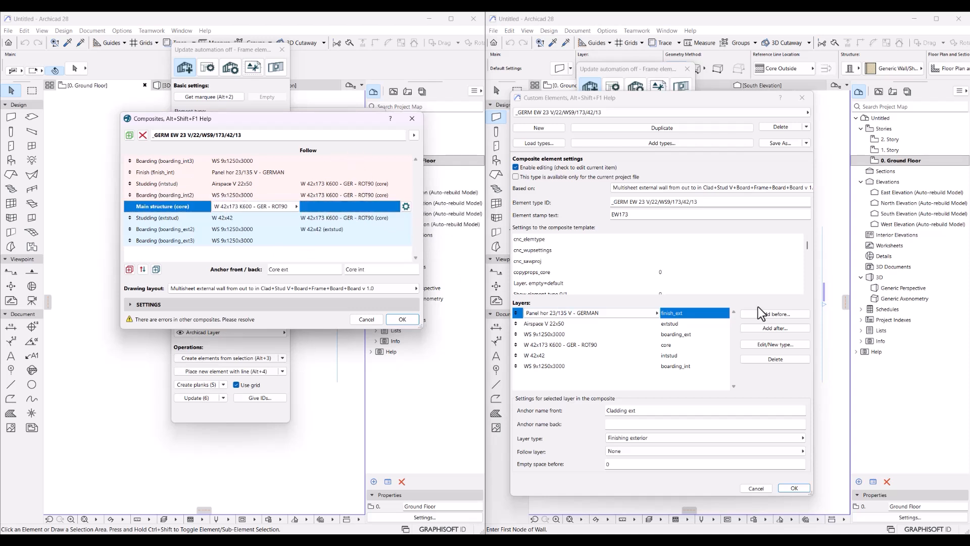
Add a 1000 mm Space layer after boarding_int3, above the Finish layer
left_click(621, 463)
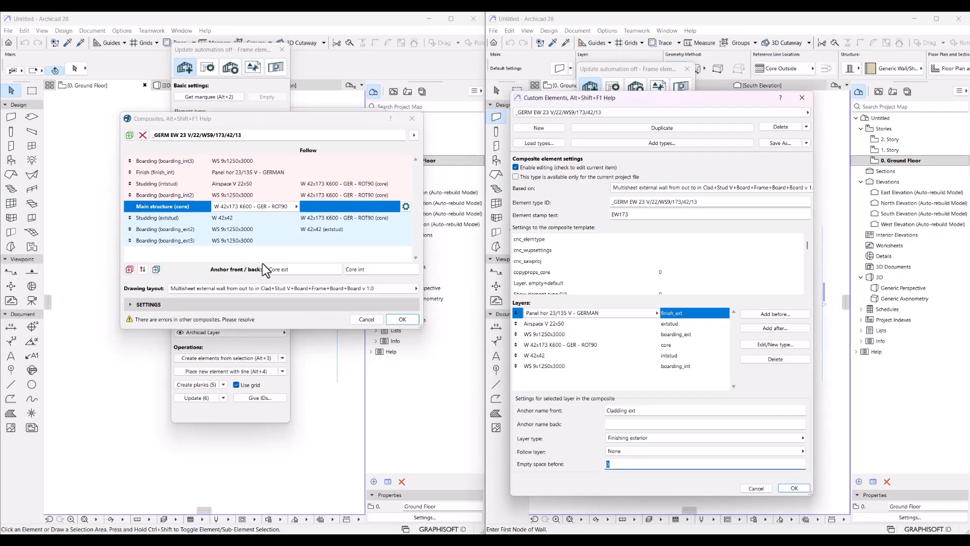
left_click(182, 173)
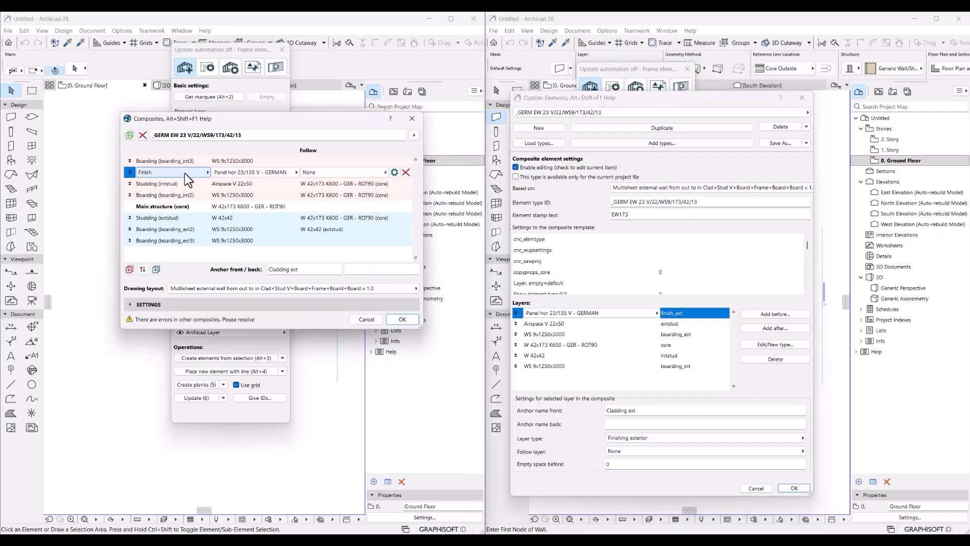
left_click(184, 172)
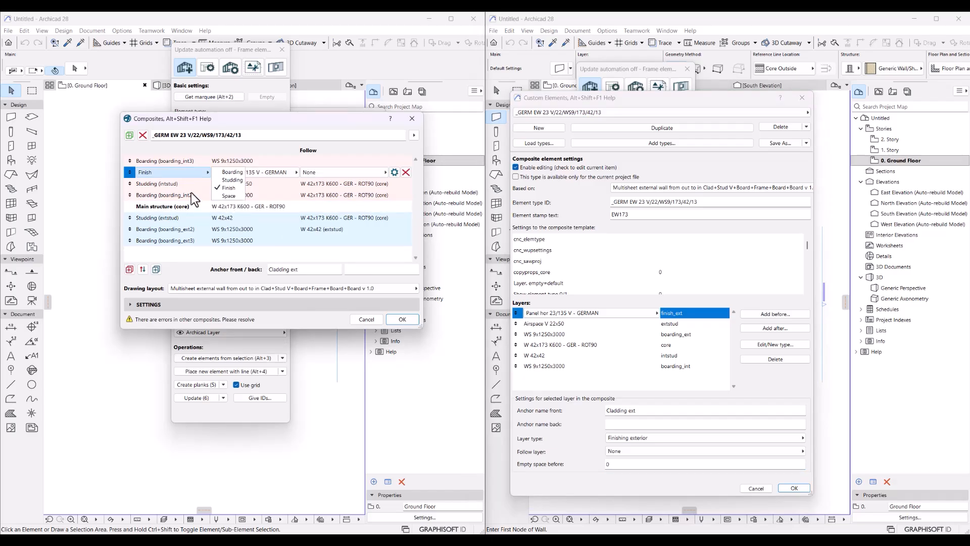
left_click(143, 184)
left_click(156, 165)
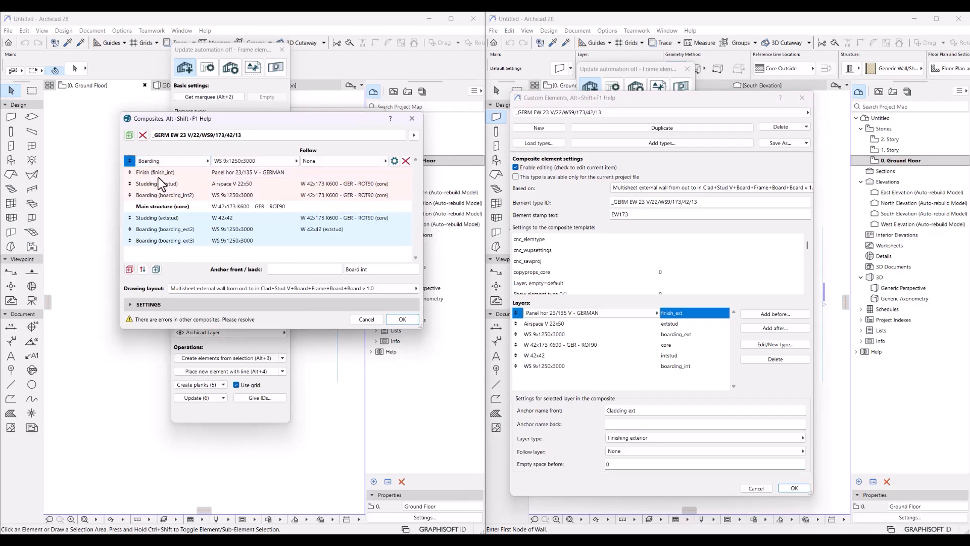
left_click(161, 183)
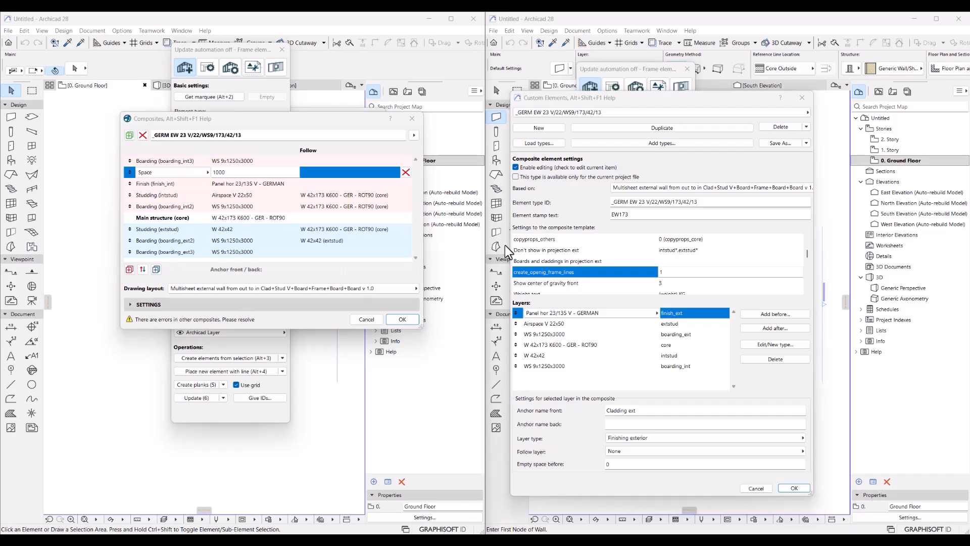
Review the copyprops_others and create_openig_frame_lines template settings, leaving composite editing enabled
left_click(569, 239)
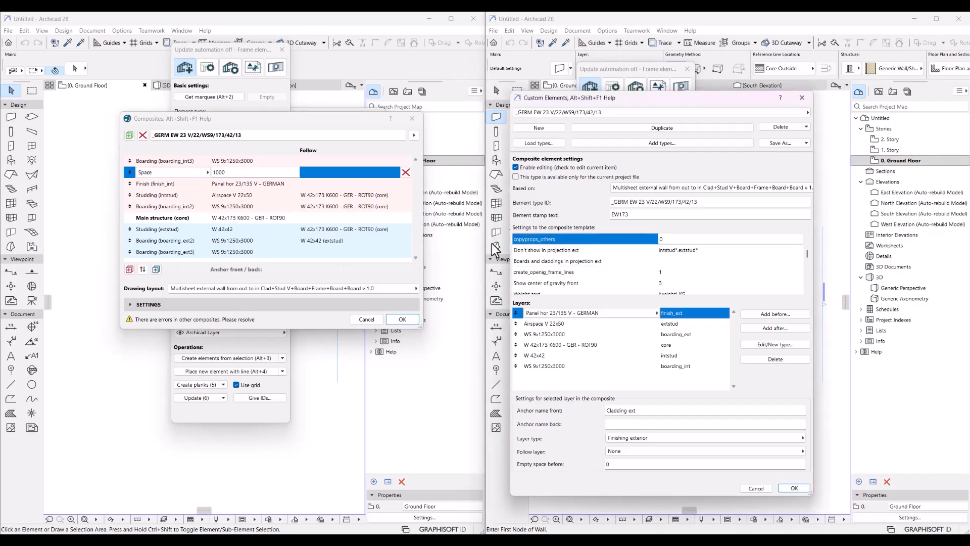
left_click(211, 303)
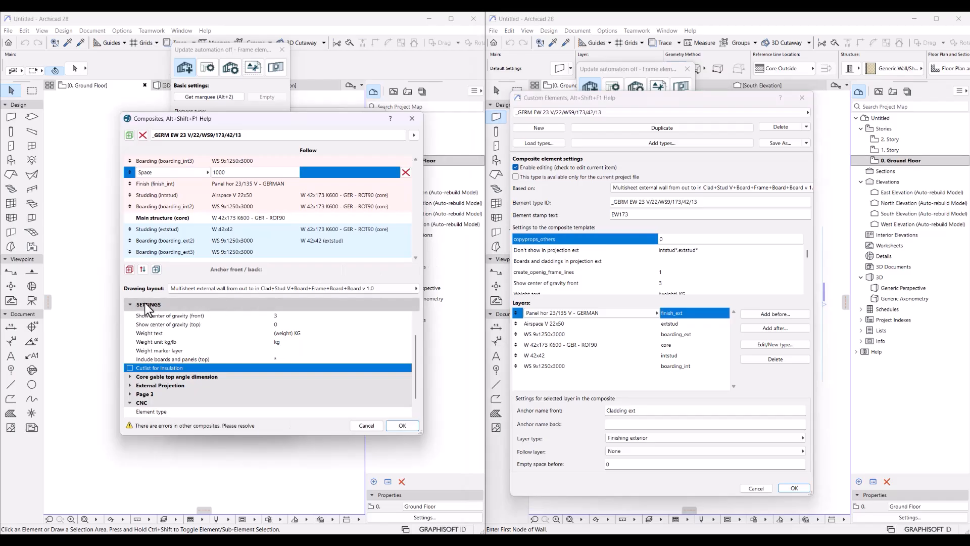
scroll(205, 368, "down", 1)
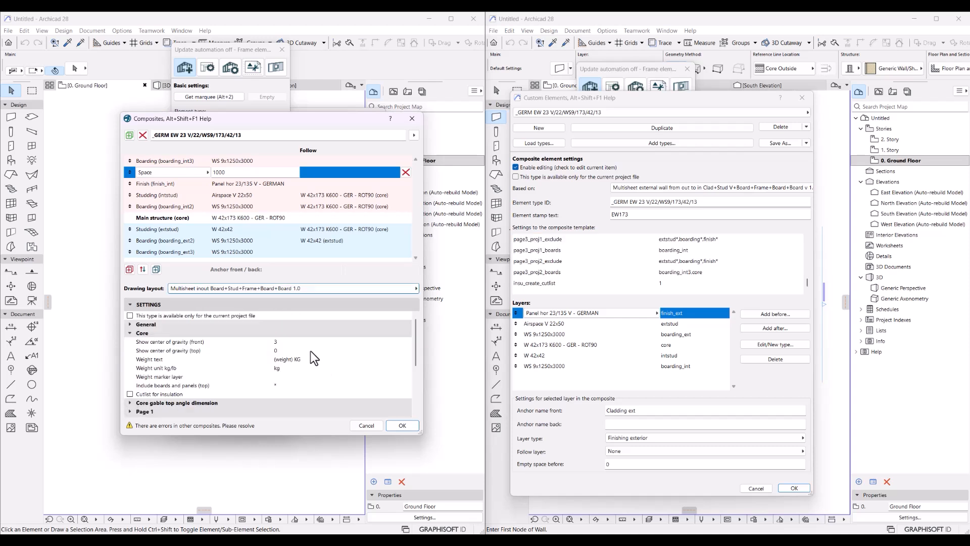
scroll(546, 265, "up", 5)
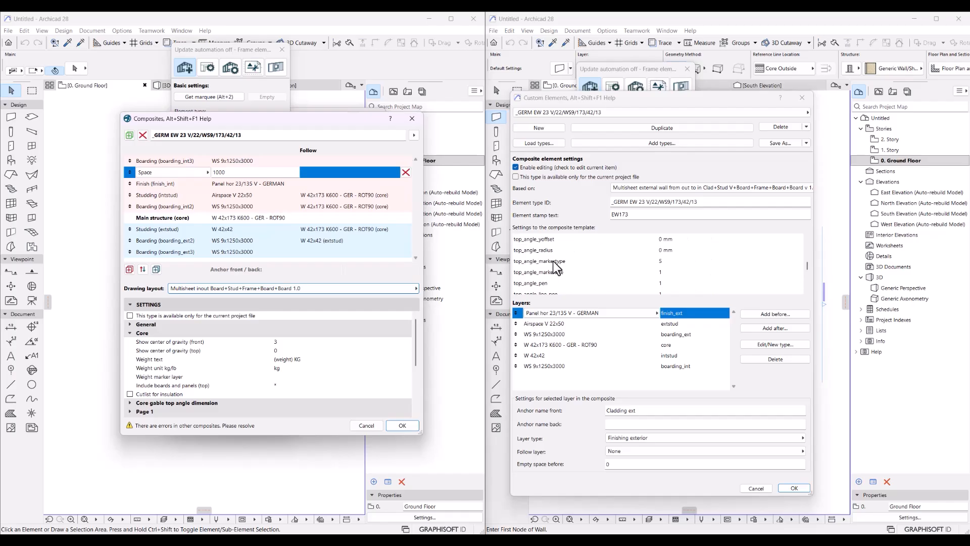
scroll(552, 261, "up", 2)
left_click(568, 271)
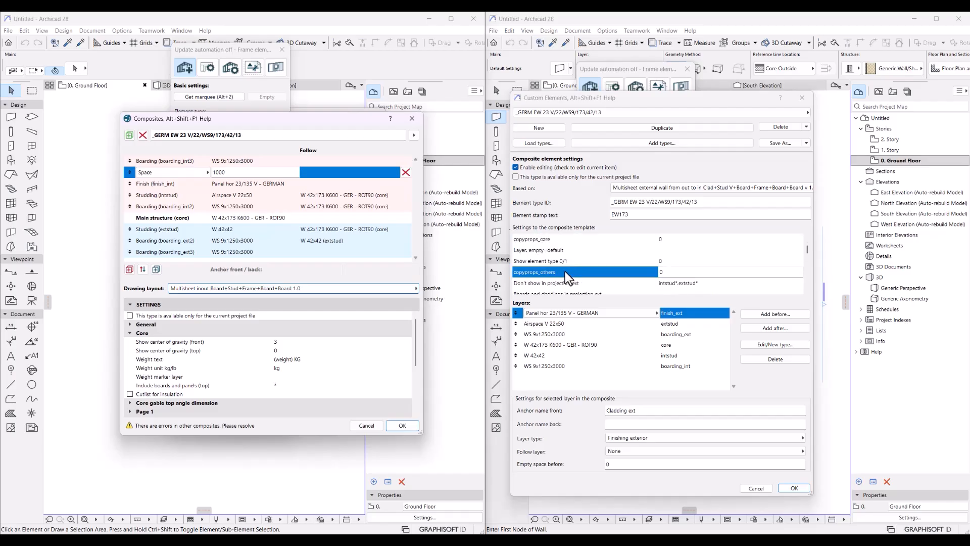
scroll(559, 268, "up", 1)
left_click(514, 165)
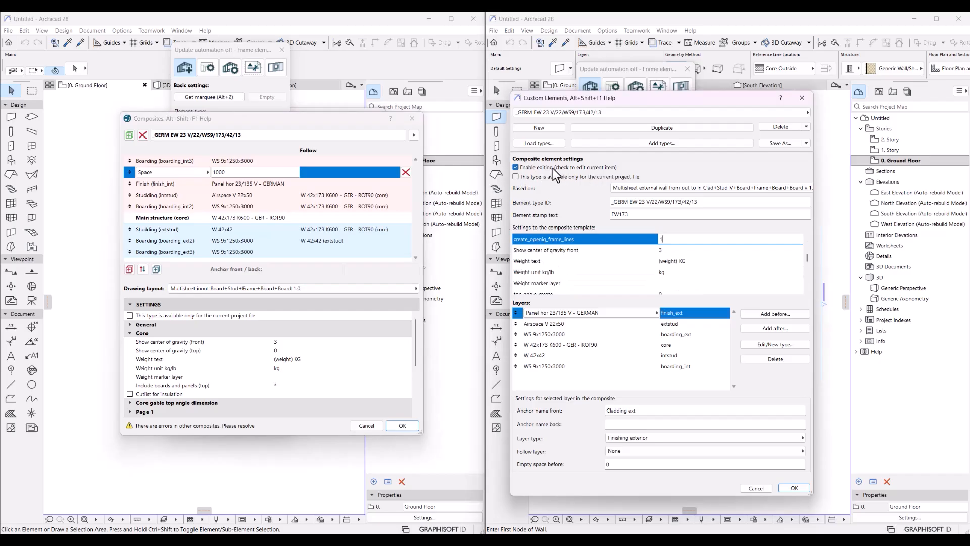
left_click(550, 169)
left_click(523, 166)
left_click(523, 165)
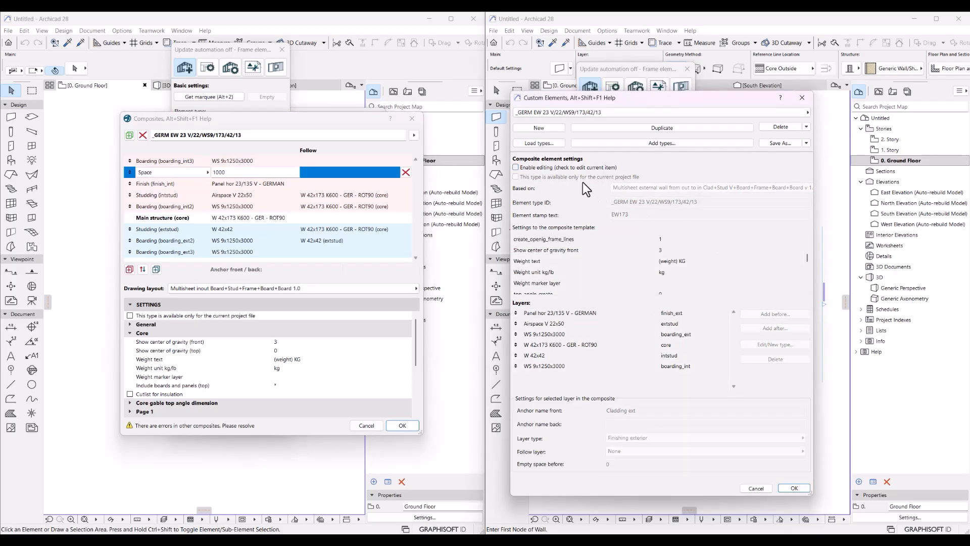
left_click(550, 169)
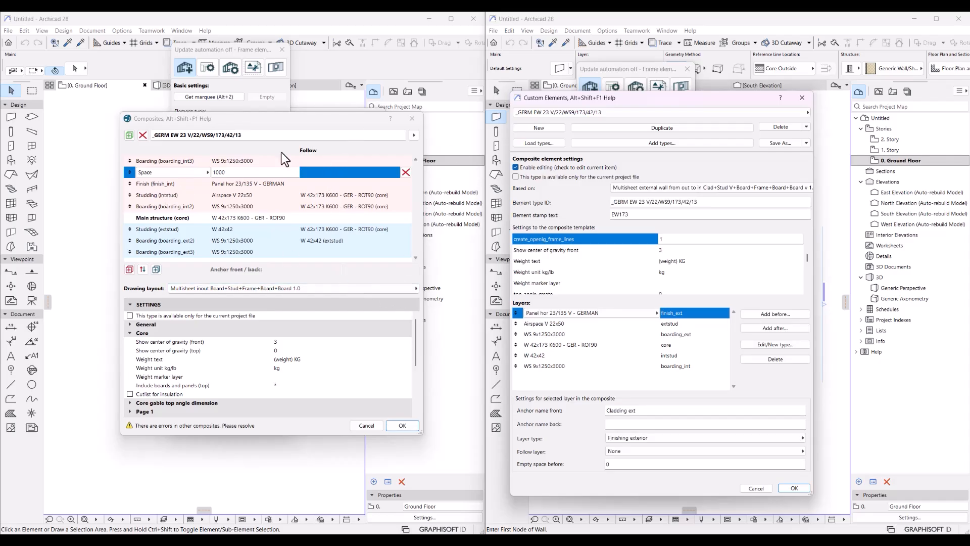
Save the composite changes with OK and dismiss the confirmation
left_click(413, 136)
left_click(332, 125)
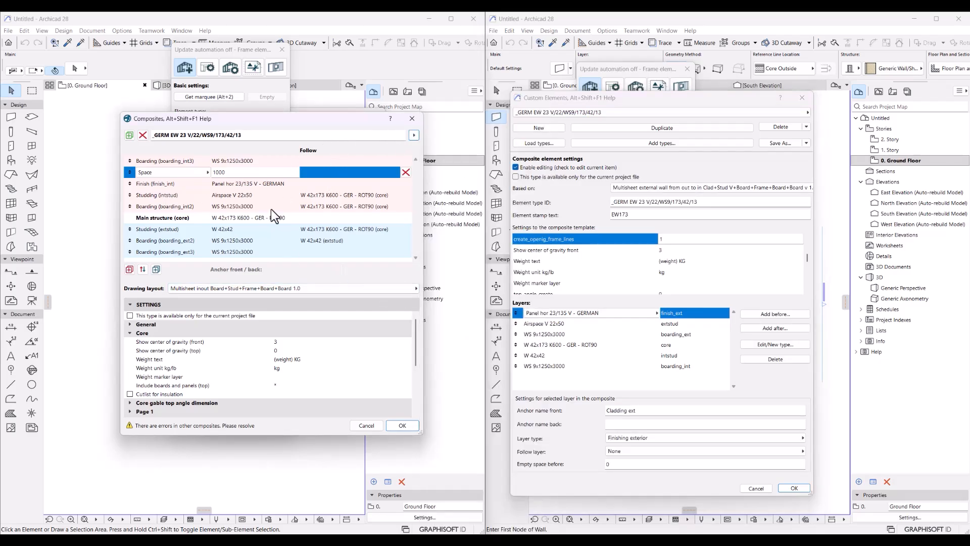
left_click(402, 426)
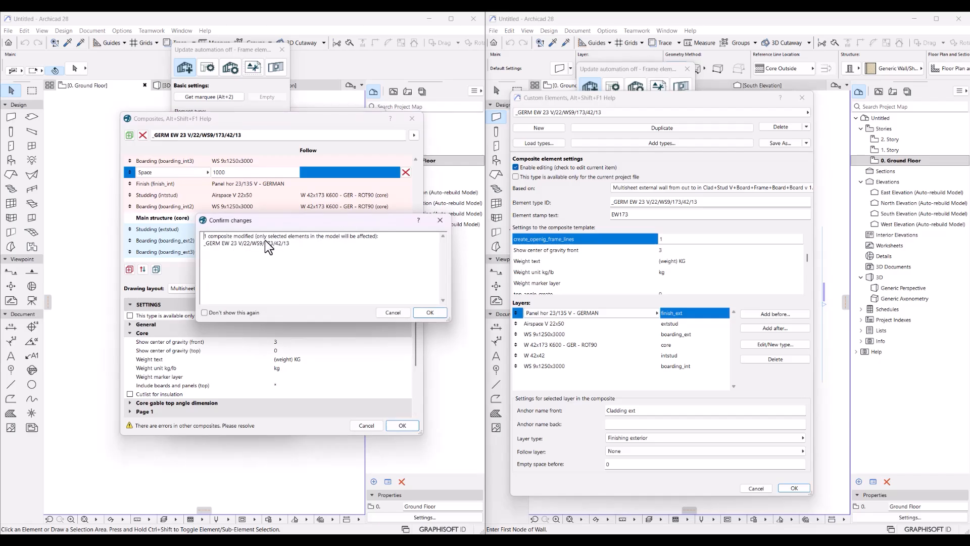
left_click(440, 220)
From the Finish layer's settings, enable editing of the Airspace V 22x50 layer type
left_click(366, 184)
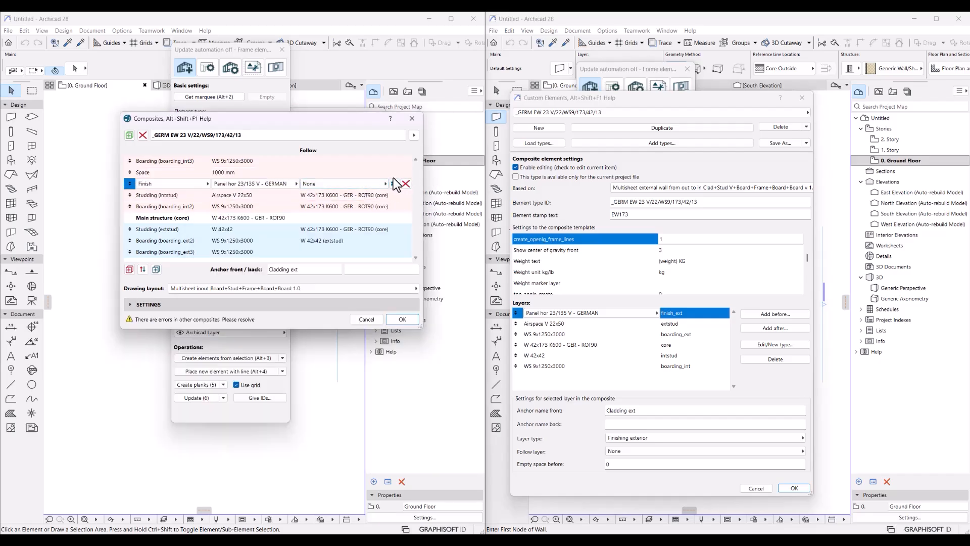
left_click(394, 183)
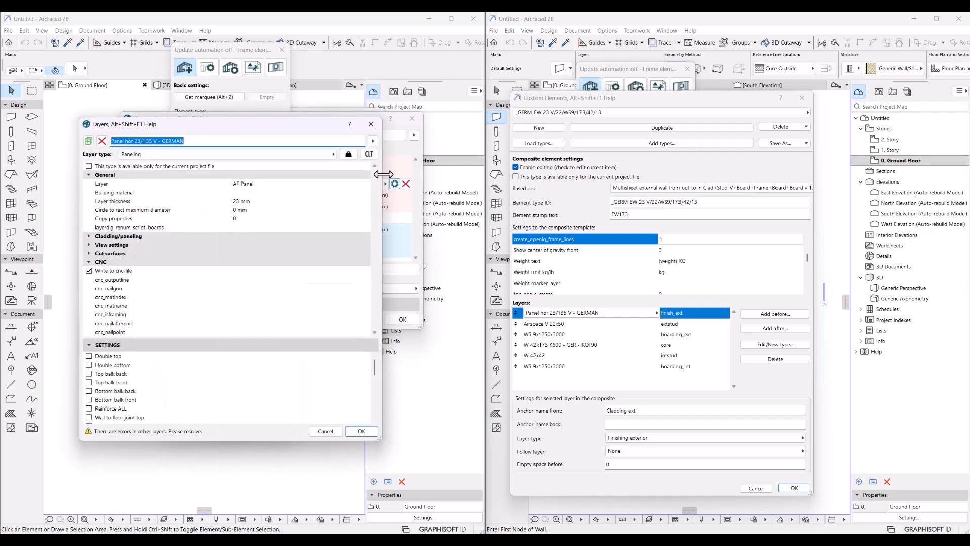
left_click(552, 325)
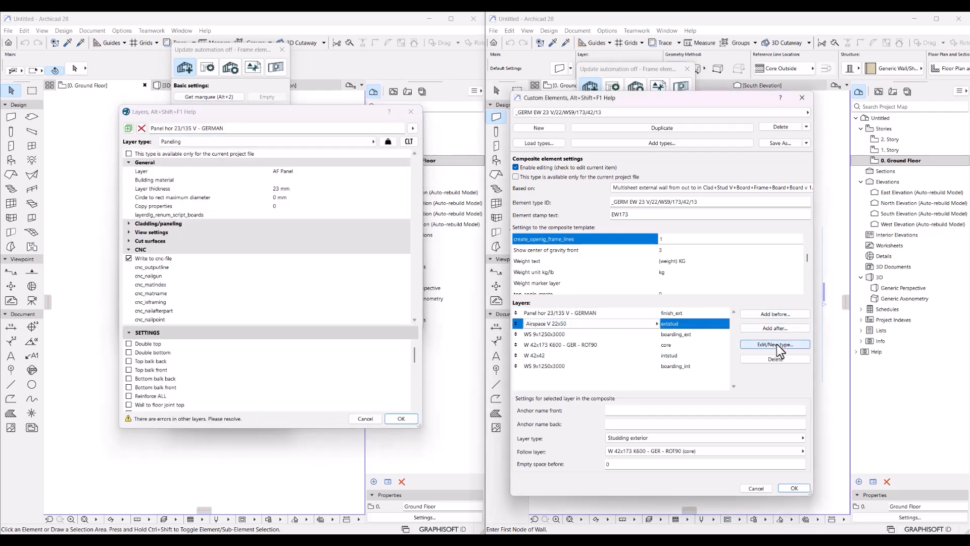
left_click(776, 344)
left_click_drag(366, 111, 378, 95)
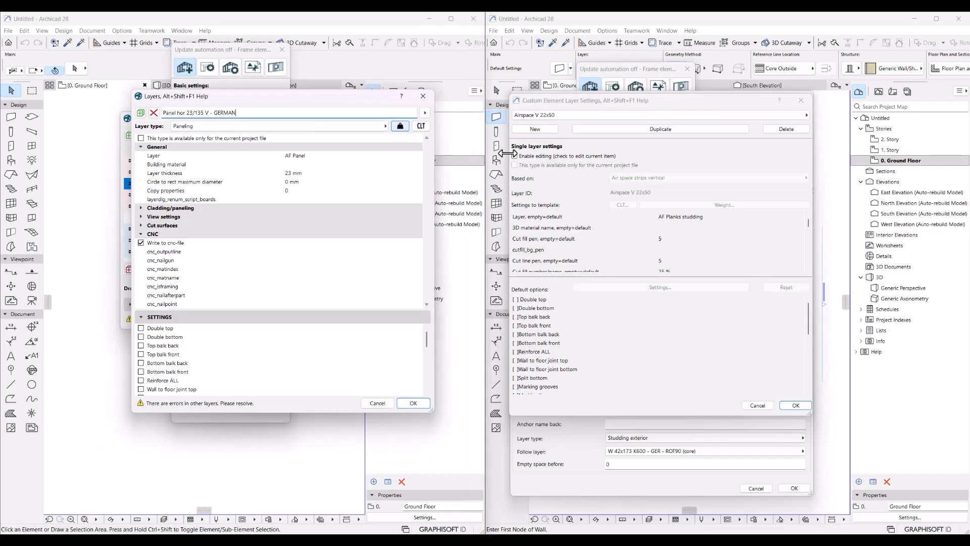
left_click(527, 150)
left_click(515, 155)
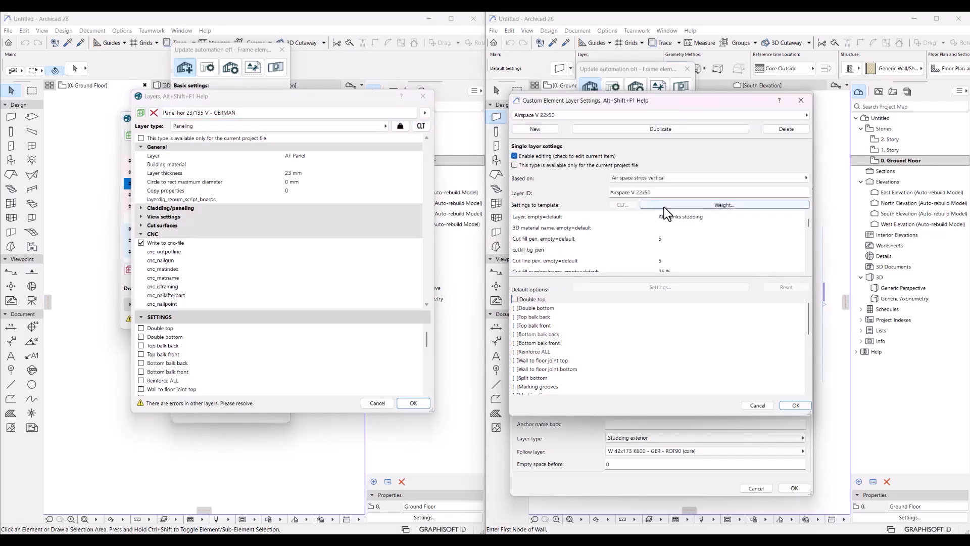
left_click(306, 127)
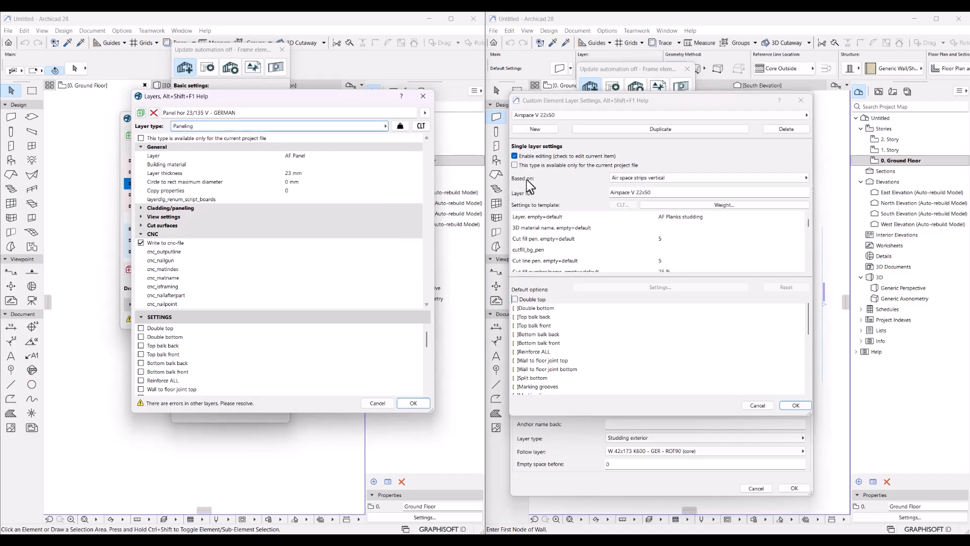
Turn on the Double top option in the panel layer settings
left_click(668, 177)
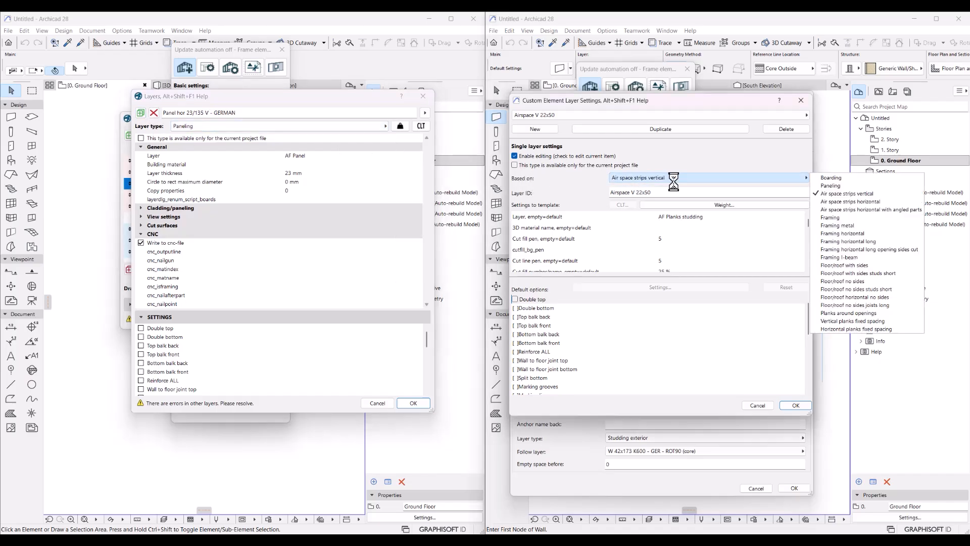
left_click(671, 177)
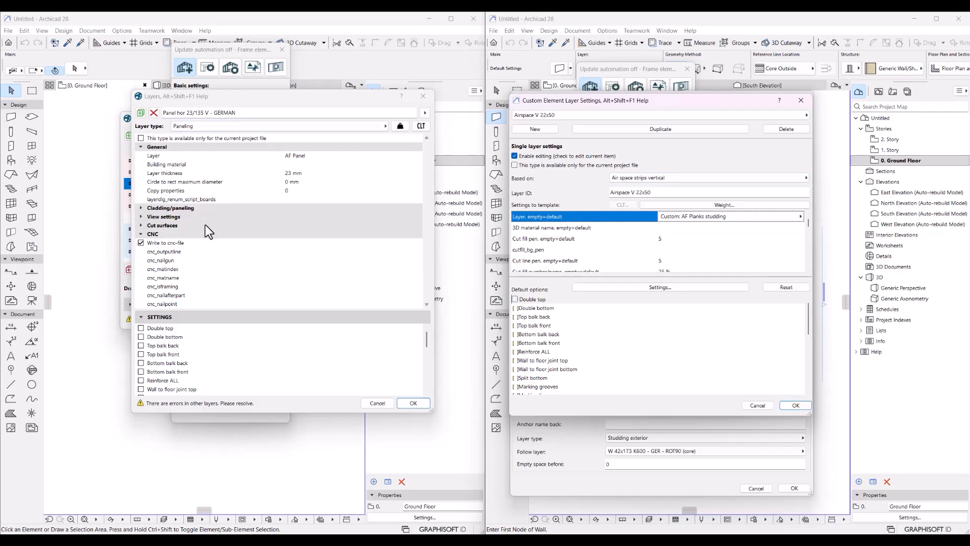
left_click(141, 147)
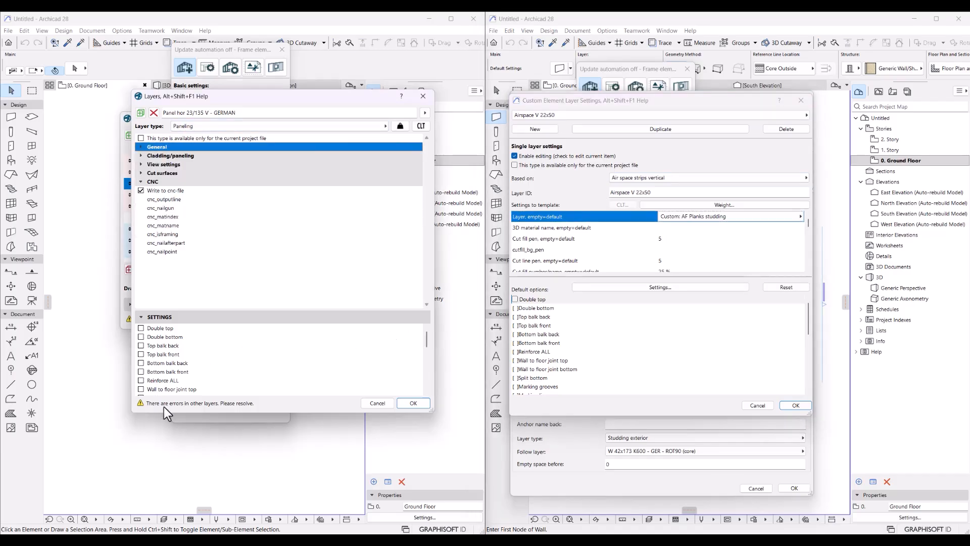
left_click_drag(165, 412, 164, 447)
left_click(177, 393)
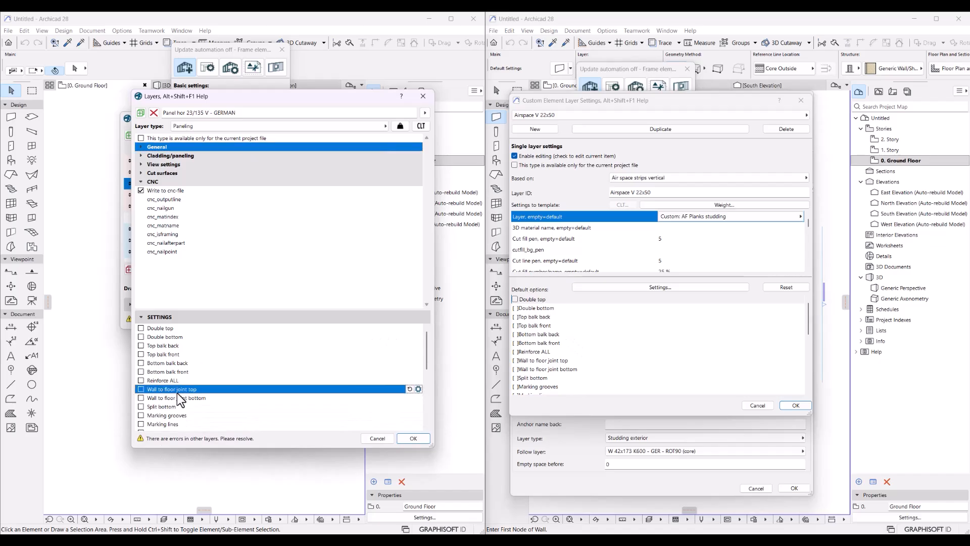
left_click(159, 329)
left_click(140, 328)
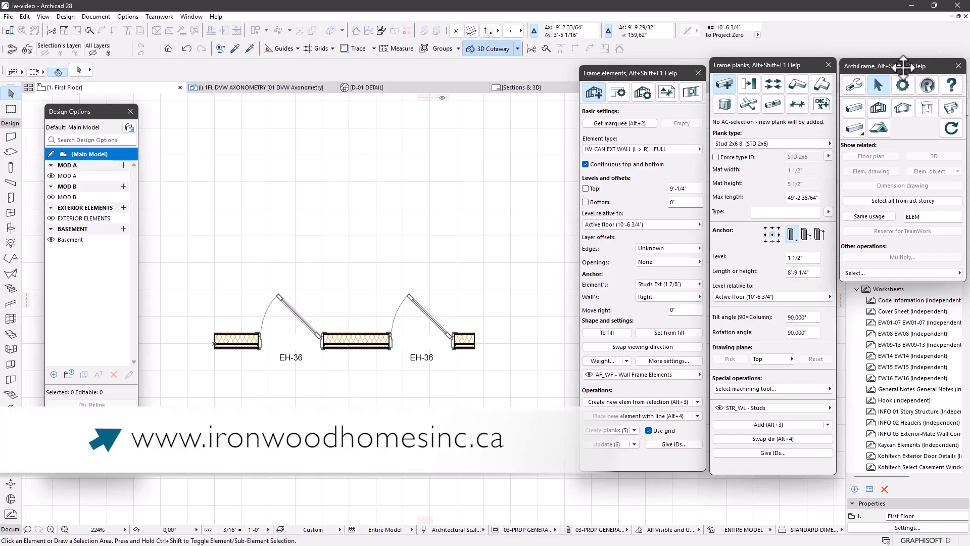
Select the wall and draw a new frame element along it from its left to right end
key("ctrl+a")
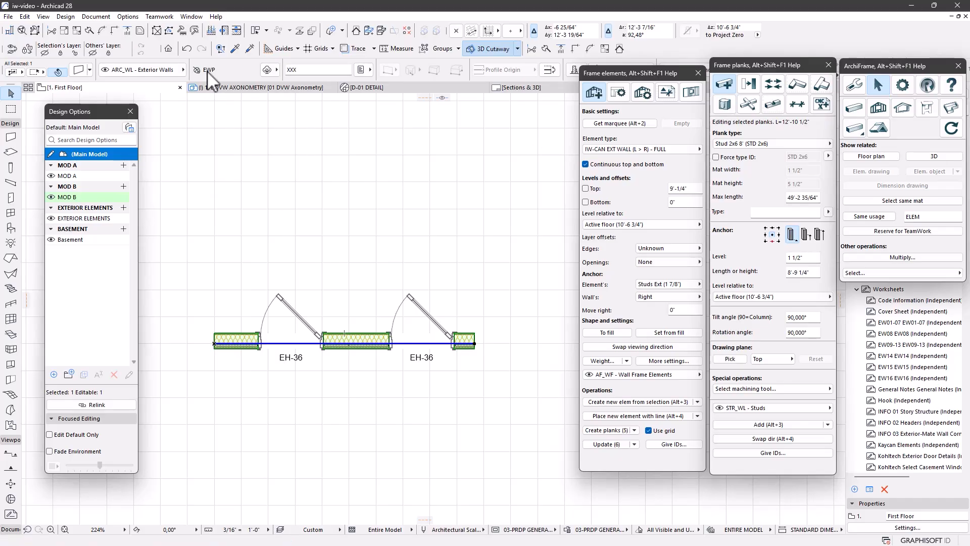
left_click(362, 72)
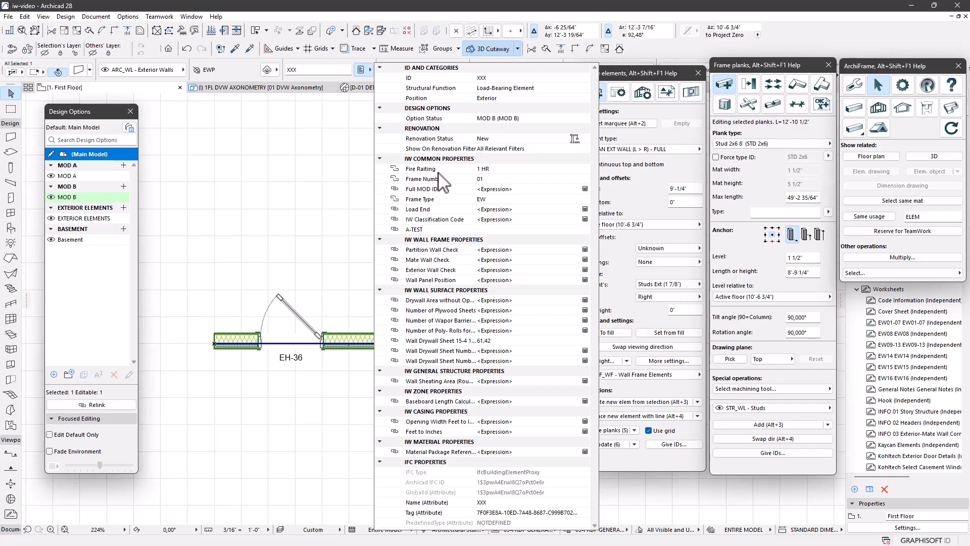
left_click(625, 416)
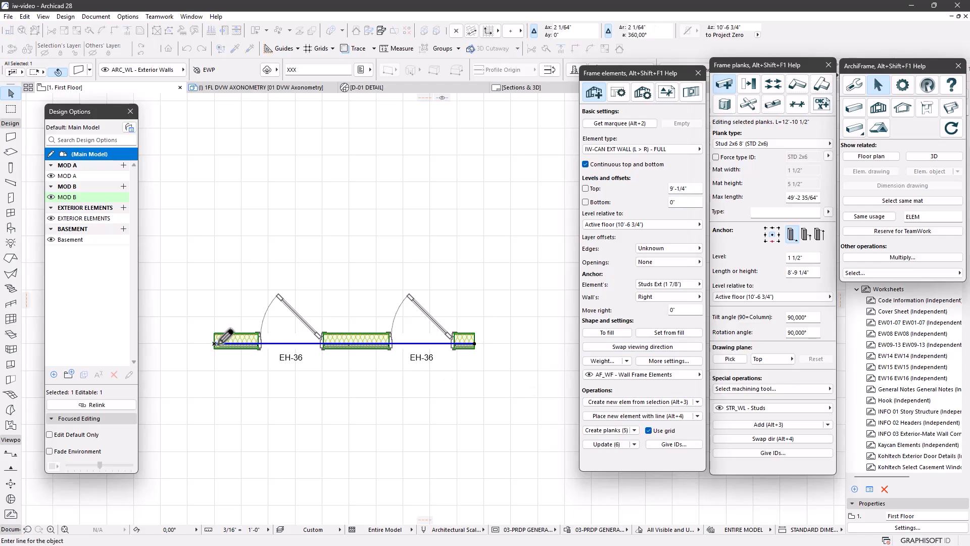
left_click(214, 343)
left_click(472, 343)
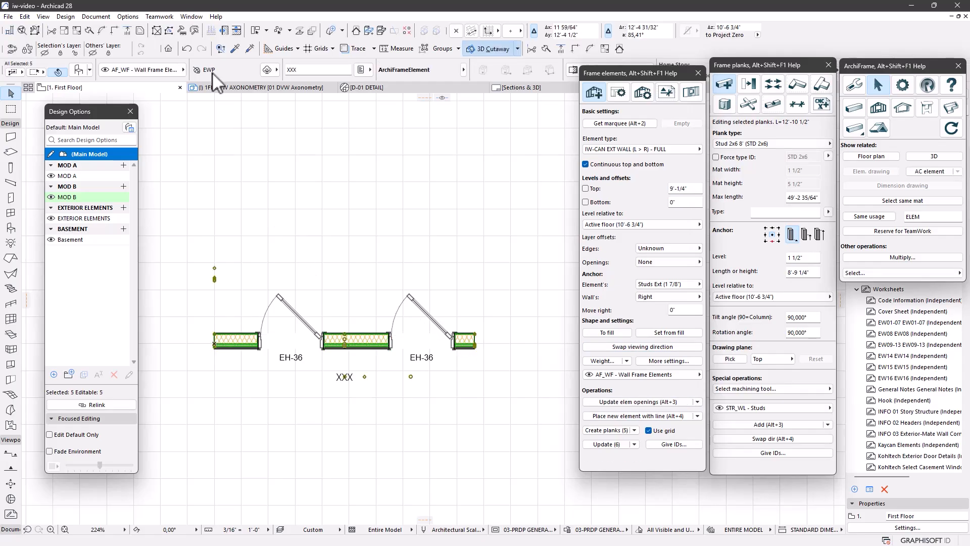
Check the new element's ID properties, then choose Own element types... from the element types
left_click(362, 67)
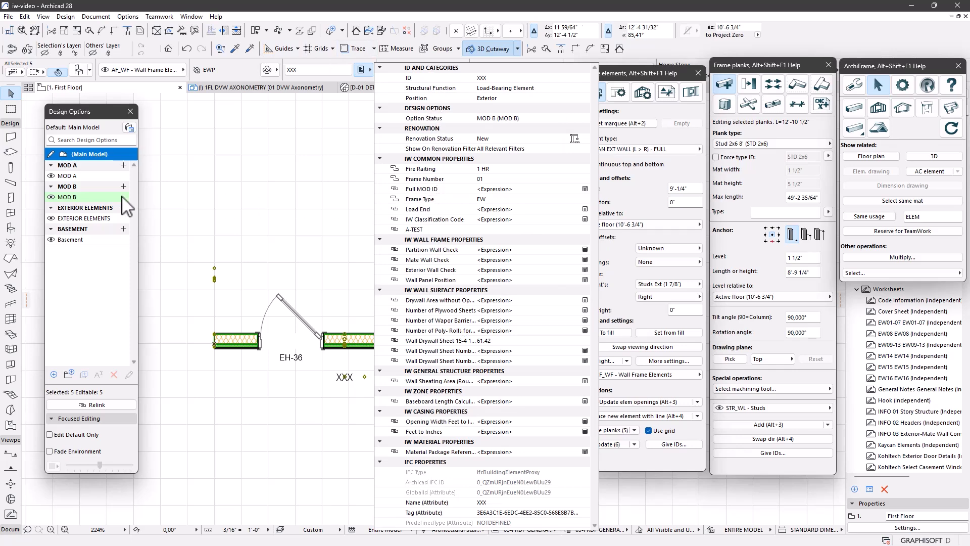
left_click(88, 197)
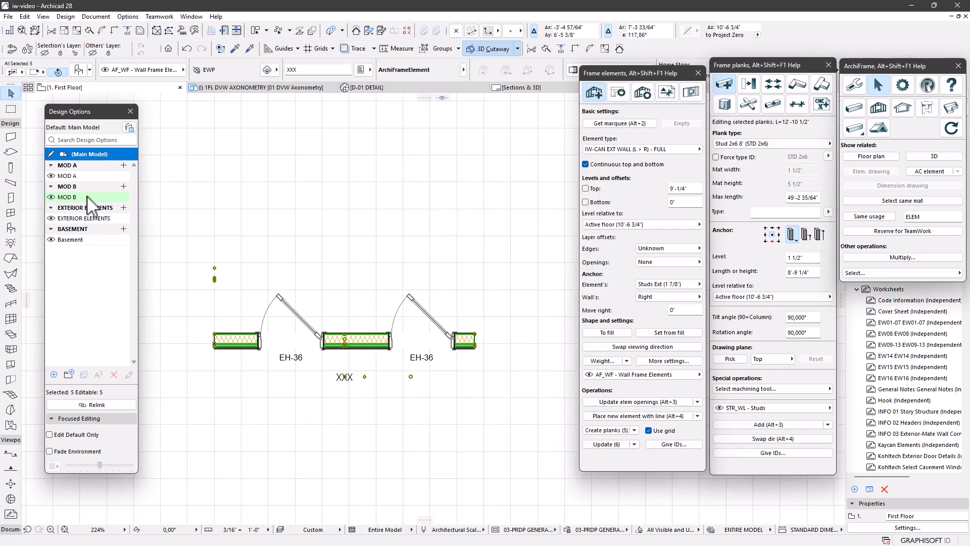
left_click(623, 150)
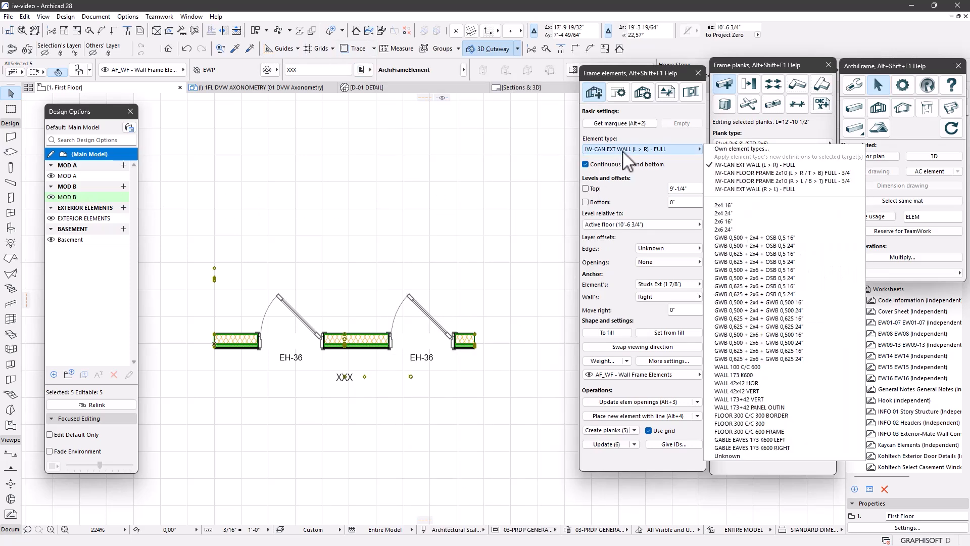
left_click(725, 149)
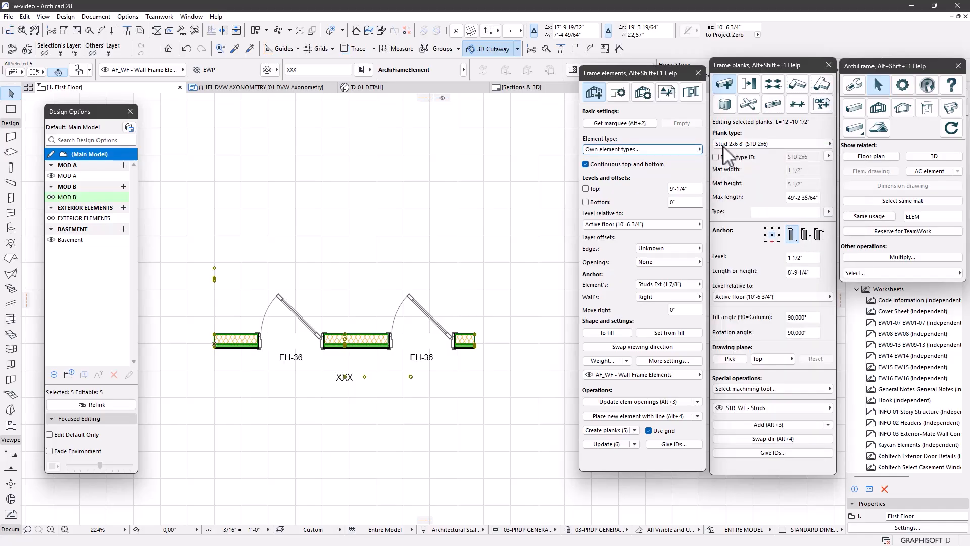
Enable editing of the wall type and set copyprops_core to 7, checking the Smartguide
left_click(441, 127)
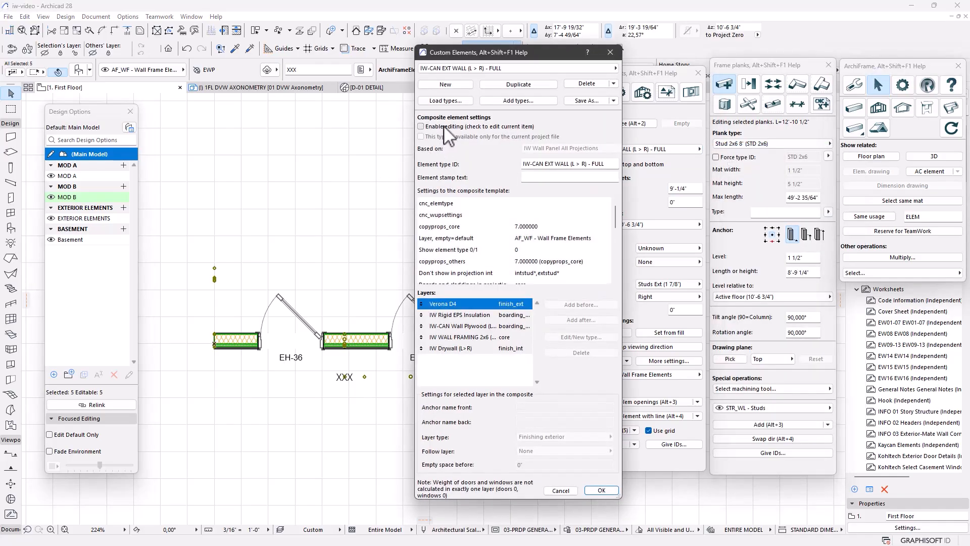
left_click(556, 226)
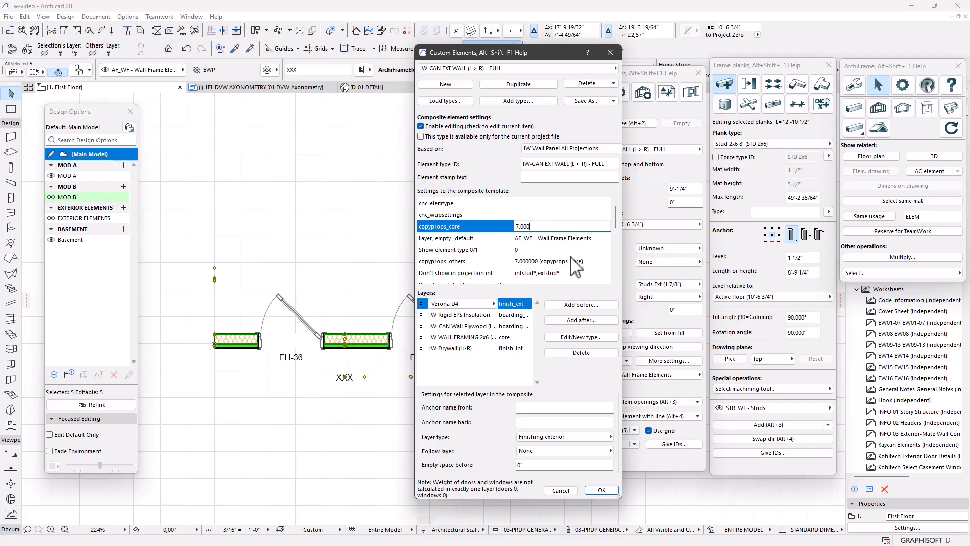
left_click(585, 261)
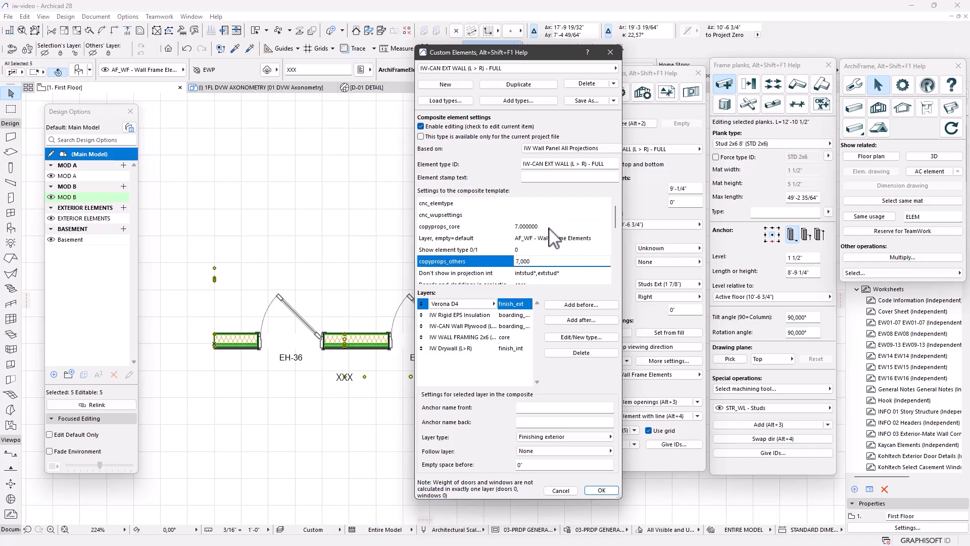
key("Up")
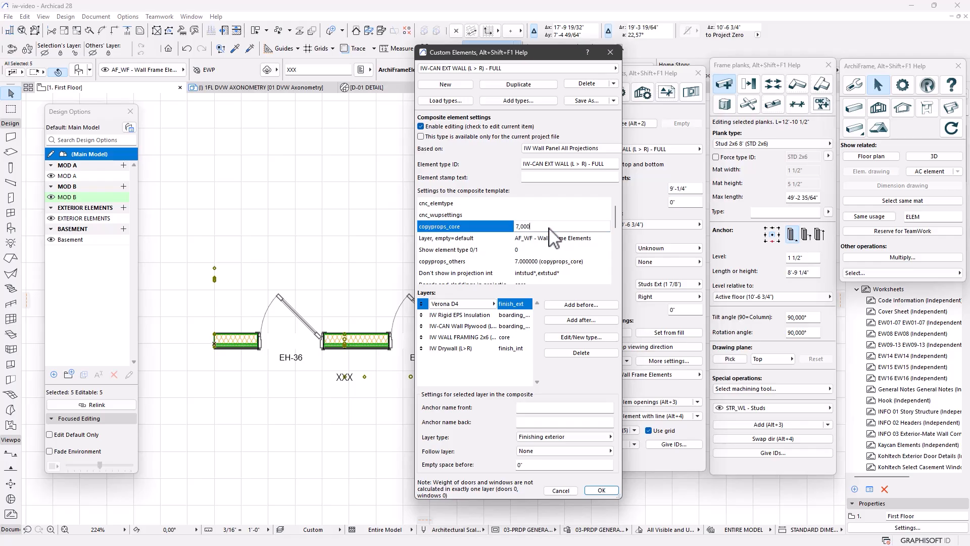
key("alt+Tab")
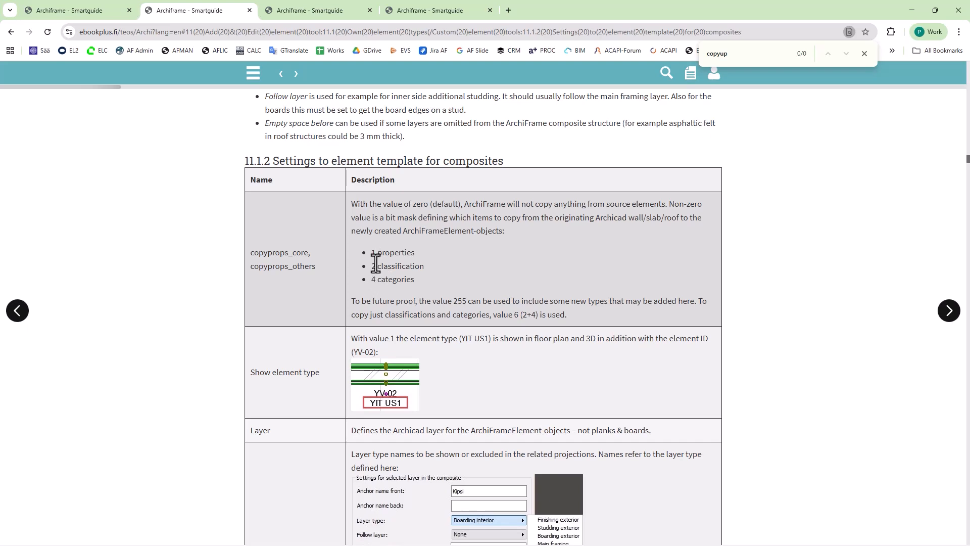
key("alt+Tab")
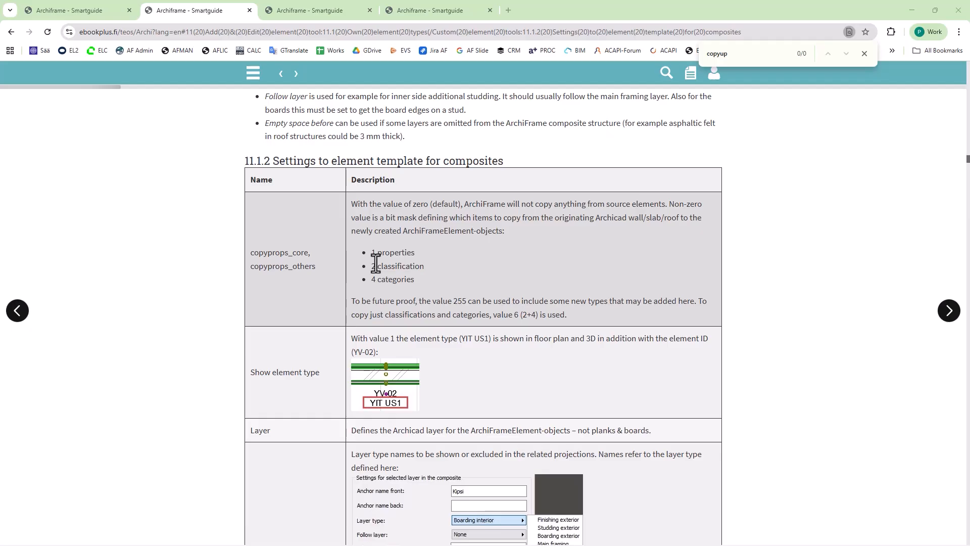
key("alt+Tab")
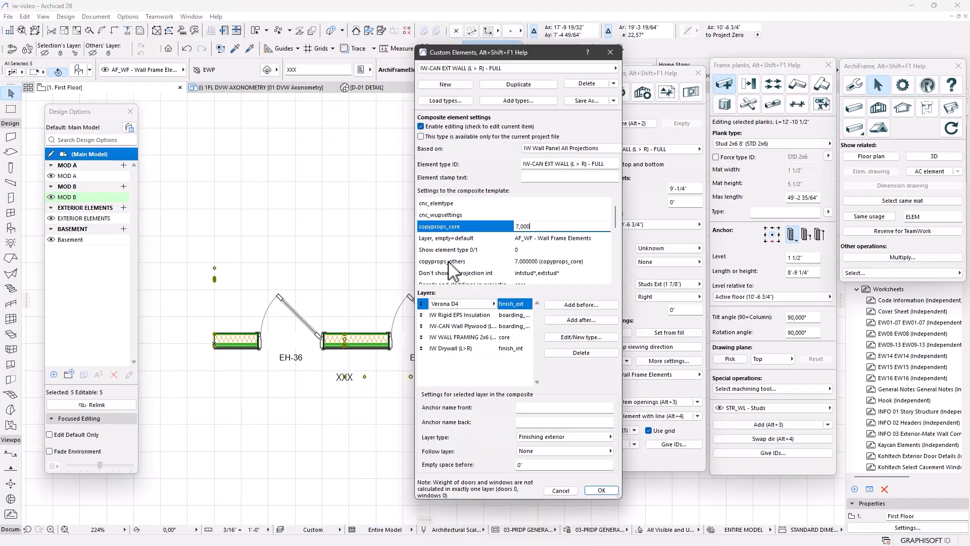
Open the IW WALL FRAMING 2x6 layer settings with editing enabled and edit its copyprops value
left_click(527, 336)
left_click(575, 338)
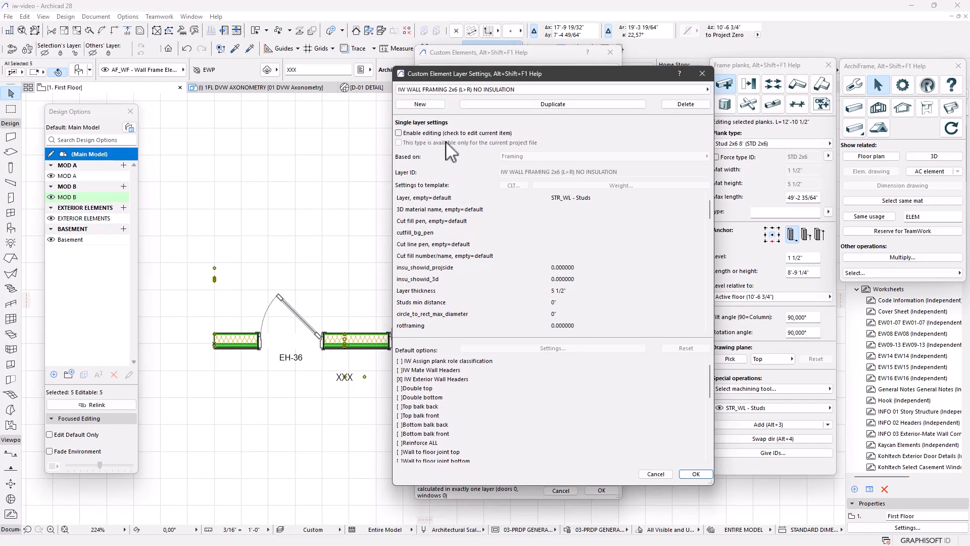
left_click(449, 132)
scroll(595, 320, "down", 1)
left_click(594, 302)
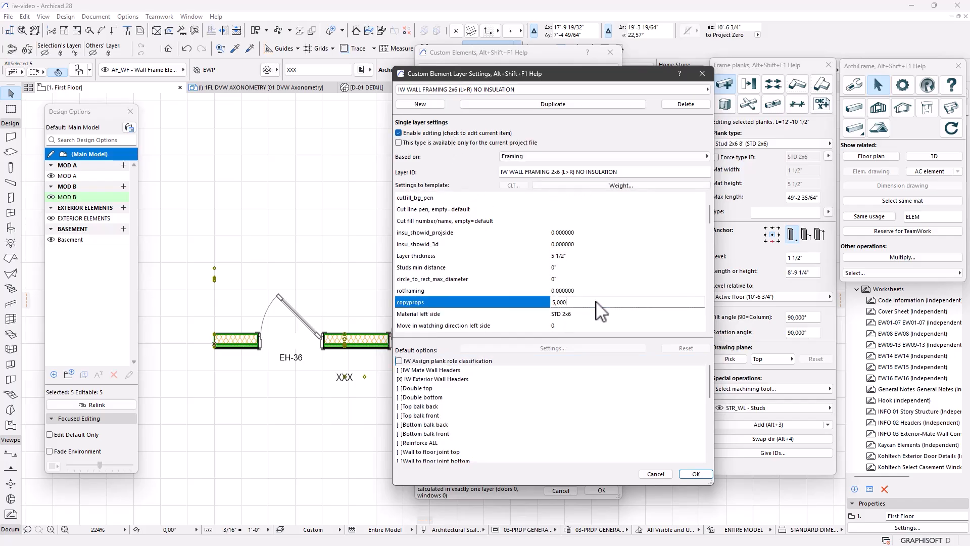
key("alt+Tab")
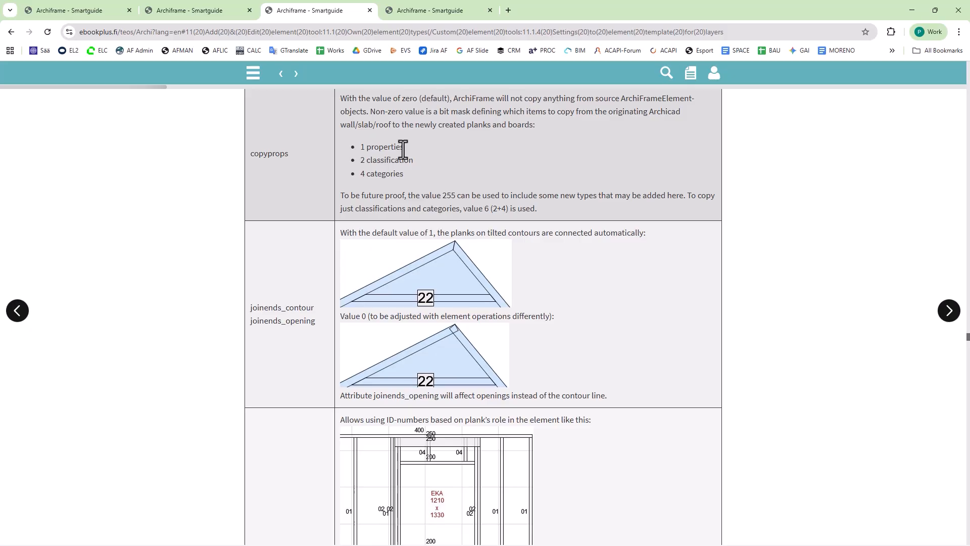
Read the properties and categories bits of copyprops in the Smartguide, then update the wall's planks
left_click_drag(404, 149, 359, 147)
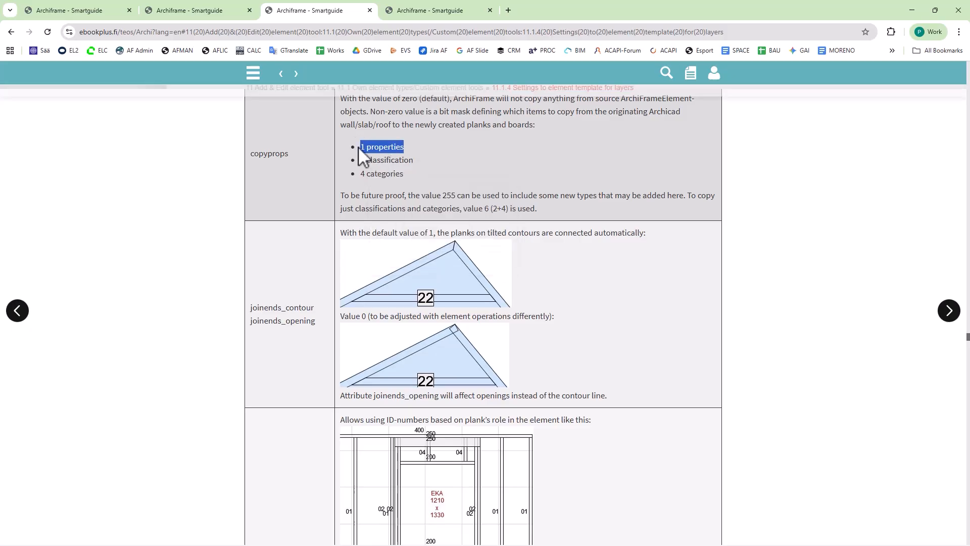
double_click(375, 175)
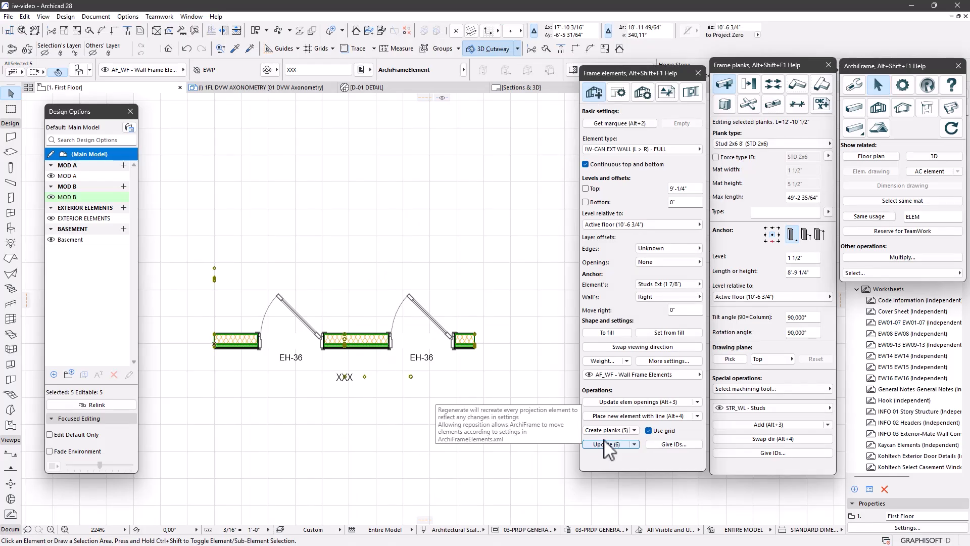
left_click(606, 444)
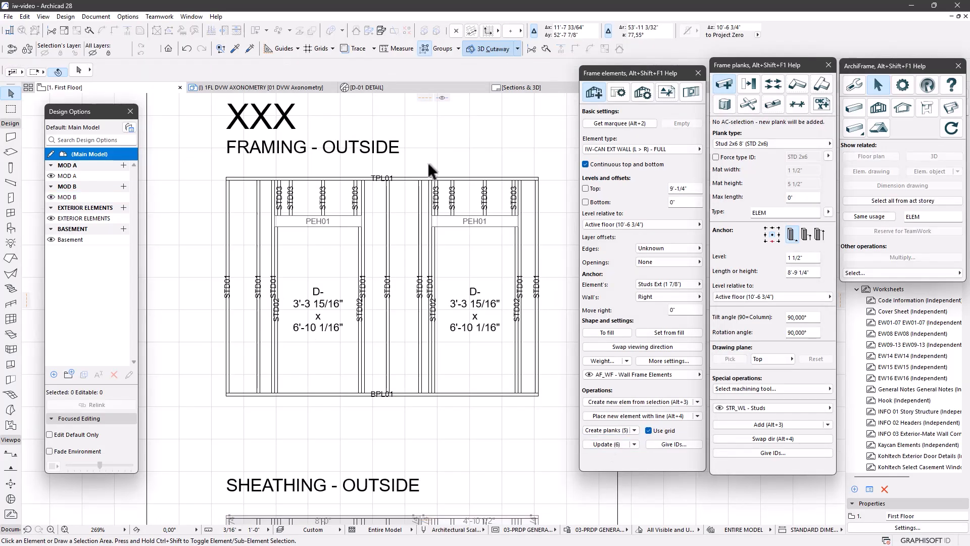
left_click(229, 224)
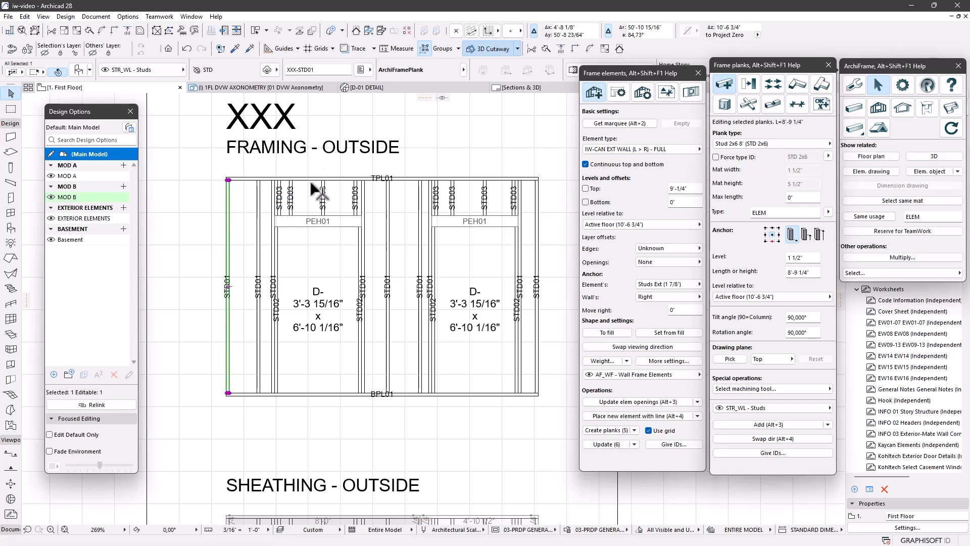
left_click(362, 71)
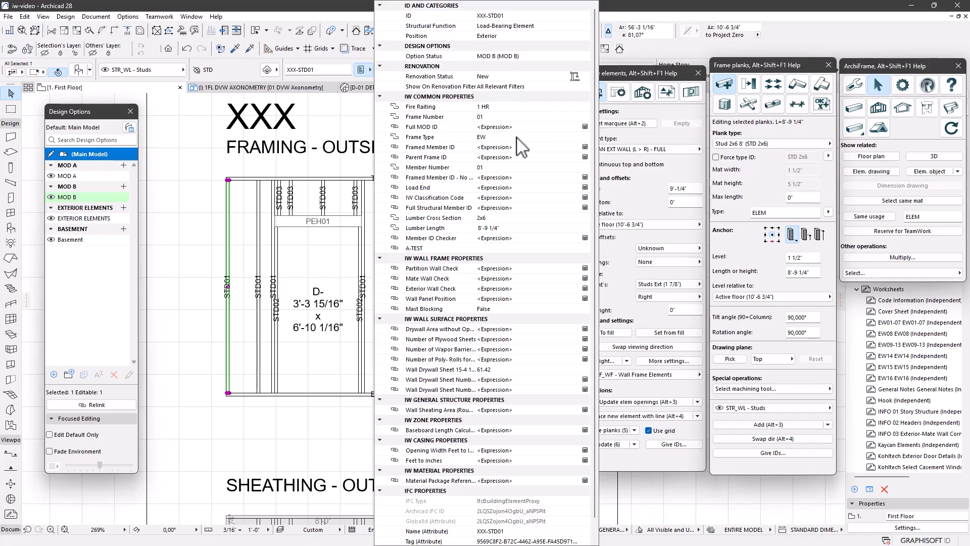
left_click(508, 167)
left_click(292, 207)
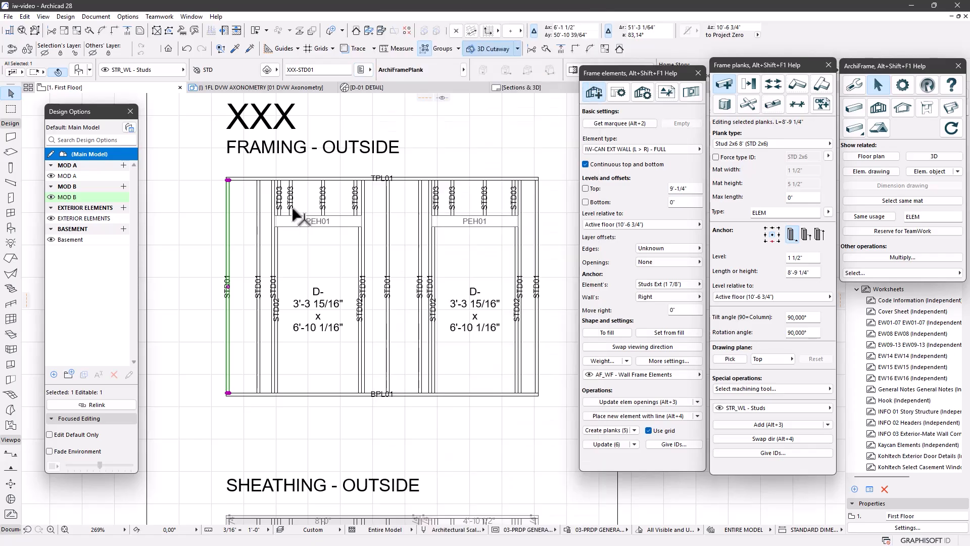
left_click(292, 209)
left_click(361, 70)
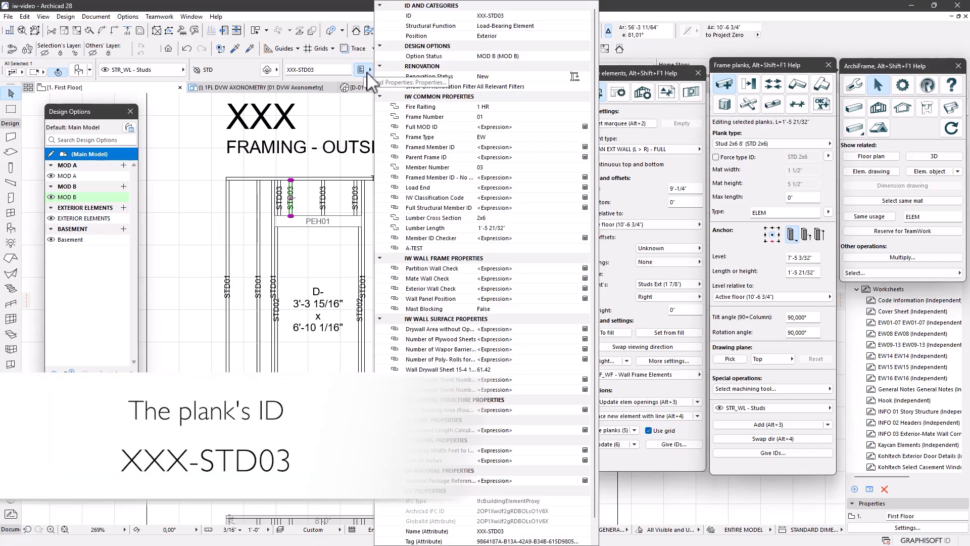
left_click(508, 16)
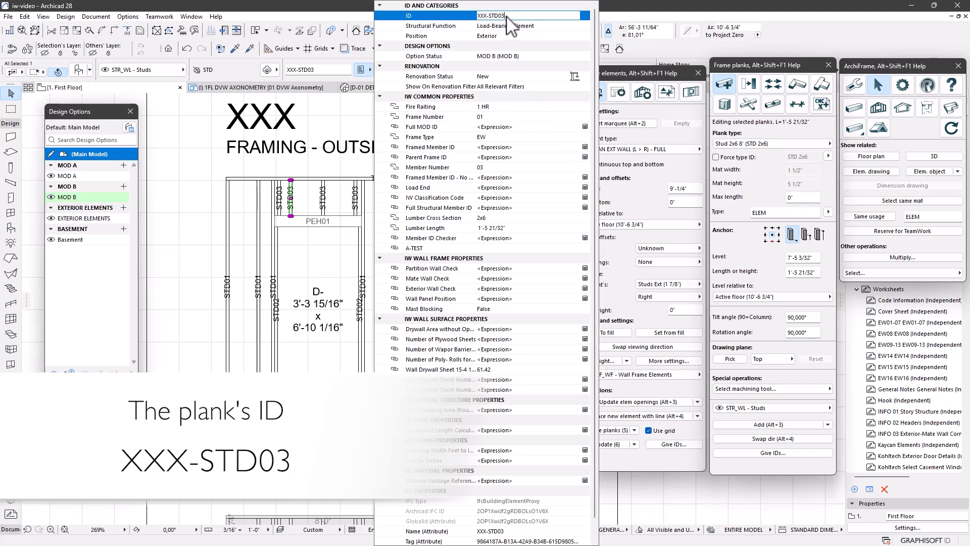
left_click_drag(505, 17, 498, 17)
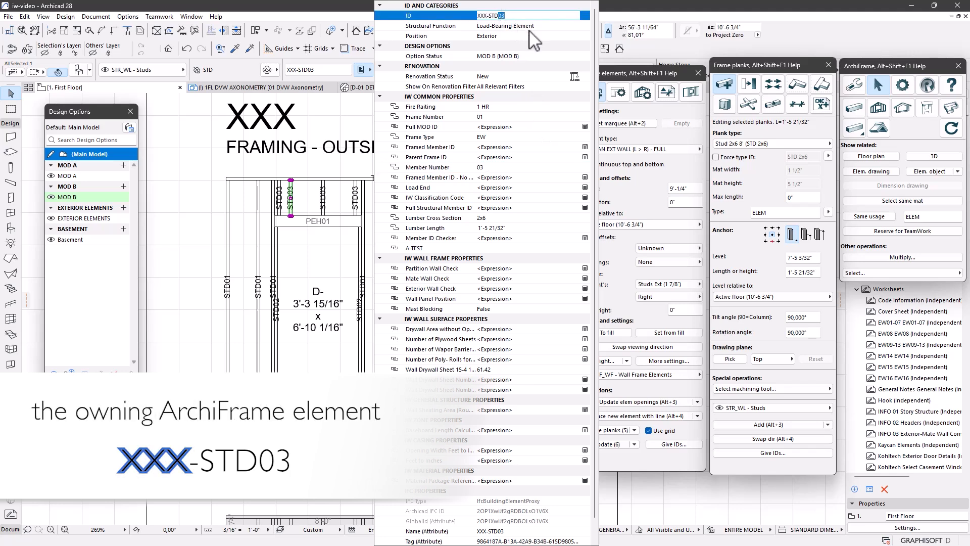
key("Home")
key("shift+Right")
key("shift+Right")
key("shift+Right")
key("Right")
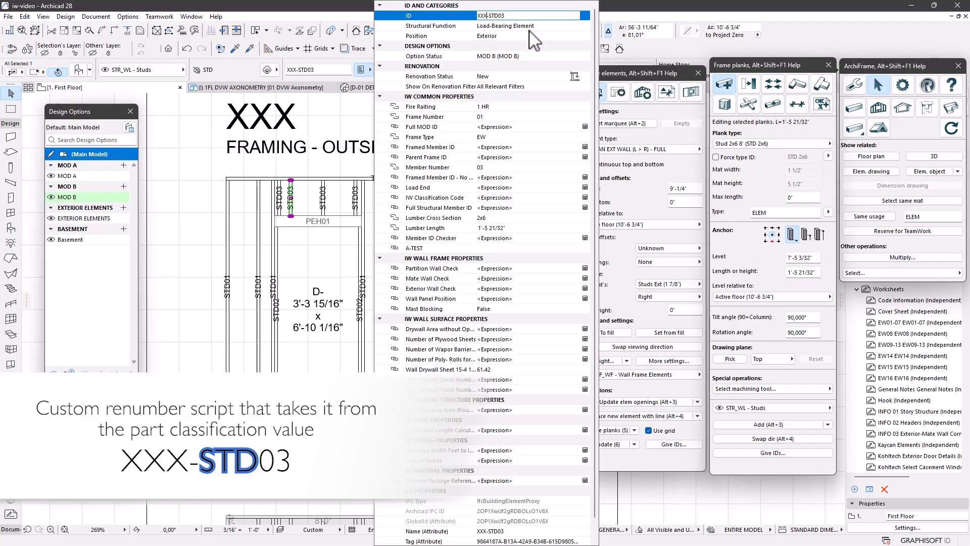
key("Right")
key("shift+Right")
key("shift+Right")
key("shift+Right")
key("Right")
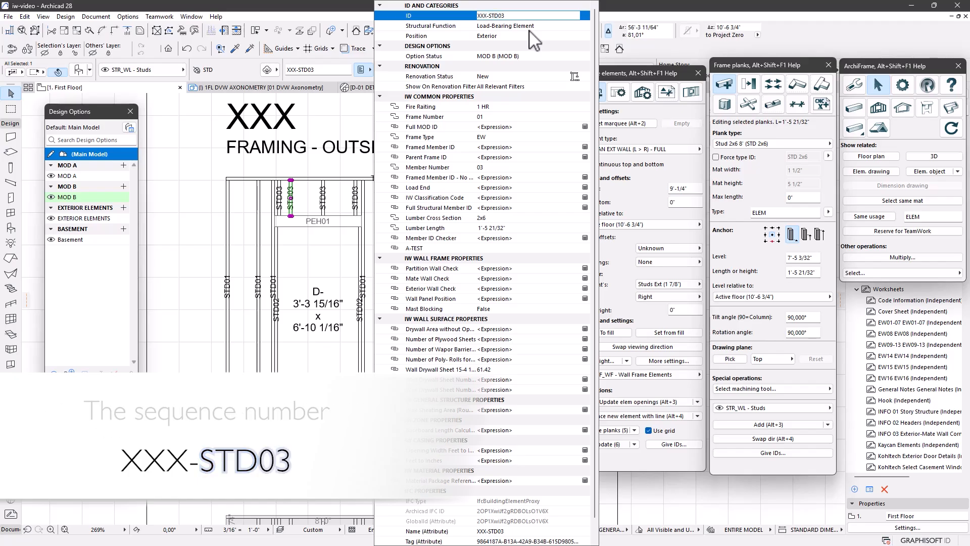
key("shift+Right")
key("shift+Right")
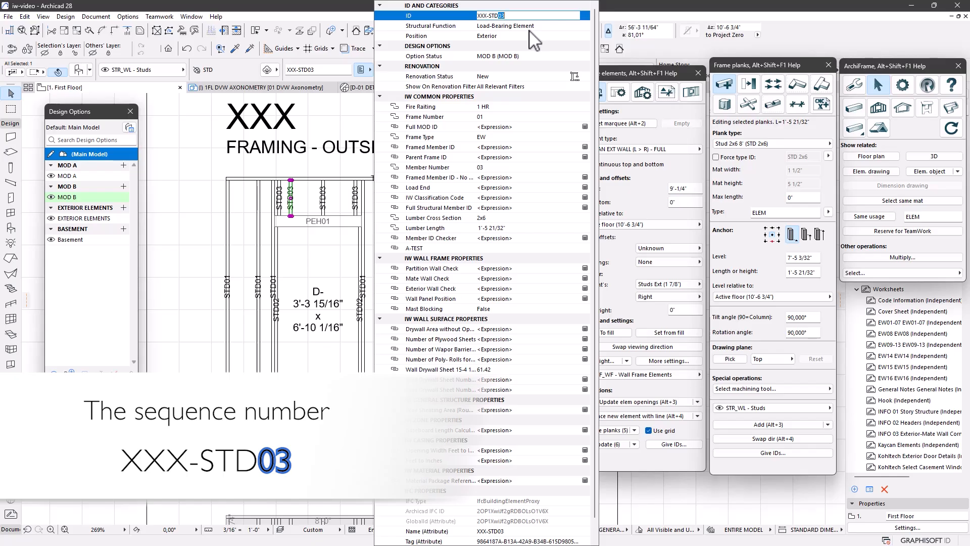
left_click(228, 246)
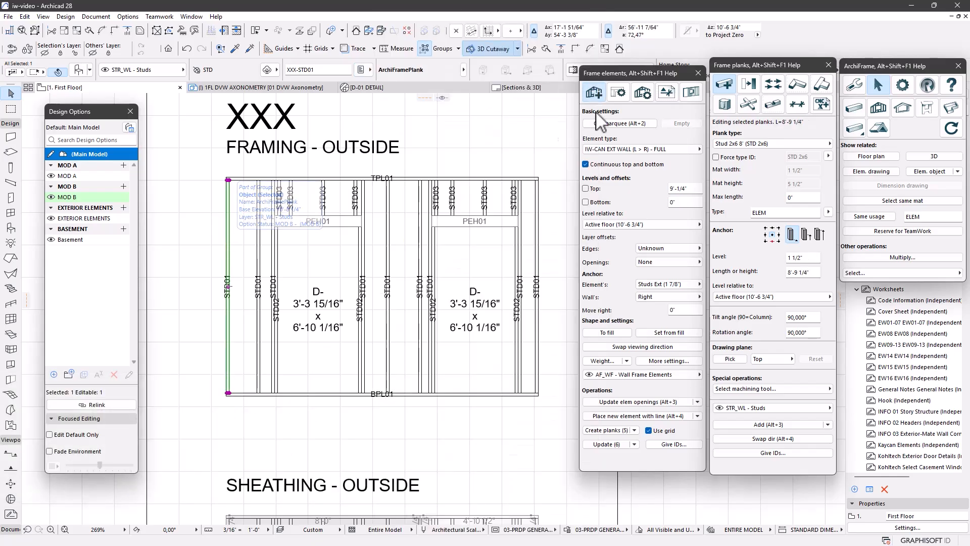
Cut left stud STD01 in two and update the wall, checking renumbered stud STD04
left_click(772, 83)
left_click(206, 264)
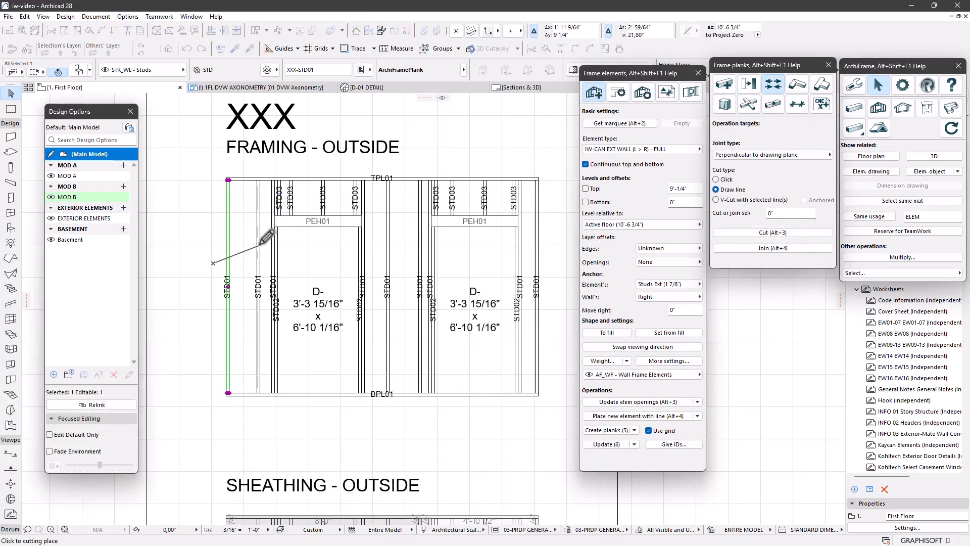
left_click(275, 227)
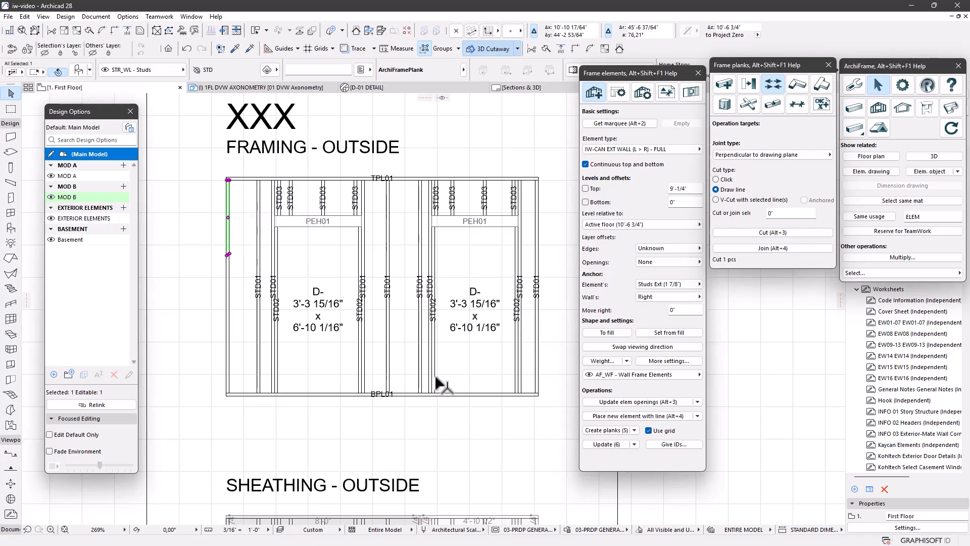
left_click(604, 443)
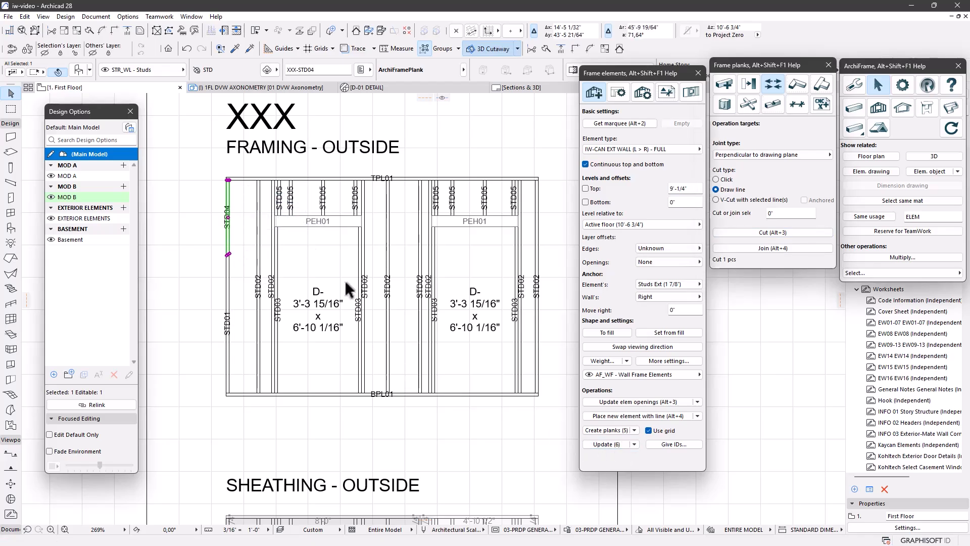
left_click(369, 69)
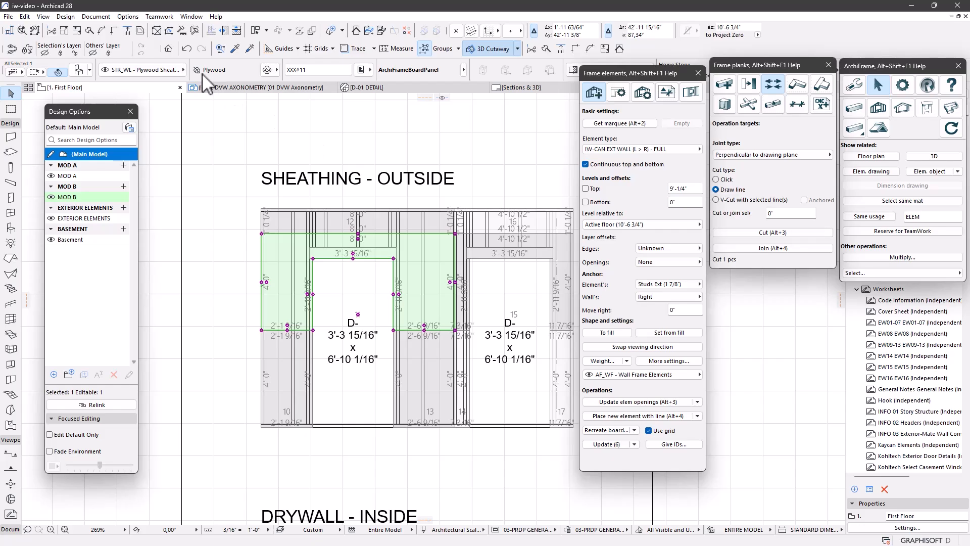
Check the element's ID properties, then bring ArchiFrameBoards.xml in Notepad++ to the front
left_click(359, 69)
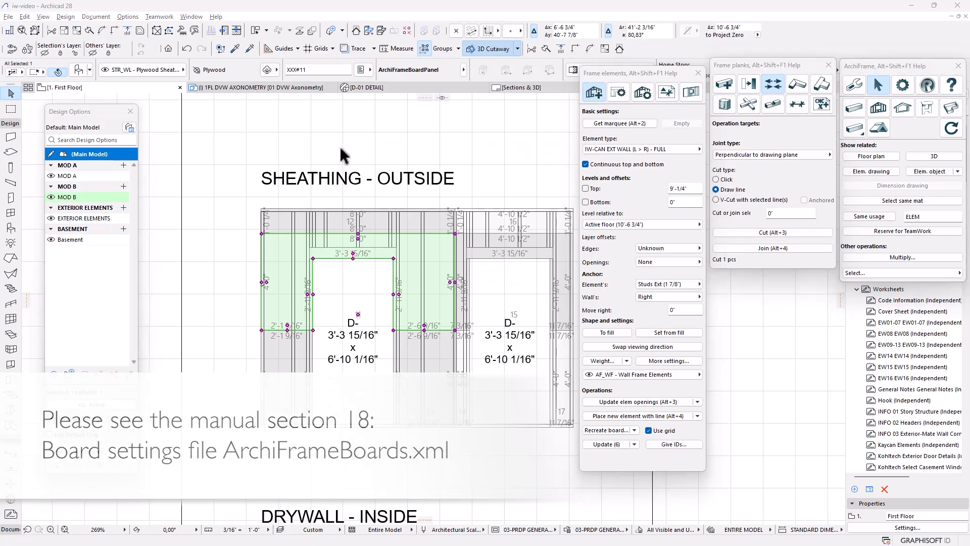
key("alt+Tab")
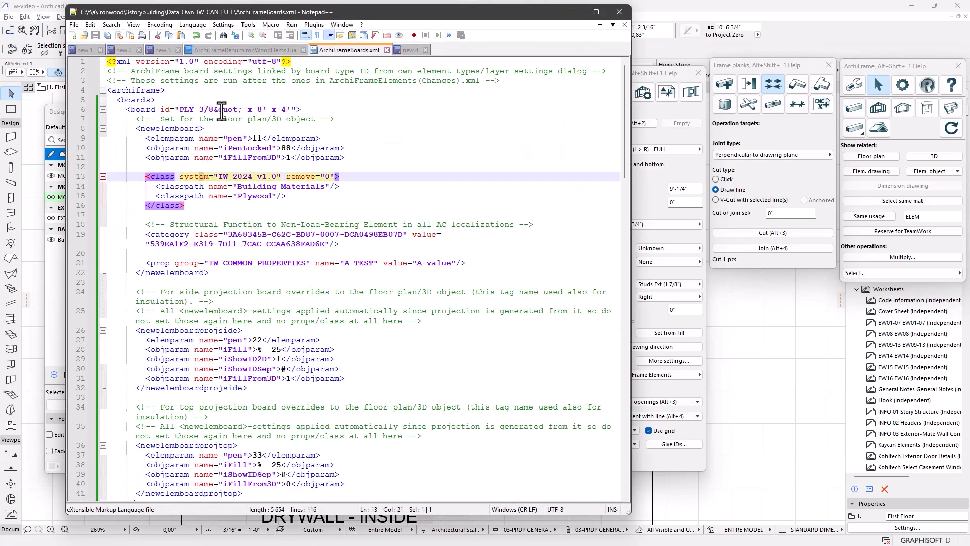
left_click(184, 109)
key("Home")
key("shift+End")
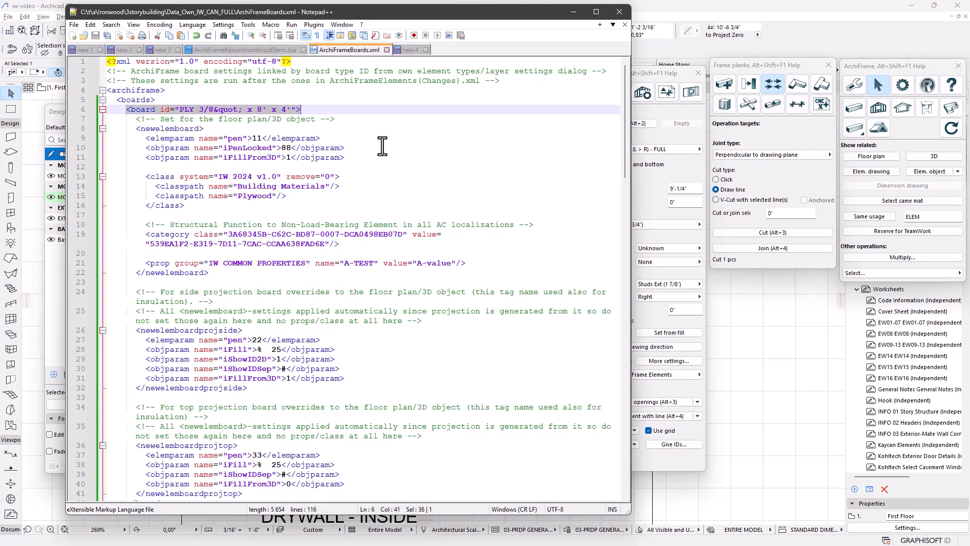
key("Left")
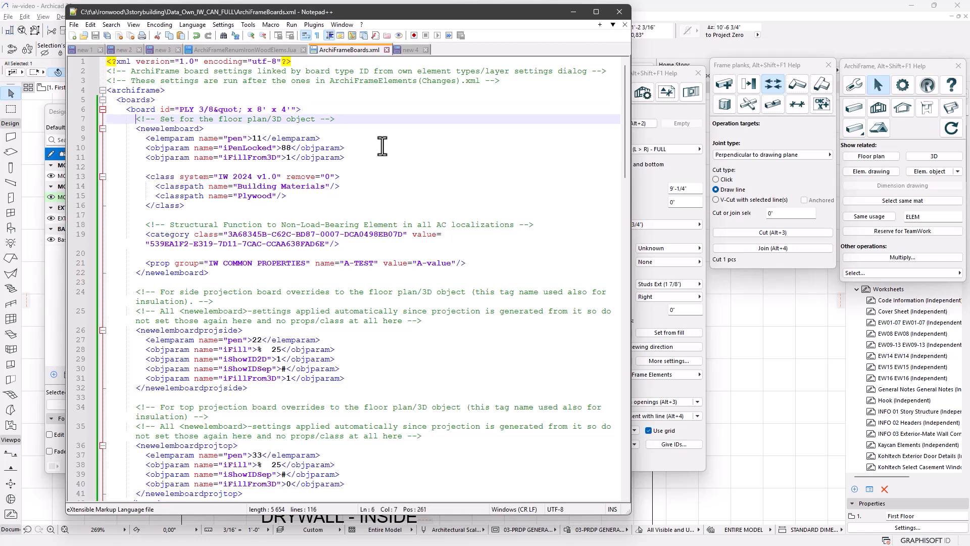
key("ctrl+shift+Left")
key("ctrl+shift+Left")
key("ctrl+shift+Left")
key("ctrl+shift+Left")
key("ctrl+shift+Left")
key("ctrl+shift+Left")
key("ctrl+shift+Left")
key("ctrl+shift+Left")
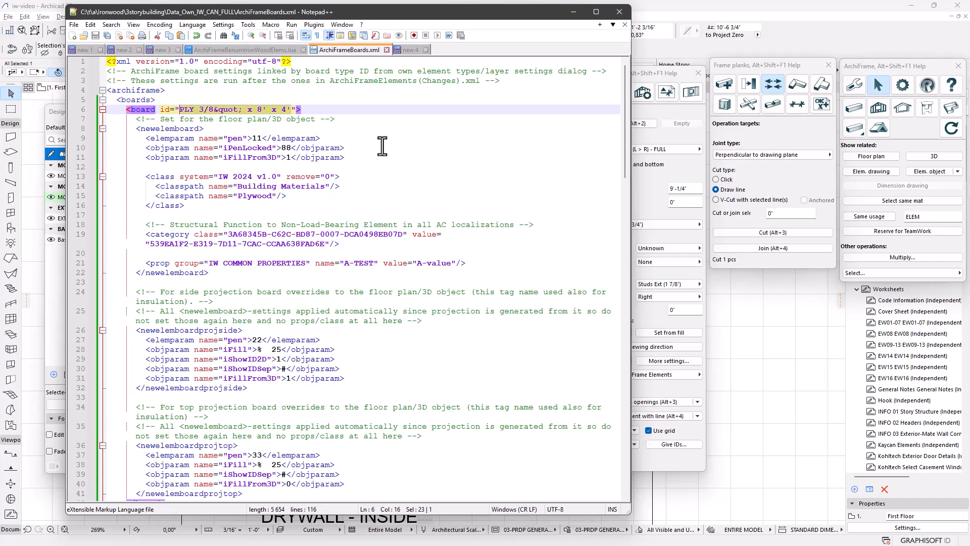
double_click(154, 128)
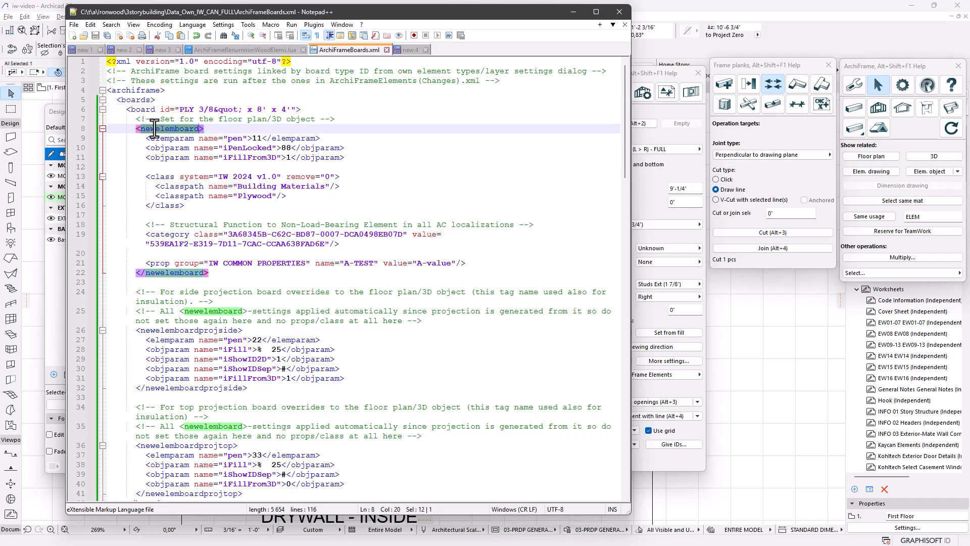
left_click_drag(224, 272, 56, 129)
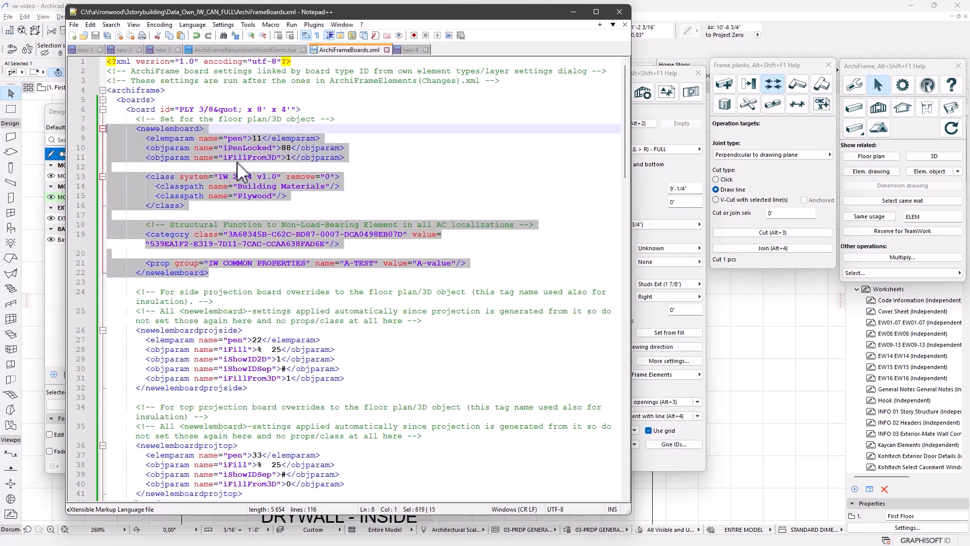
left_click(205, 146)
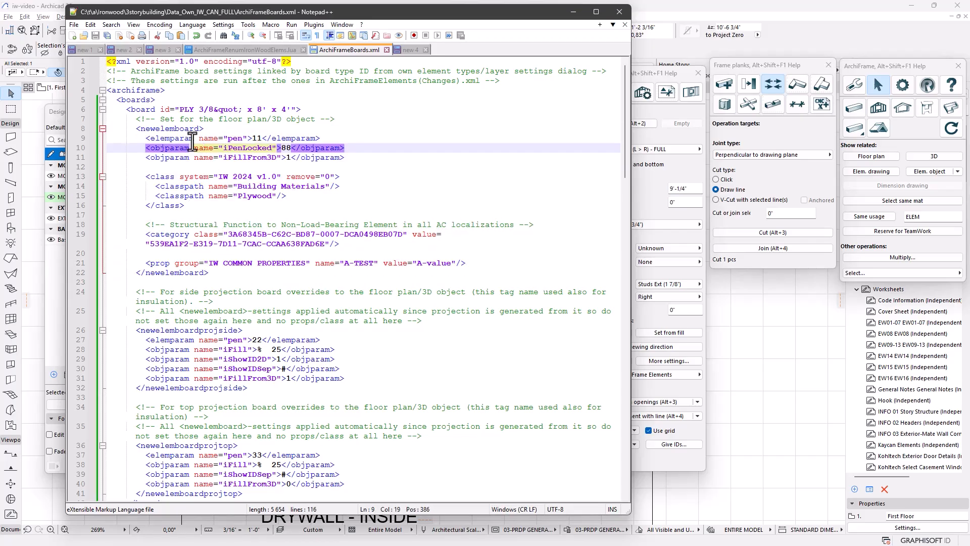
left_click(193, 141)
key("Up")
key("shift+Down")
key("shift+Down")
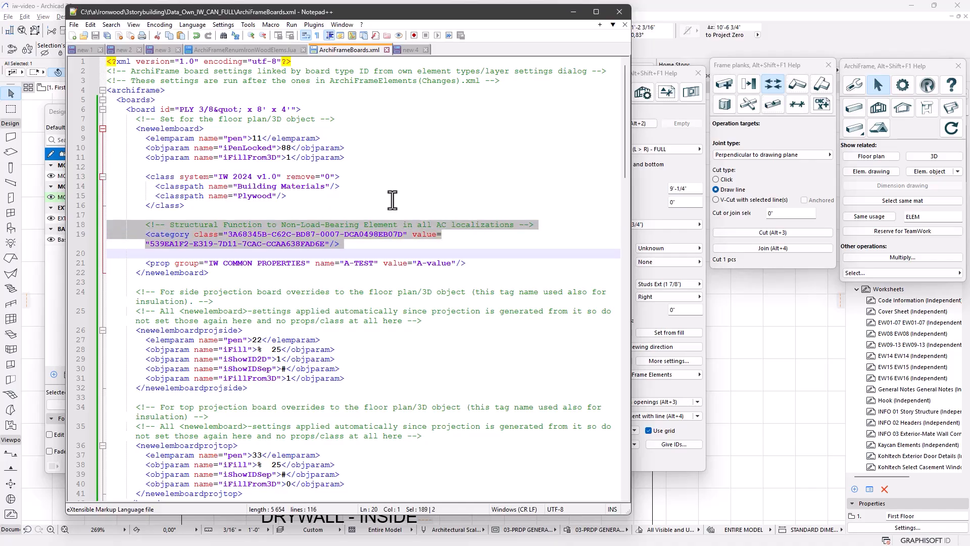
double_click(253, 234)
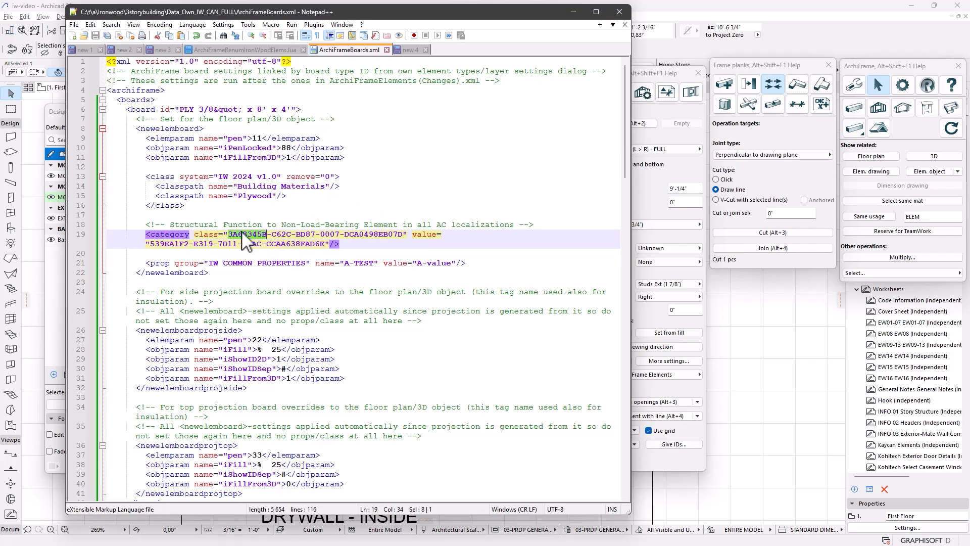
left_click(237, 262)
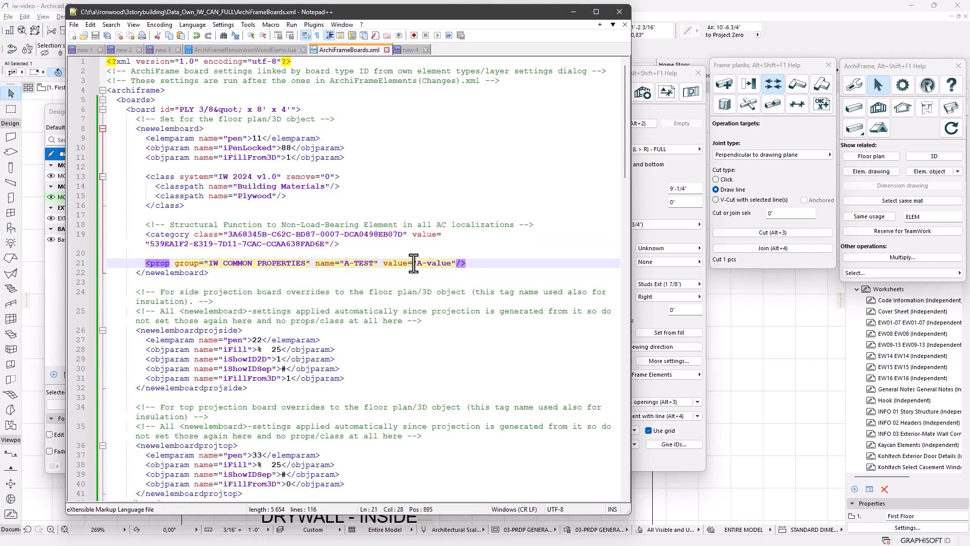
left_click_drag(416, 263, 450, 263)
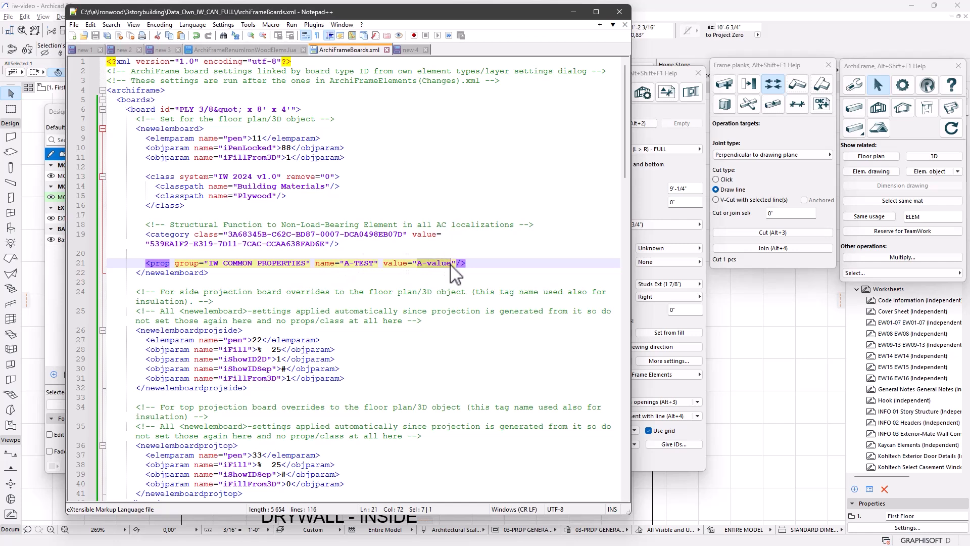
key("alt+Tab")
Place an X-Fix 63x100 connector with rotation 0 at the wall-floor corner
left_click(361, 70)
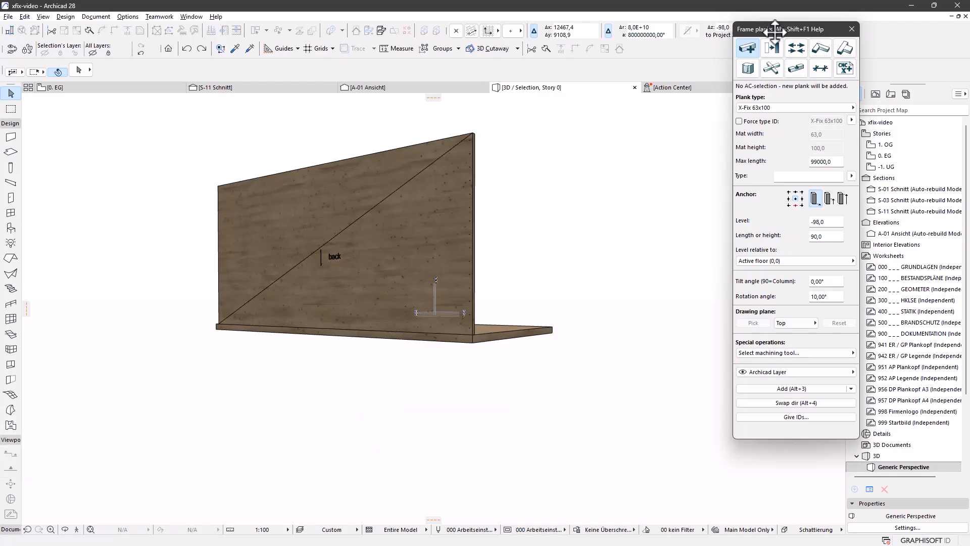
key("alt+Tab")
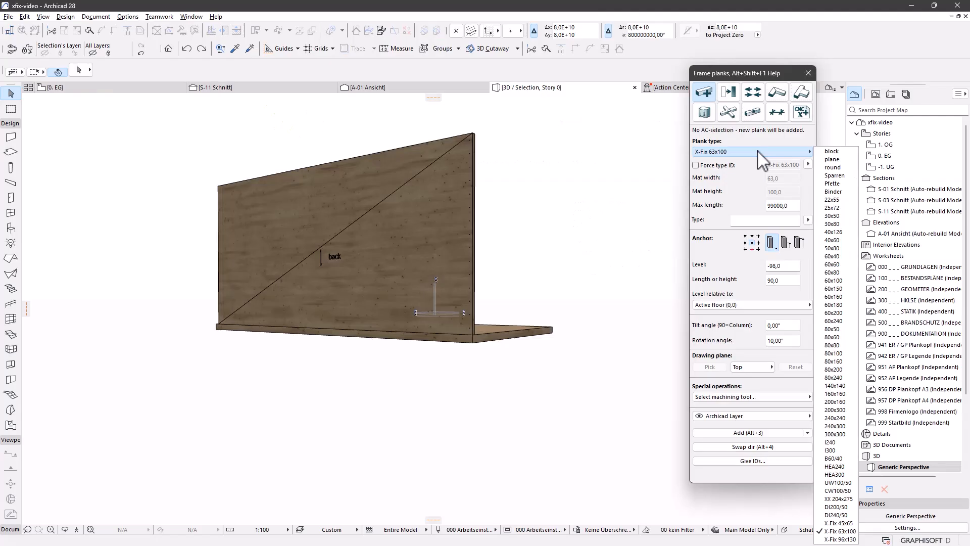
left_click(840, 530)
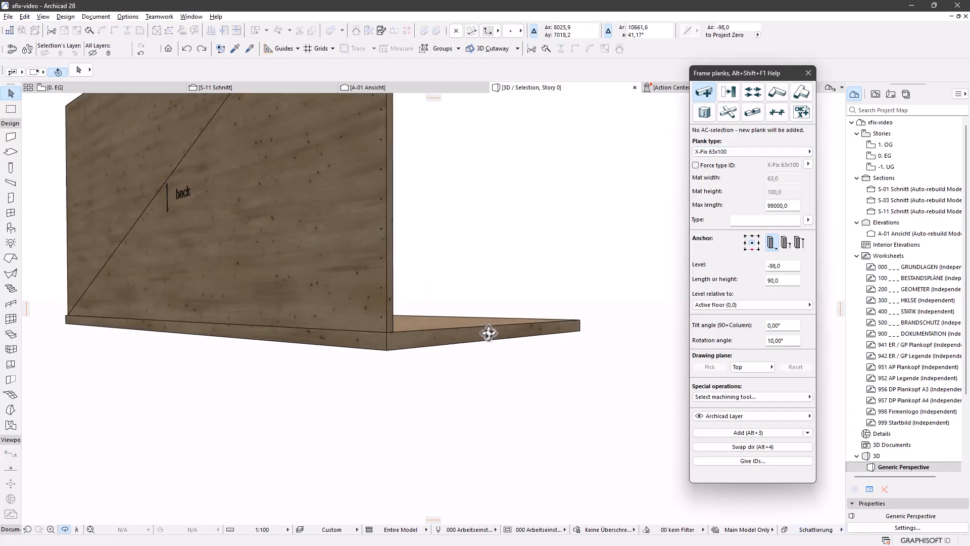
middle_click_drag(489, 333, 406, 365, "shift")
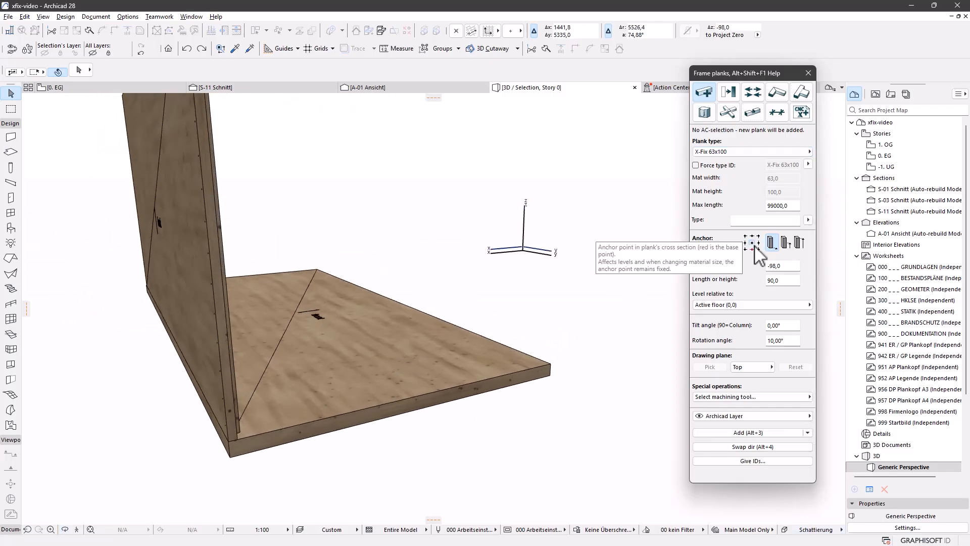
left_click_drag(781, 340, 694, 337)
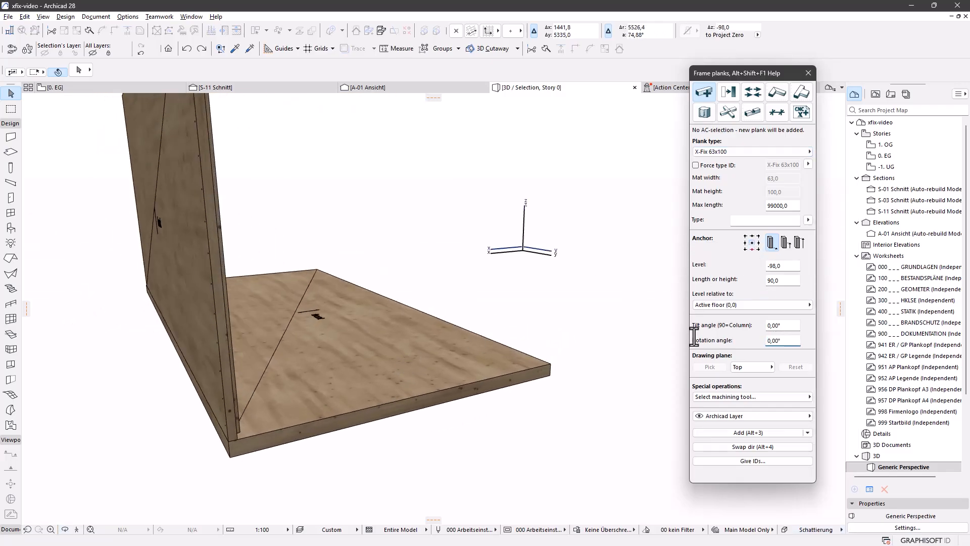
left_click(707, 432)
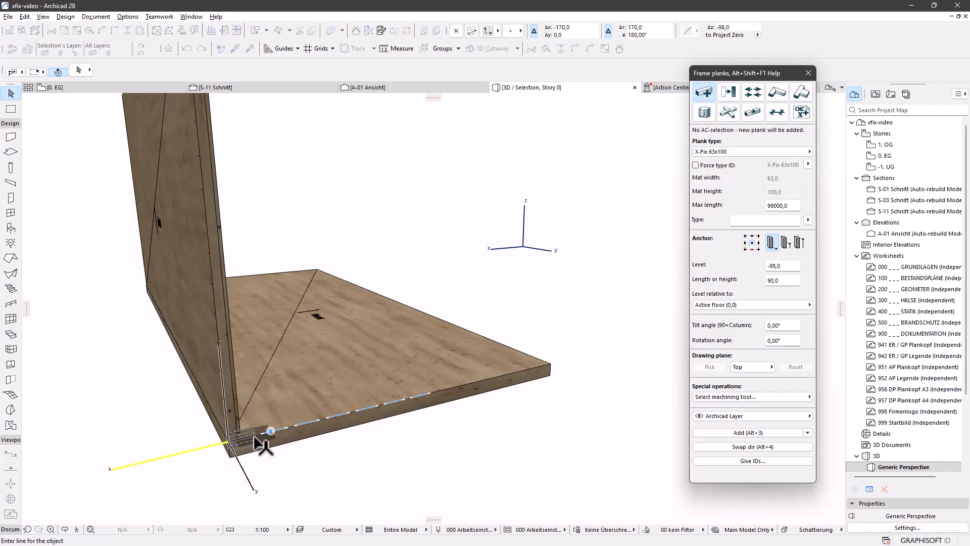
left_click(254, 437)
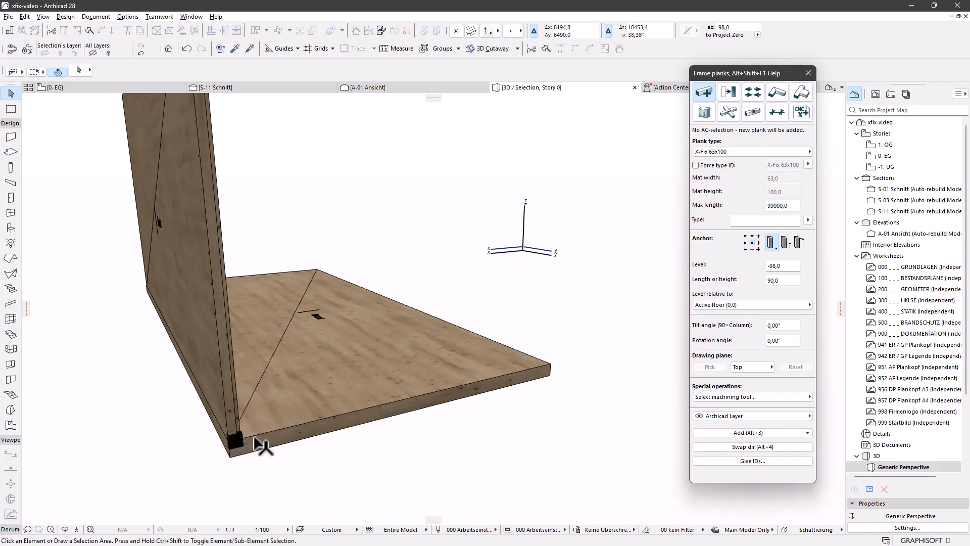
Move the X-Fix connector along the wall's bottom edge
middle_click_drag(275, 451, 387, 409, "shift")
middle_click_drag(386, 410, 542, 382)
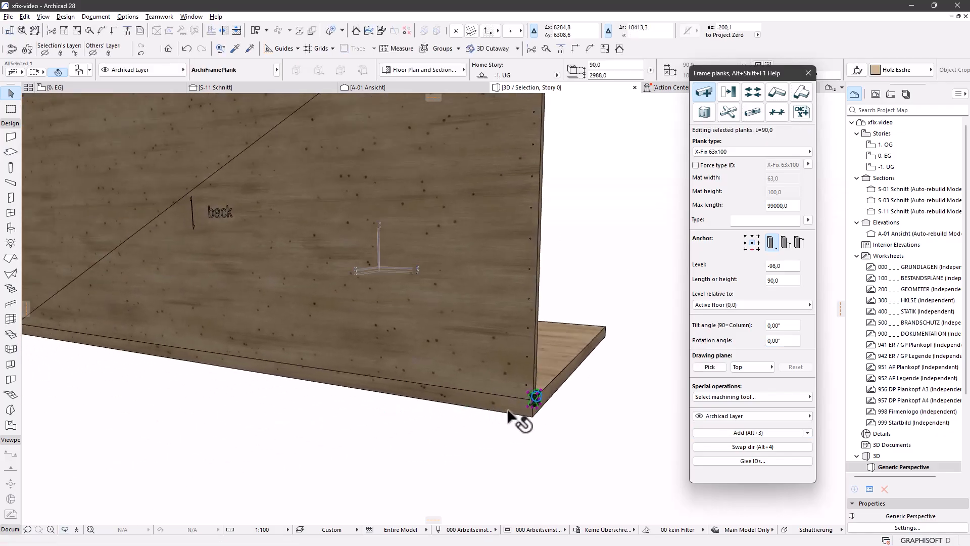
scroll(541, 396, "up", 3)
right_click(537, 401)
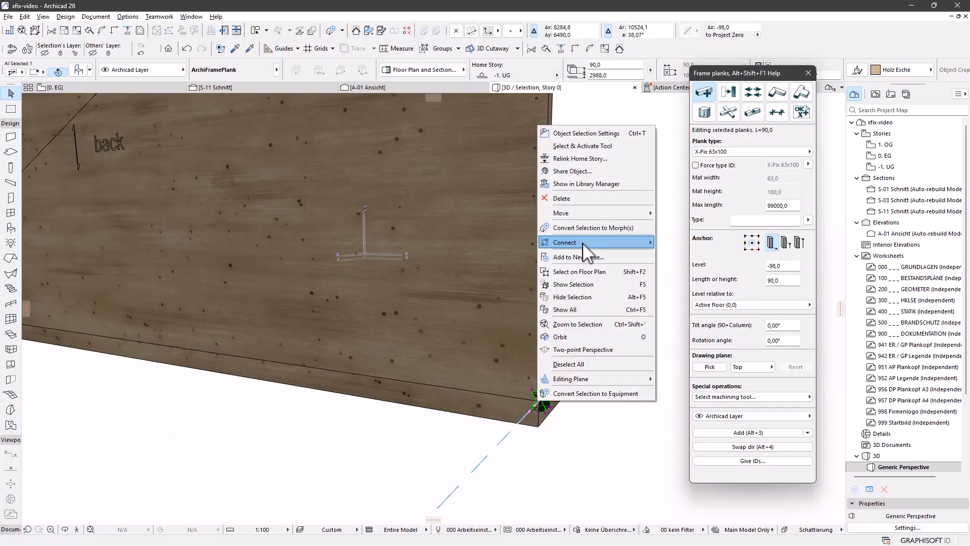
mouse_move(588, 216)
left_click(671, 213)
left_click(539, 402)
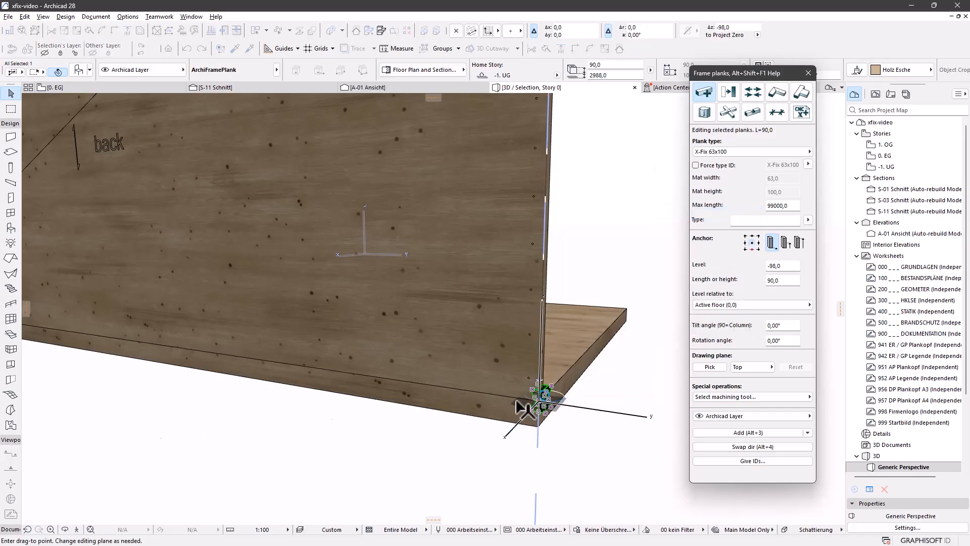
left_click(439, 390)
Multiply the connector, distributing copies along the bottom edge with a 200 offset from the corner
right_click(595, 402)
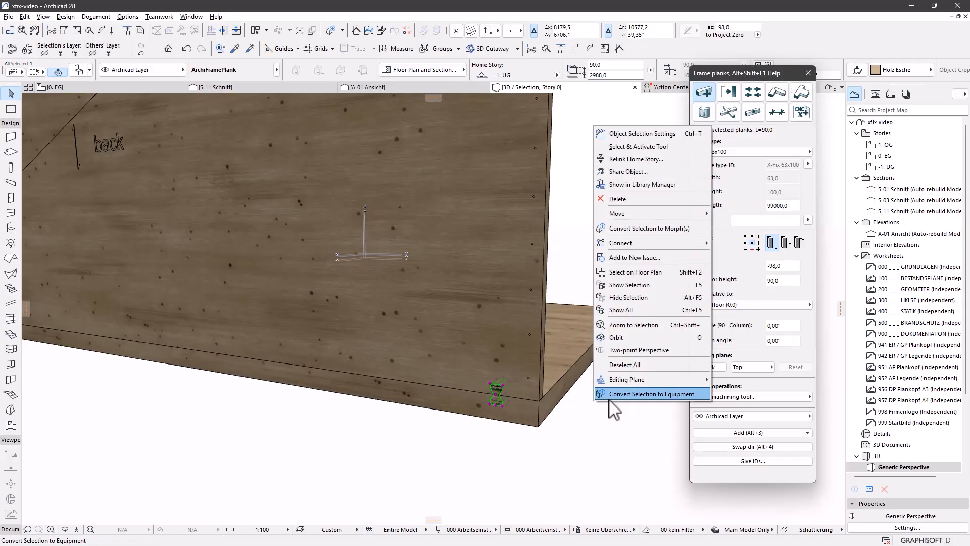
mouse_move(651, 213)
left_click(672, 264)
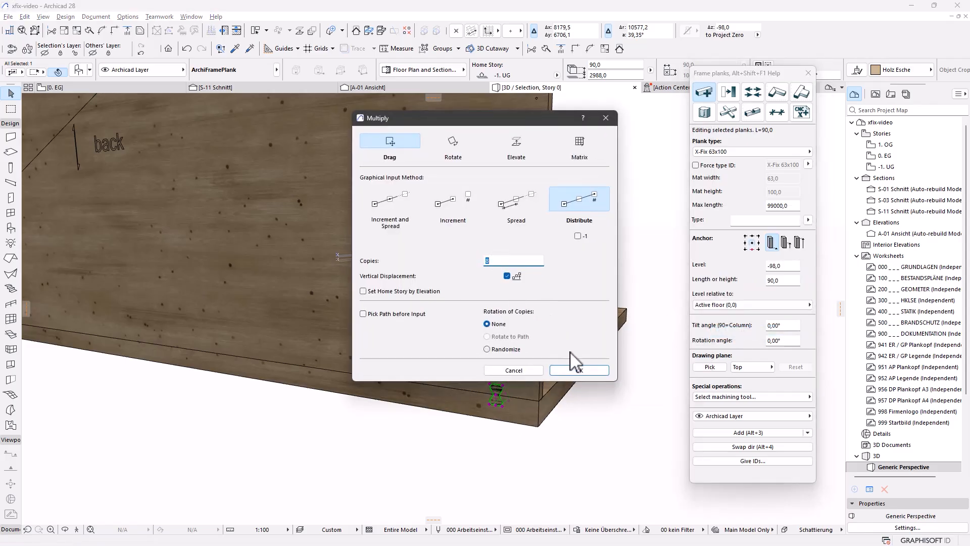
left_click(580, 371)
scroll(293, 376, "down", 3)
scroll(293, 343, "up", 5)
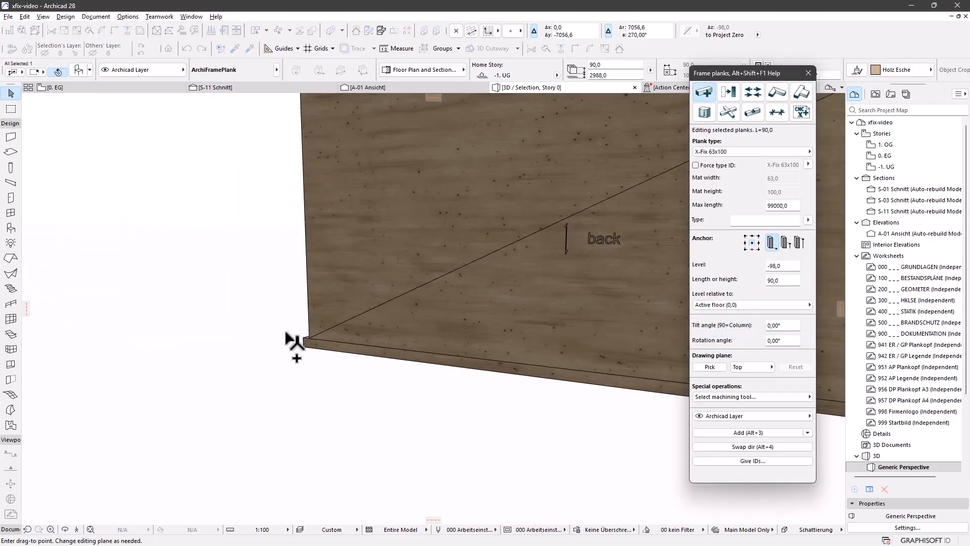
type("200")
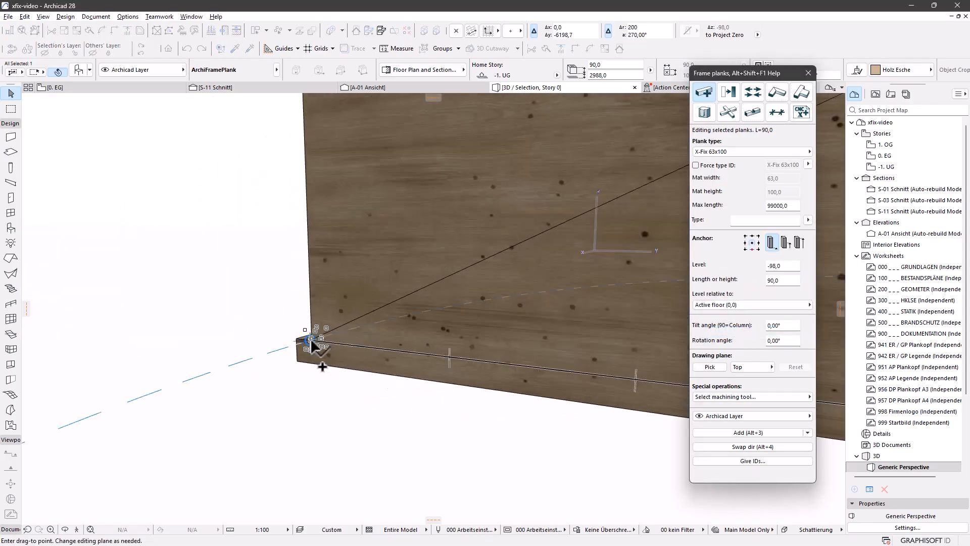
type("-")
key("Return")
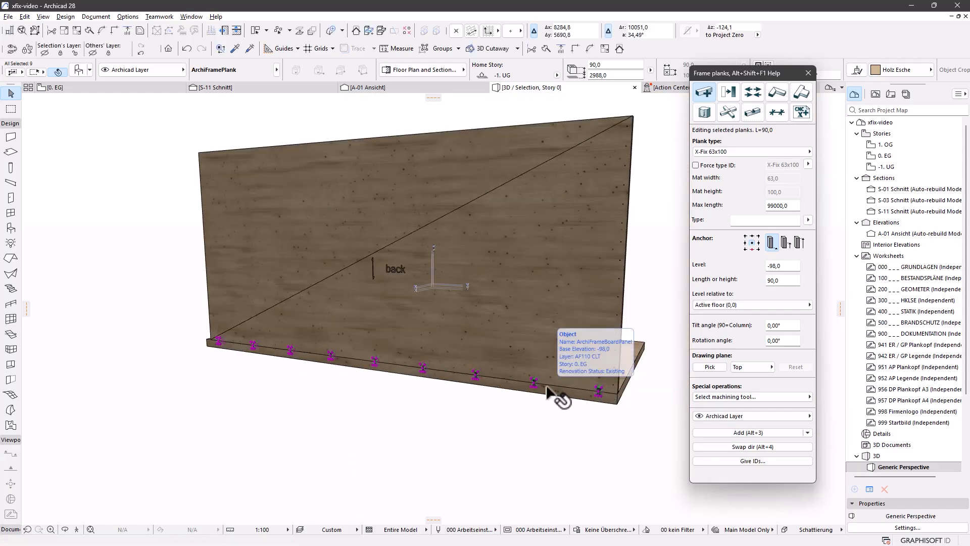
Select the wall and floor board panels and open Solid Element Operations for them
left_click(527, 397)
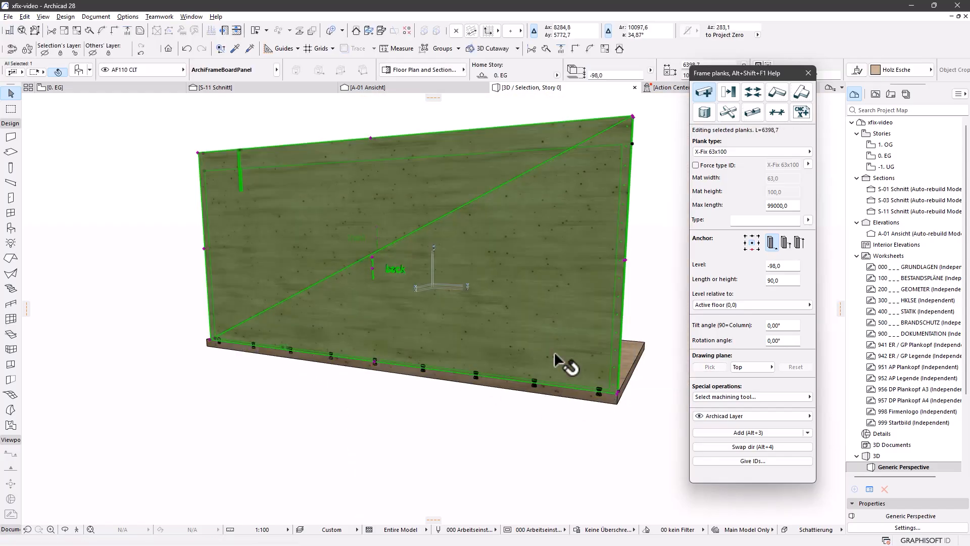
left_click(562, 392, "shift")
middle_click_drag(578, 405, 515, 396)
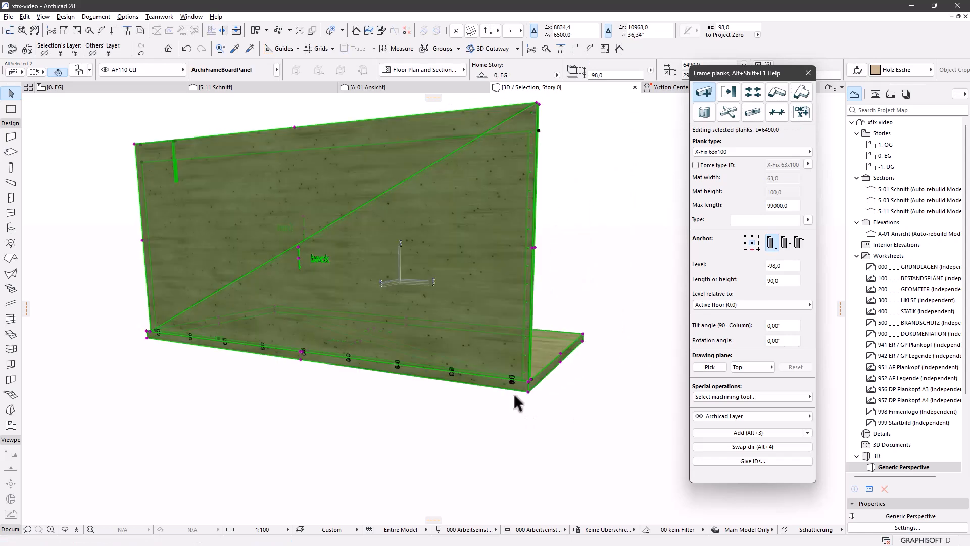
right_click(603, 254)
mouse_move(697, 368)
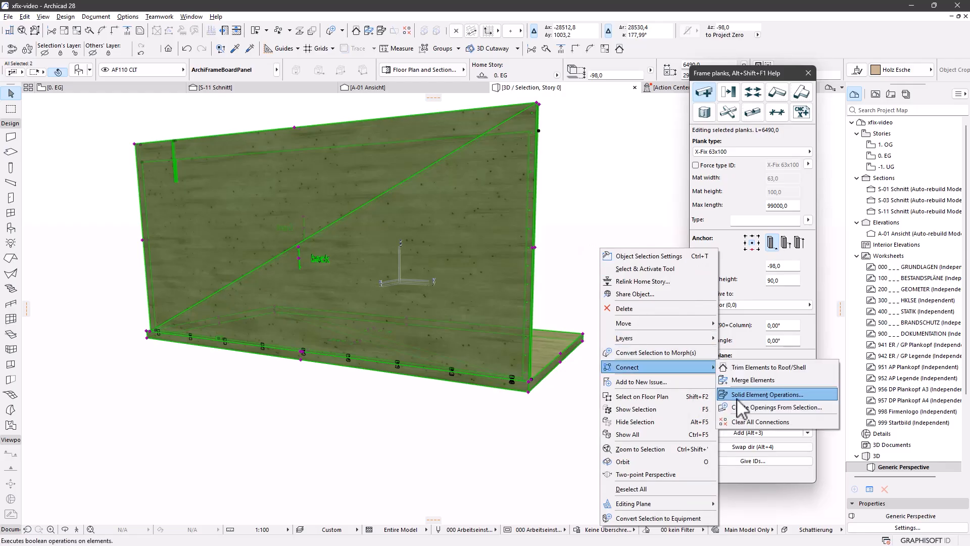
left_click(758, 402)
left_click_drag(906, 117, 626, 144)
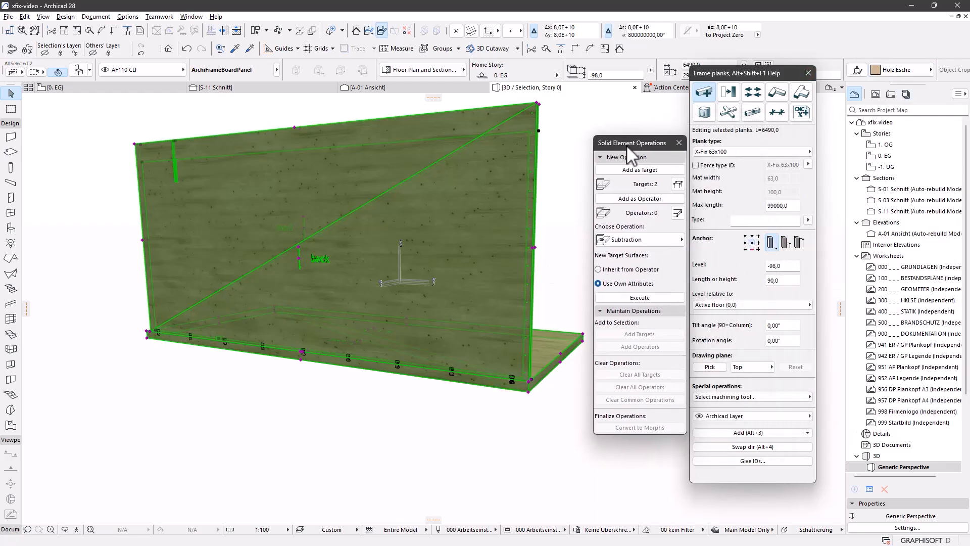
Add the nine X-Fix planks as operators, execute the subtraction, and select the panel to check
key("Escape")
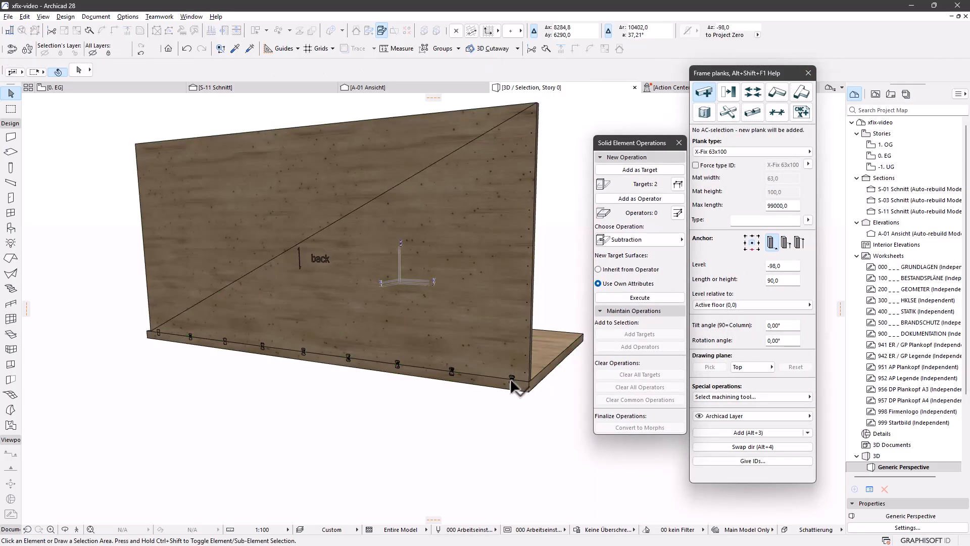
left_click(510, 380)
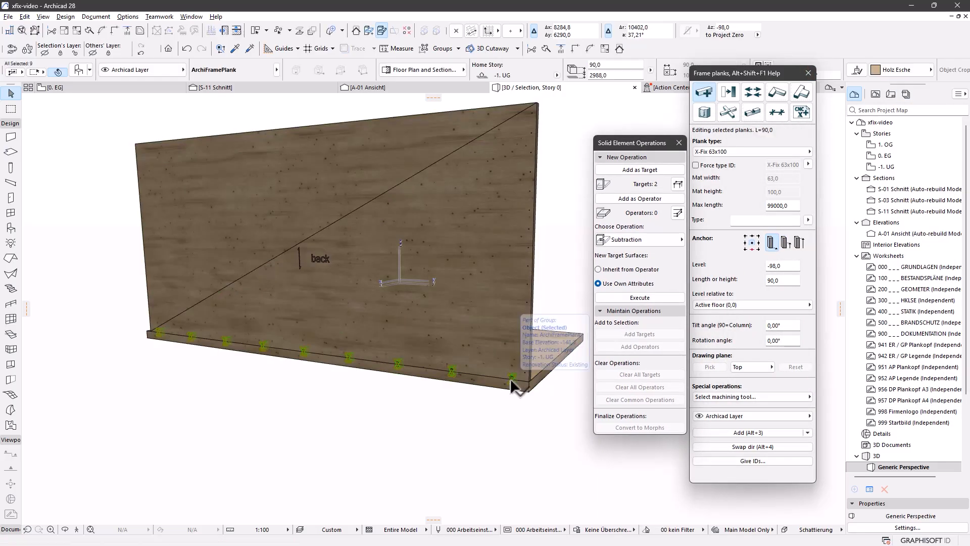
left_click(639, 199)
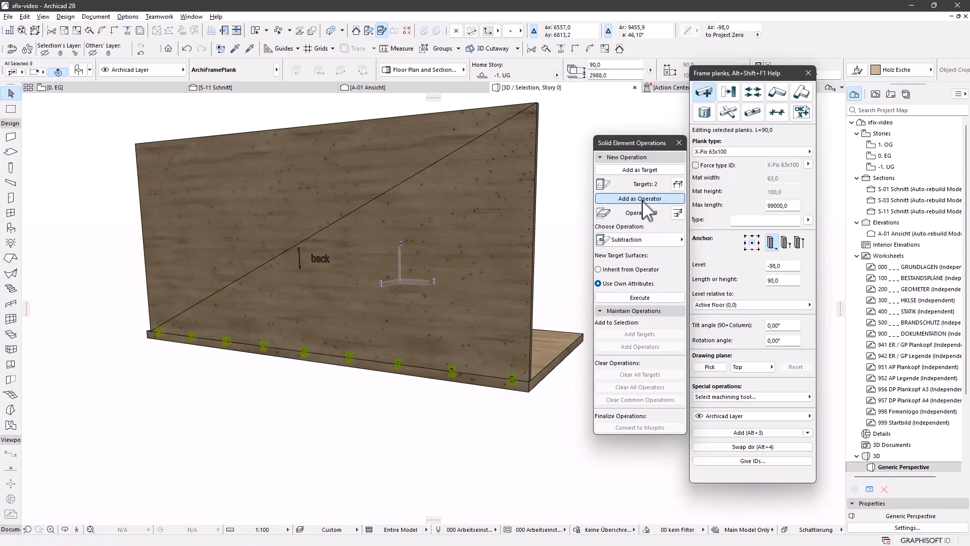
left_click(632, 299)
scroll(485, 323, "up", 5)
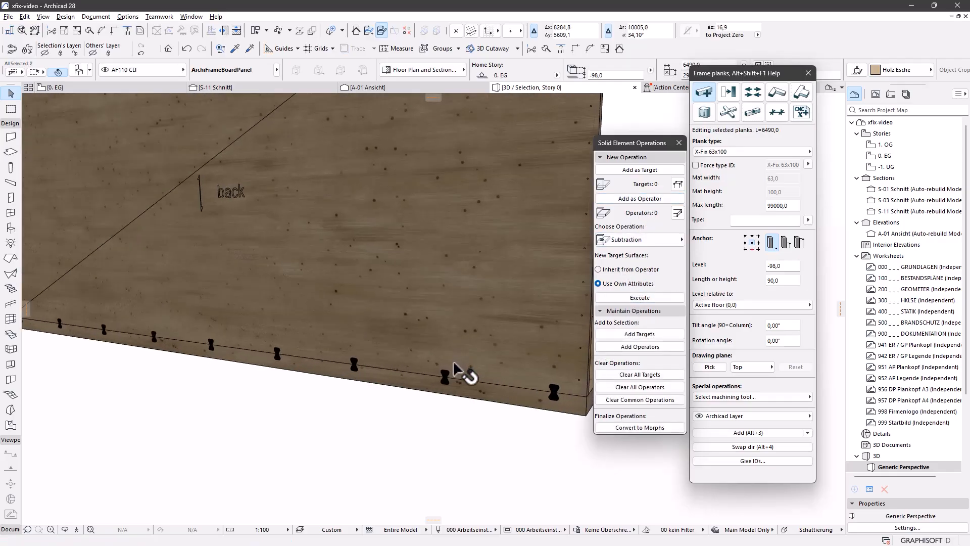
scroll(452, 359, "up", 2)
left_click(465, 273)
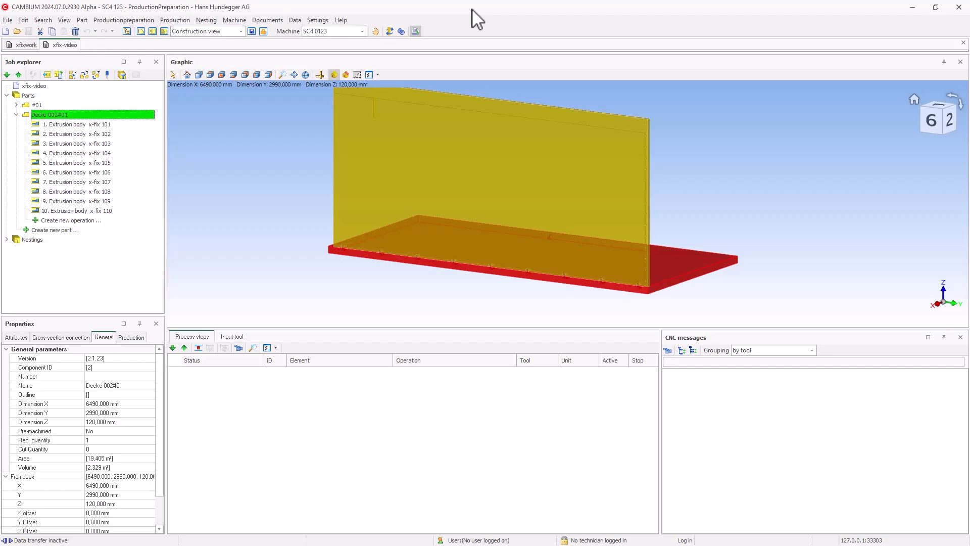
Zoom in, hide the other part, and orbit to inspect the panel's connector pockets
scroll(617, 291, "up", 6)
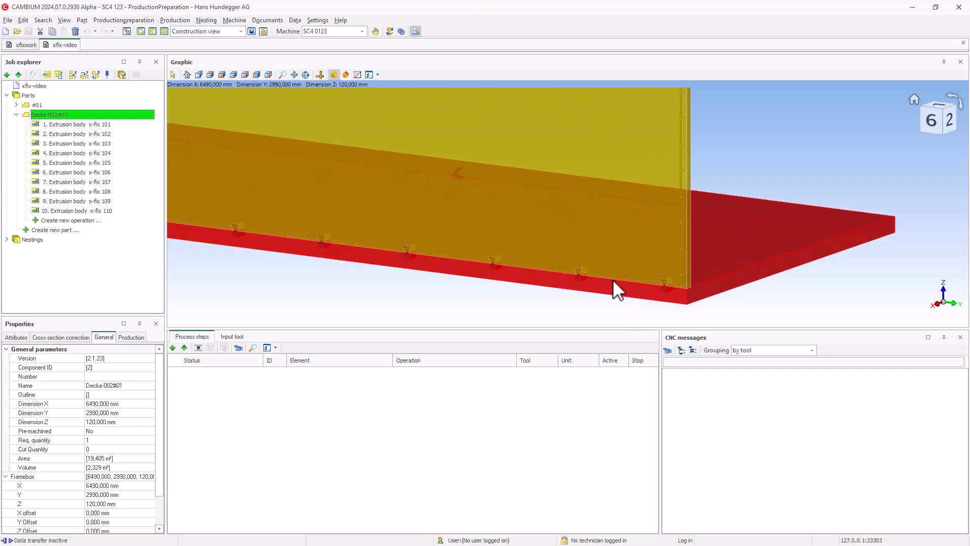
left_click(333, 75)
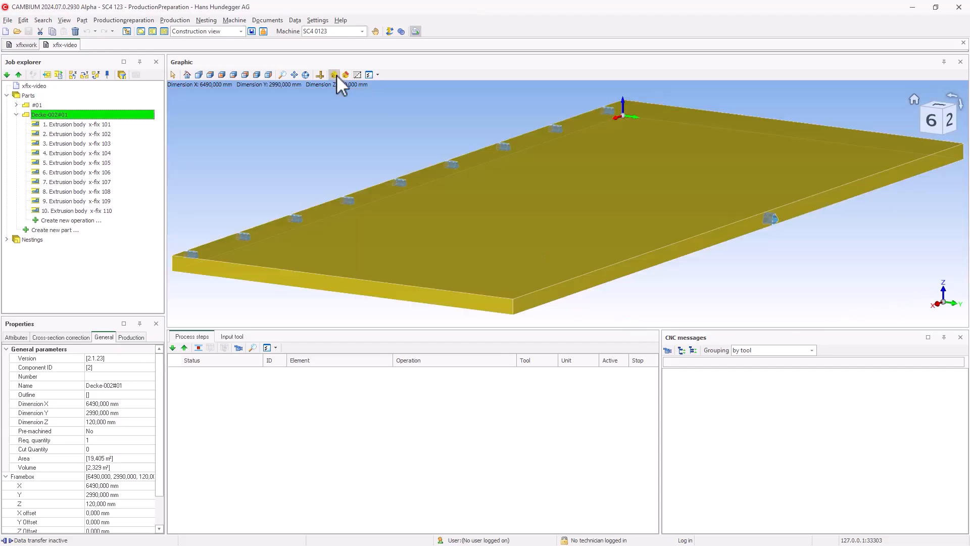
middle_click_drag(368, 238, 444, 240)
scroll(443, 237, "up", 4)
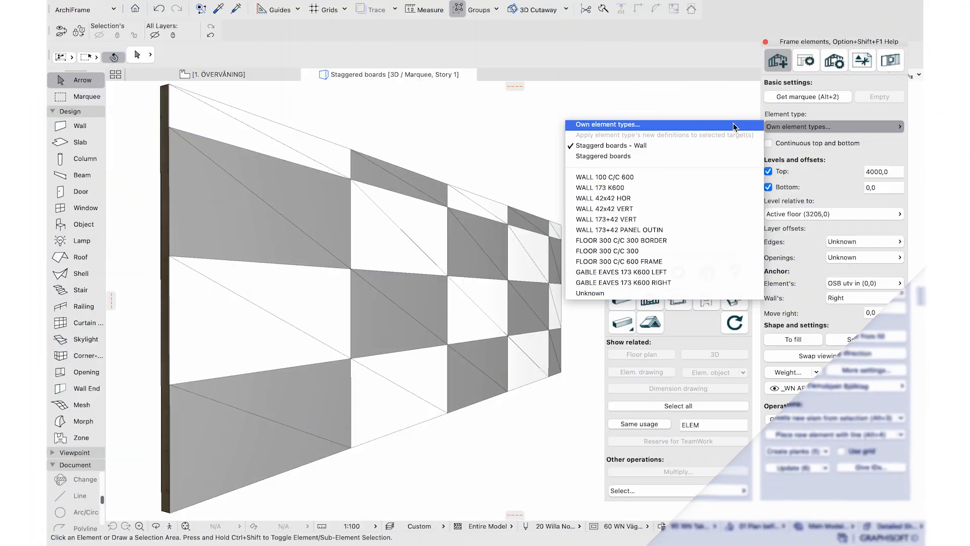
left_click(731, 124)
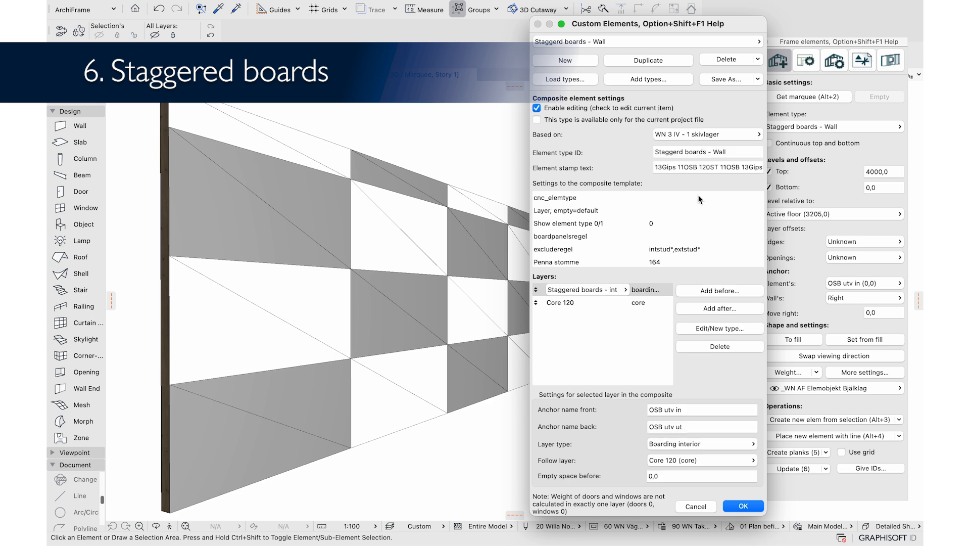
Enable editing of the Staggered boards - int layer, set boardstagger to 1,00, and confirm both dialogs
left_click(719, 328)
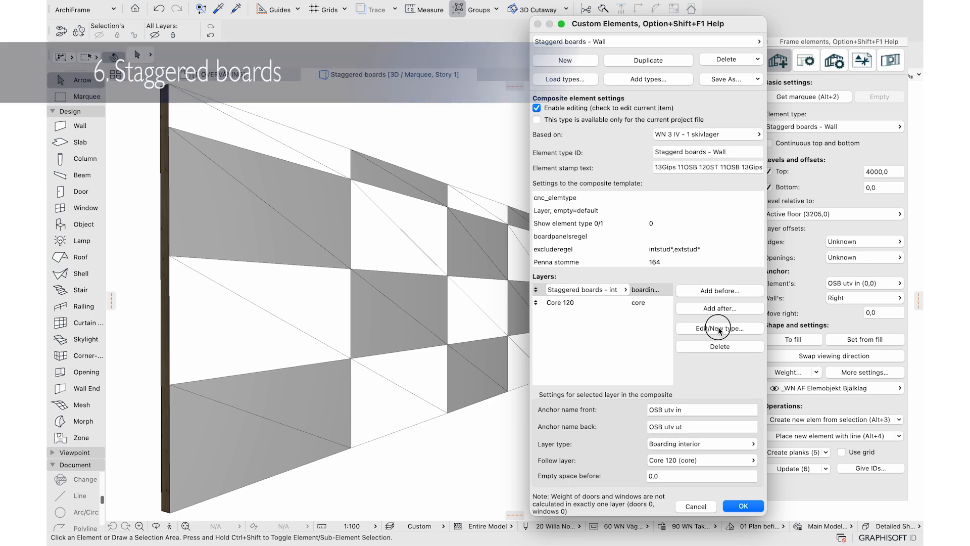
left_click(565, 101)
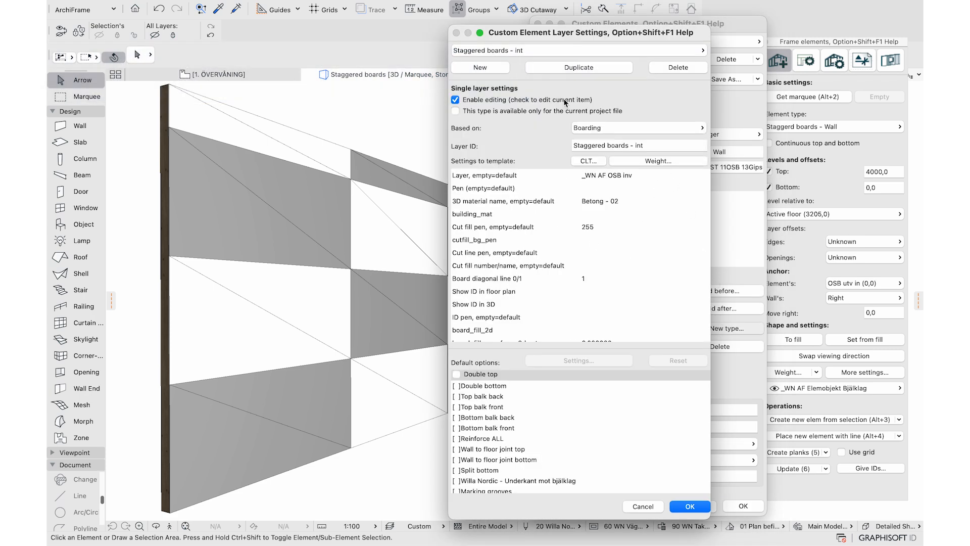
scroll(616, 236, "down", 10)
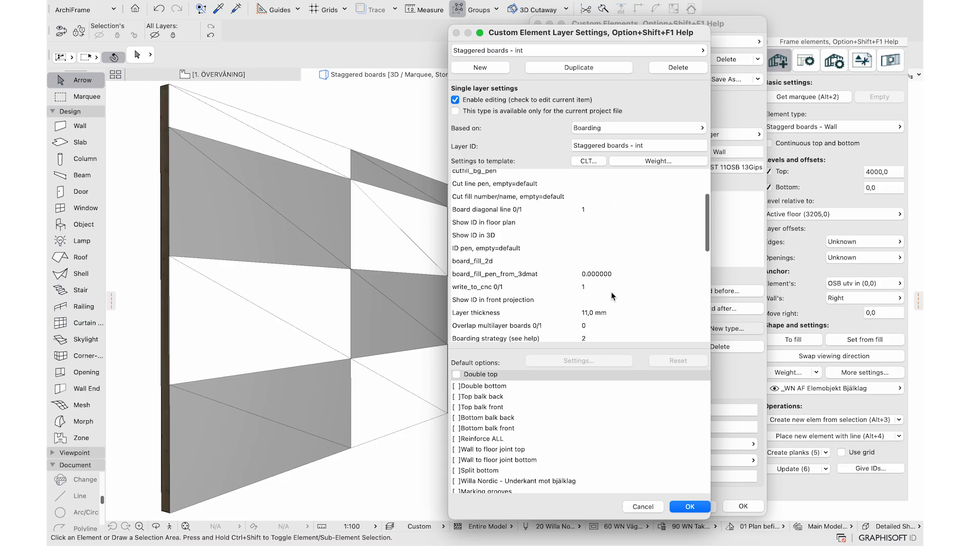
left_click(595, 233)
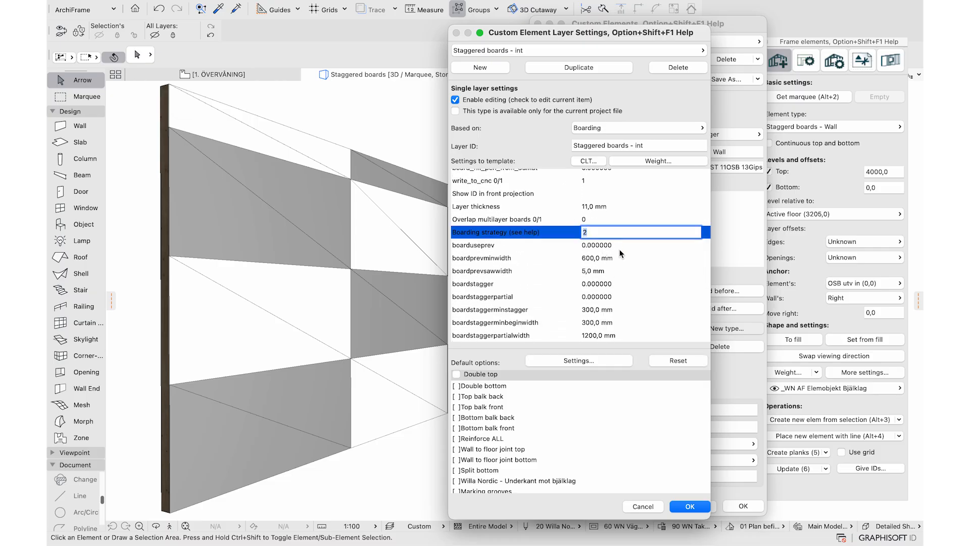
left_click(605, 284)
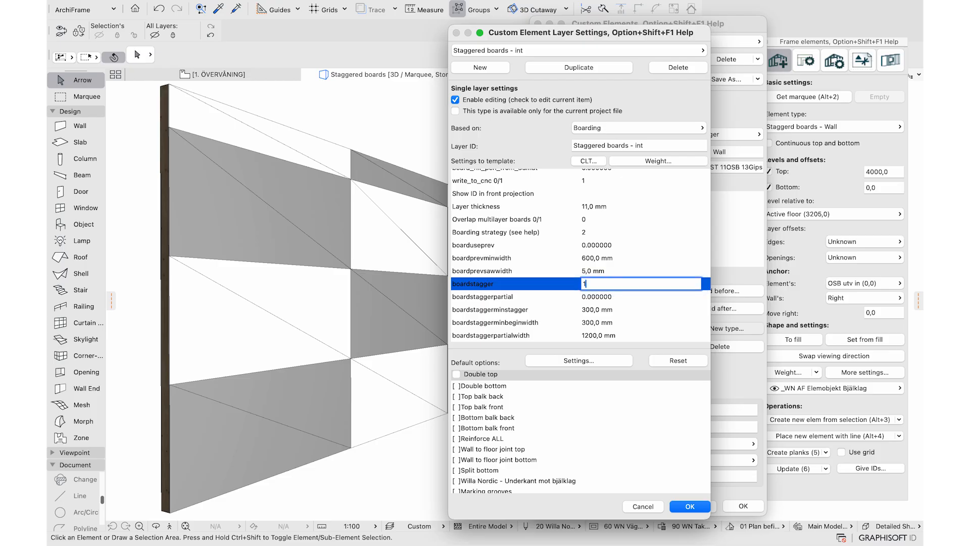
type("1,00")
scroll(649, 296, "down", 3)
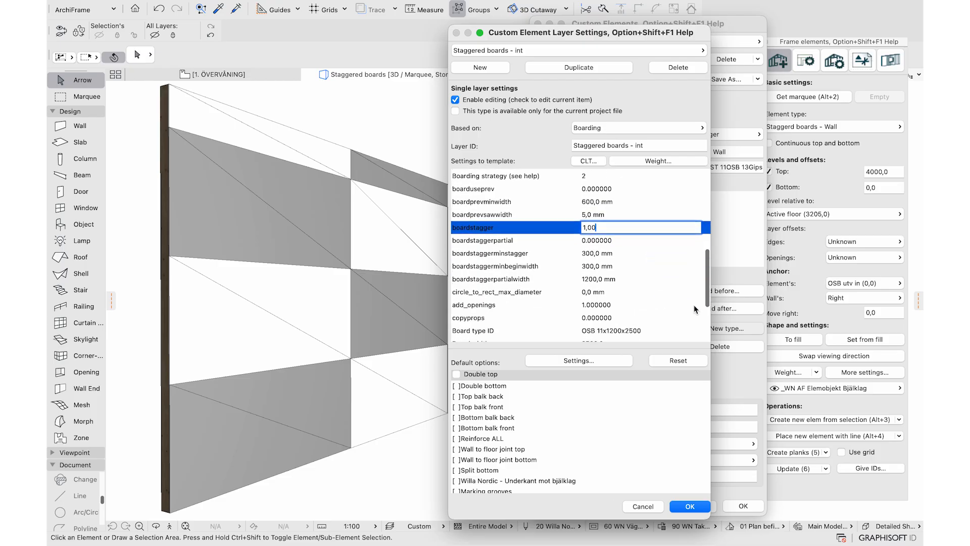
left_click(683, 506)
left_click(743, 505)
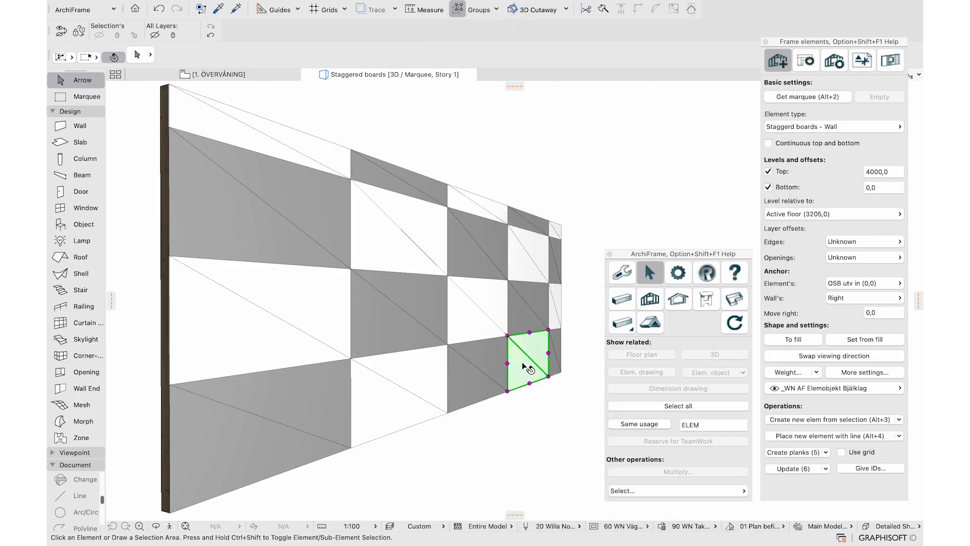
Recreate the wall's boards in the staggered pattern, then reopen the custom element types
left_click(797, 453)
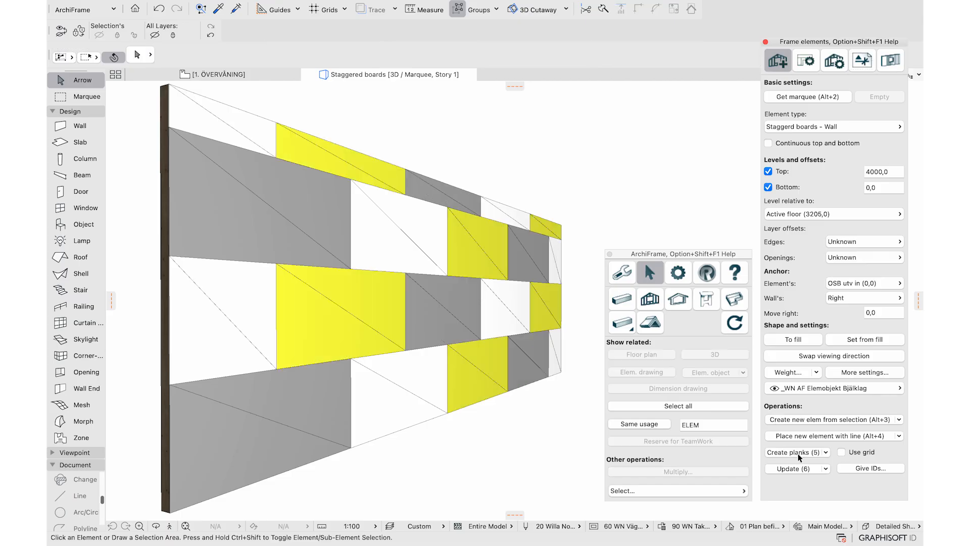
left_click(789, 127)
left_click(631, 124)
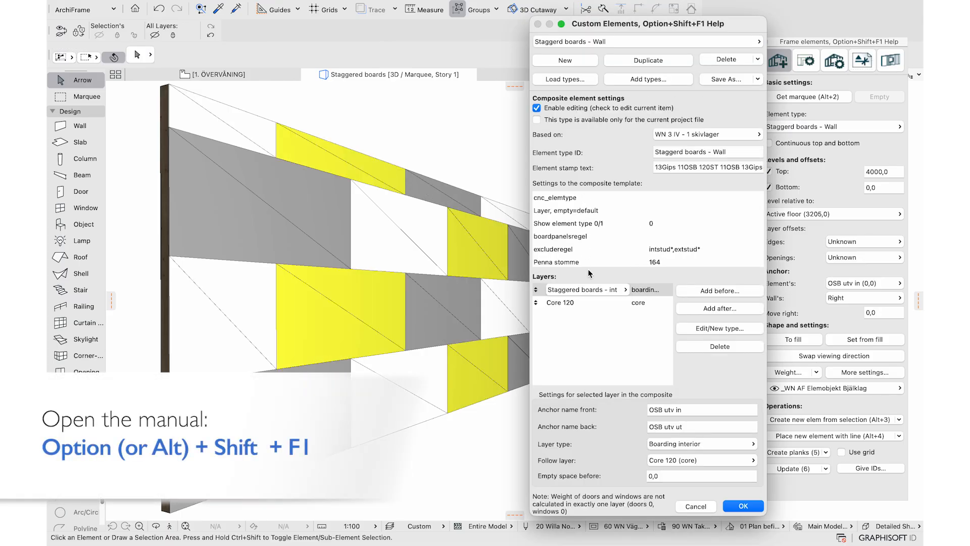
Open the Staggered boards - int layer settings with editing enabled and pick boardstaggerpartialwidth
left_click(698, 328)
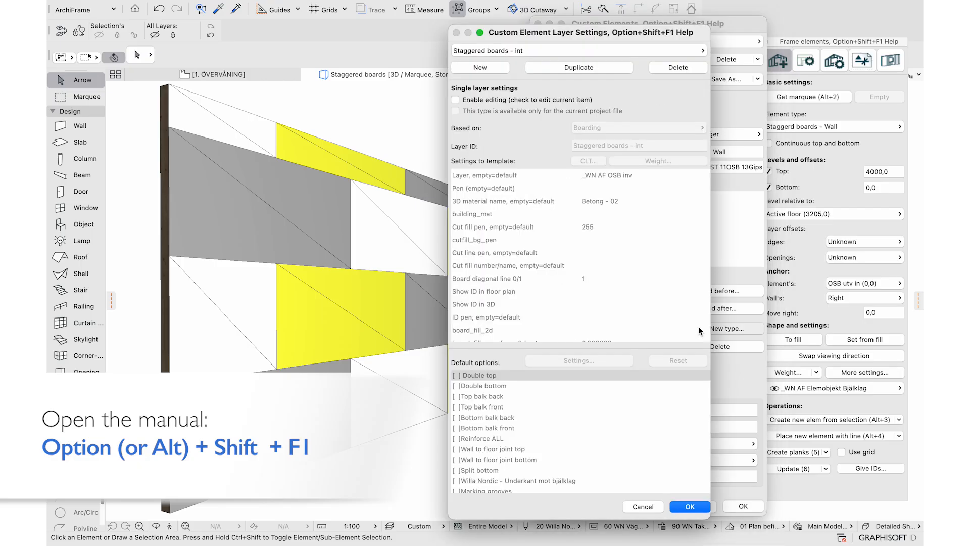
left_click(585, 101)
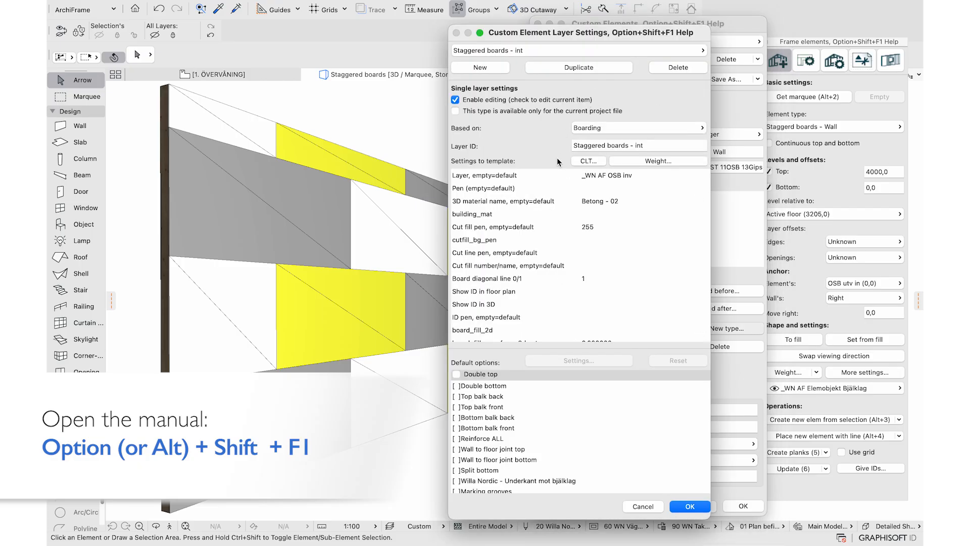
scroll(590, 293, "down", 5)
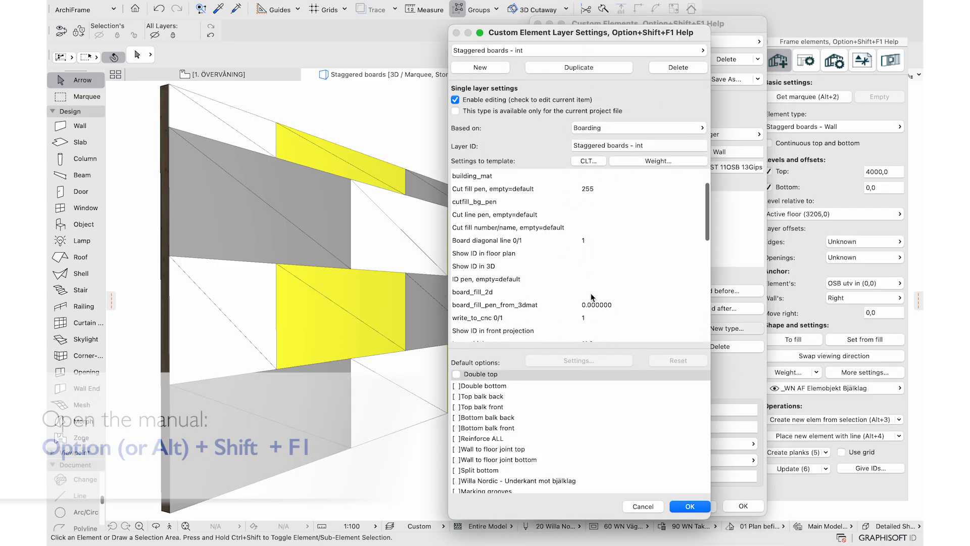
scroll(590, 293, "down", 7)
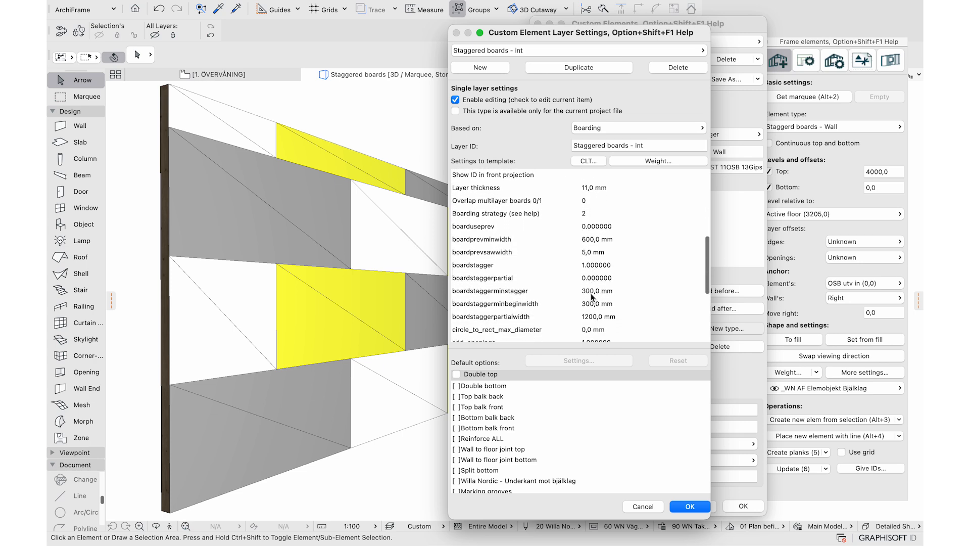
left_click(596, 286)
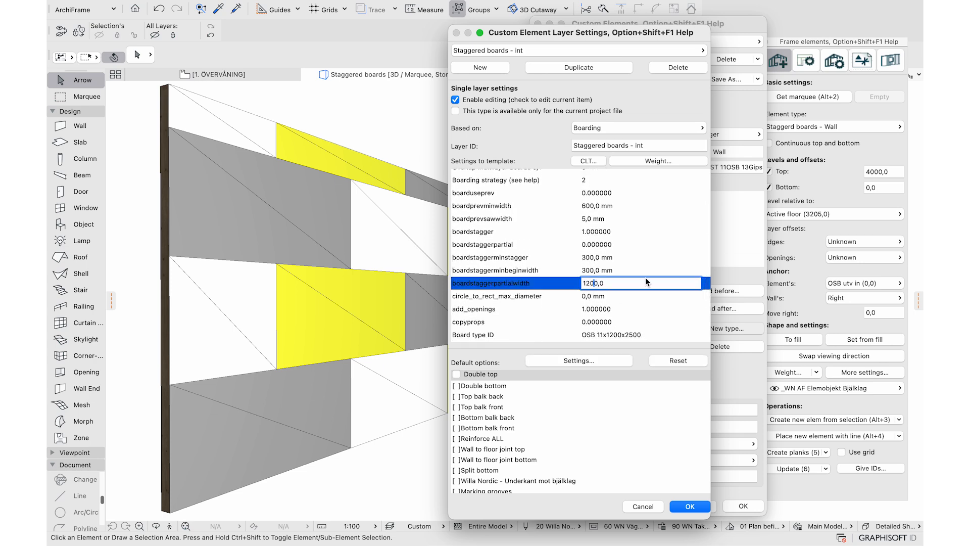
Read the boardstaggerpartialwidth help, then select its 1200 value to replace with 600
key("alt+shift+F1")
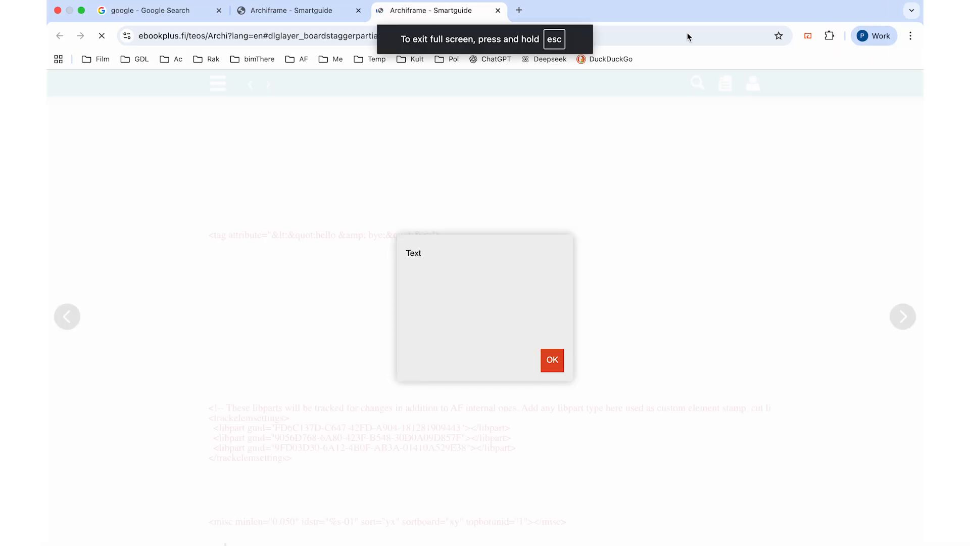
left_click(550, 356)
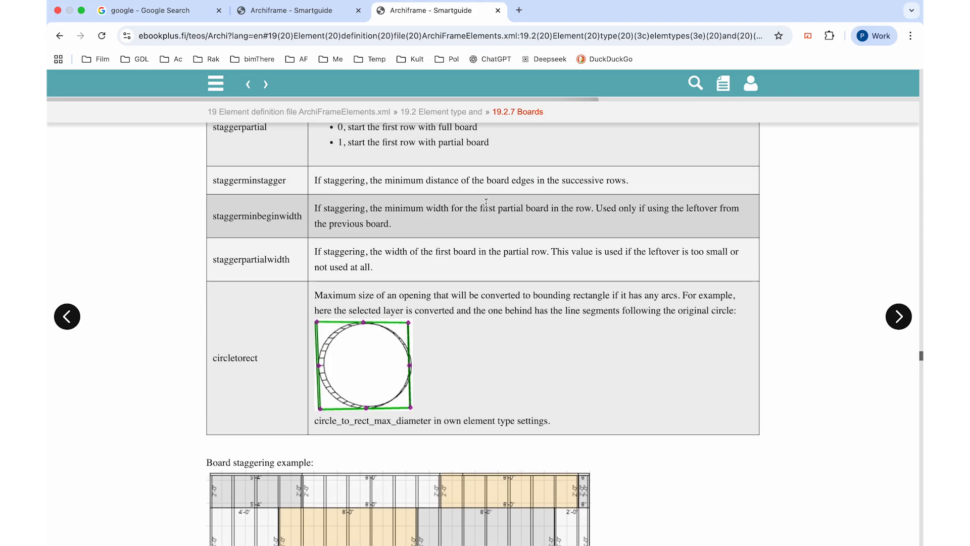
left_click(319, 248)
left_click_drag(319, 249, 548, 251)
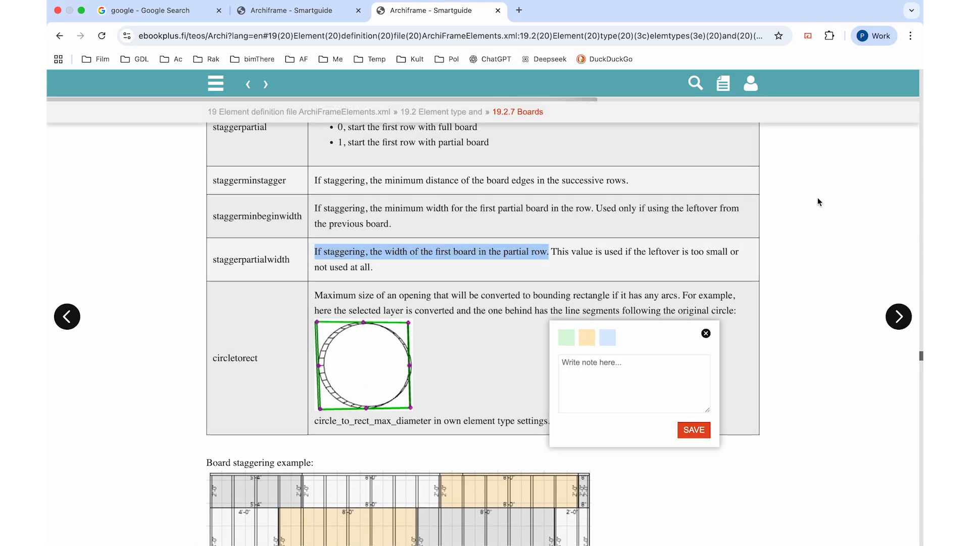
key("super+Tab")
double_click(606, 286)
Enter 600, accept the layer and element type changes, and recreate the wall's boarding
type("600")
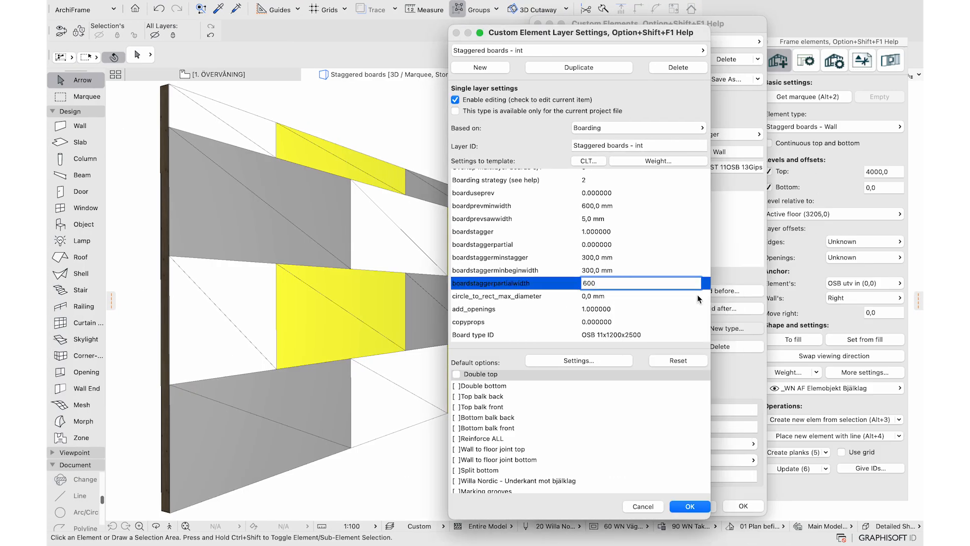
left_click(697, 508)
left_click(742, 505)
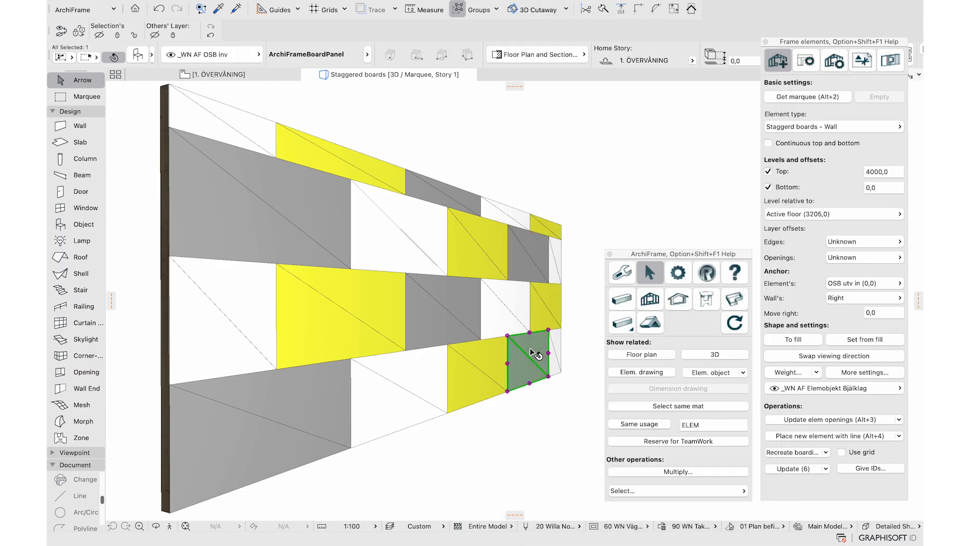
left_click(800, 457)
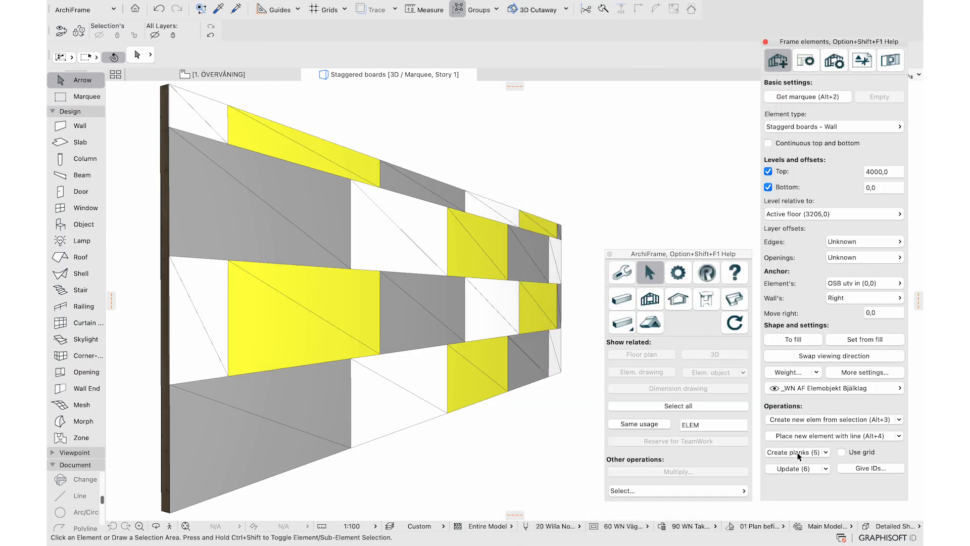
Measure the leftmost board to confirm it is 600 mm wide
left_click(217, 327)
key("m")
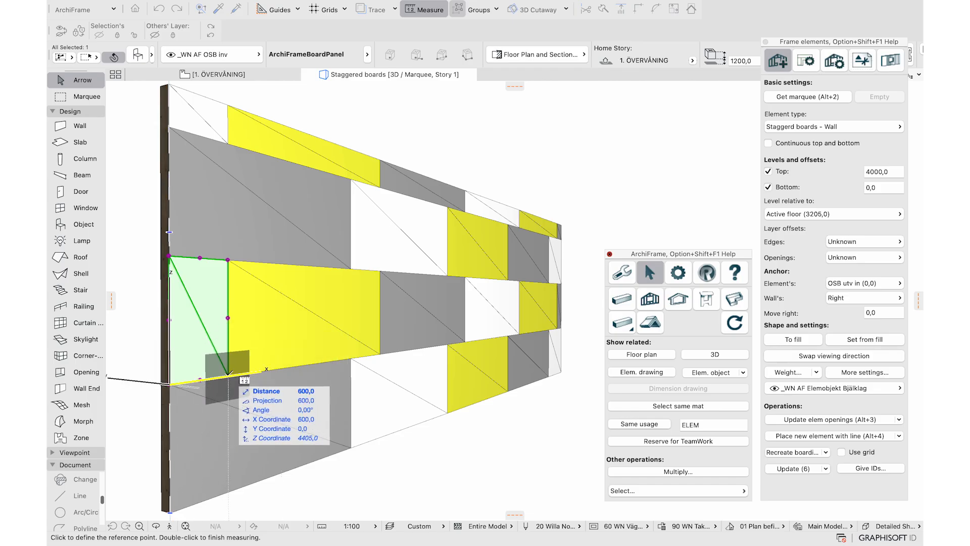
key("Escape")
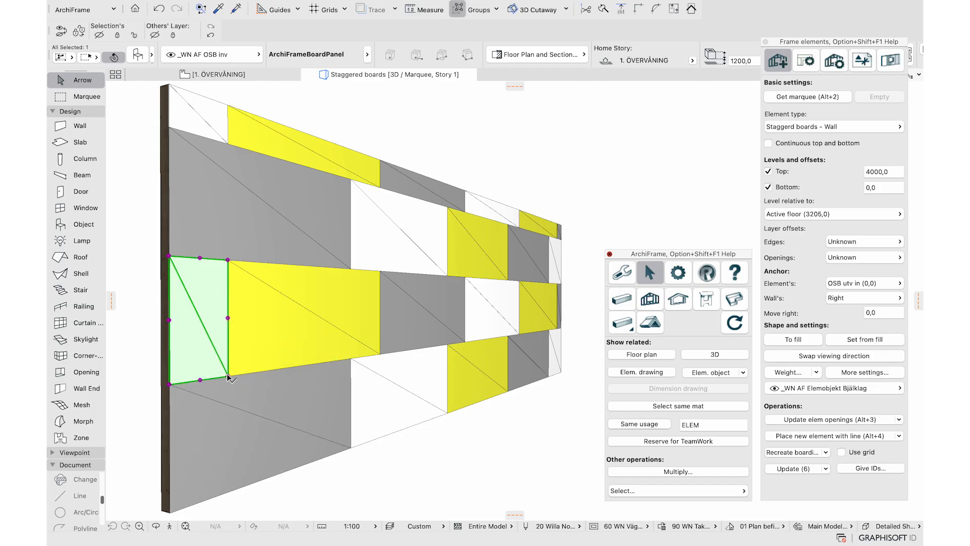
left_click(792, 127)
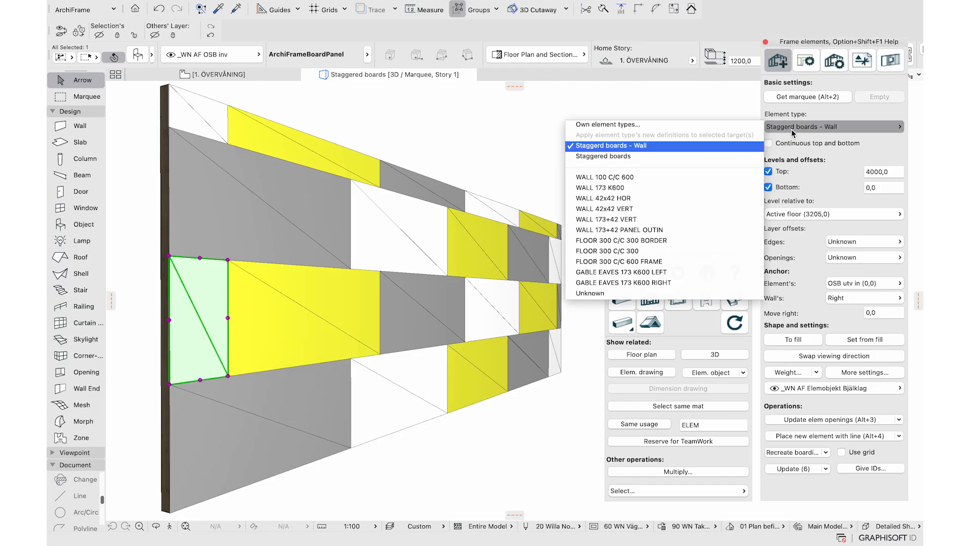
In the Staggered boards - Wall type's boarding layer, set boarduseprev to 1 and boardprevminwidth to 1200
left_click(735, 125)
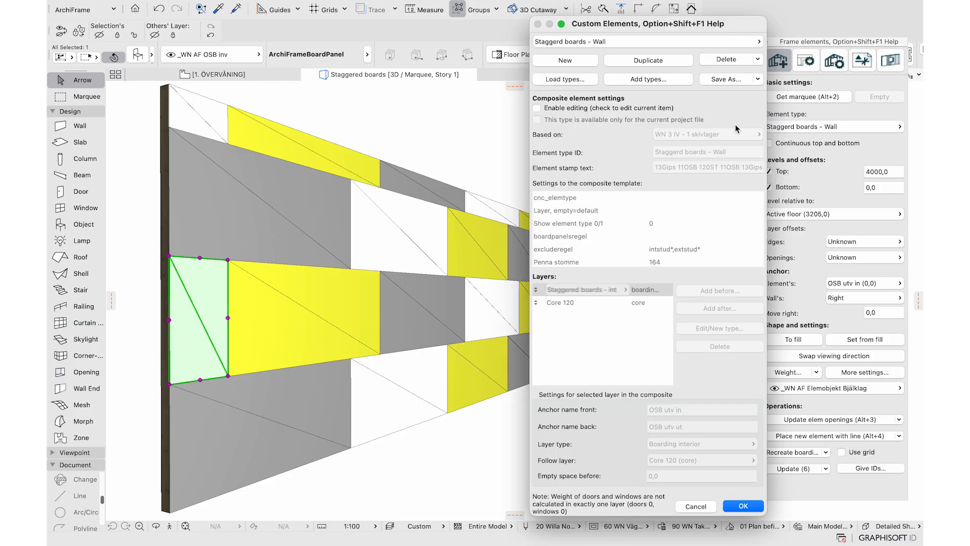
left_click(646, 110)
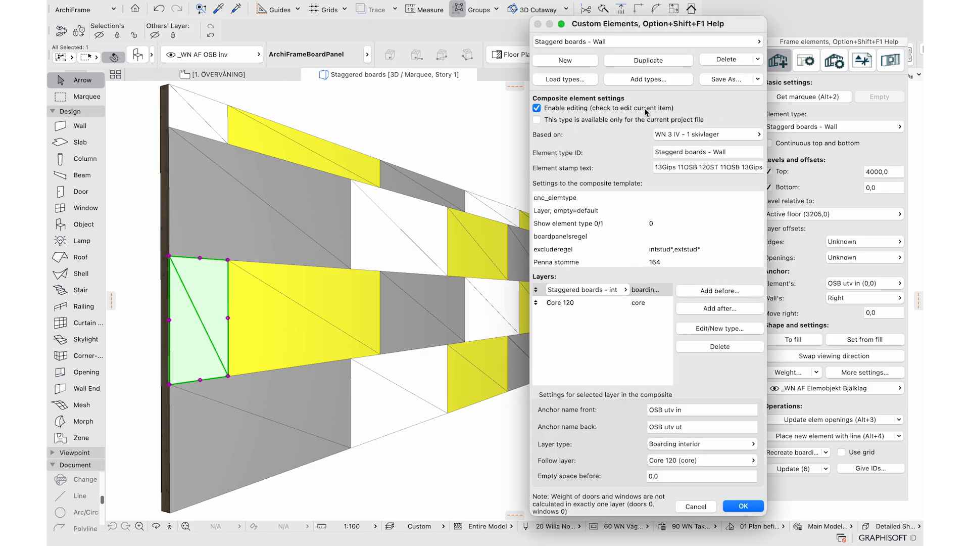
left_click(705, 326)
left_click(524, 100)
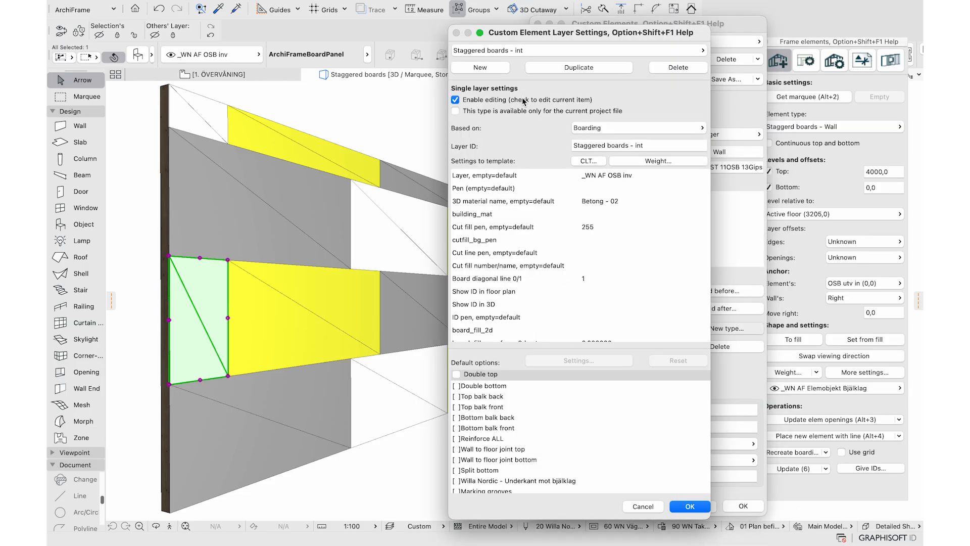
scroll(598, 267, "down", 5)
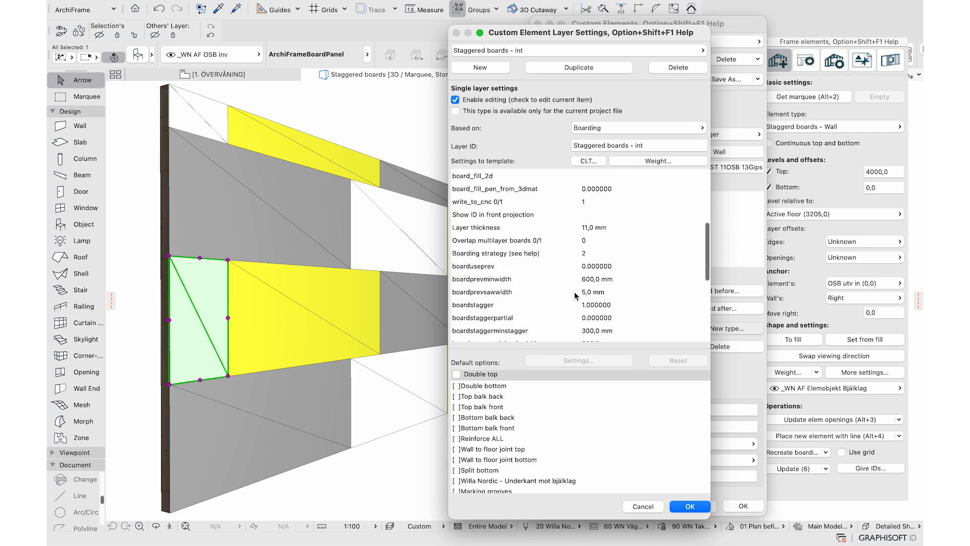
left_click(601, 266)
type("1,")
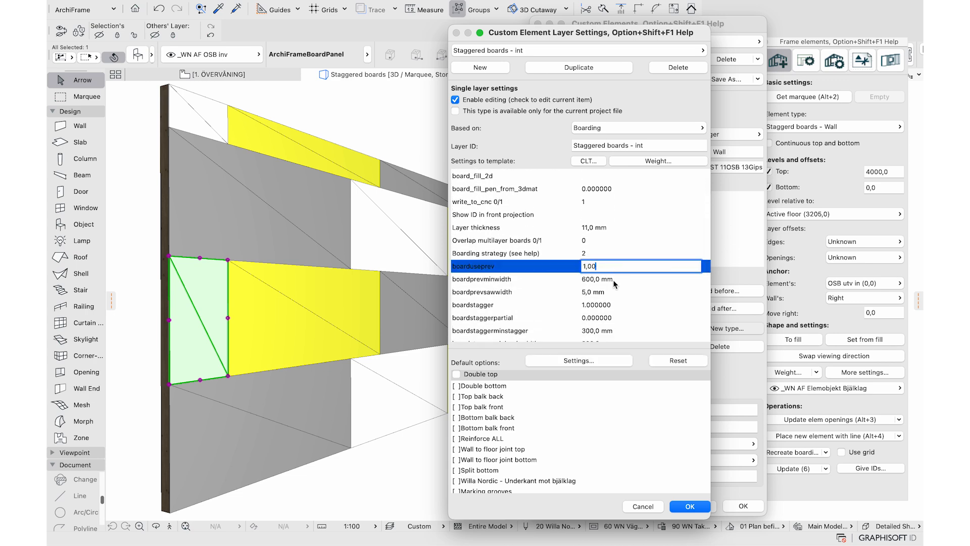
left_click(611, 279)
type("120")
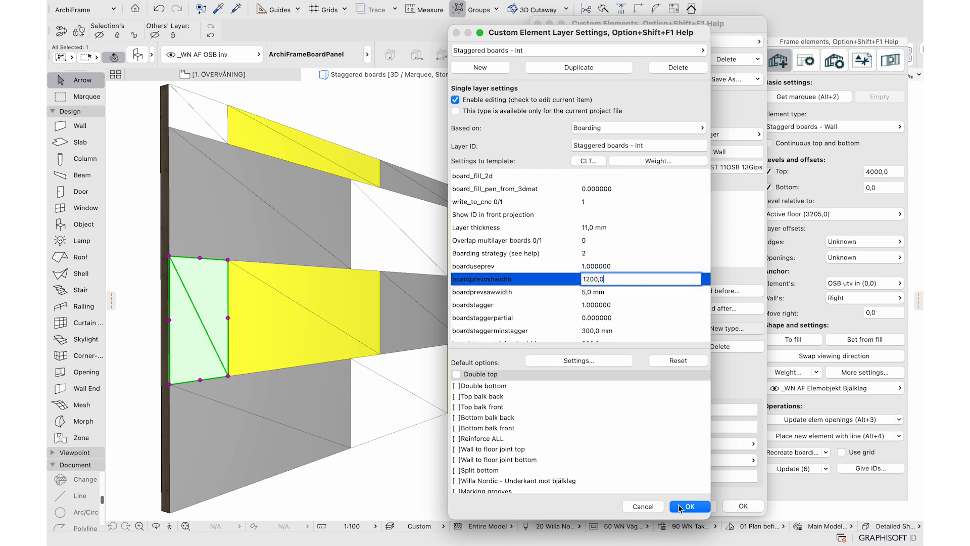
left_click(689, 506)
left_click(742, 506)
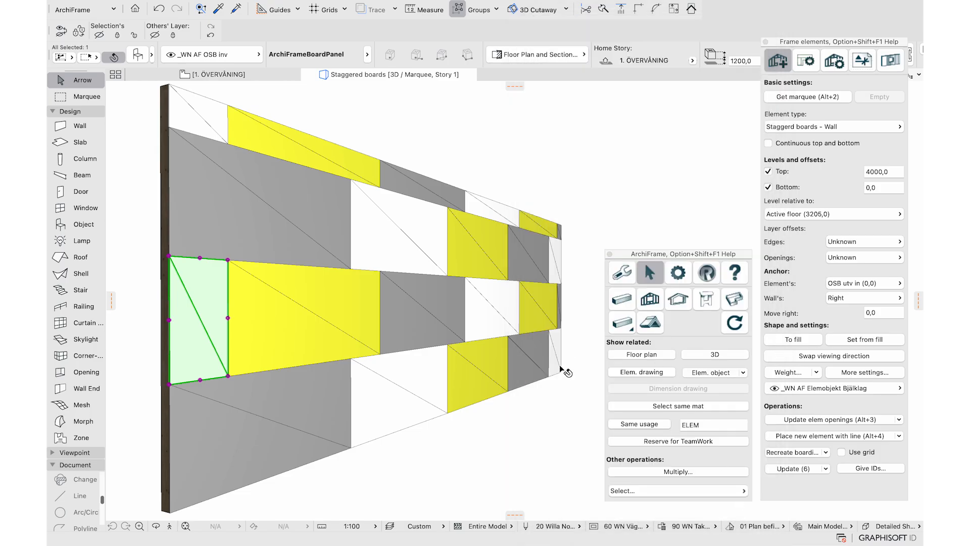
Recreate the wall's boarding and measure the first board, now 1200 mm wide
key("m")
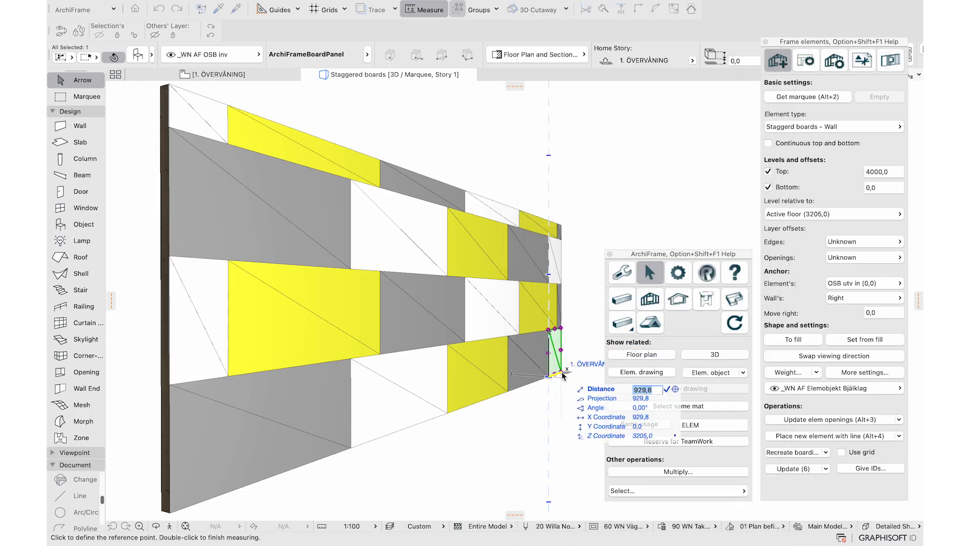
key("Escape")
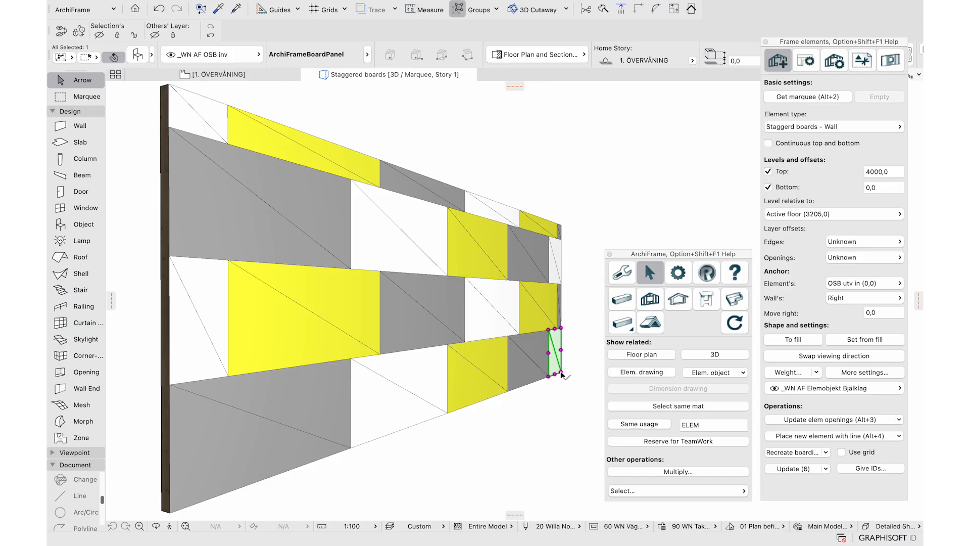
left_click(791, 451)
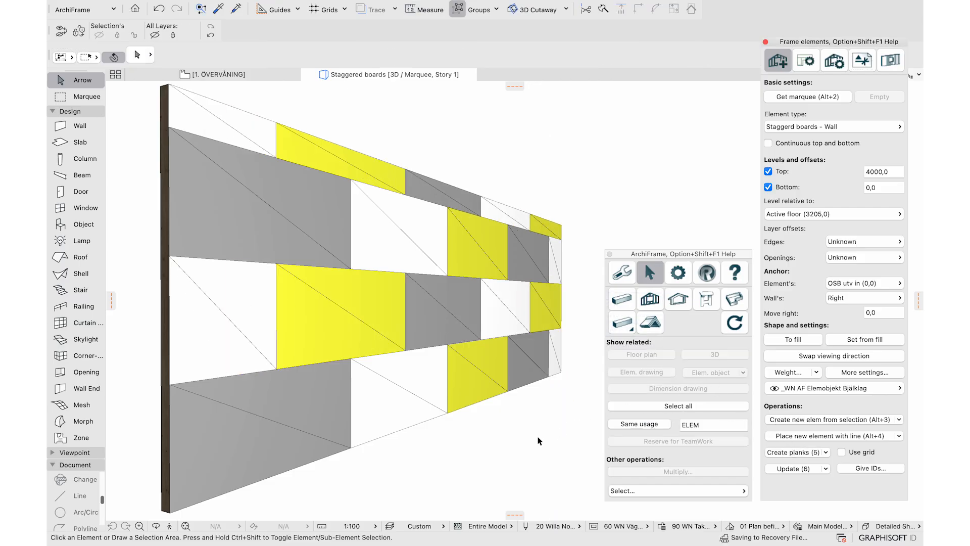
left_click(247, 359)
key("m")
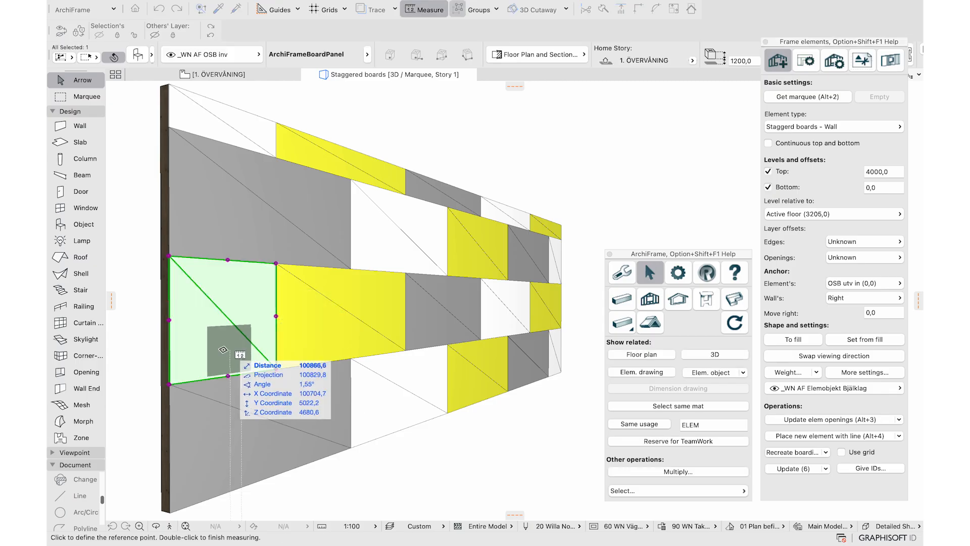
left_click(170, 384)
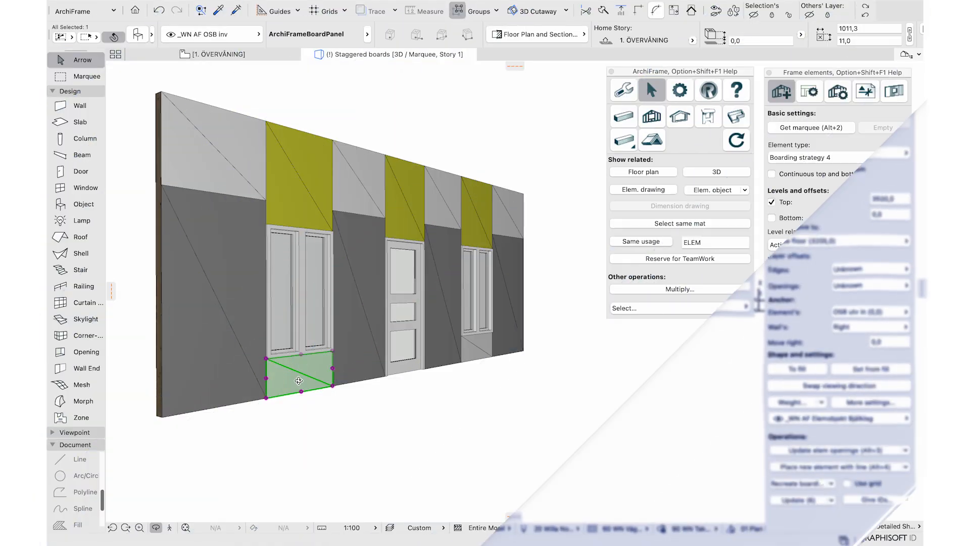
Select the planks above and below the window in the wall with openings
left_click_drag(282, 378, 353, 376)
scroll(274, 225, "up", 4)
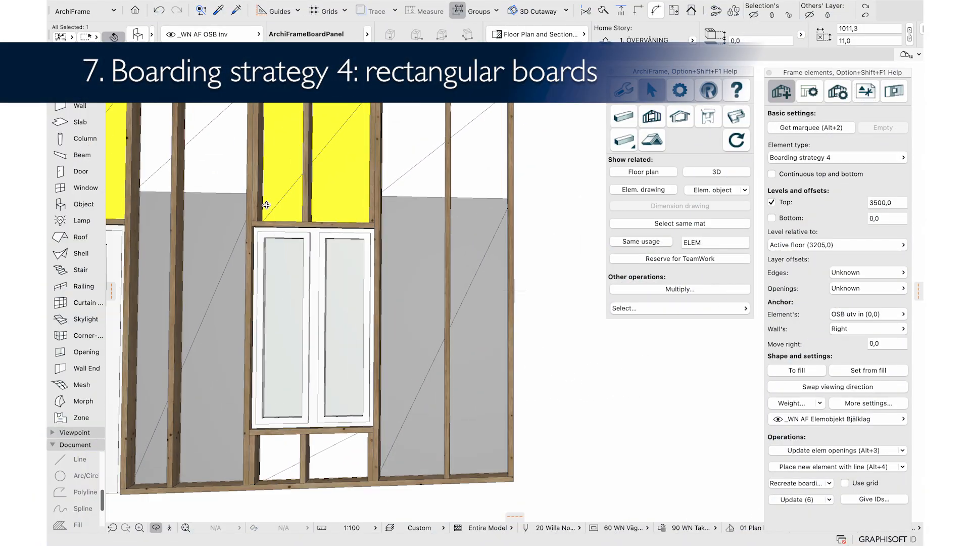
key("Escape")
left_click(262, 196, "shift")
left_click(256, 454, "shift")
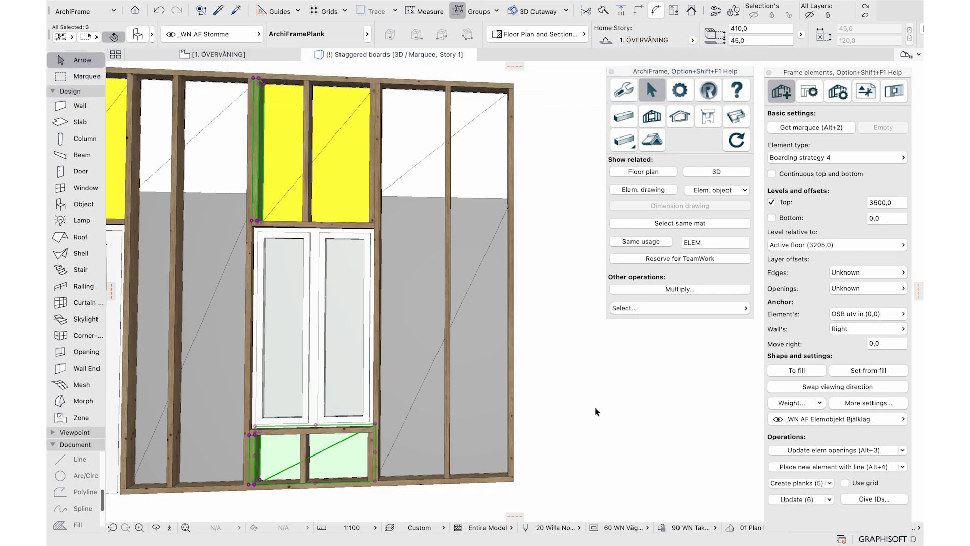
Check the board layer's Boarding strategy value of 4 and open its Smartguide help
left_click(859, 158)
left_click(636, 157)
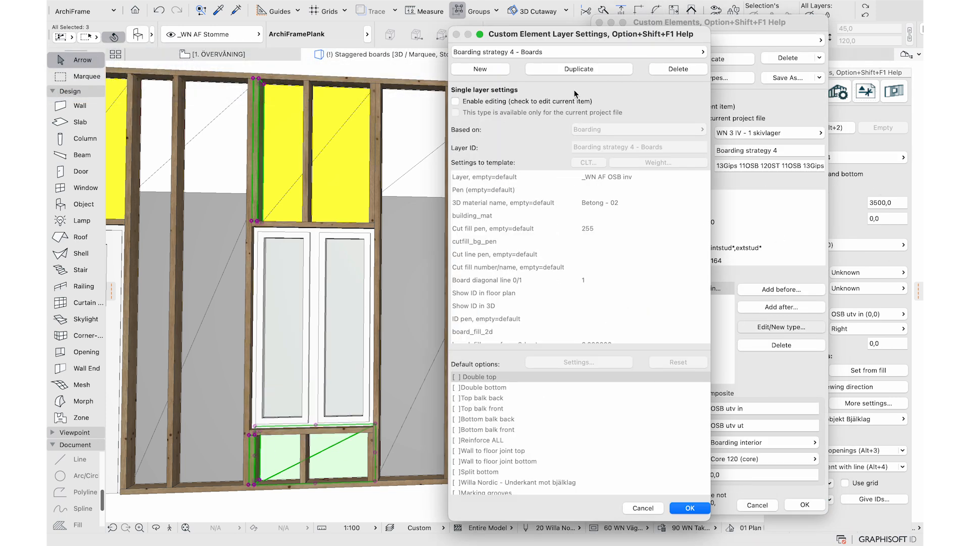
left_click(564, 101)
scroll(636, 321, "down", 5)
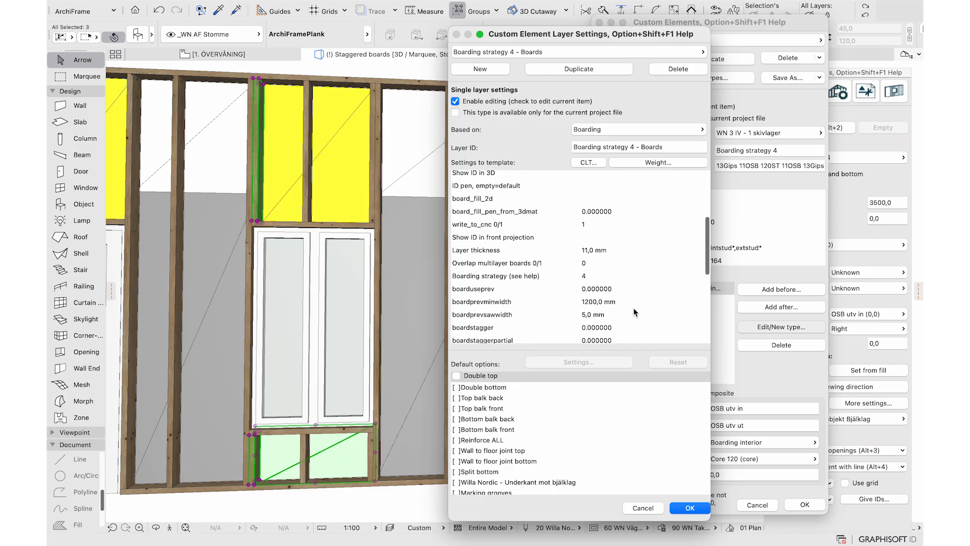
left_click(634, 275)
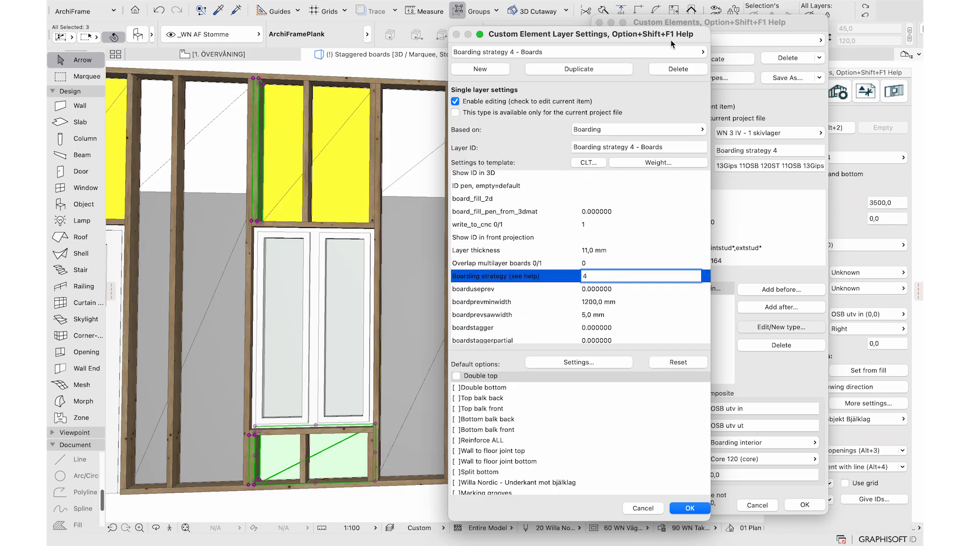
key("alt+shift+F1")
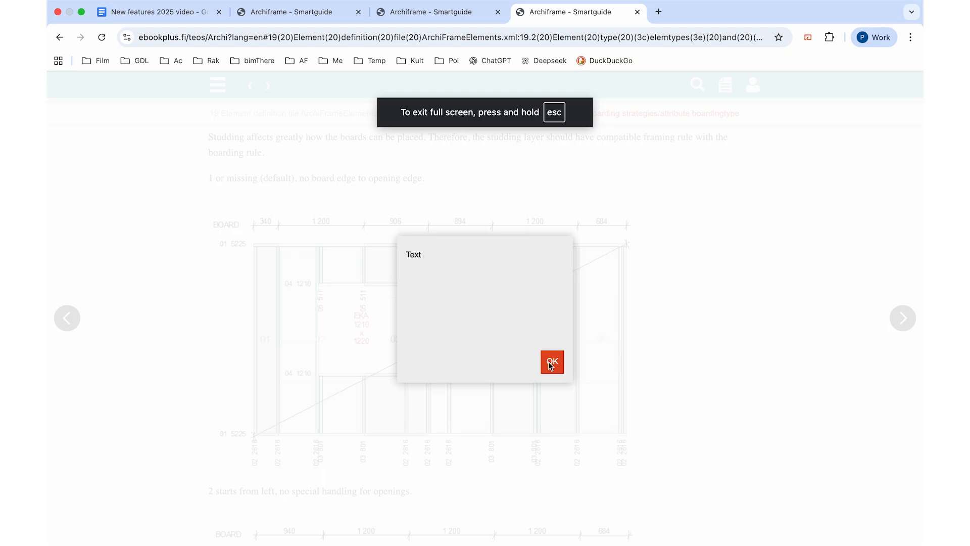
Scroll to the boarding strategy 4 diagram, where boards start from the opening edge
scroll(683, 216, "down", 5)
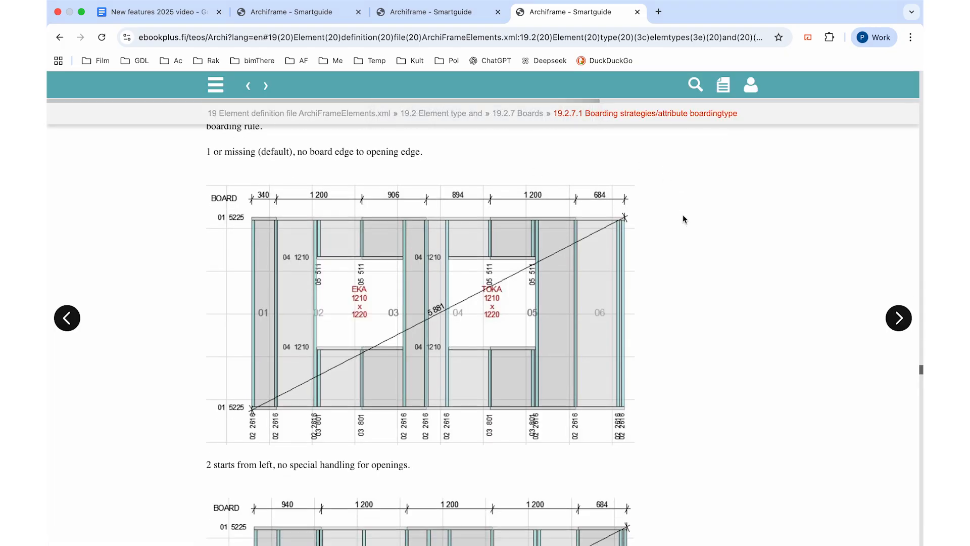
scroll(683, 214, "down", 15)
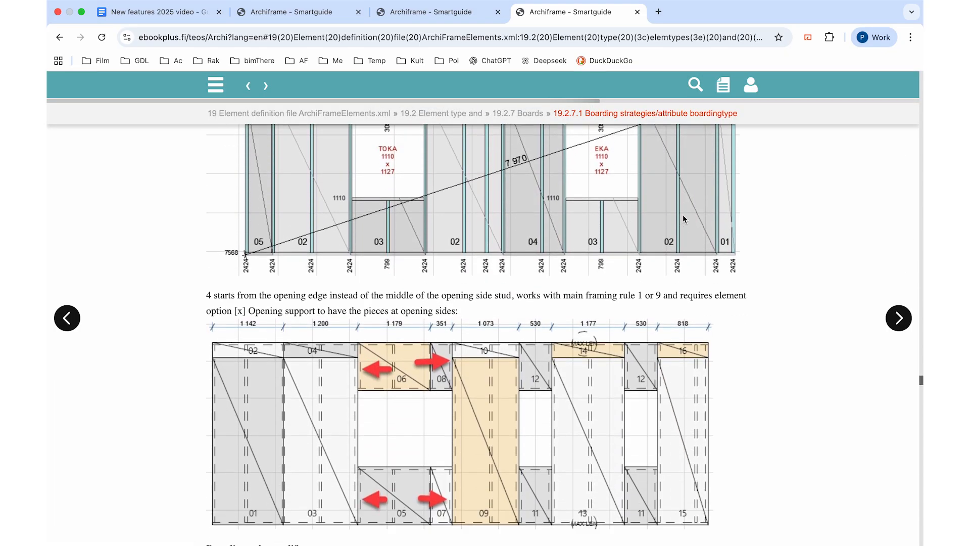
scroll(805, 281, "up", 3)
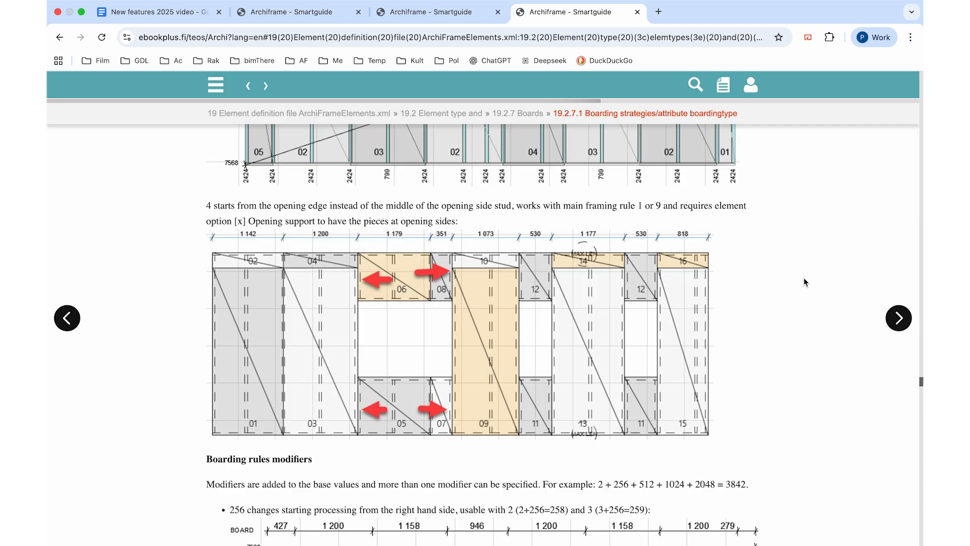
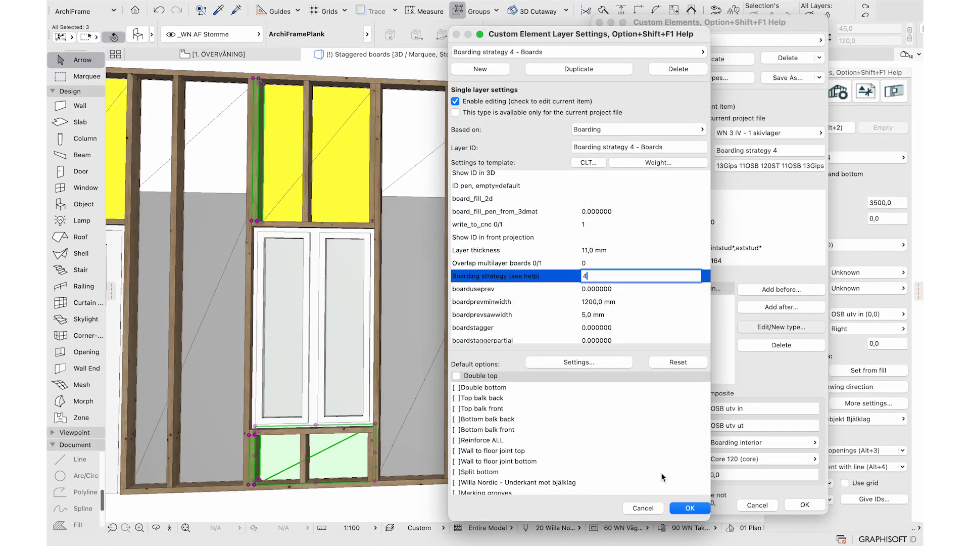
Close the Boards layer settings and review the Core 120 layer's Main framing rule
left_click(687, 508)
left_click(661, 303)
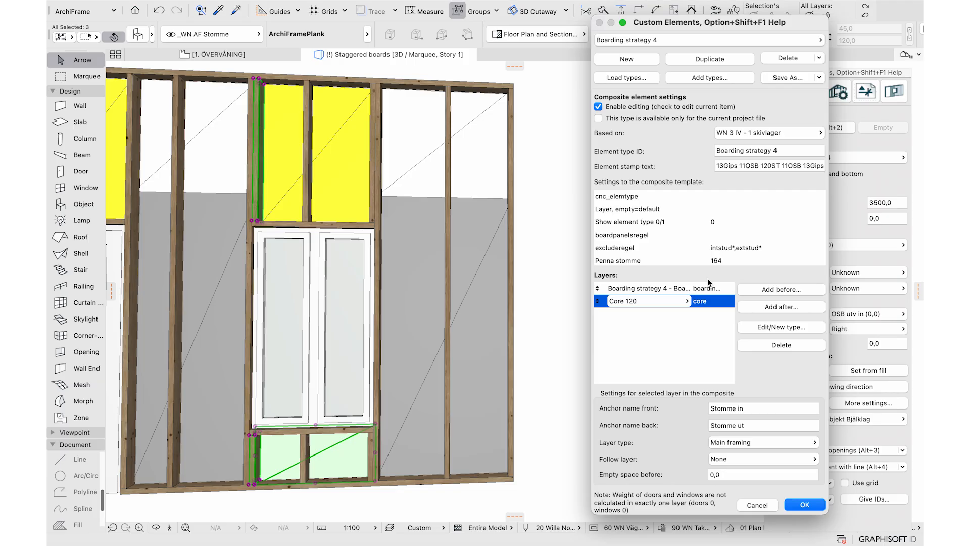
left_click(760, 328)
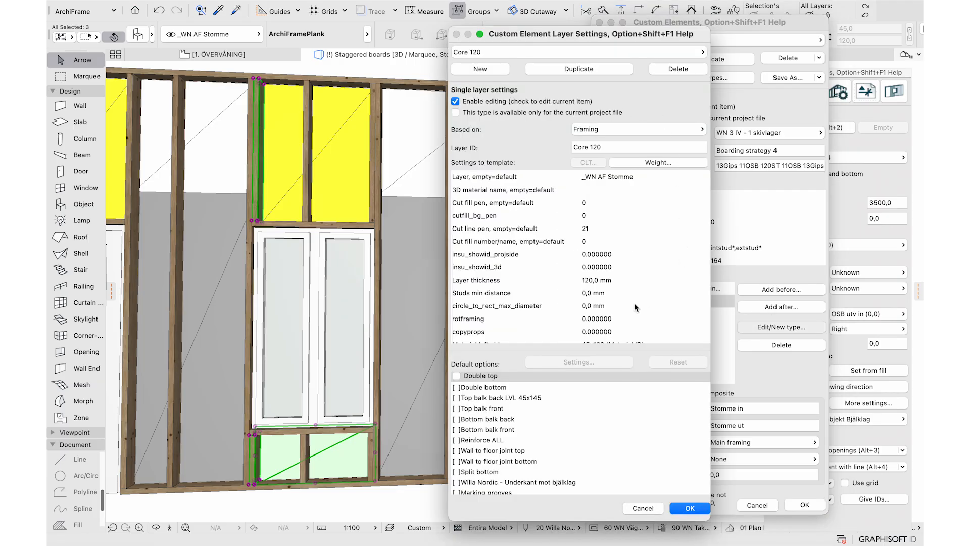
scroll(635, 307, "down", 15)
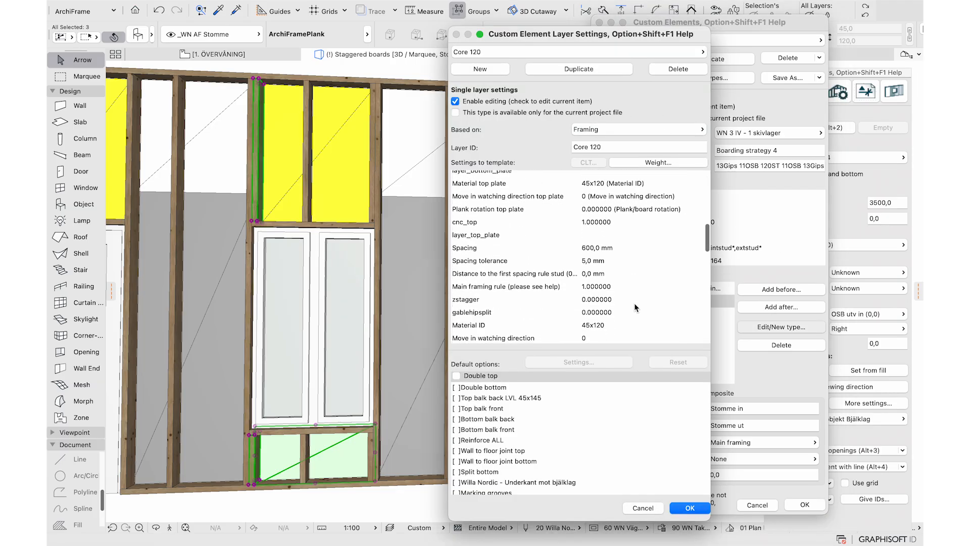
scroll(635, 308, "down", 2)
left_click(623, 257)
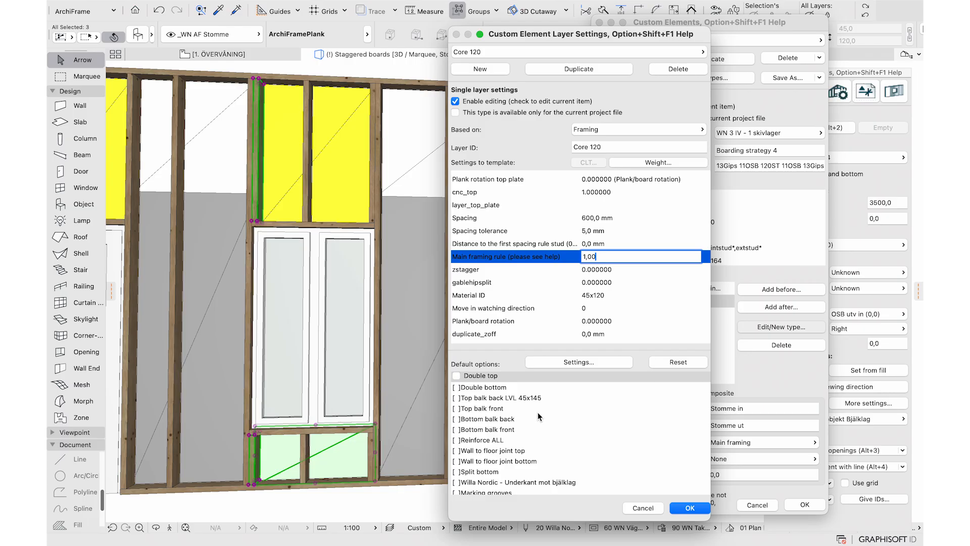
Tick Opening support as a Core 120 default, close both dialogs and show the Studding settings
scroll(580, 463, "down", 10)
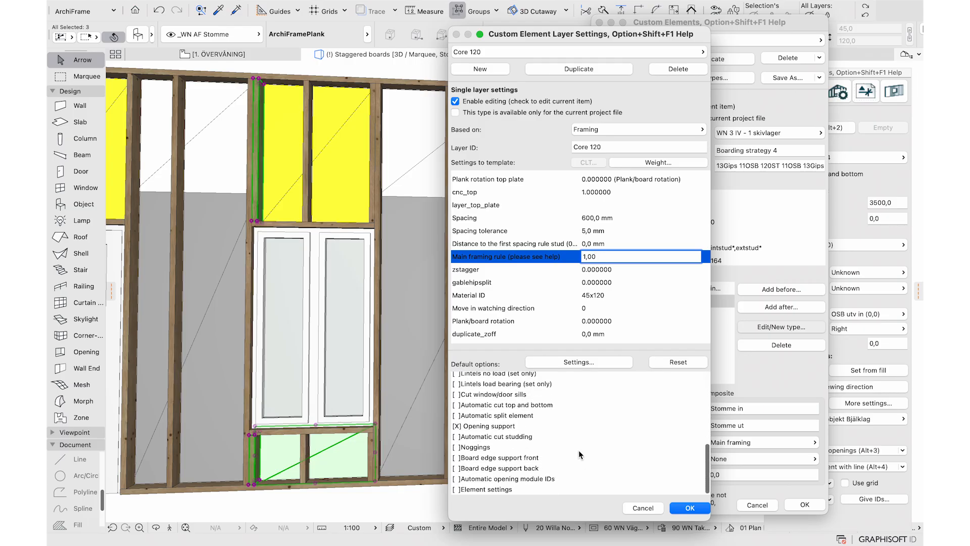
left_click(555, 426)
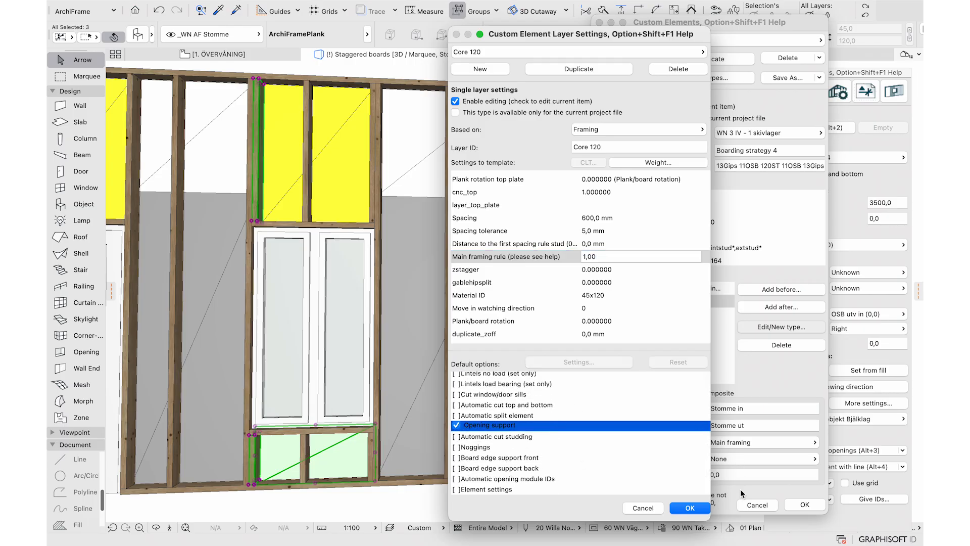
left_click(690, 508)
left_click(803, 504)
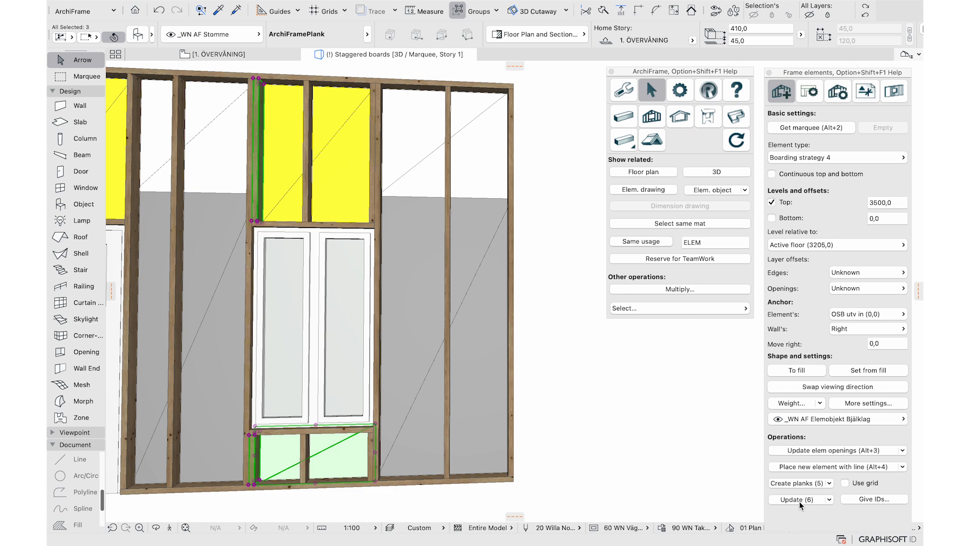
left_click(843, 96)
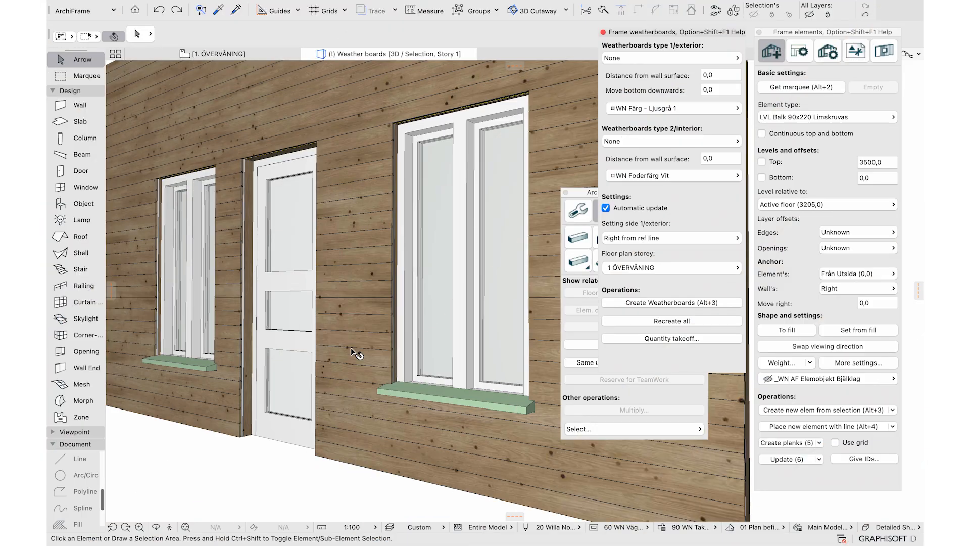
left_click(428, 336)
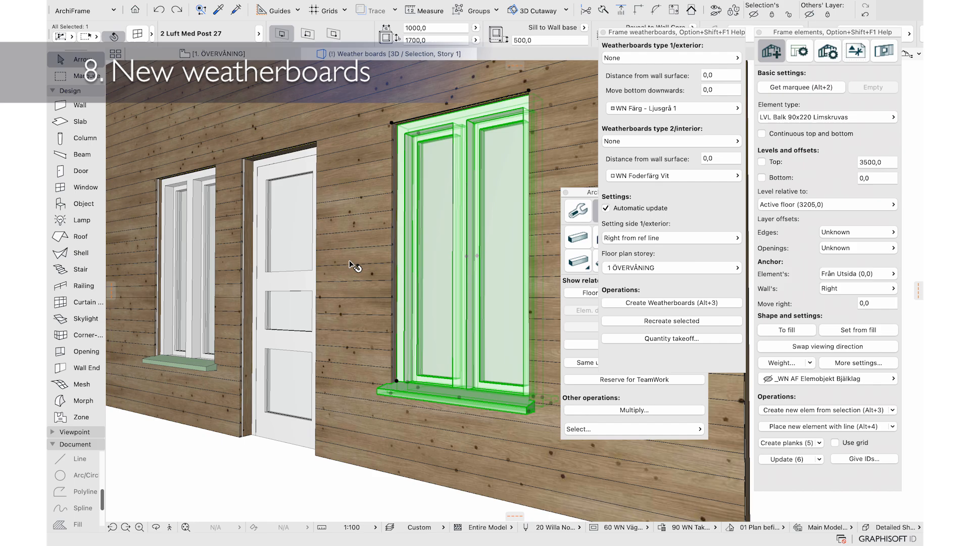
Add Reveals/jambs only no bottom exterior weatherboards, light grey surface, around both windows and the door
left_click(290, 298, "shift")
left_click(195, 249, "shift")
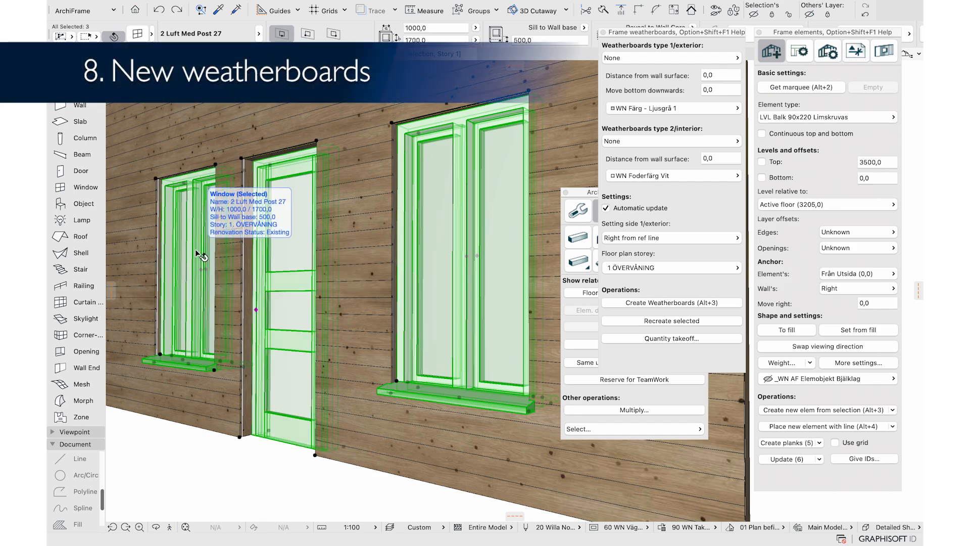
left_click(632, 60)
left_click(788, 119)
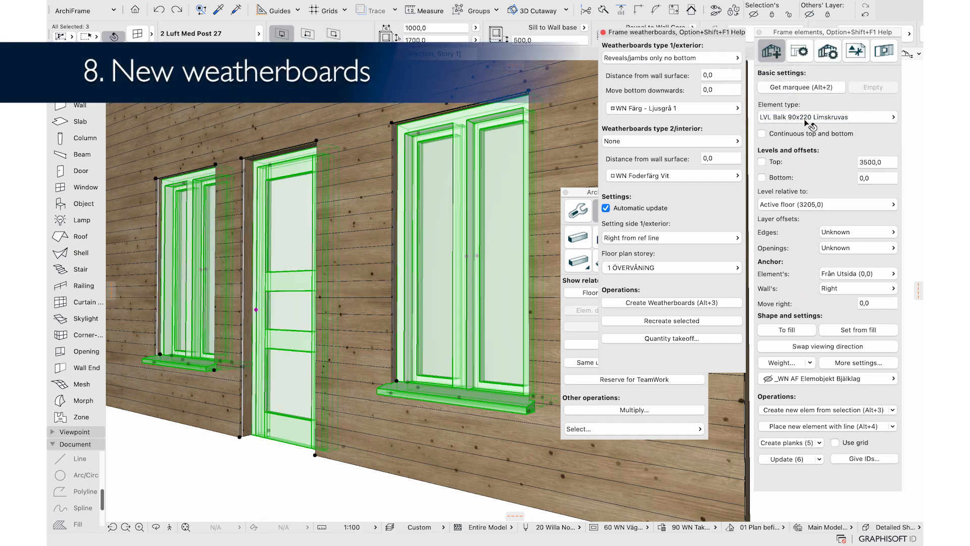
left_click(704, 114)
left_click(704, 111)
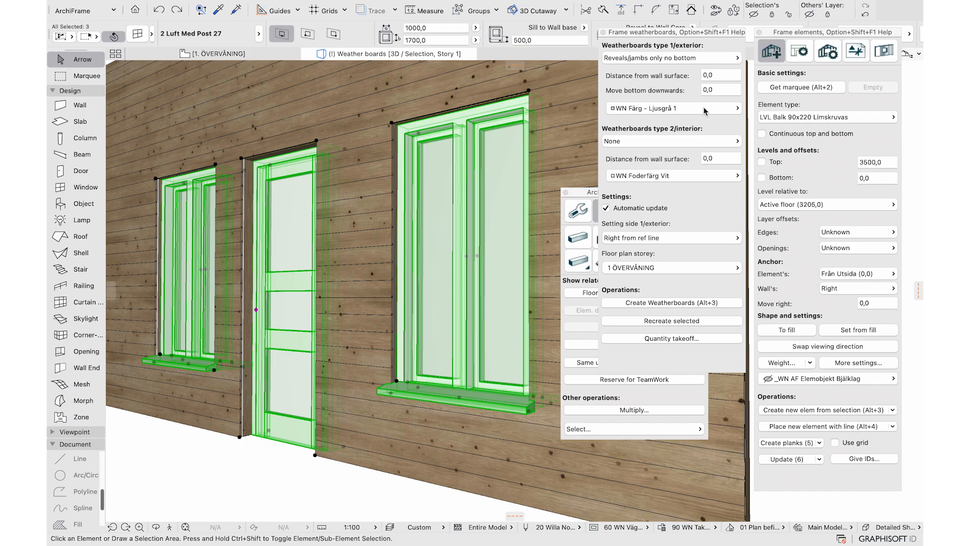
left_click(654, 305)
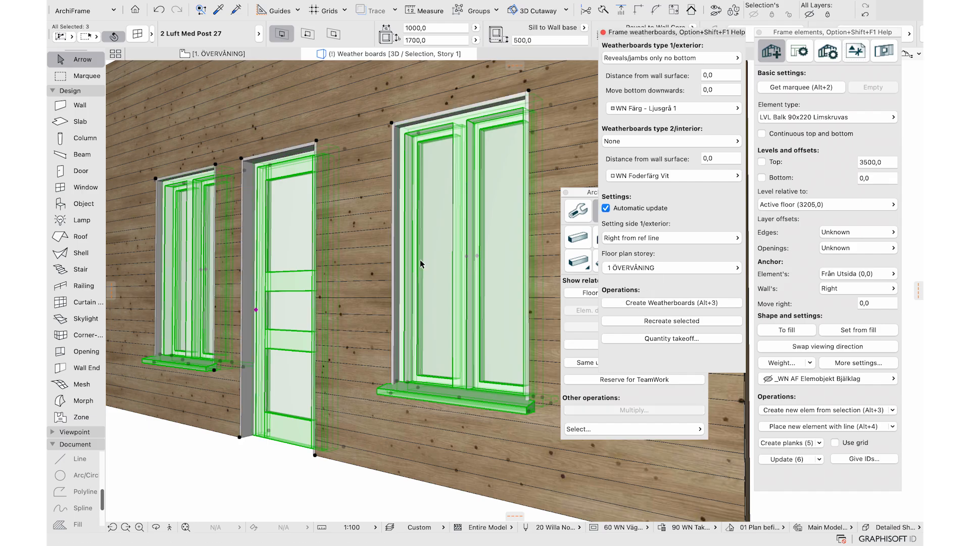
Set the right window's exterior distance from wall surface to 35
left_click(319, 486)
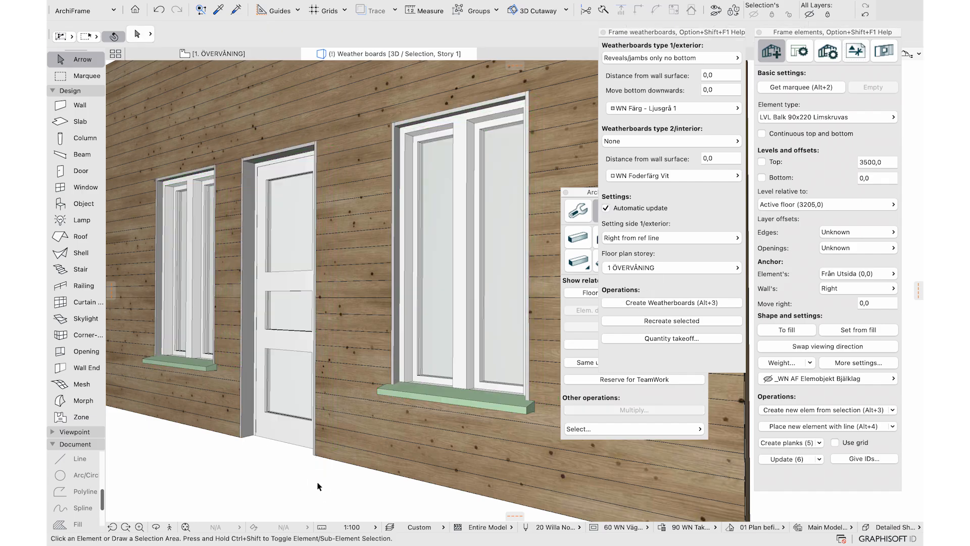
left_click(462, 302)
left_click(717, 74)
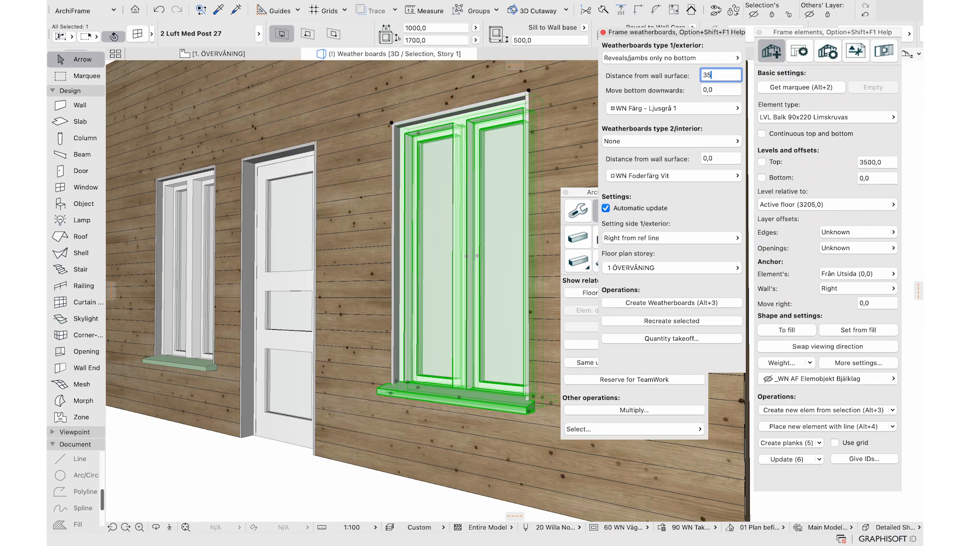
key("Return")
key("Escape")
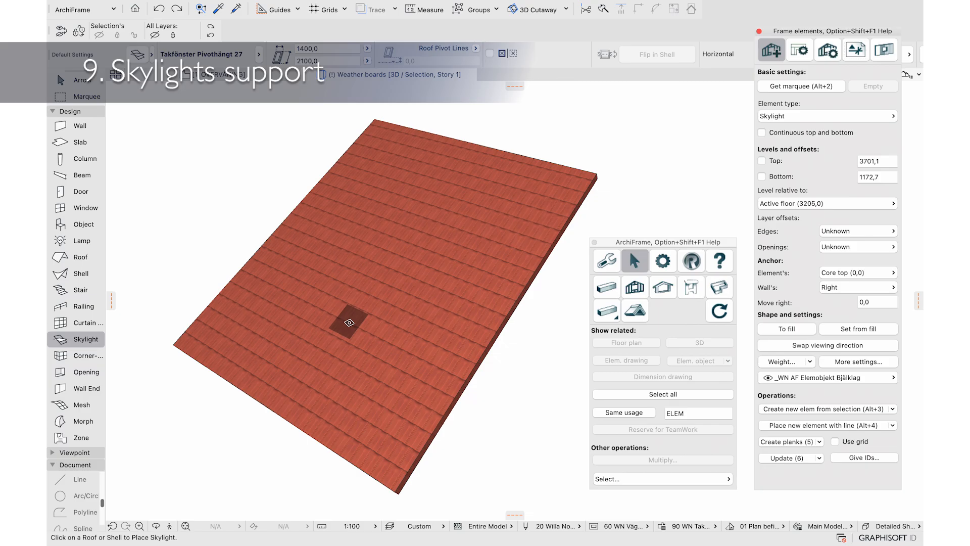
Place a skylight in the roof and create a framing element from the roof with a direction line
left_click(349, 322)
mouse_move(371, 337)
middle_mouse_down("shift")
mouse_move(352, 262)
mouse_move(448, 280)
mouse_move(379, 317)
mouse_move(377, 334)
middle_mouse_up("shift")
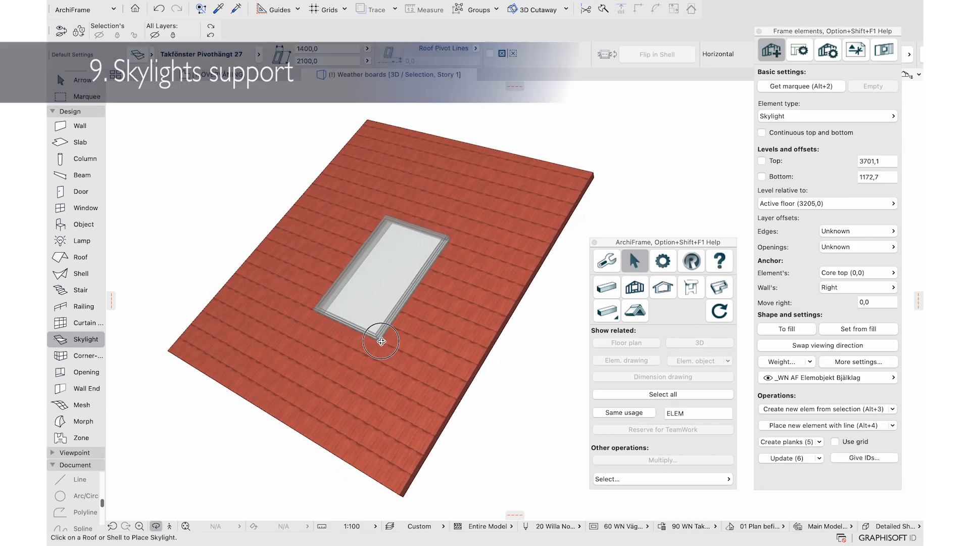
left_click(420, 353, "shift")
left_click(798, 408)
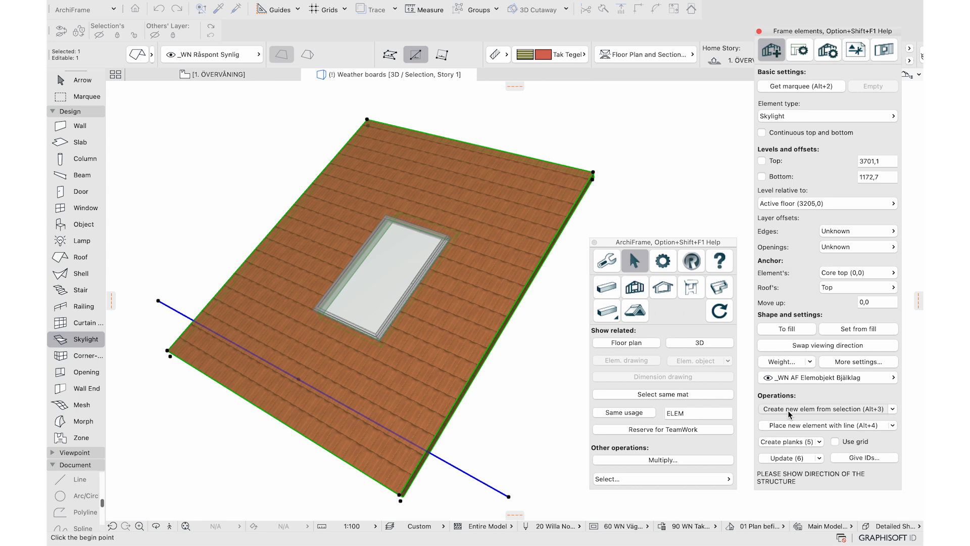
left_click(399, 494)
left_click(448, 412)
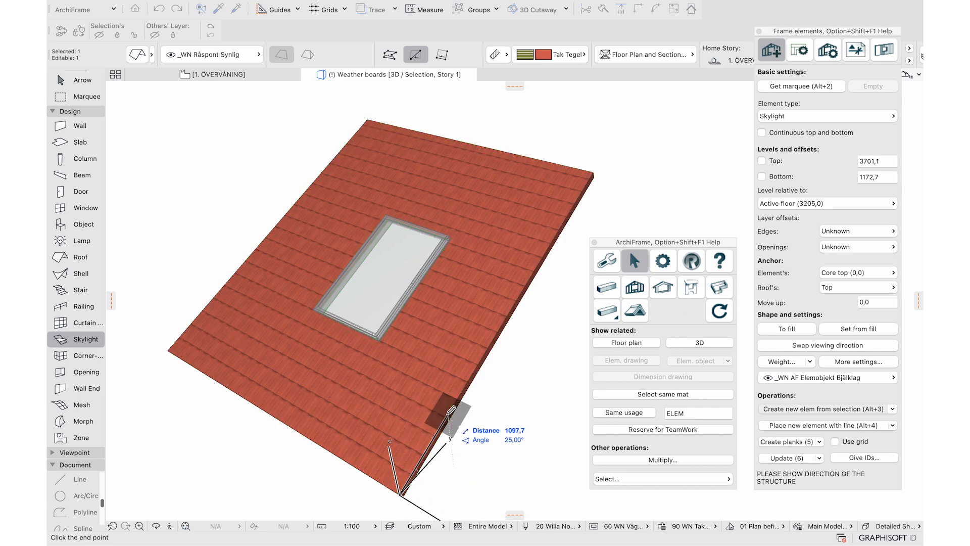
Generate the roof planks and hide the tiles to inspect the framing around the skylight
left_click(789, 442)
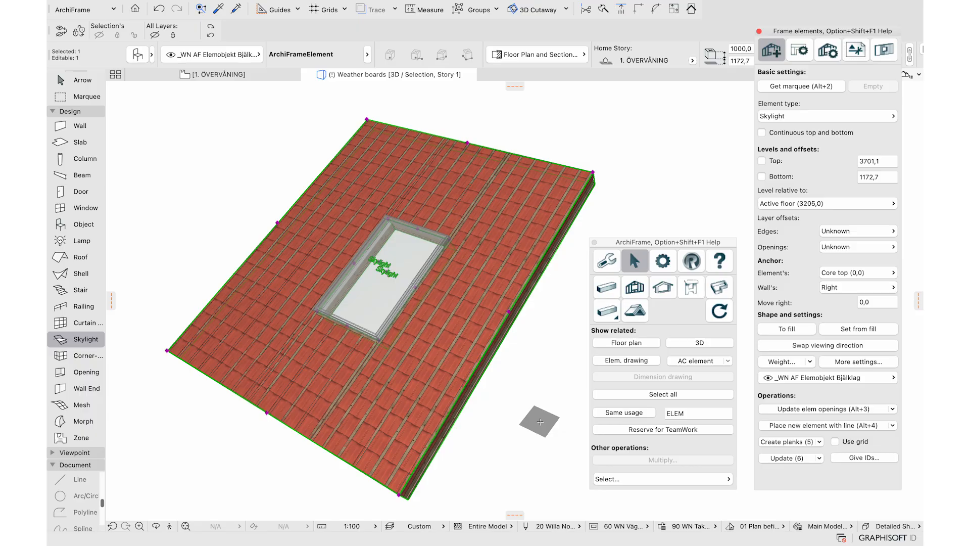
left_click(457, 302)
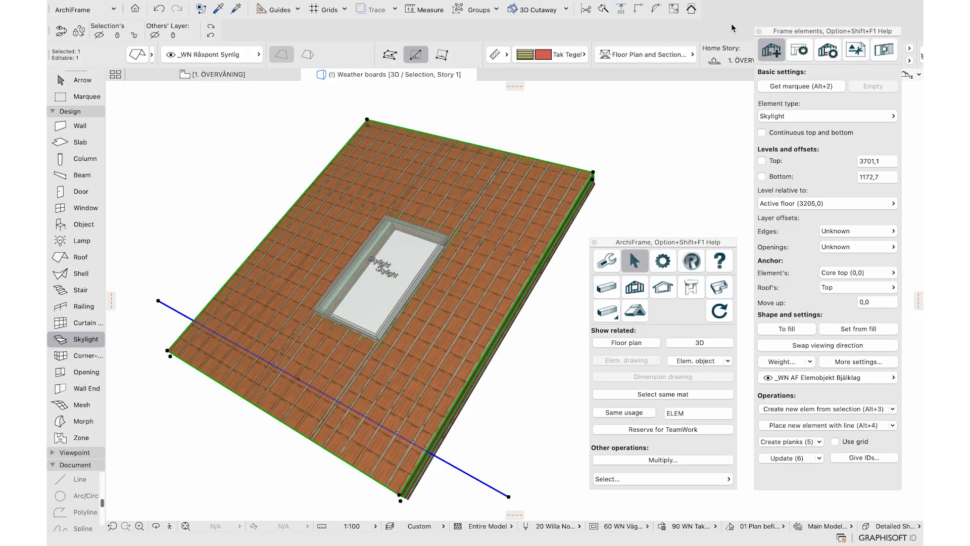
left_click(99, 35)
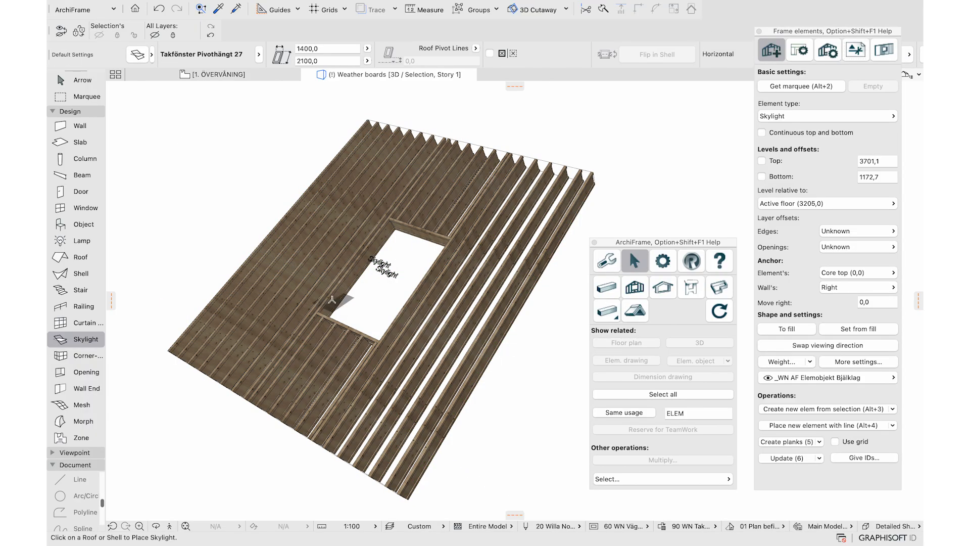
middle_click_drag(373, 304, 481, 242, "shift")
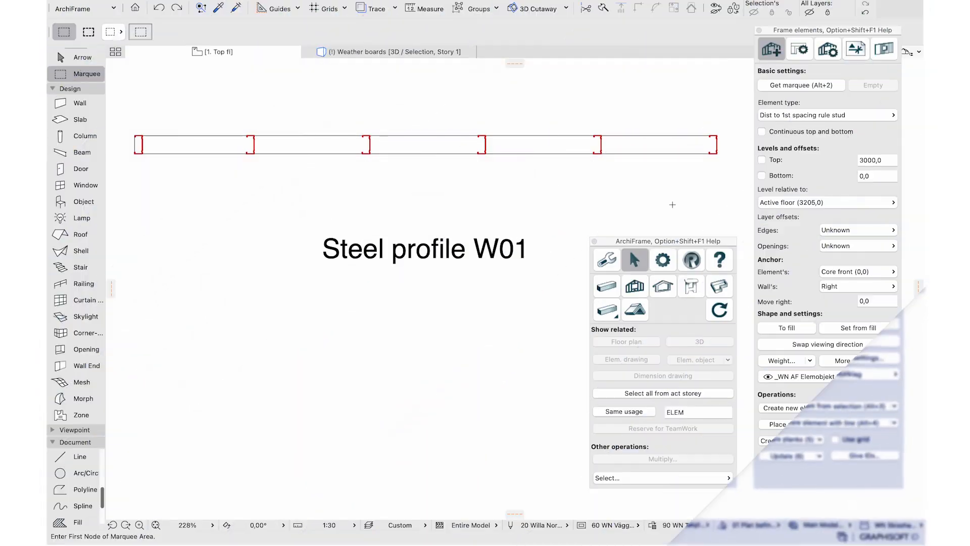
Edit the custom element type's metal profile layer, replacing the 0,0 distance to the first spacing-rule stud
left_click(775, 116)
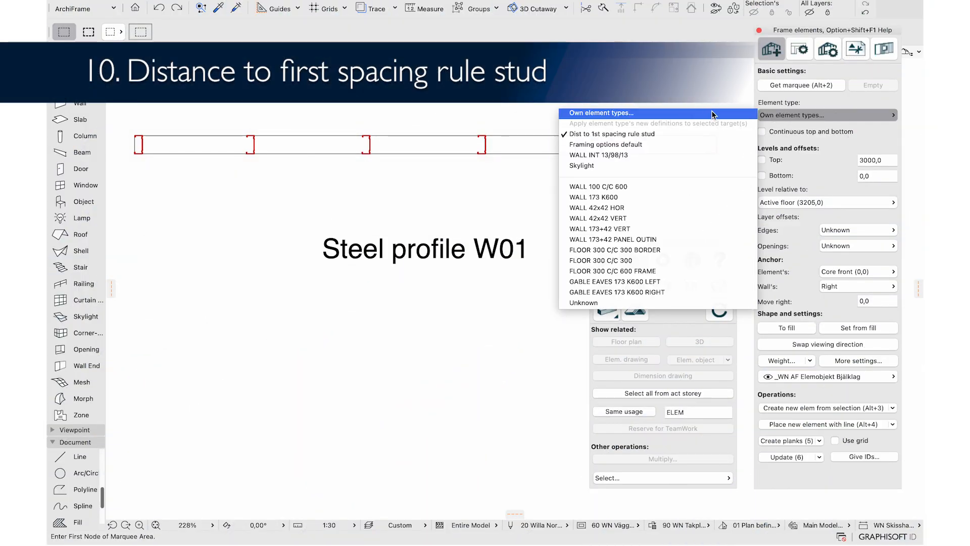
left_click(714, 114)
left_click(505, 106)
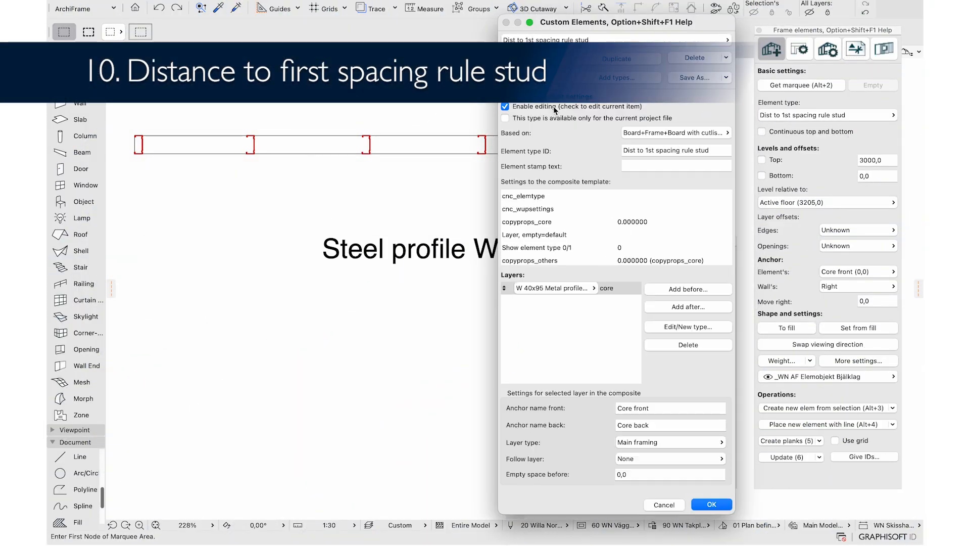
left_click(684, 327)
left_click(385, 110)
scroll(492, 303, "down", 10)
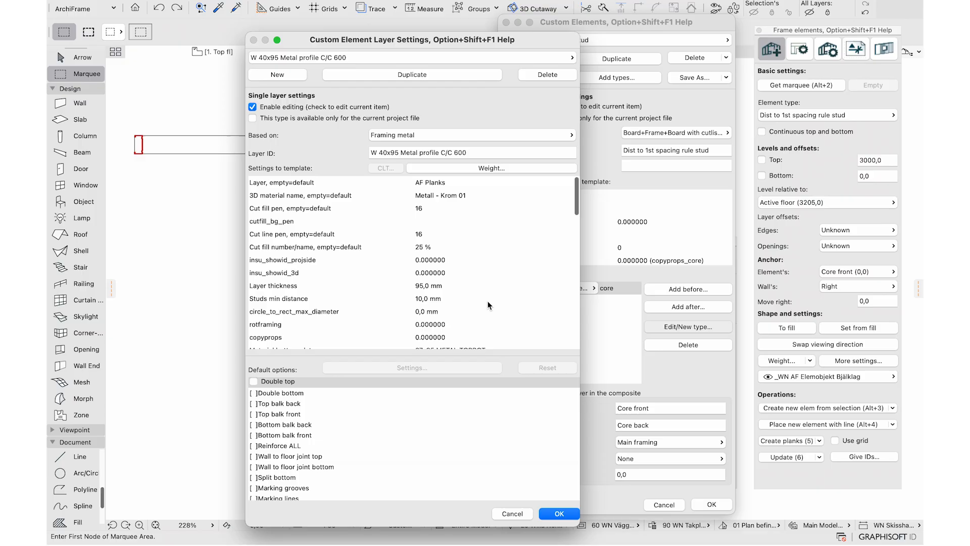
left_click(436, 291)
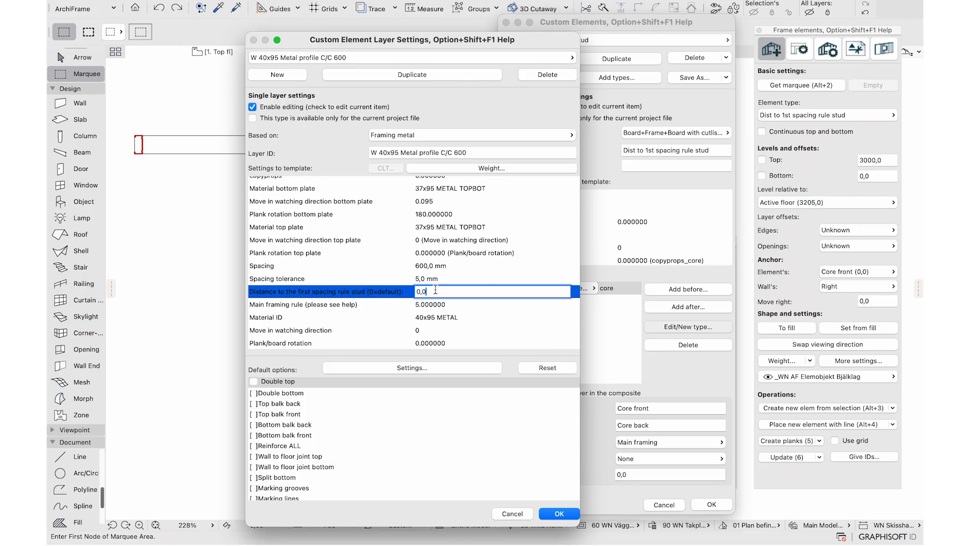
double_click(435, 291)
left_click(553, 513)
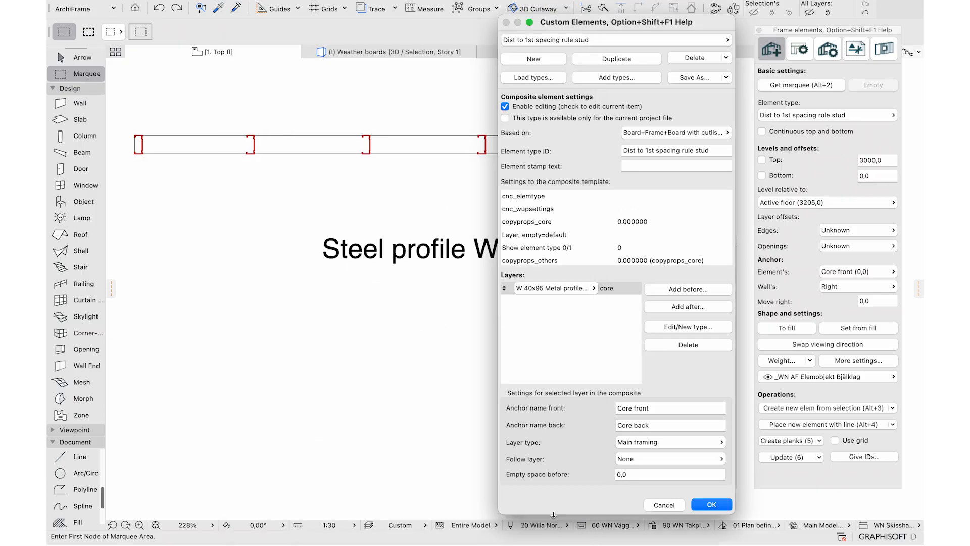
left_click(711, 503)
Regenerate the stud planks and show the selected studs in 3D
left_click(596, 150)
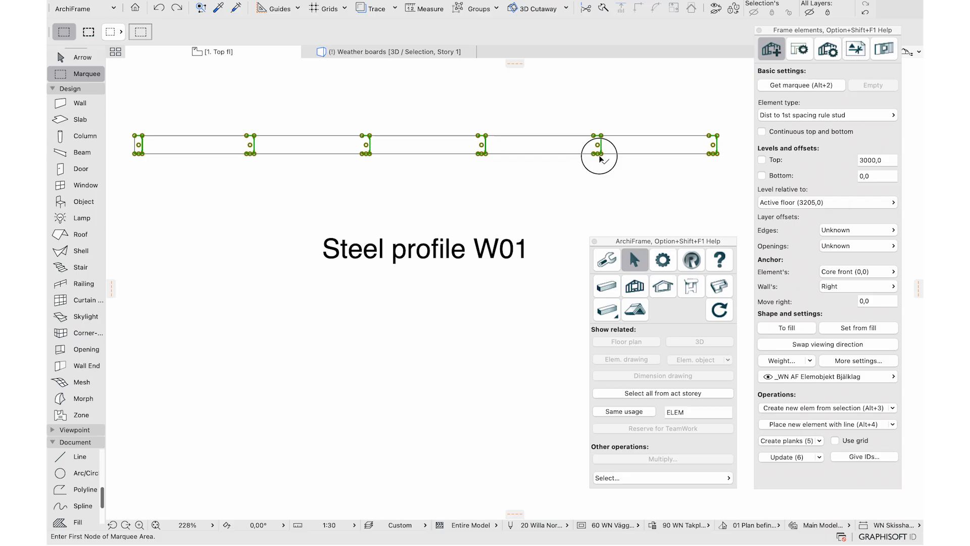
left_click(799, 441)
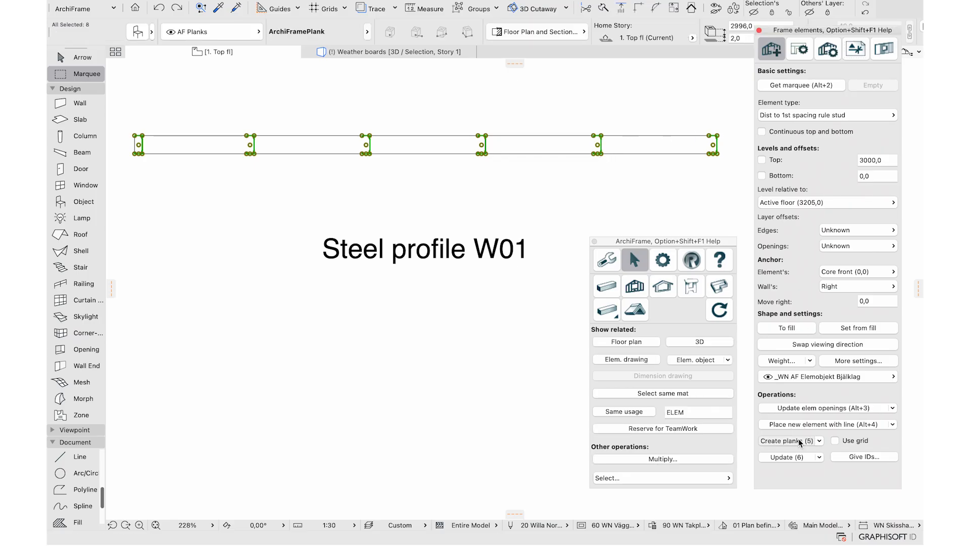
left_click(177, 154)
right_click(178, 194)
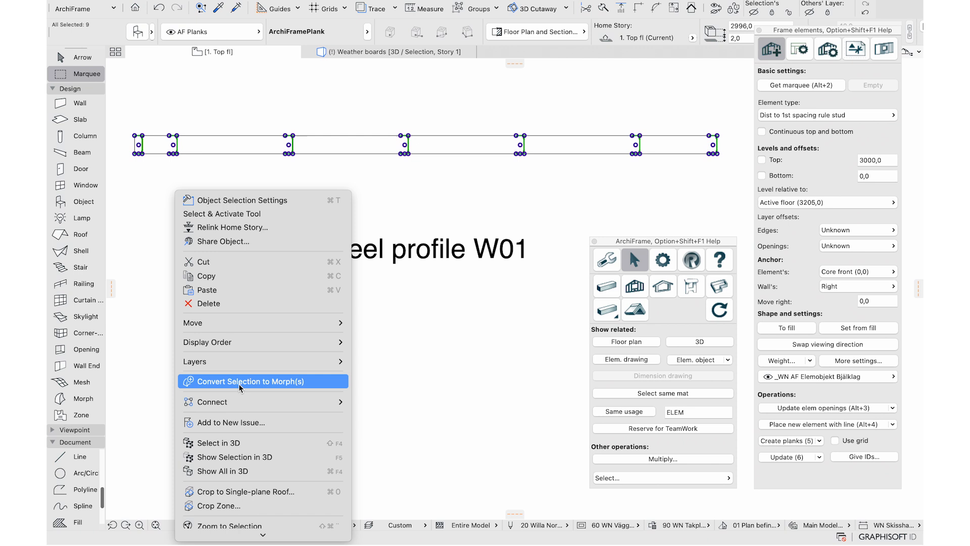
left_click(232, 457)
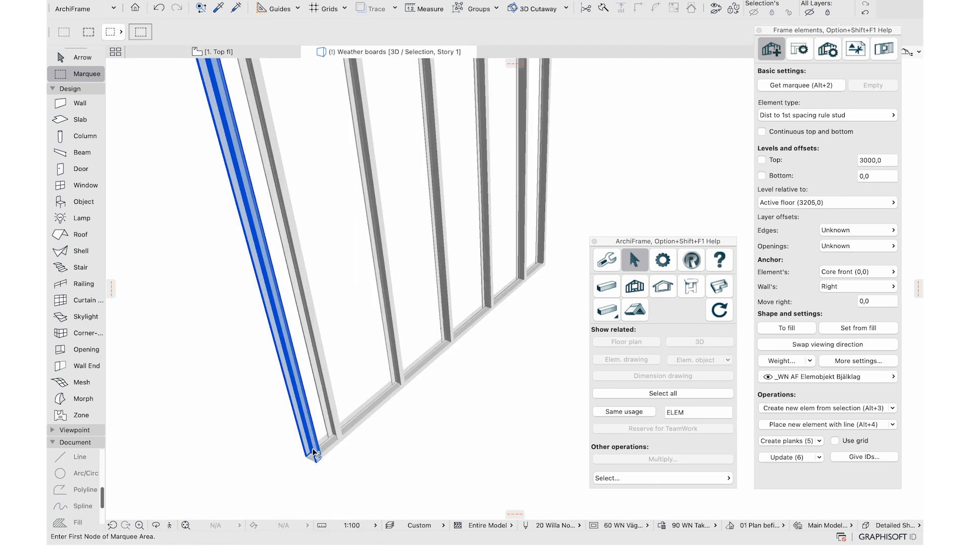
Measure the roughly 200 mm offset at the frame's bottom corner
left_click(424, 8)
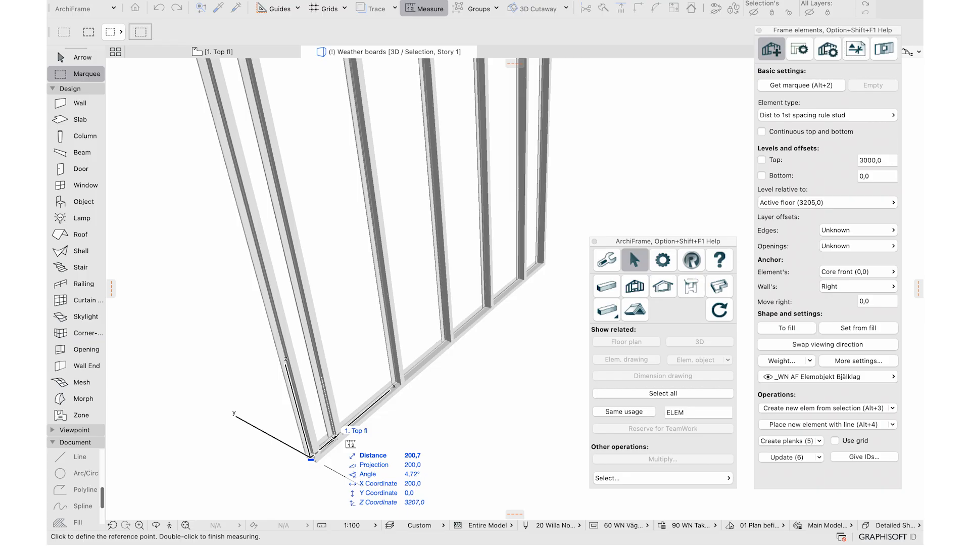
scroll(337, 437, "up", 3)
scroll(338, 437, "down", 2)
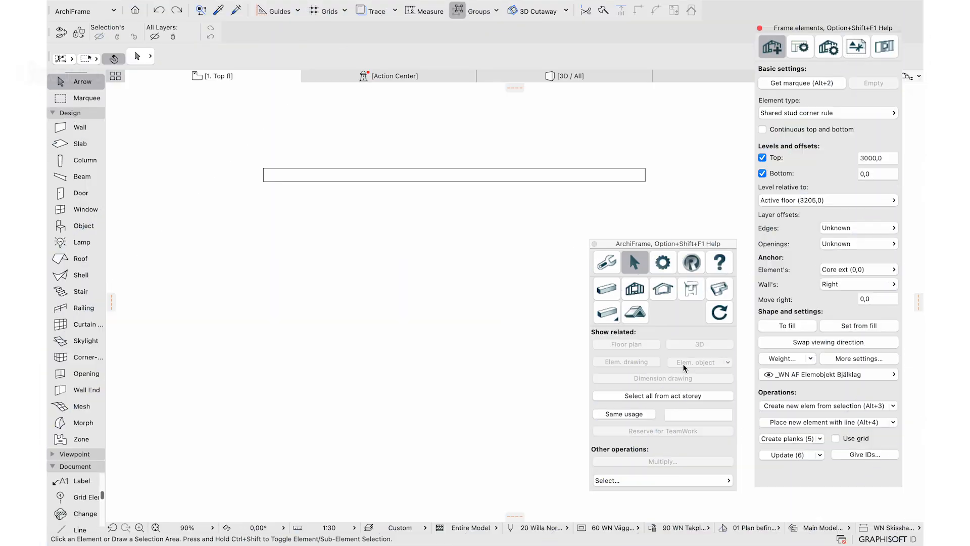
Place frame elements W01 and W02 side by side along the wall and generate their planks
left_click(829, 422)
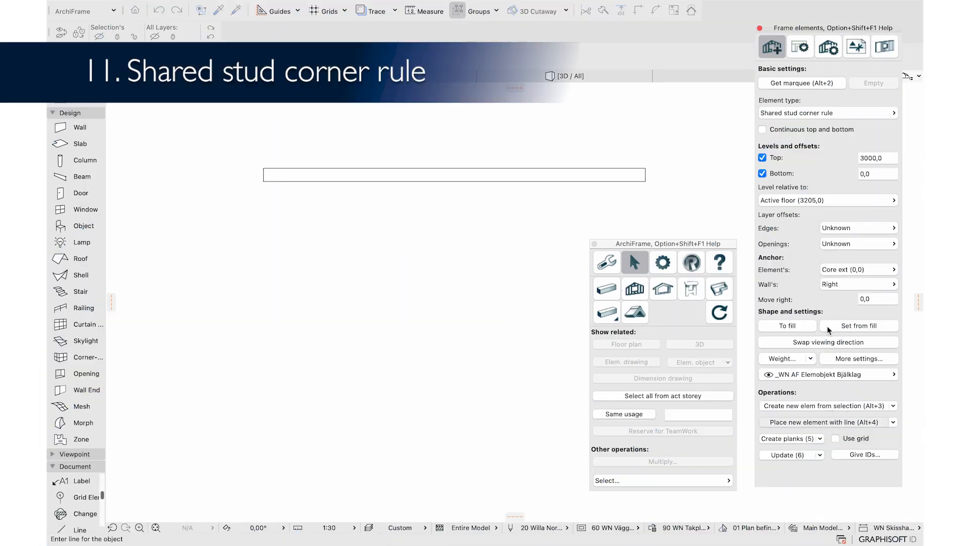
left_click(281, 181)
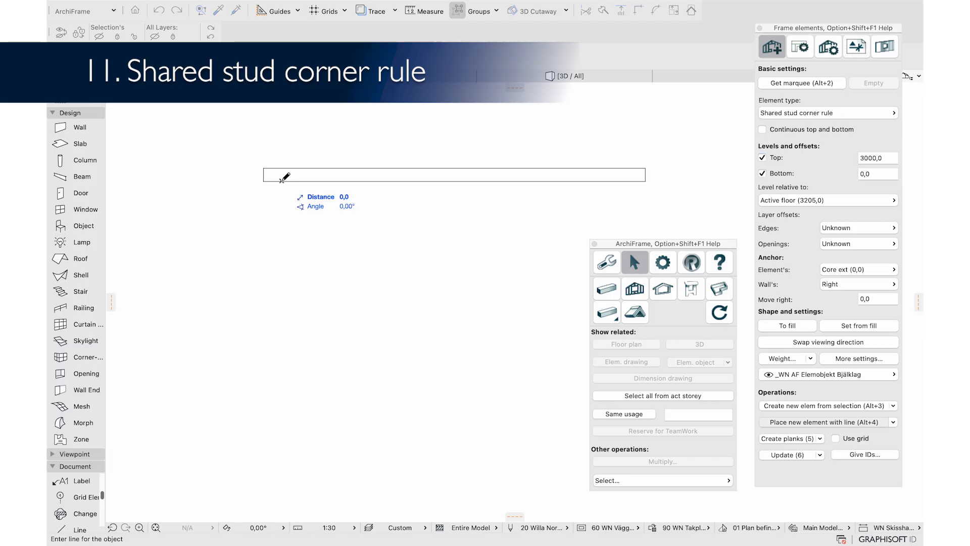
left_click(417, 180)
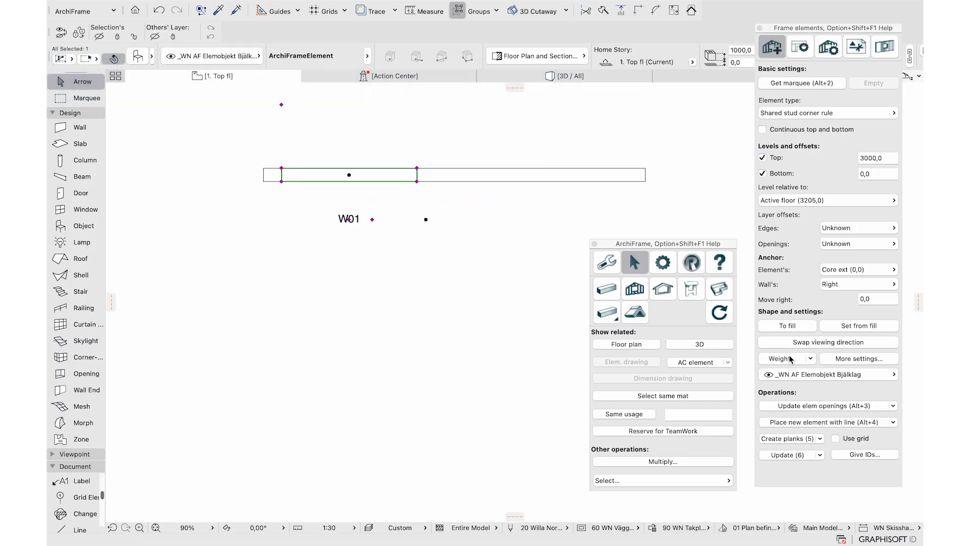
left_click(768, 424)
left_click(417, 180)
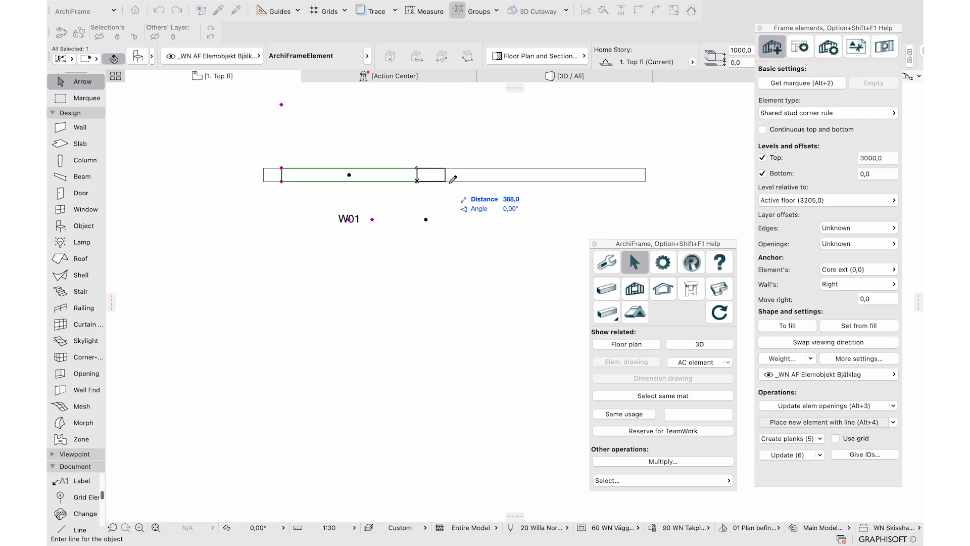
left_click(547, 180)
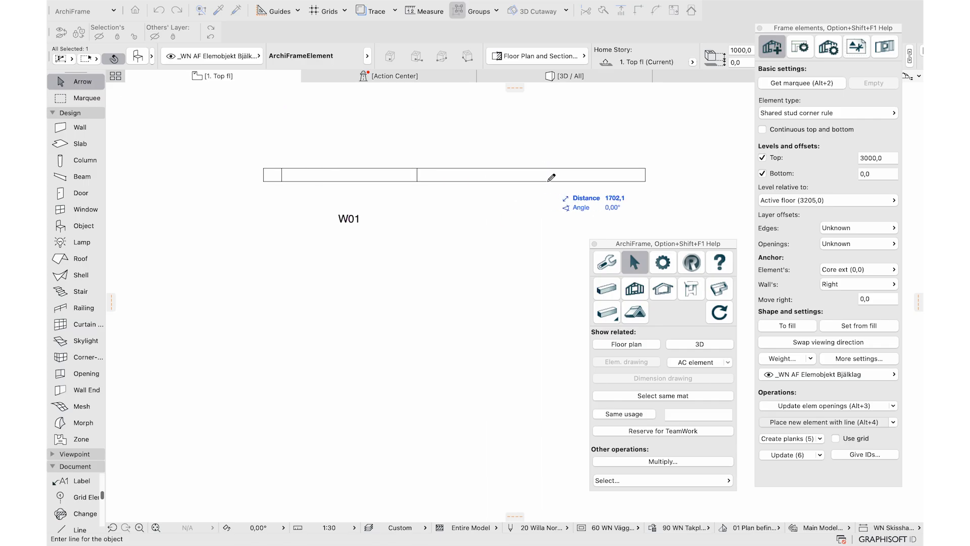
left_click(352, 220, "shift")
left_click(865, 454)
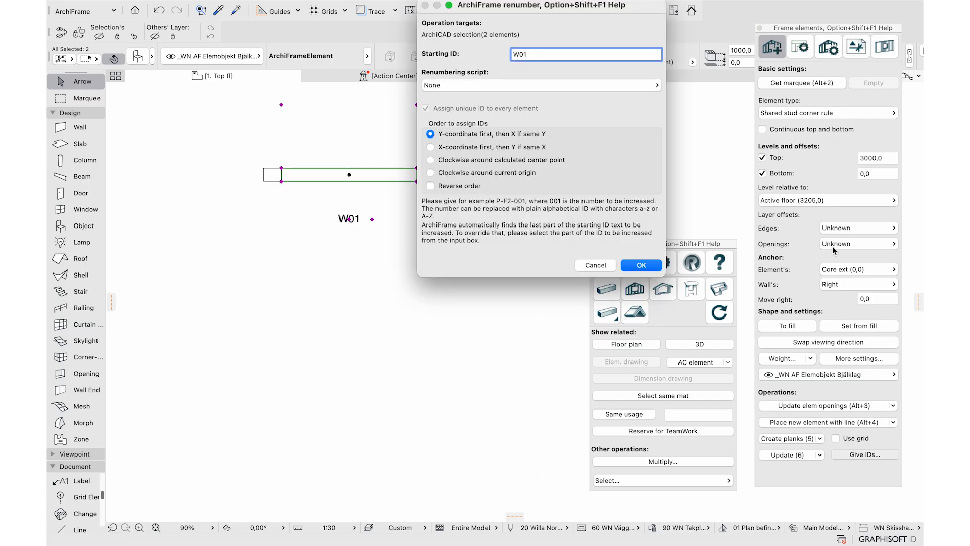
left_click(641, 266)
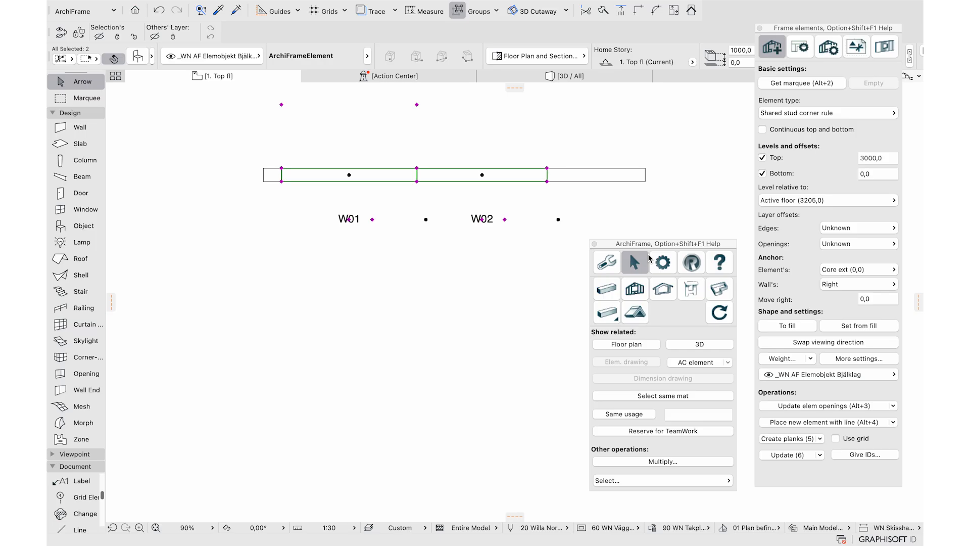
left_click(791, 443)
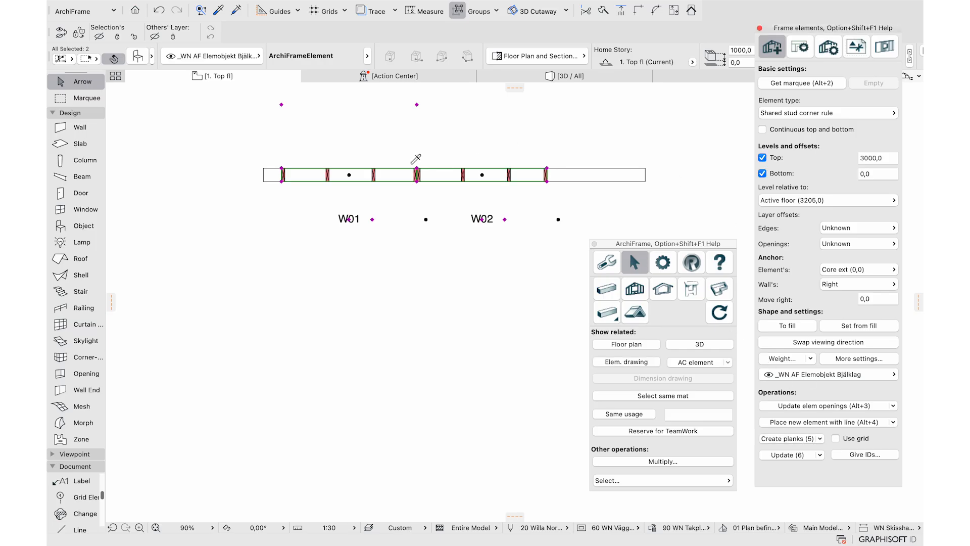
Move the shared stud 21 mm right and pick it as the edge plank for corner editing
scroll(413, 162, "up", 10)
left_click(433, 245)
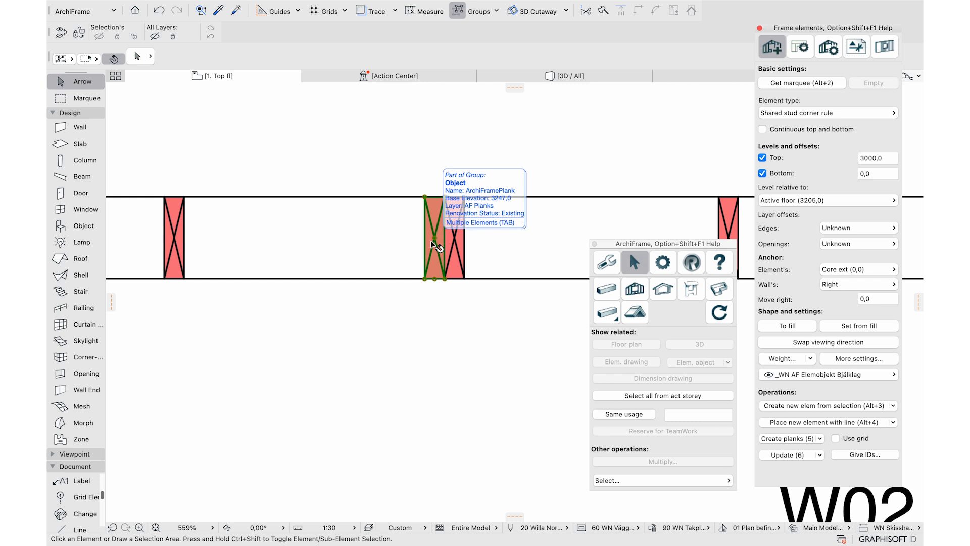
left_click_drag(435, 237, 446, 241)
left_click(800, 47)
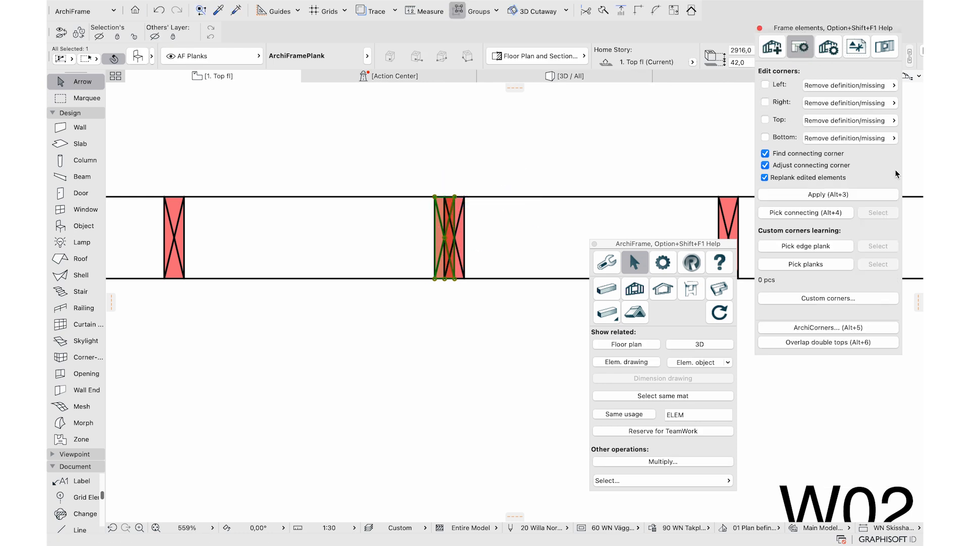
left_click(808, 246)
left_click(789, 264)
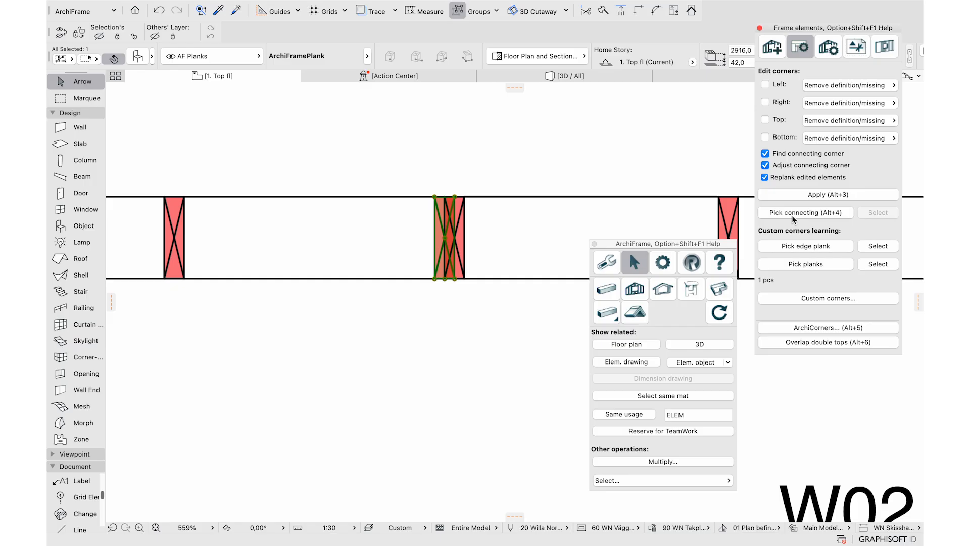
Pick the right stud as connecting plank and learn a new corner type 'Shared stud - Long'
left_click(728, 228)
left_click(813, 214)
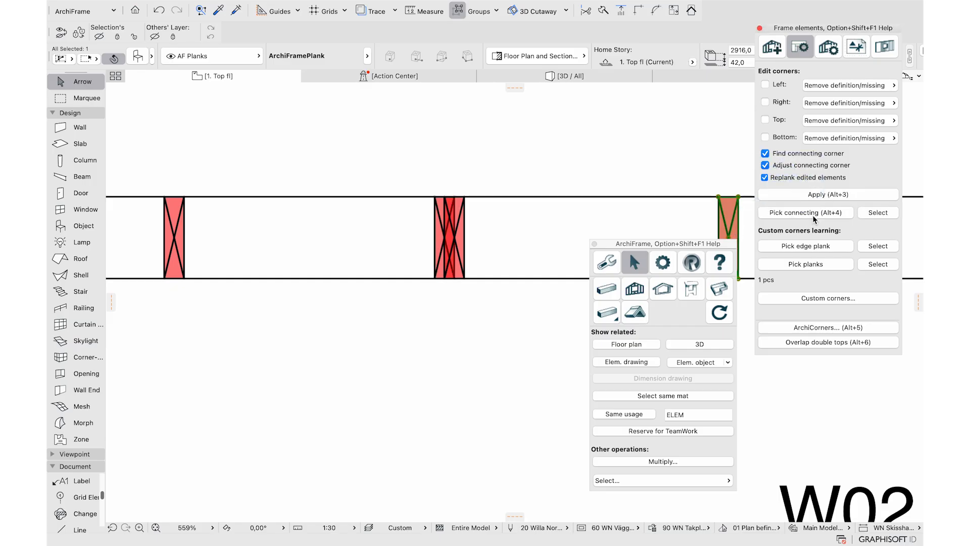
left_click(846, 298)
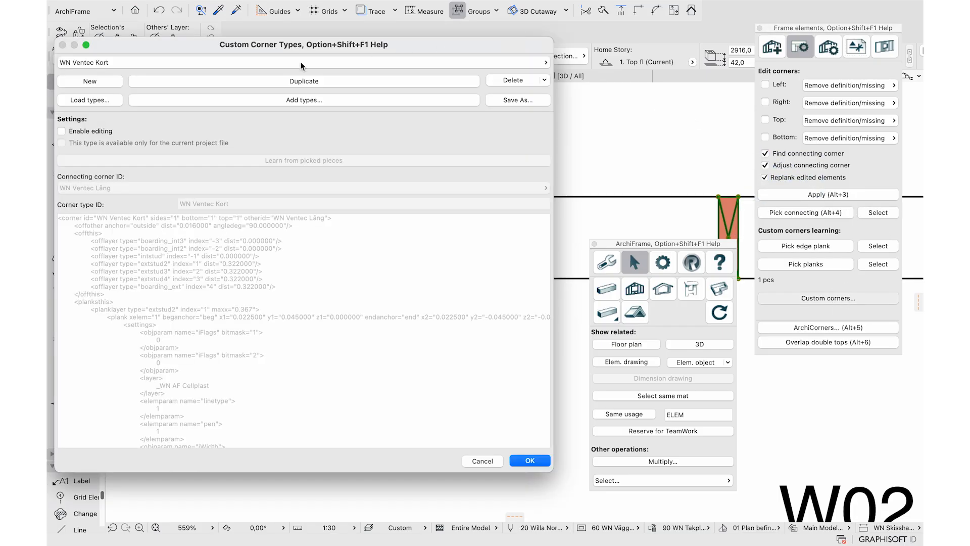
left_click(104, 81)
left_click(217, 204)
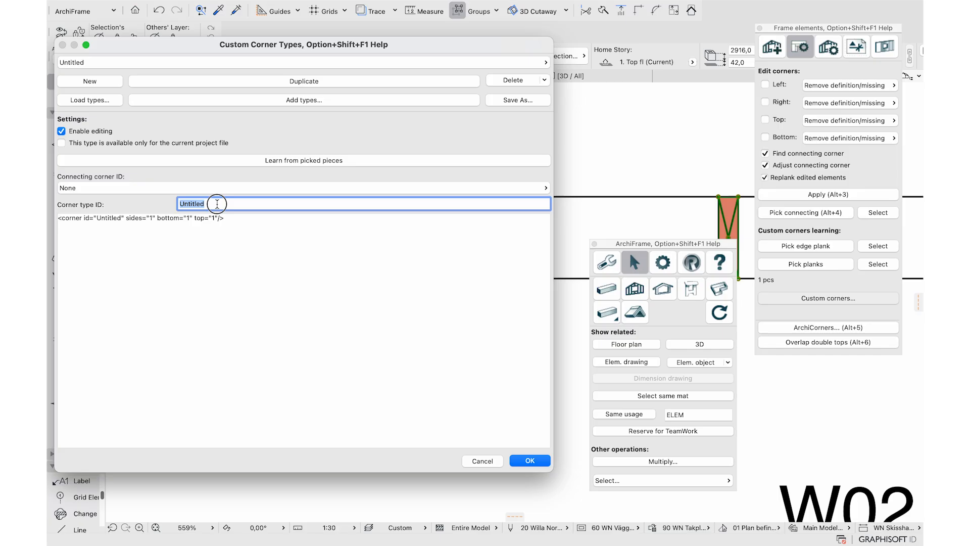
type("Shared stud - Long")
left_click(295, 162)
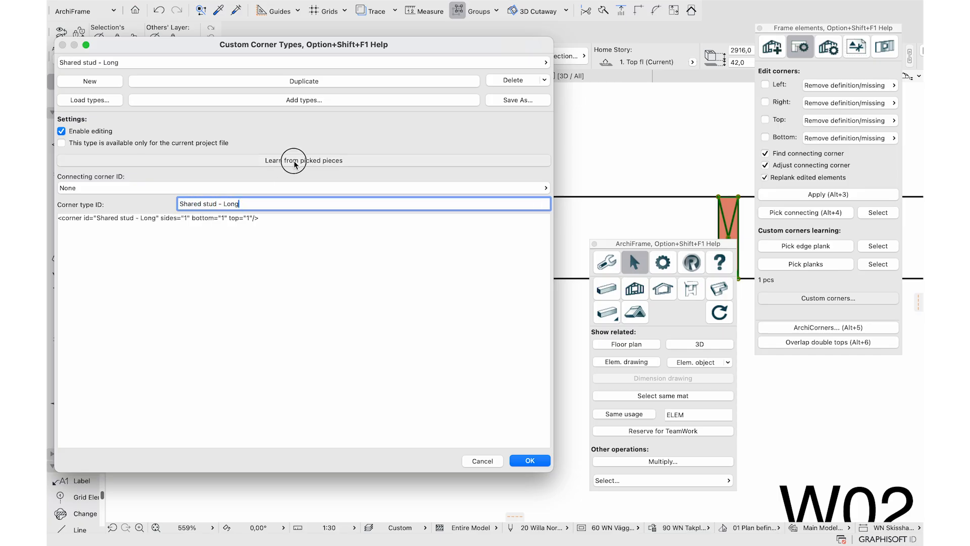
left_click(529, 460)
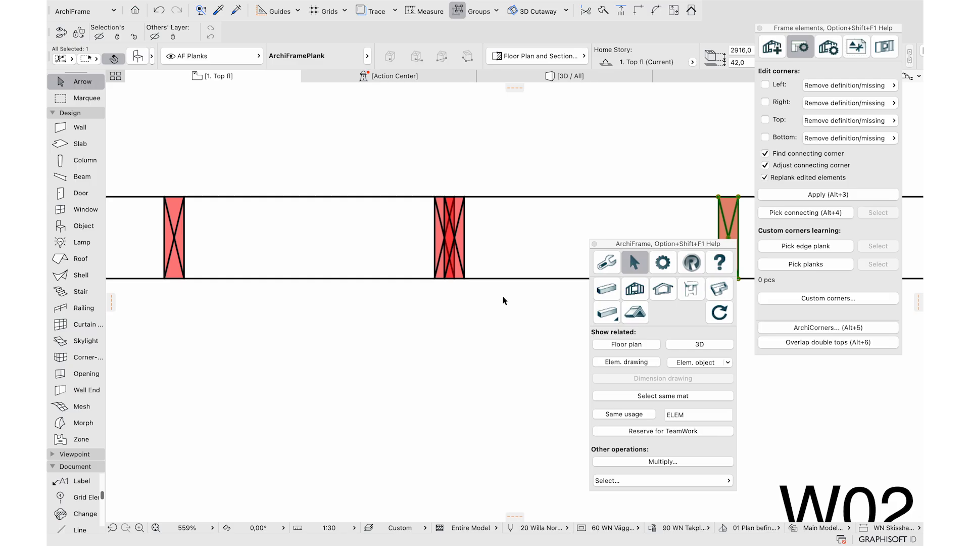
Re-pick the middle stud as edge and connecting plank and reopen the custom corner types
left_click(461, 238)
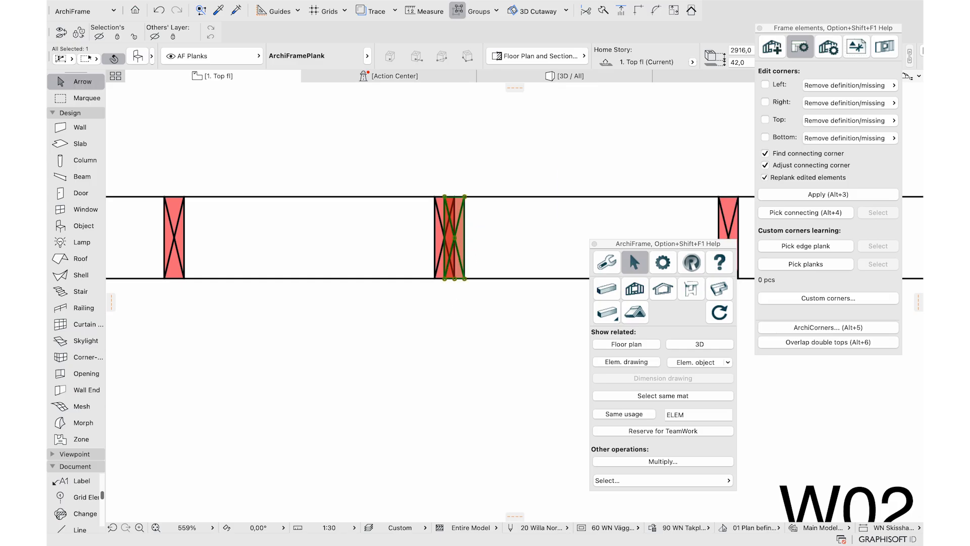
left_click(812, 246)
left_click(789, 261)
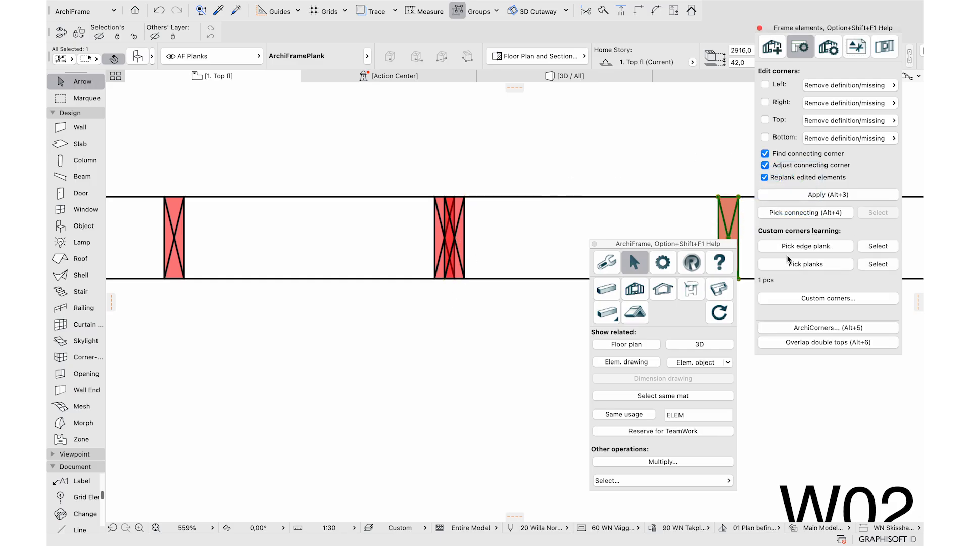
left_click(438, 231)
left_click(789, 212)
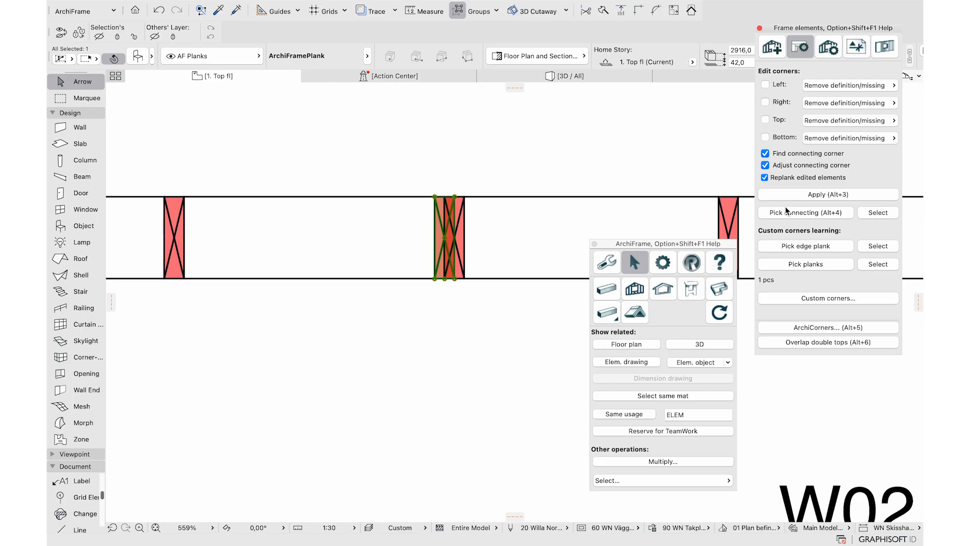
left_click(857, 298)
Learn a new corner type 'Shared stud - Short' from the picked planks with delx 0.050
left_click(110, 82)
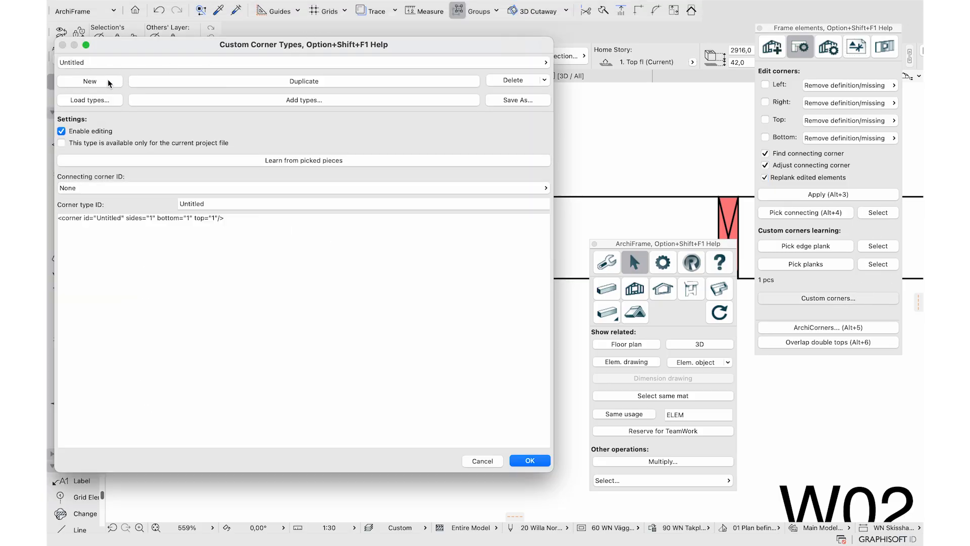
double_click(181, 204)
type("Shared stud - Short")
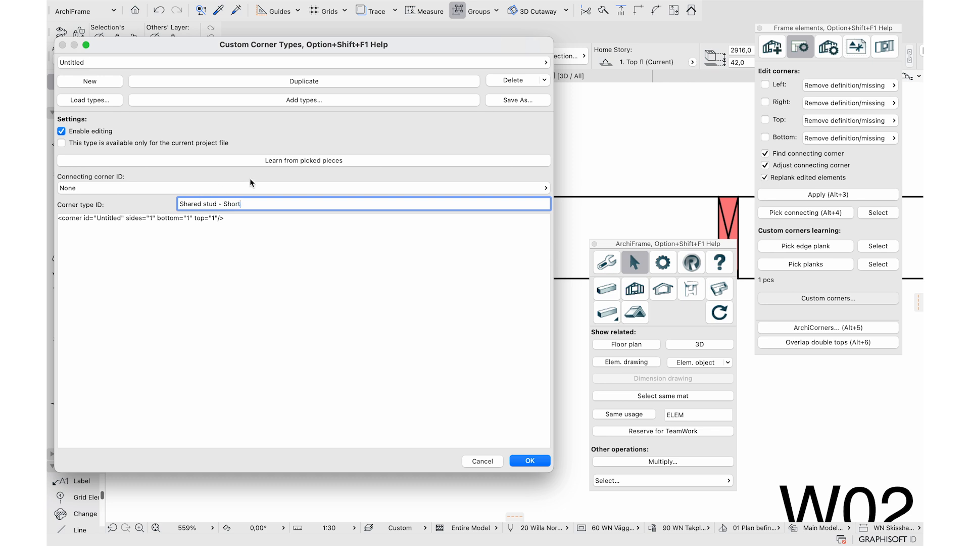
left_click(283, 162)
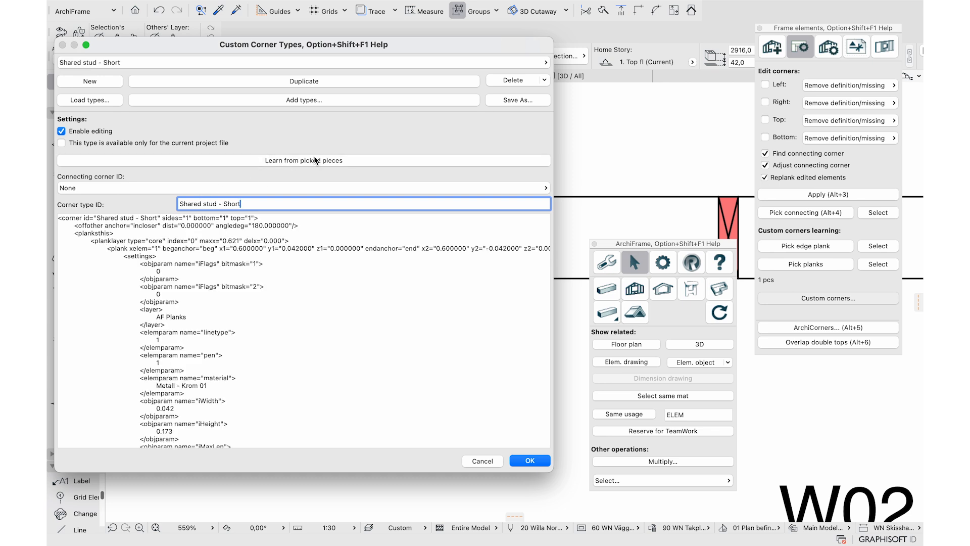
left_click_drag(244, 241, 284, 241)
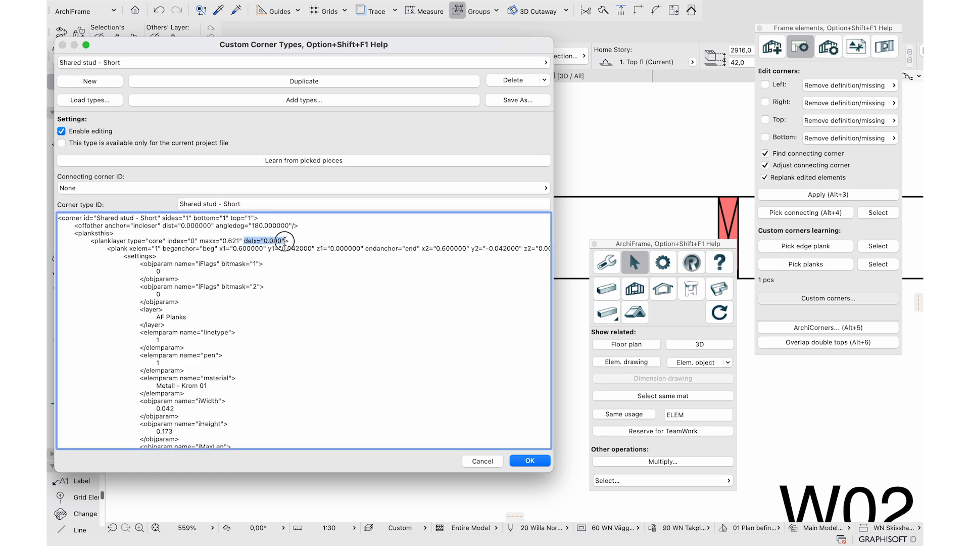
left_click(279, 242)
Link Shared stud - Short and Shared stud - Long as each other's connecting corners and save
left_click(267, 188)
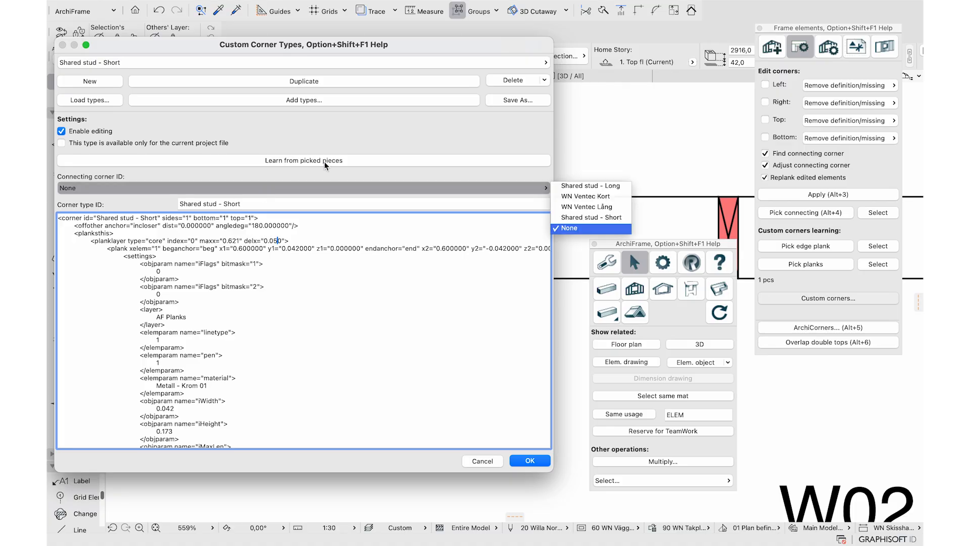
left_click(568, 187)
left_click(471, 62)
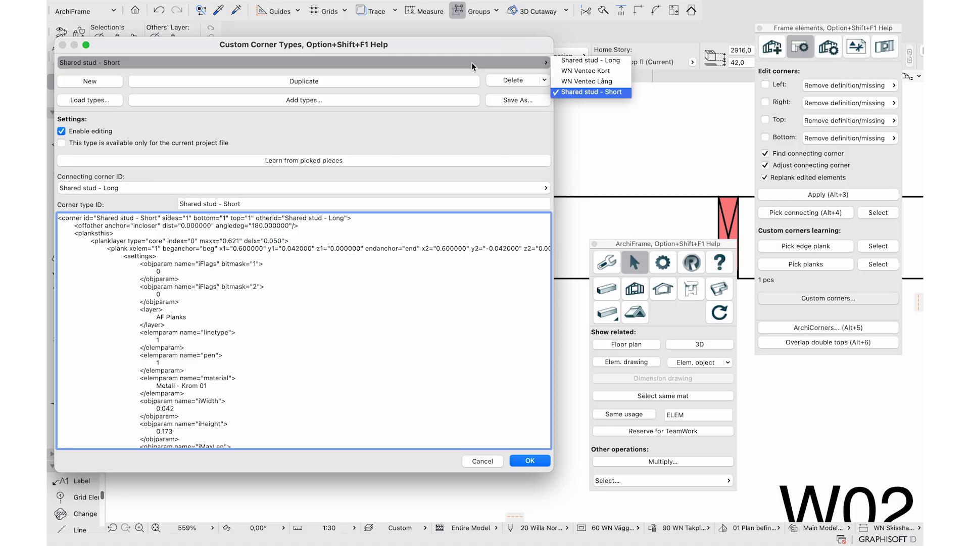
left_click(592, 61)
left_click(367, 188)
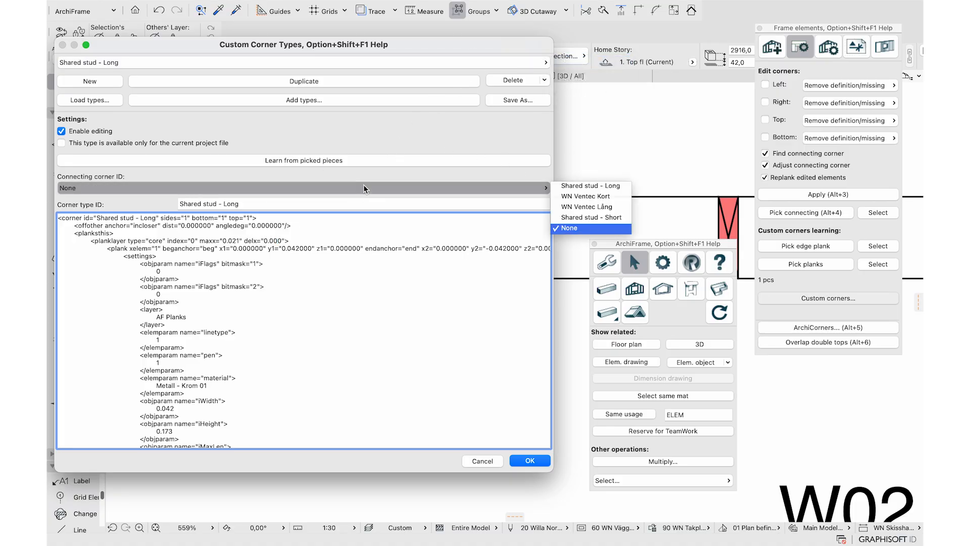
left_click(576, 208)
left_click(525, 461)
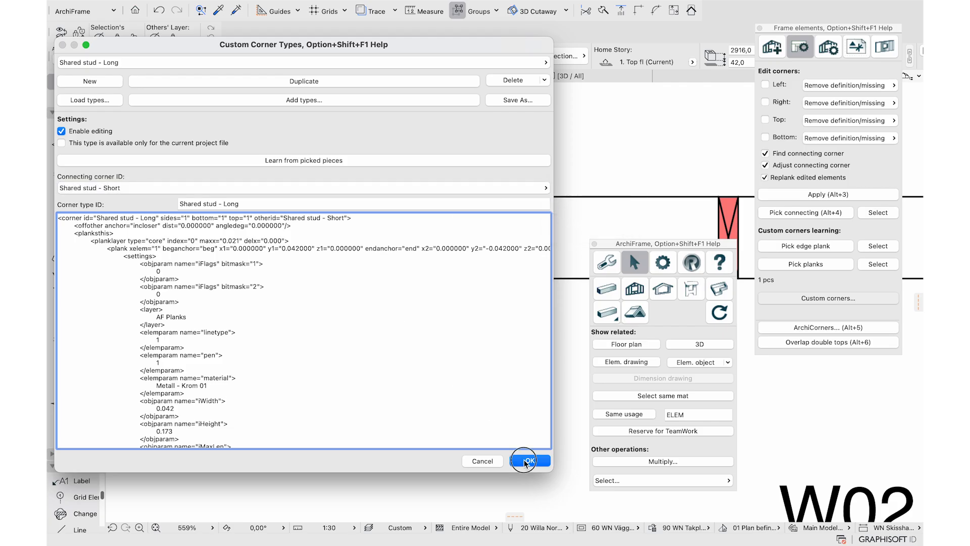
Place a copy of the wall directly above the existing one
scroll(469, 352, "down", 10)
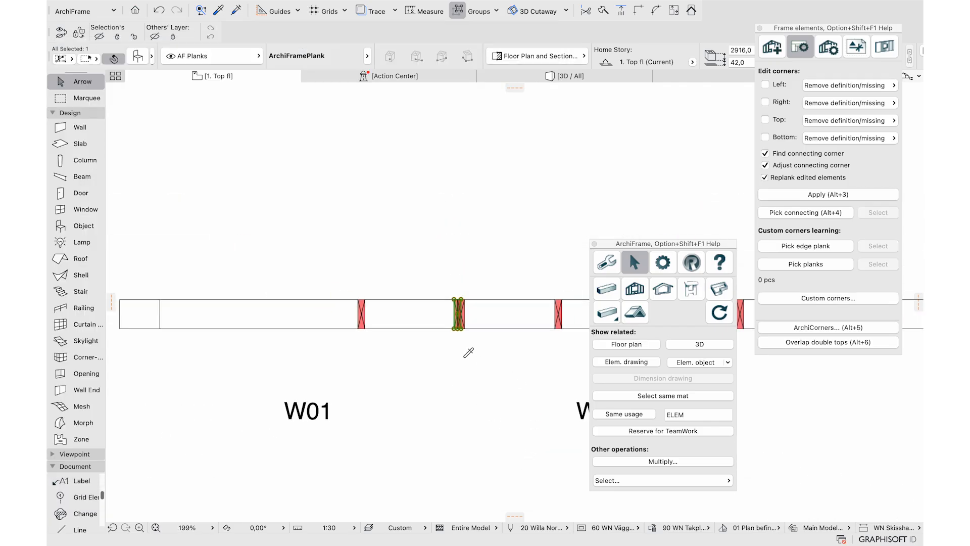
left_click(308, 344)
key("super+shift+d")
left_click(307, 344)
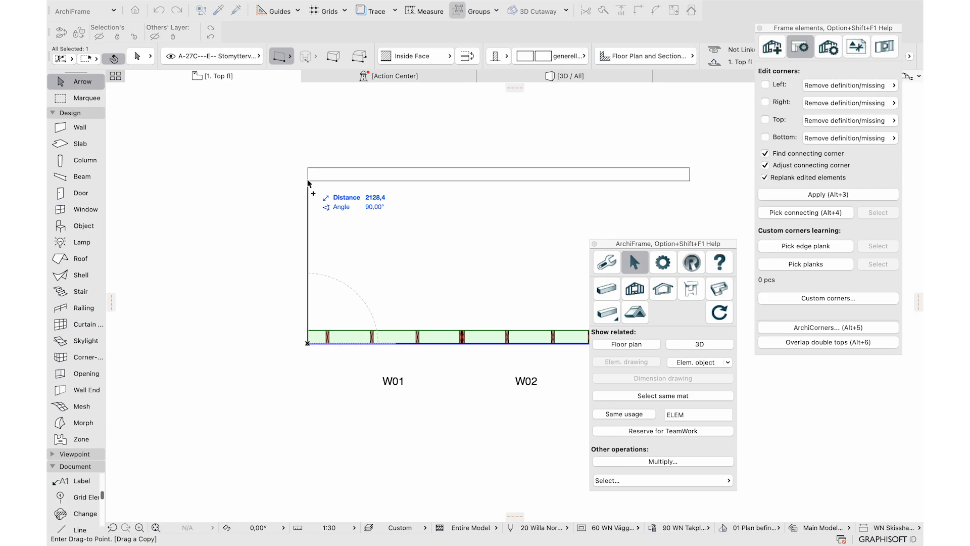
left_click(307, 156)
Place two new frame elements side by side along the upper wall
left_click(772, 47)
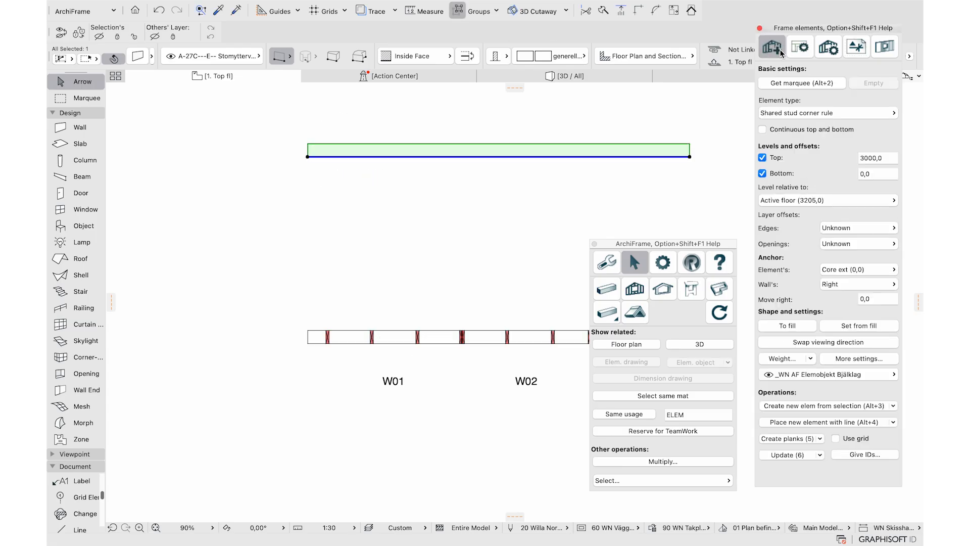
left_click(781, 423)
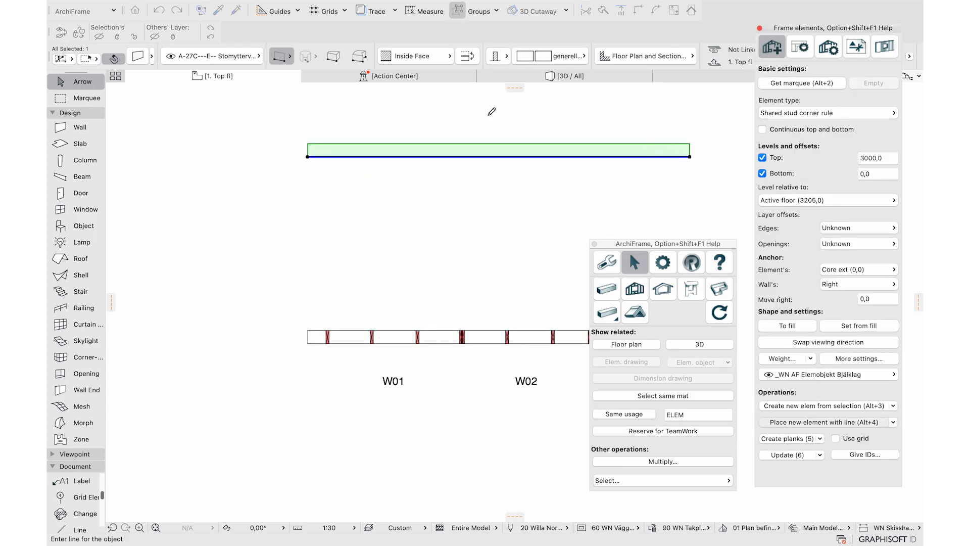
left_click(332, 156)
left_click(453, 156)
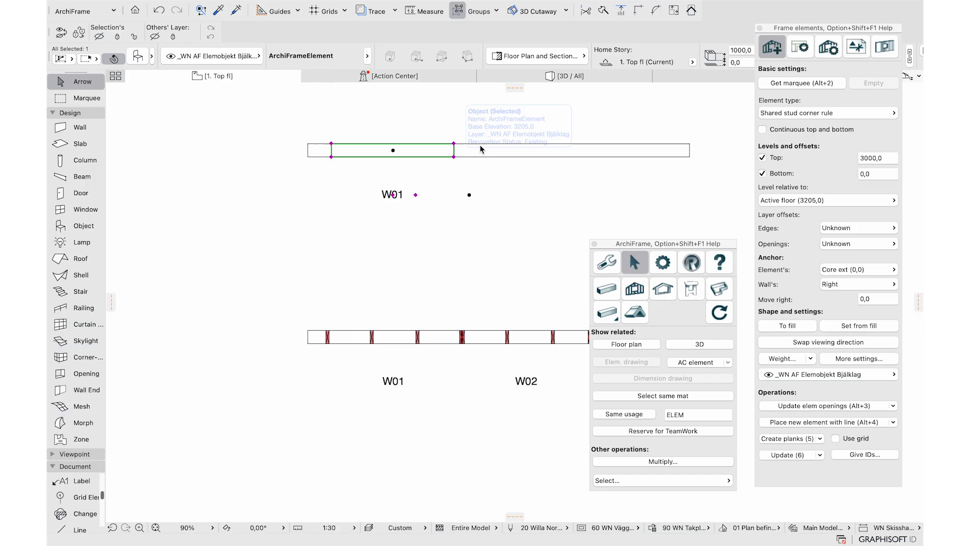
left_click(787, 423)
left_click(480, 156)
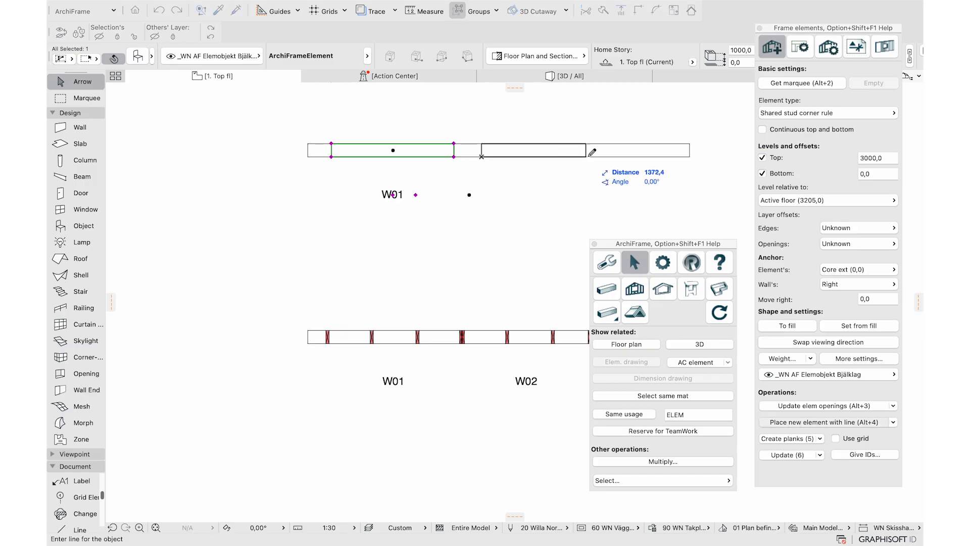
left_click(613, 156)
Number the two new elements W03 and W04, then select W03 alone
left_click(392, 195, "shift")
left_click(864, 454)
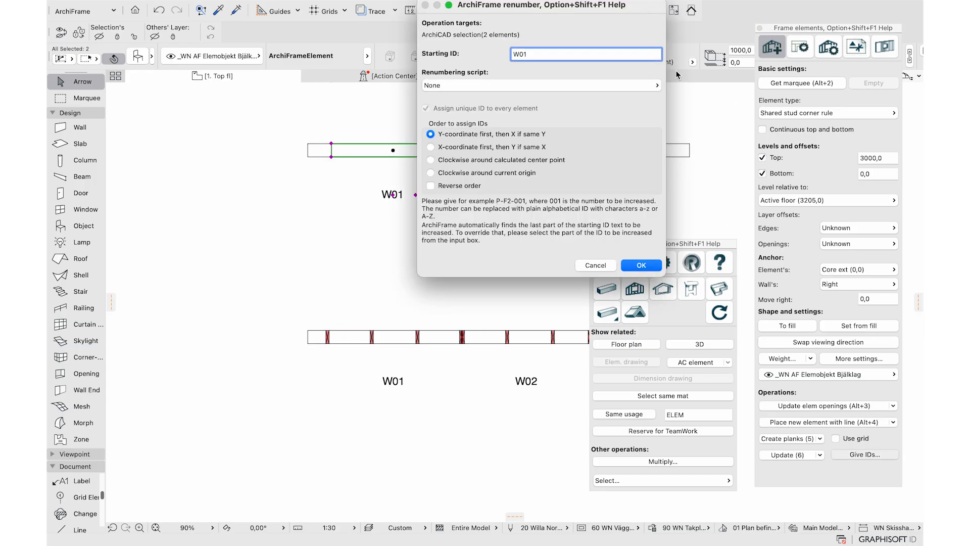
left_click(643, 265)
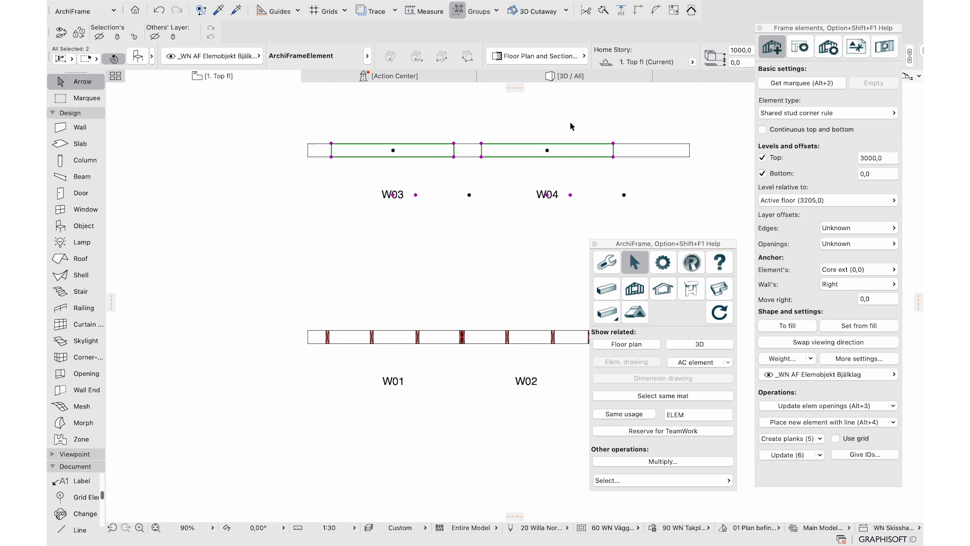
left_click(453, 157)
left_click(799, 47)
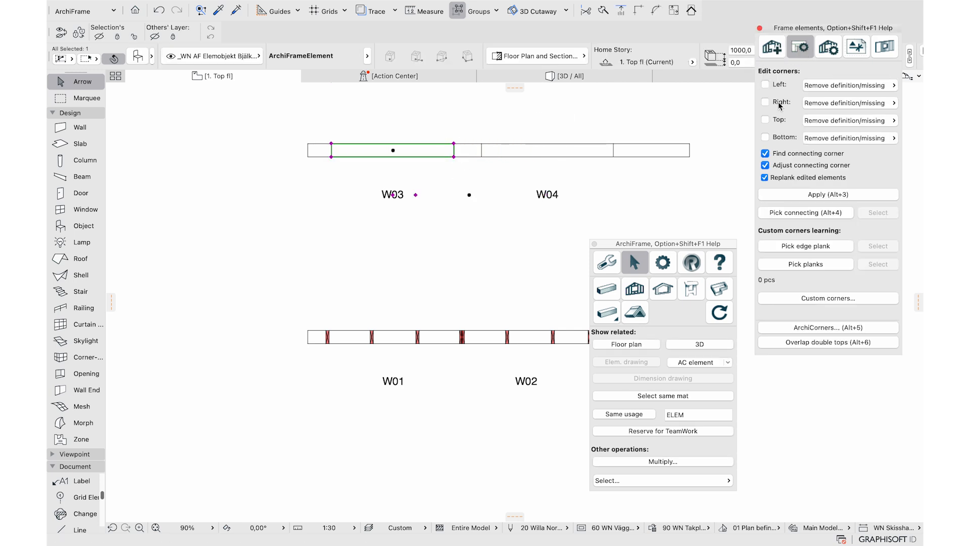
Set W03's right corner to Shared stud - Long and W04's left corner to Shared stud - Short
left_click(849, 102)
left_click(758, 115)
left_click(790, 195)
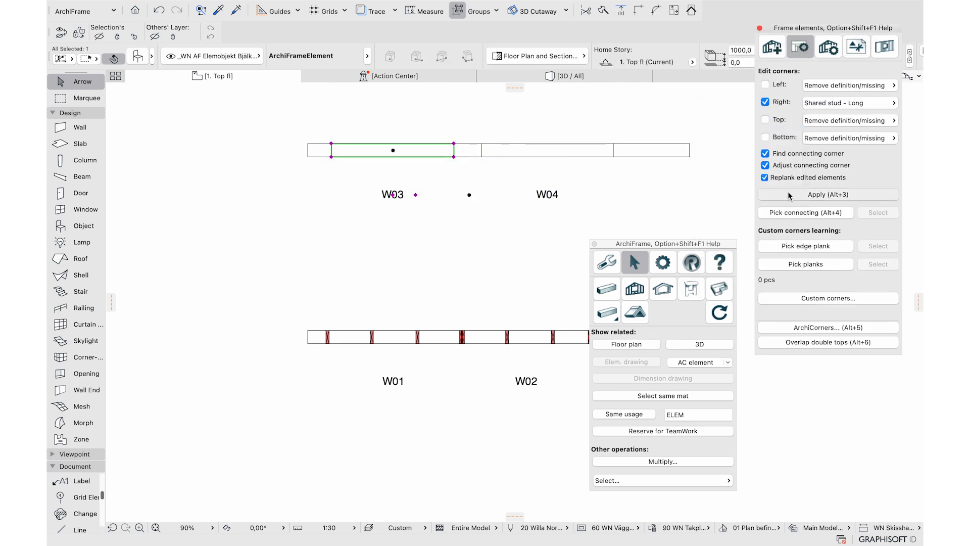
left_click(611, 144)
left_click(774, 103)
left_click(817, 85)
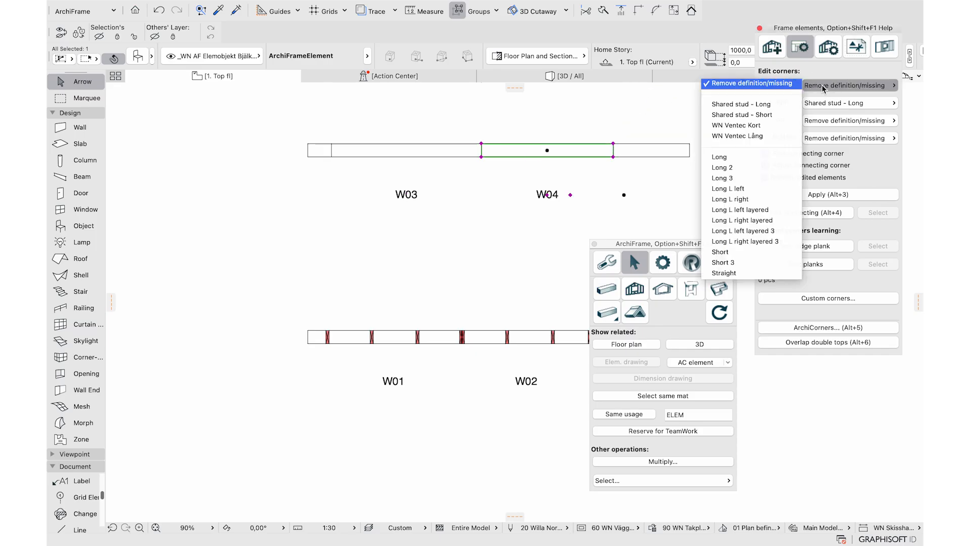
left_click(768, 115)
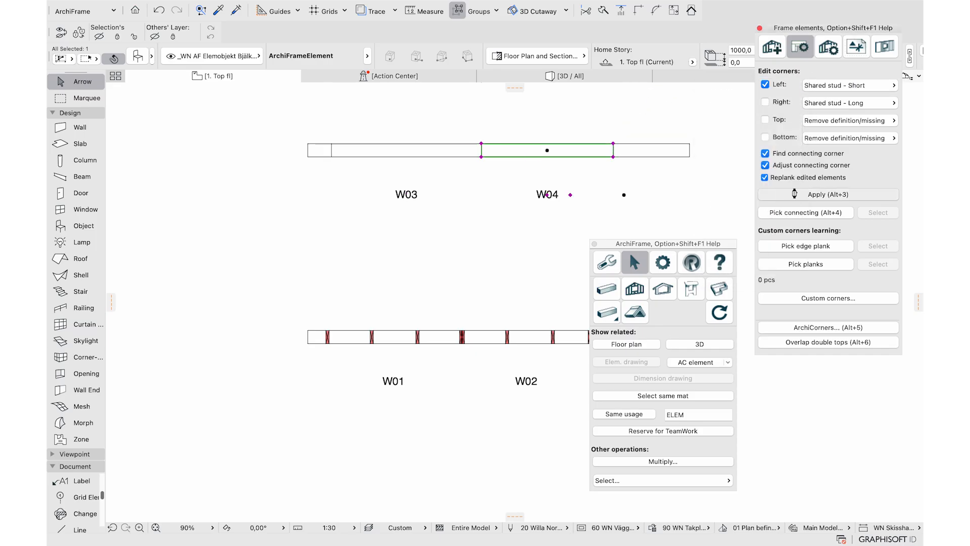
Generate planks for W03 and W04 and view their stud framing in 3D
left_click(336, 150, "shift")
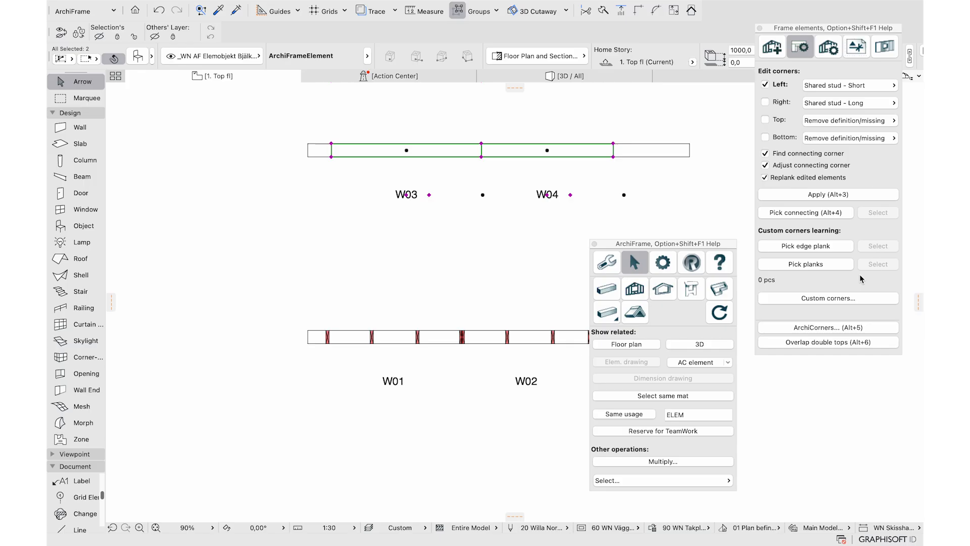
left_click(772, 46)
left_click(783, 438)
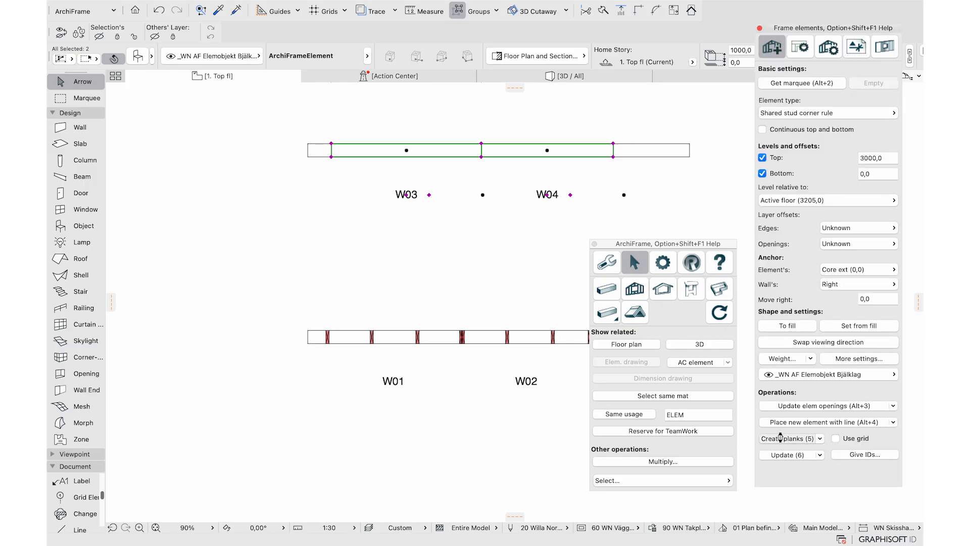
left_click(699, 344)
left_click(390, 289)
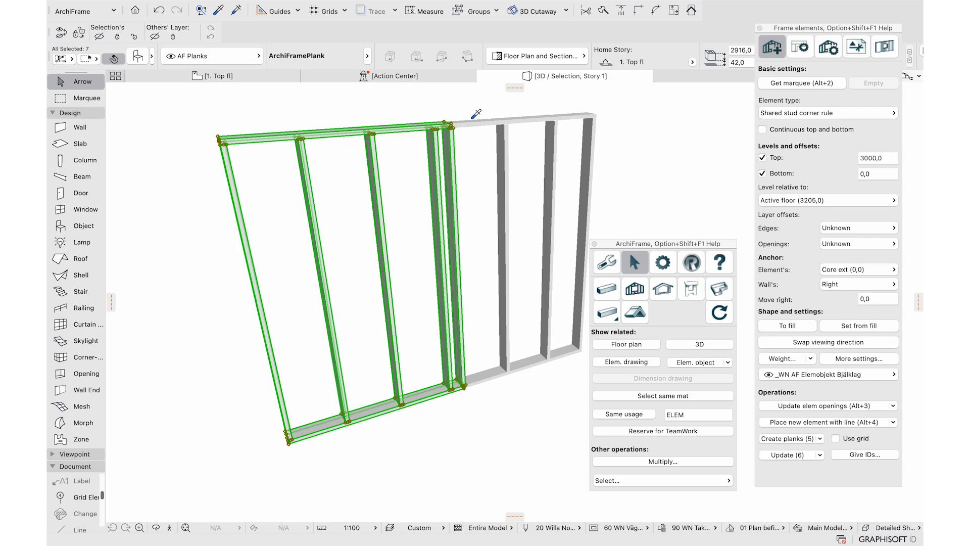
scroll(477, 120, "up", 5)
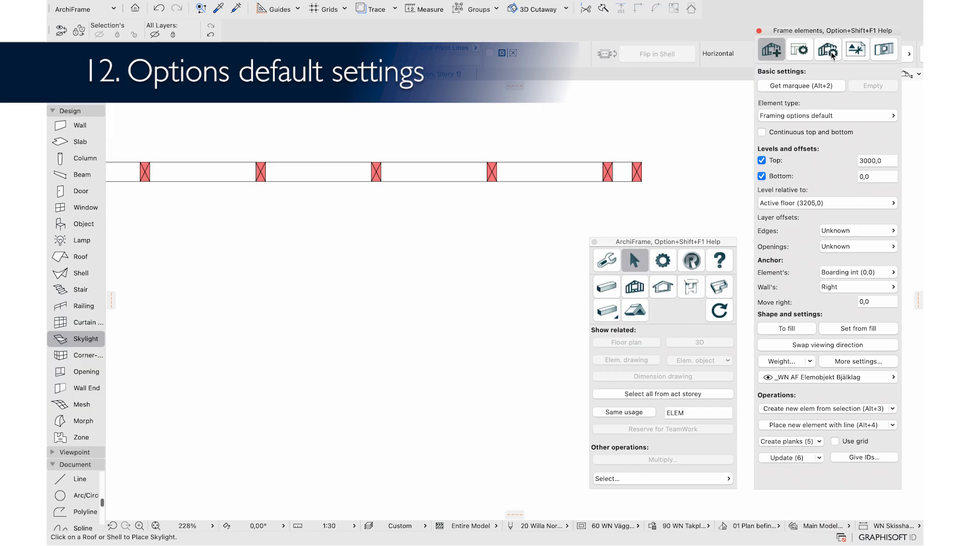
Inspect the current Top balk front settings and material in the framing options
left_click(826, 50)
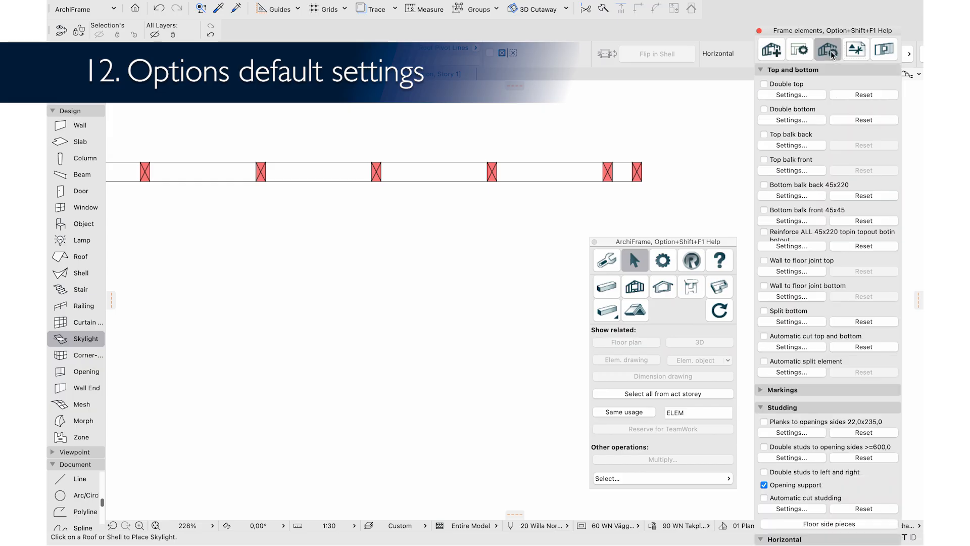
left_click(769, 169)
left_click(581, 186)
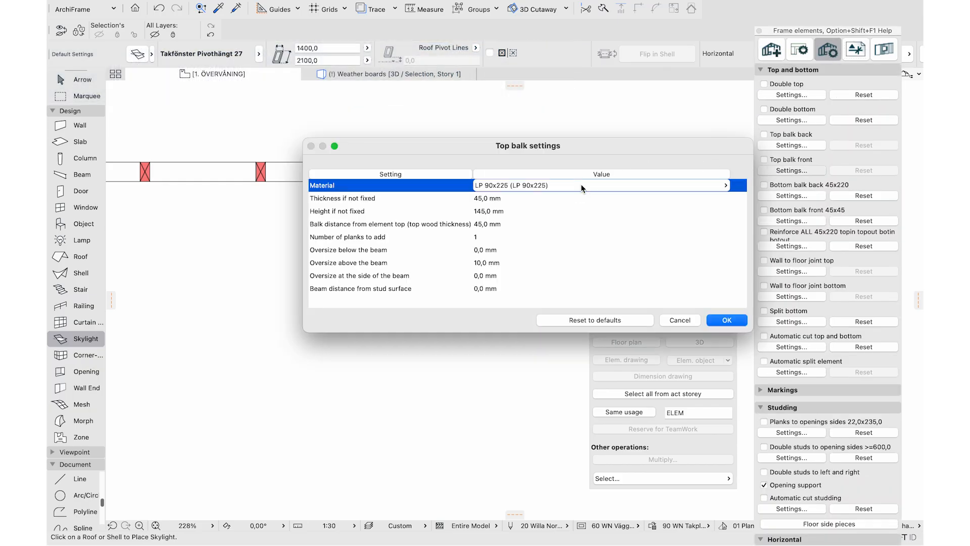
left_click(728, 320)
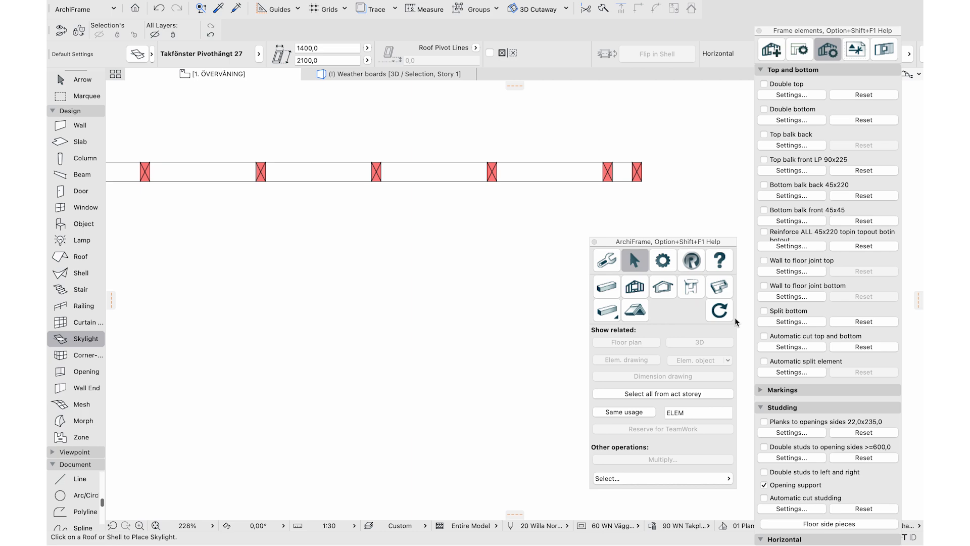
left_click(773, 50)
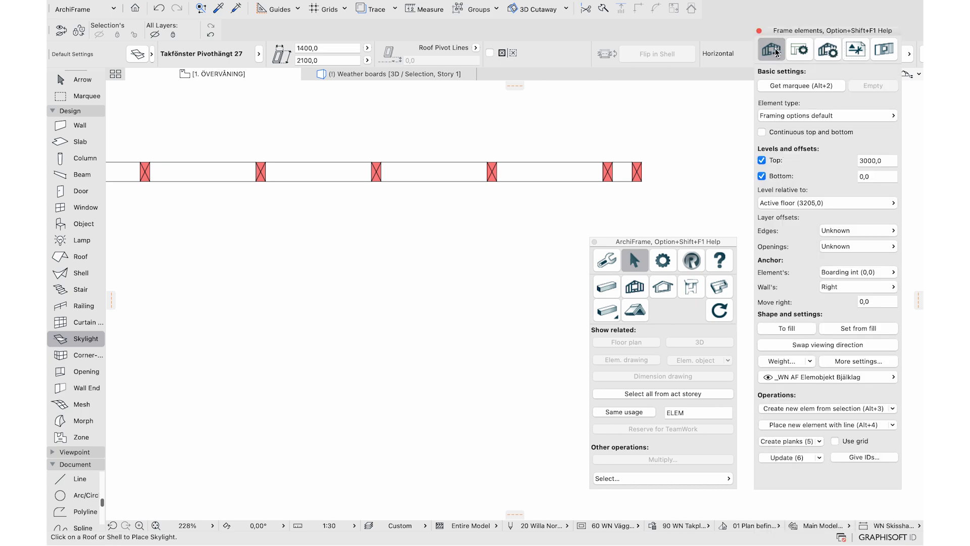
In Own element types, open the W 42x98 C/C 600 INSU core layer settings and enable editing
left_click(818, 116)
left_click(719, 115)
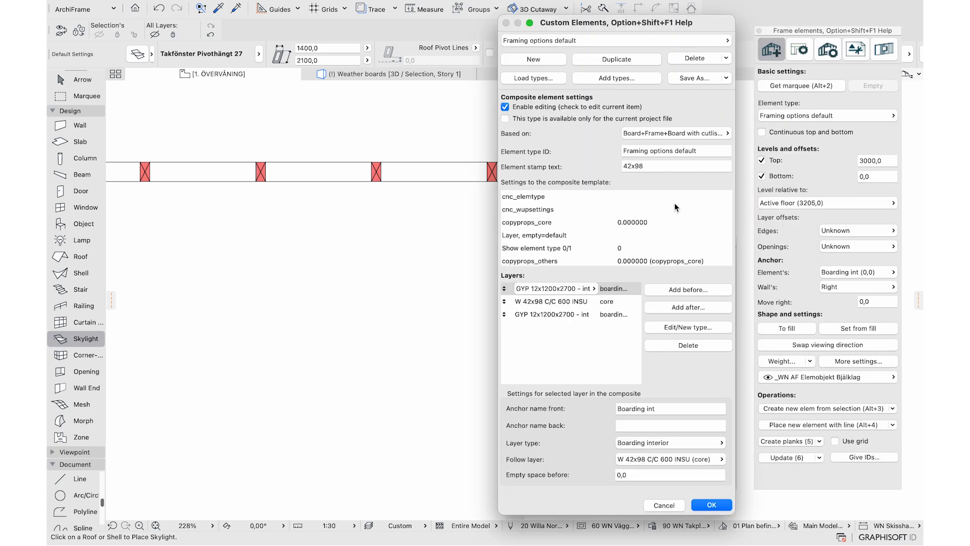
left_click(631, 302)
left_click(676, 328)
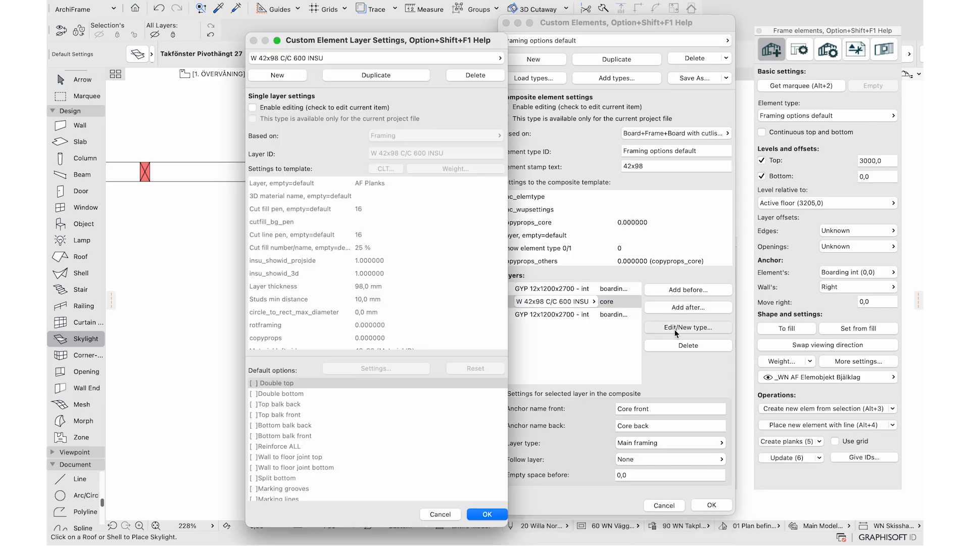
left_click(389, 109)
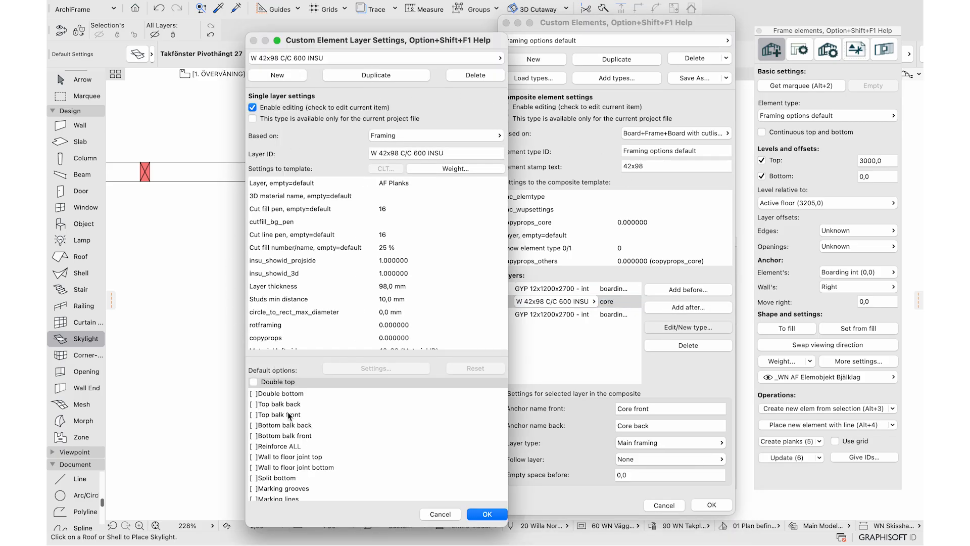
Turn on Top balk front by default with 48x220 material and confirm the element type
left_click(255, 415)
left_click(254, 414)
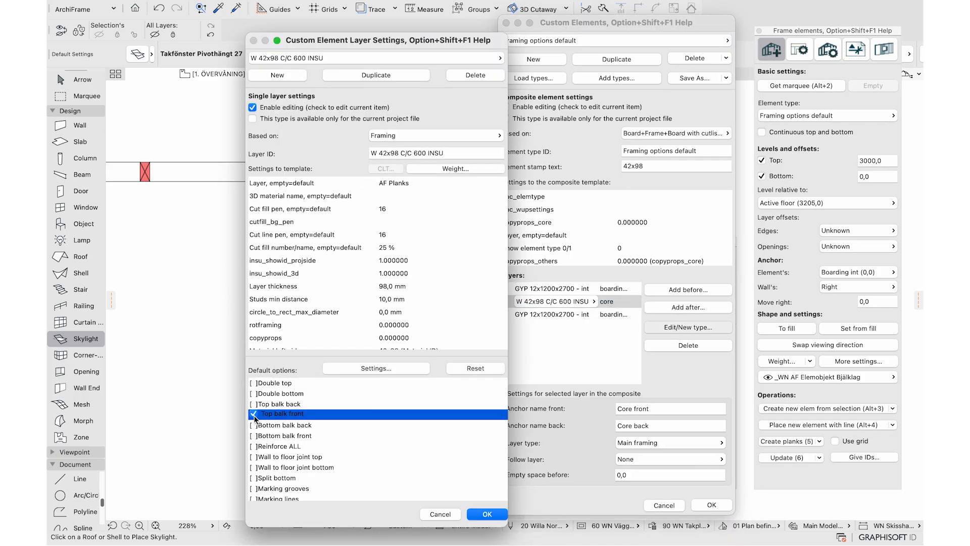
left_click(350, 373)
left_click(554, 188)
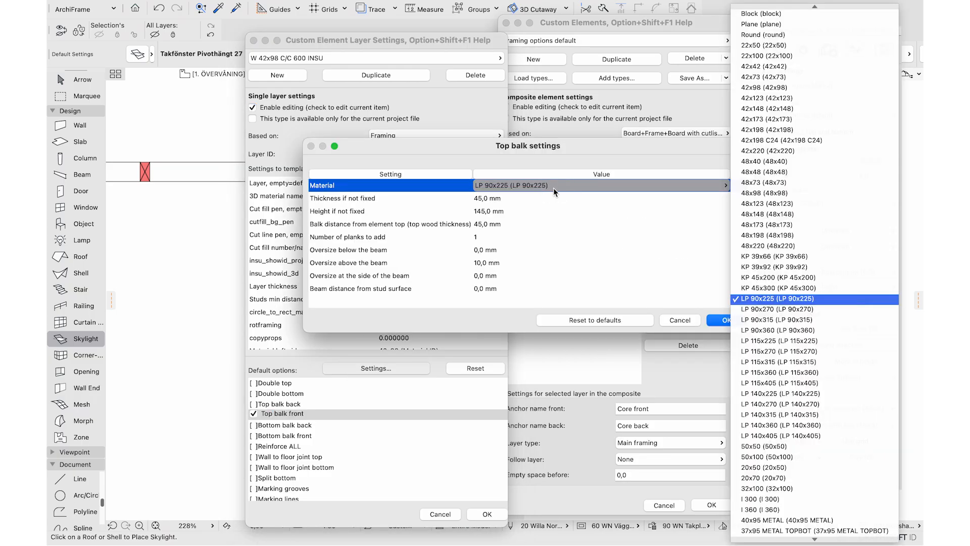
scroll(774, 132, "down", 3)
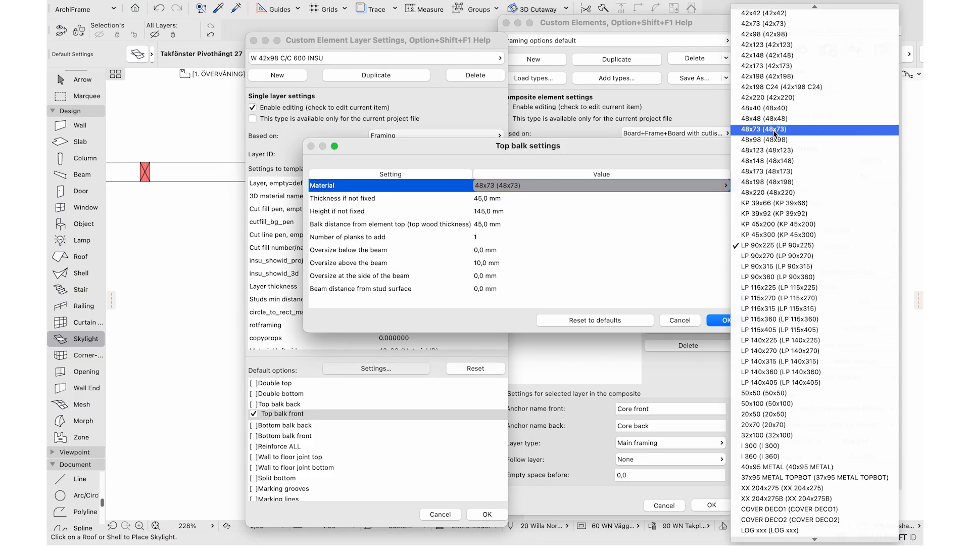
left_click(786, 195)
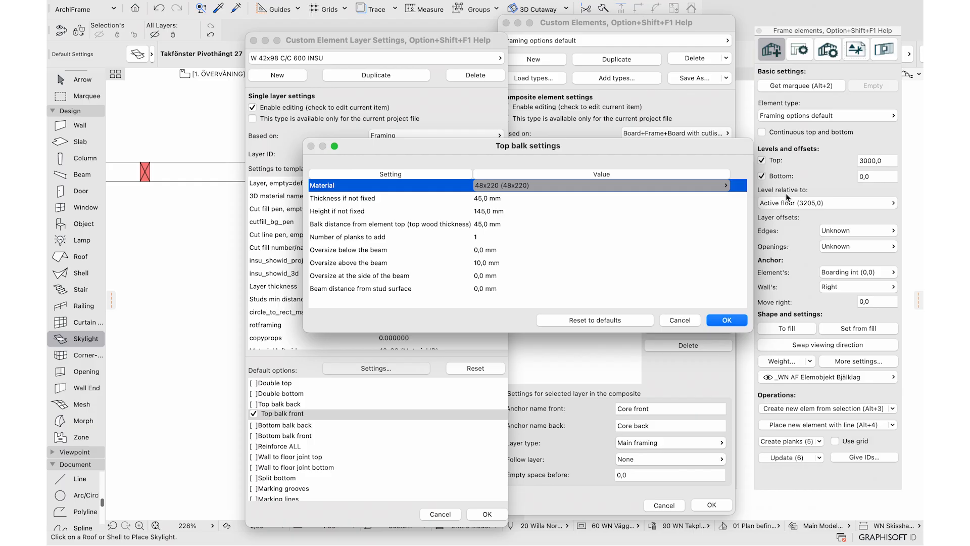
left_click(725, 320)
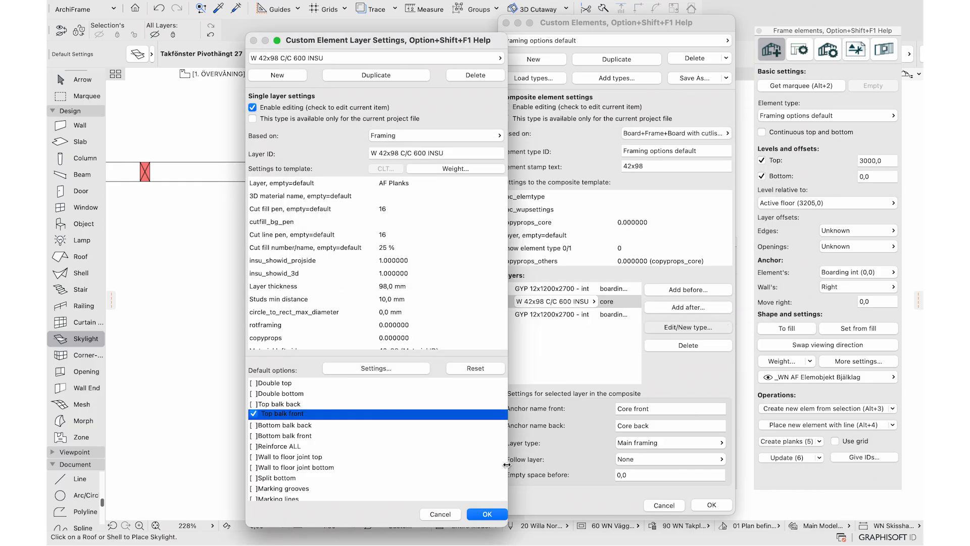
left_click(258, 415)
left_click(486, 514)
left_click(711, 504)
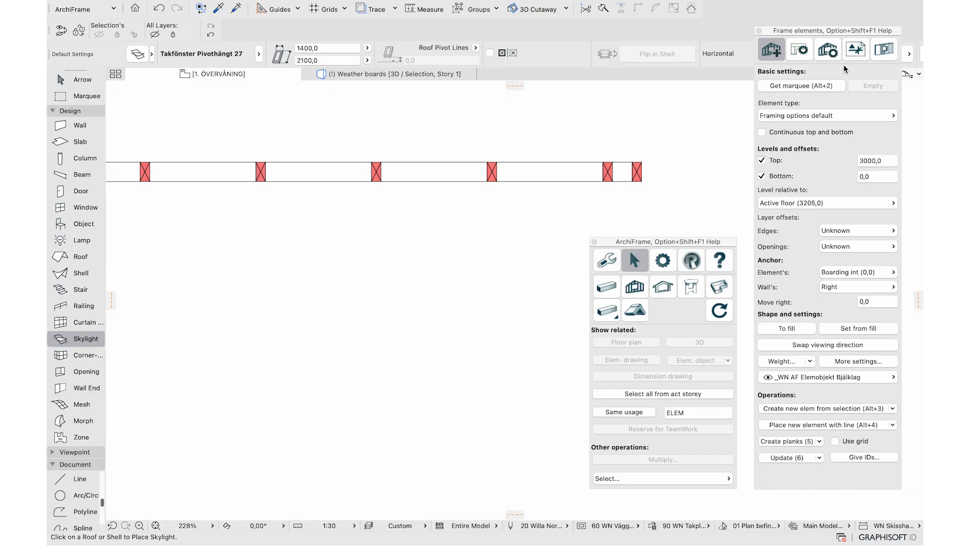
Reset Top balk front to the type default and verify its material is now 48x220
left_click(829, 52)
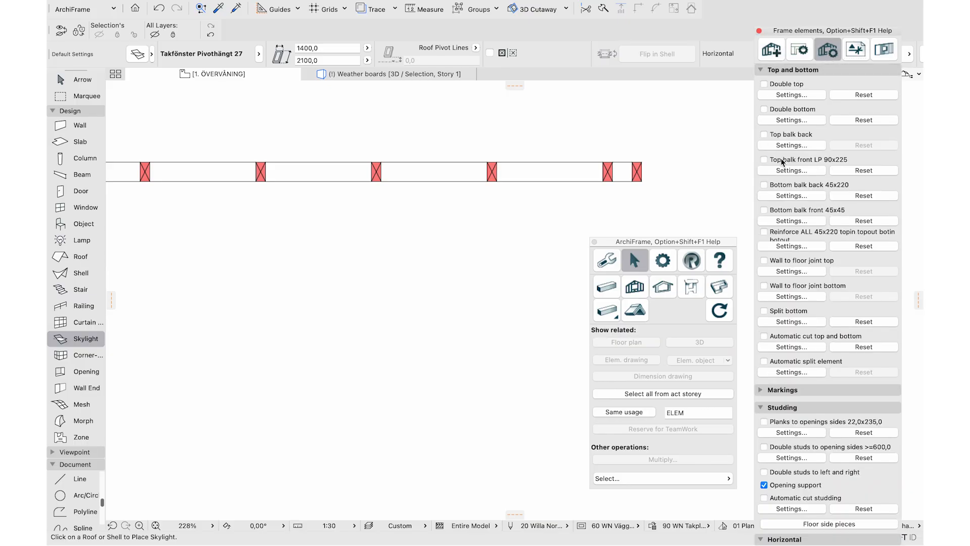
left_click(864, 174)
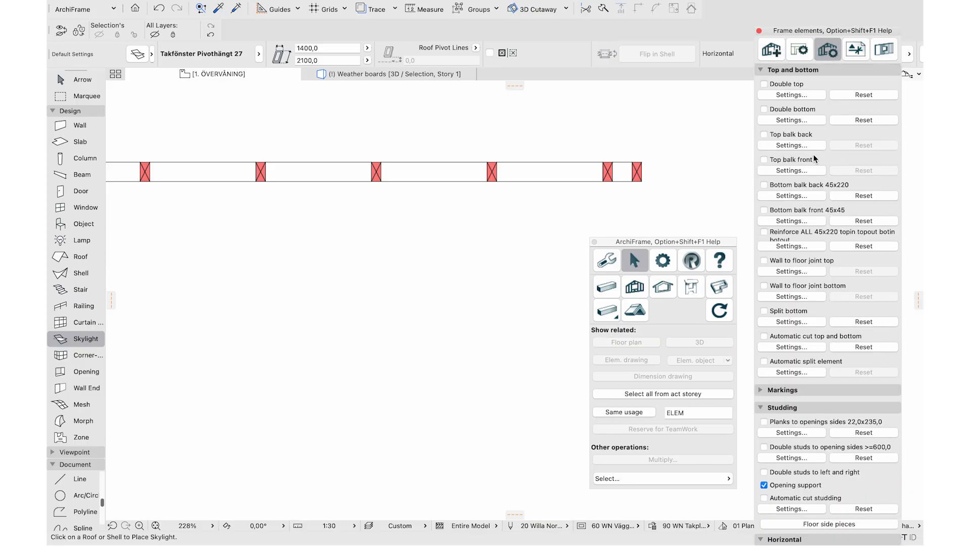
left_click(782, 172)
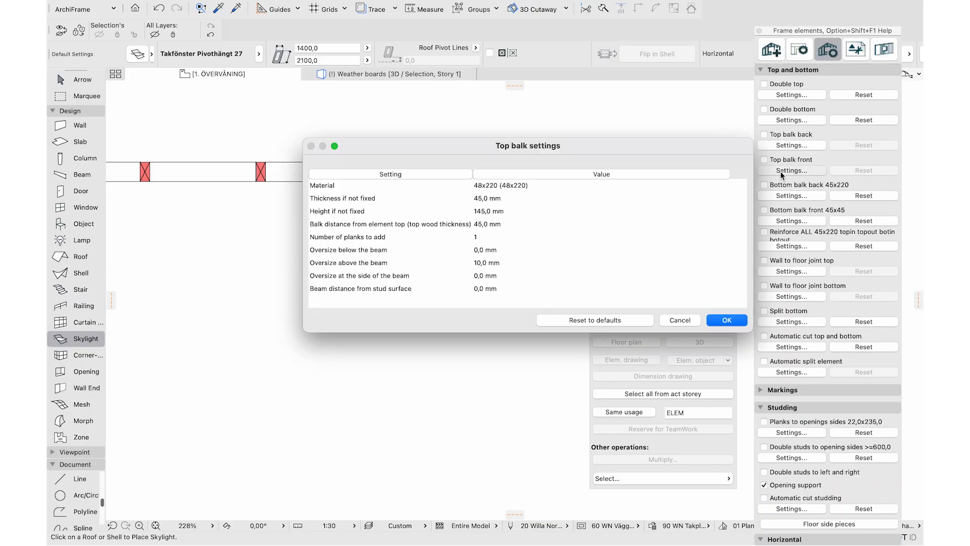
left_click(547, 187)
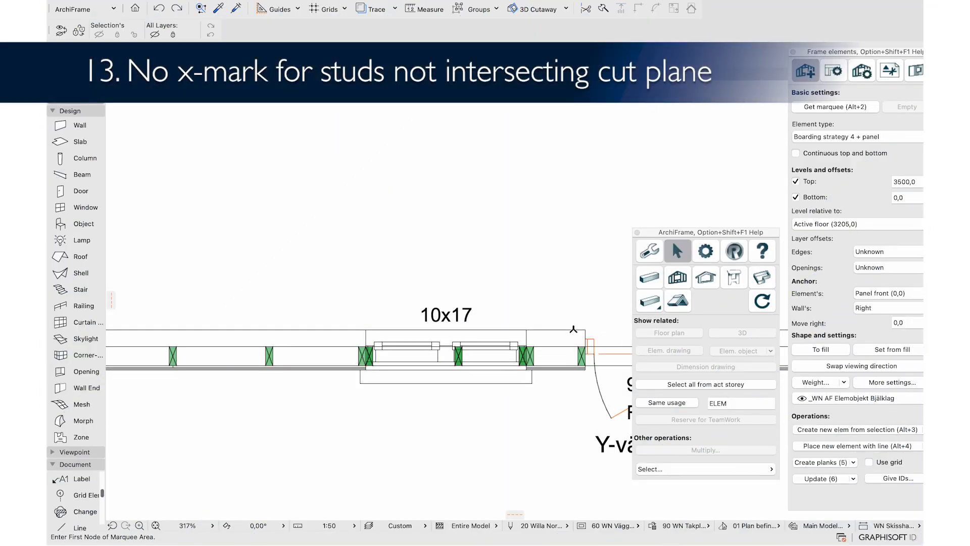
Set 'X-mark for studs not intersecting the cut plane' to 0 on the wall's selected studs
left_click(532, 360)
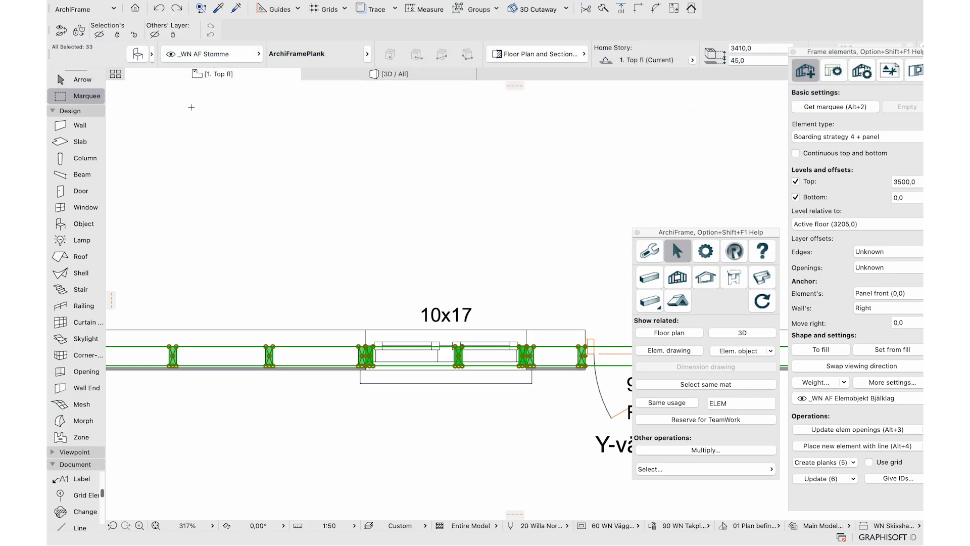
left_click(138, 55)
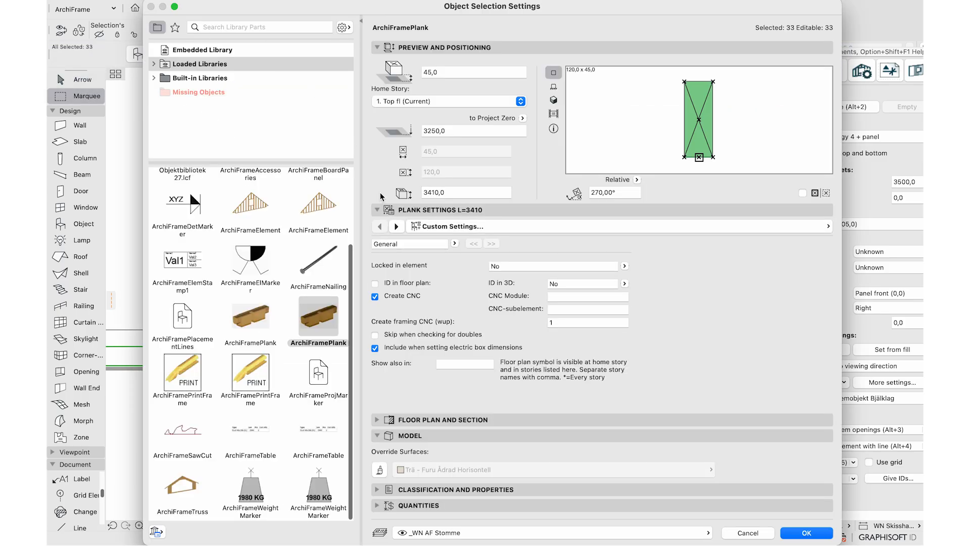
left_click(396, 226)
scroll(544, 325, "down", 4)
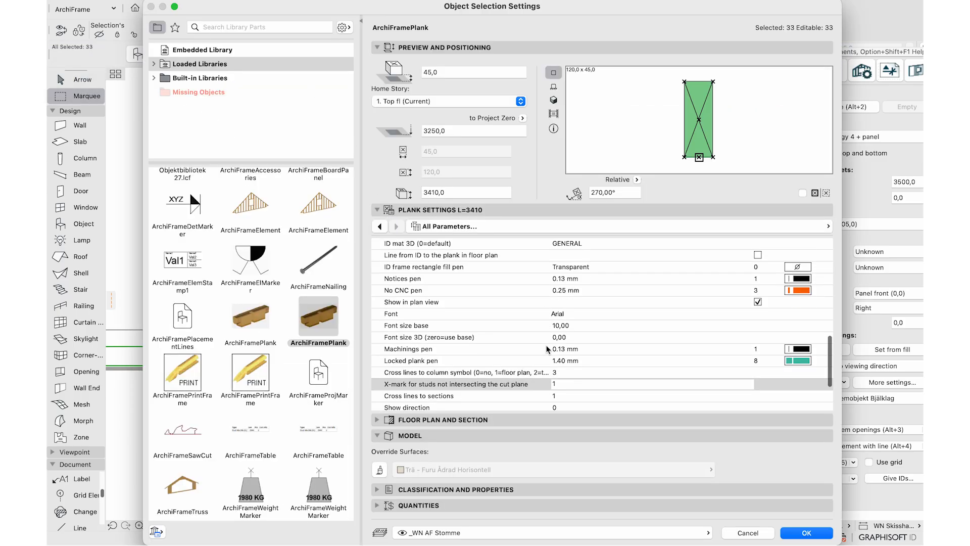
left_click(558, 365)
type("0")
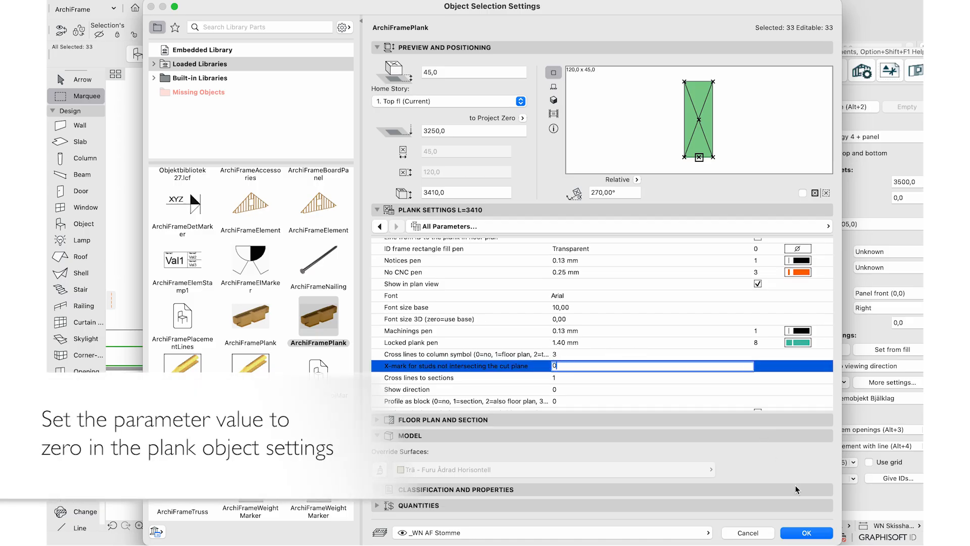
left_click(795, 533)
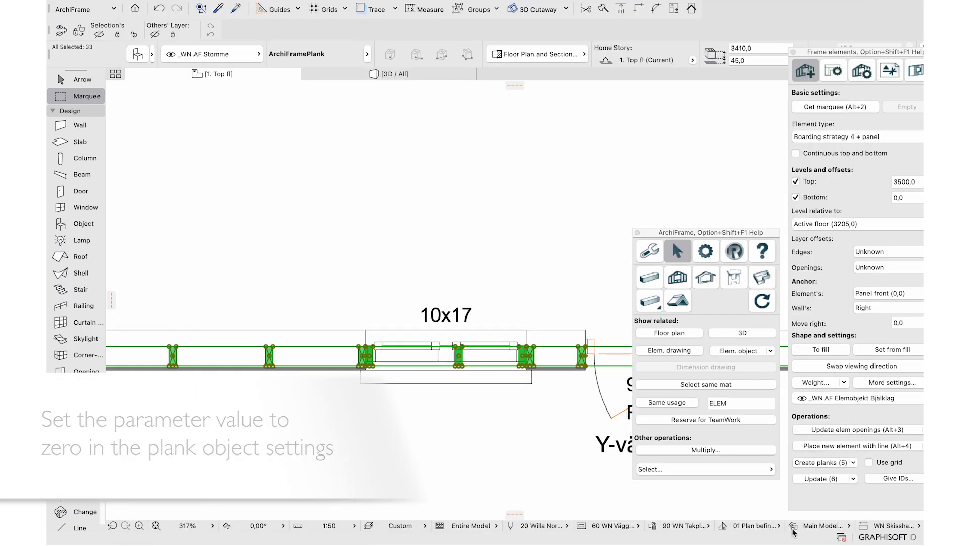
scroll(543, 358, "up", 3)
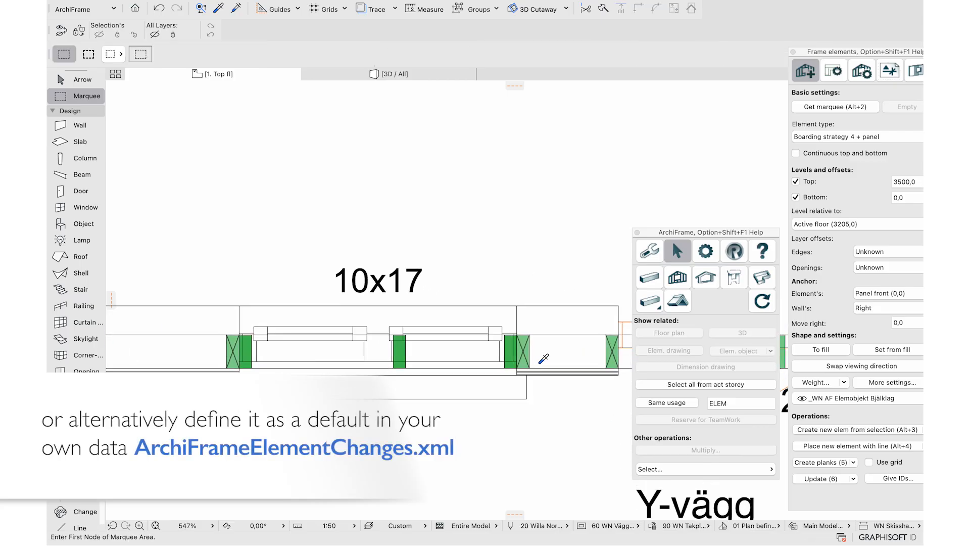
key("ctrl+a")
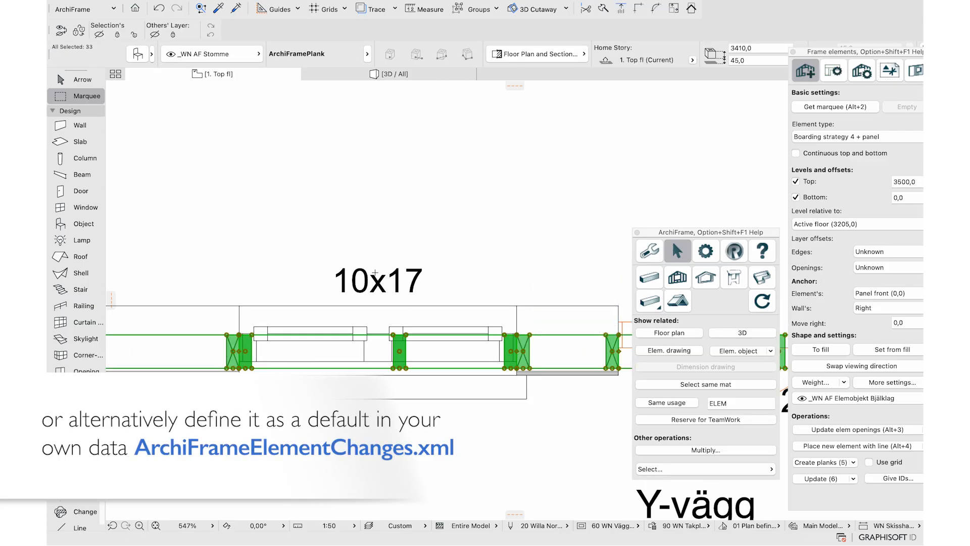
Open the ArchiFramePlank library object and show its parameter table
left_click(129, 5)
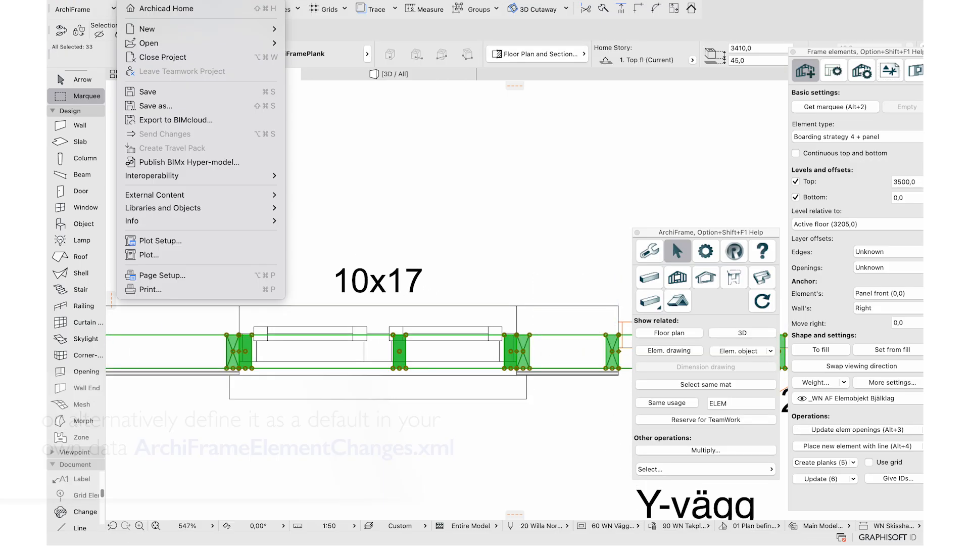
mouse_move(179, 209)
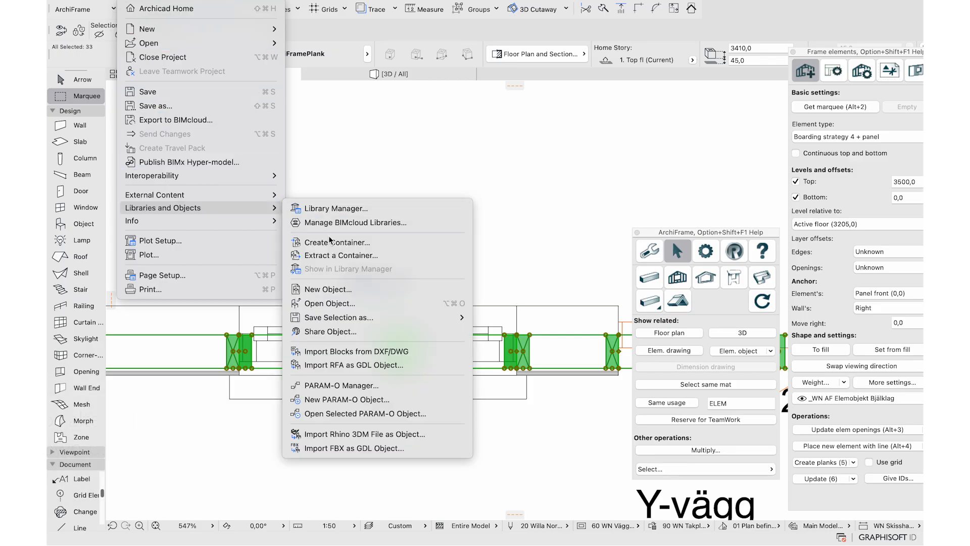
left_click(331, 303)
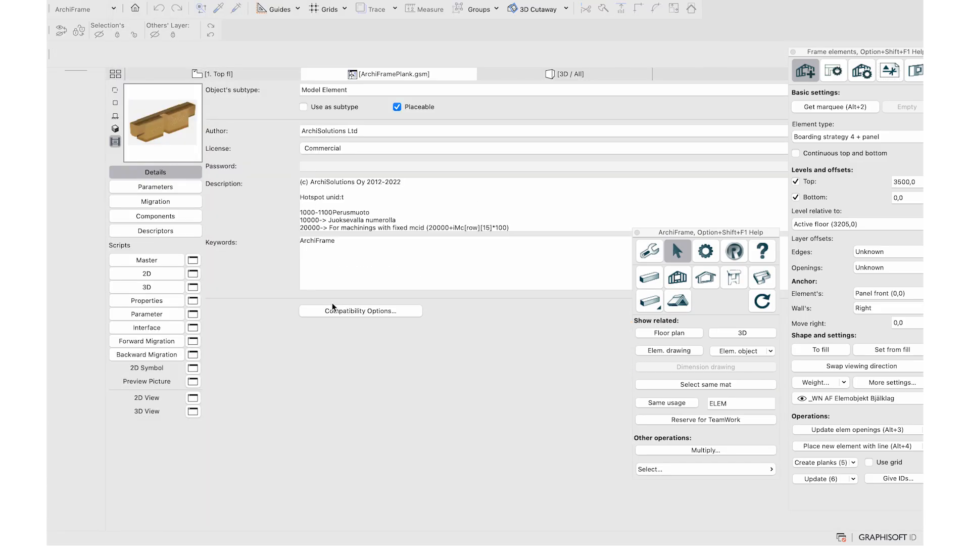
left_click(177, 187)
Search the parameters for 'x', select the iNoCutXMark variable name, and switch to Brackets
left_click(374, 90)
type("x")
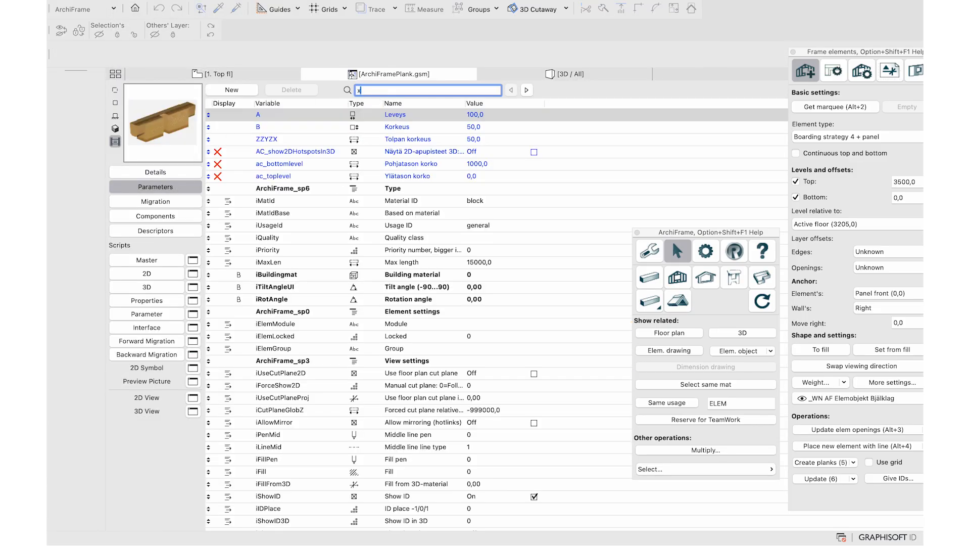
left_click(526, 90)
left_click(526, 90)
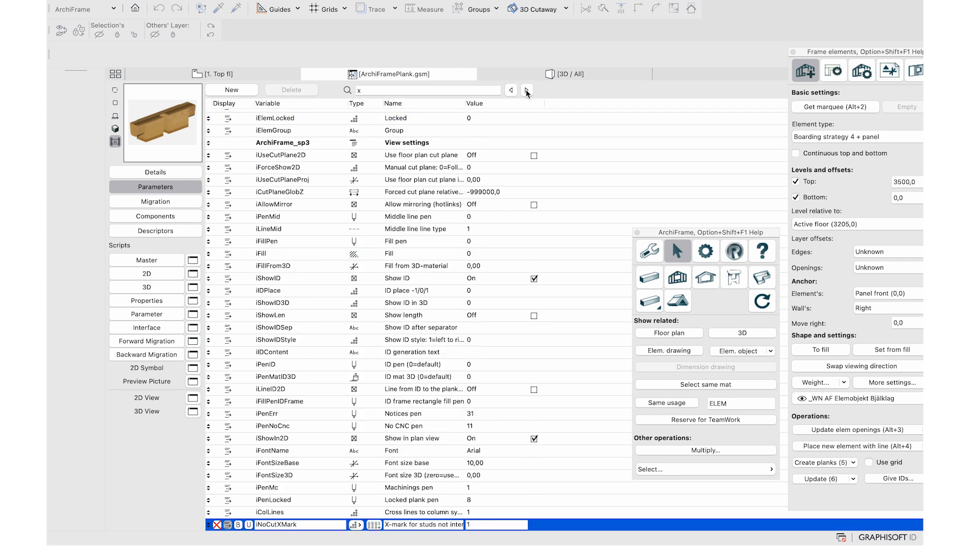
scroll(400, 522, "down", 2)
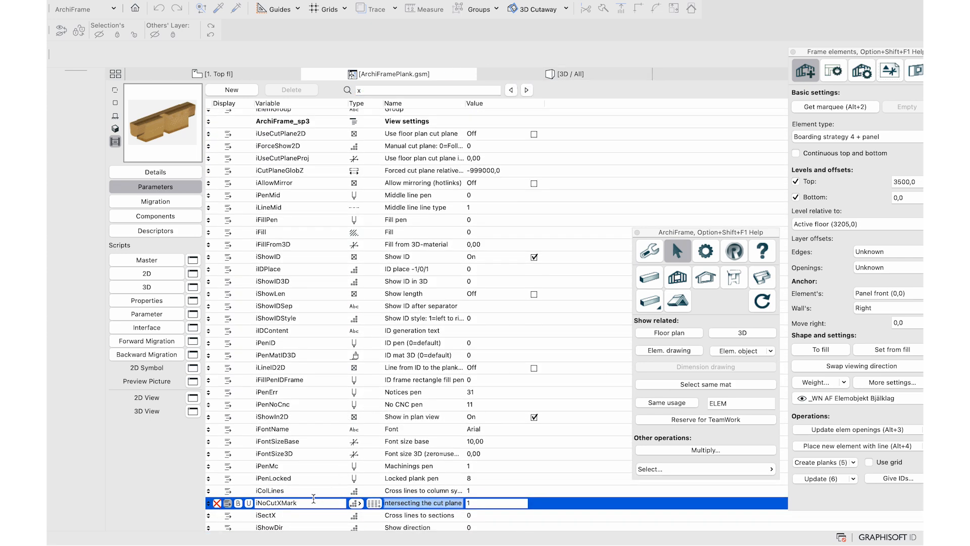
double_click(312, 503)
key("super+c")
key("super+Tab")
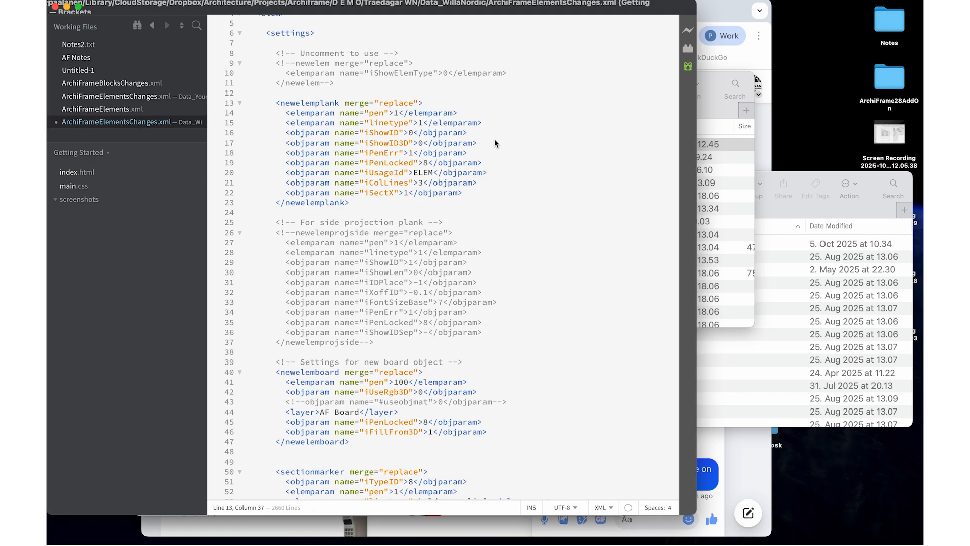
Add a copy of the iShowID objparam line to the newelemplank block
left_click(491, 124)
key("Return")
key("Return")
key("Return")
key("super+v")
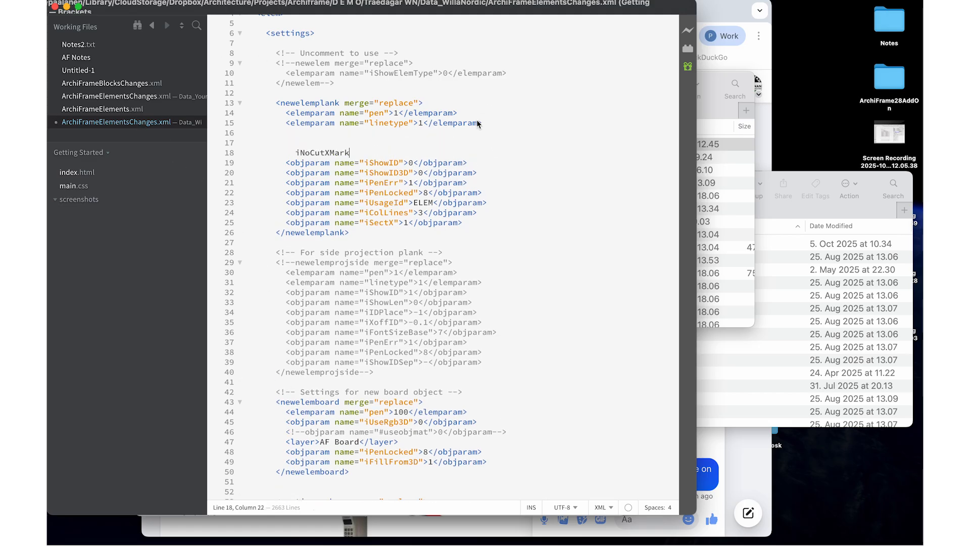
triple_click(378, 165)
key("super+c")
left_click(344, 145)
double_click(333, 145)
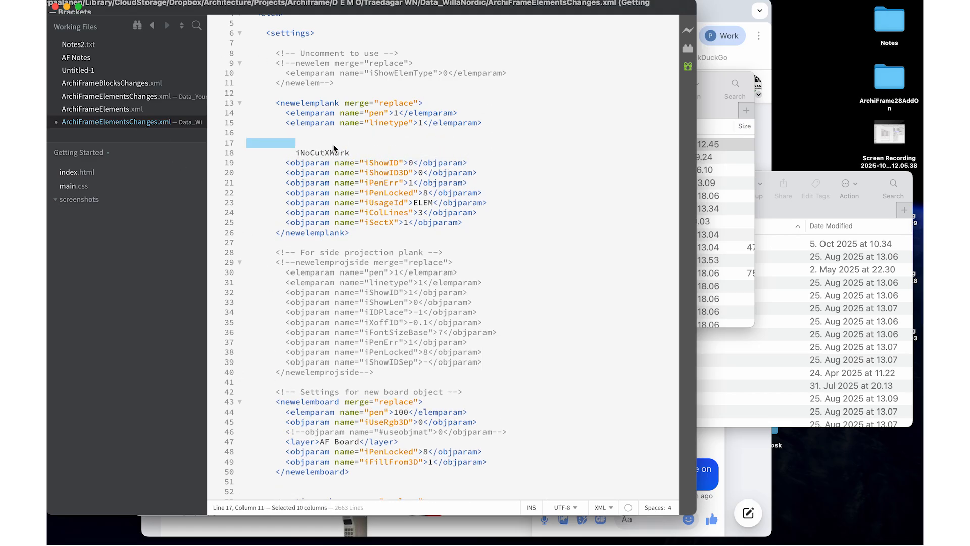
key("super+v")
double_click(324, 162)
key("super+x")
key("BackSpace")
key("BackSpace")
key("BackSpace")
key("BackSpace")
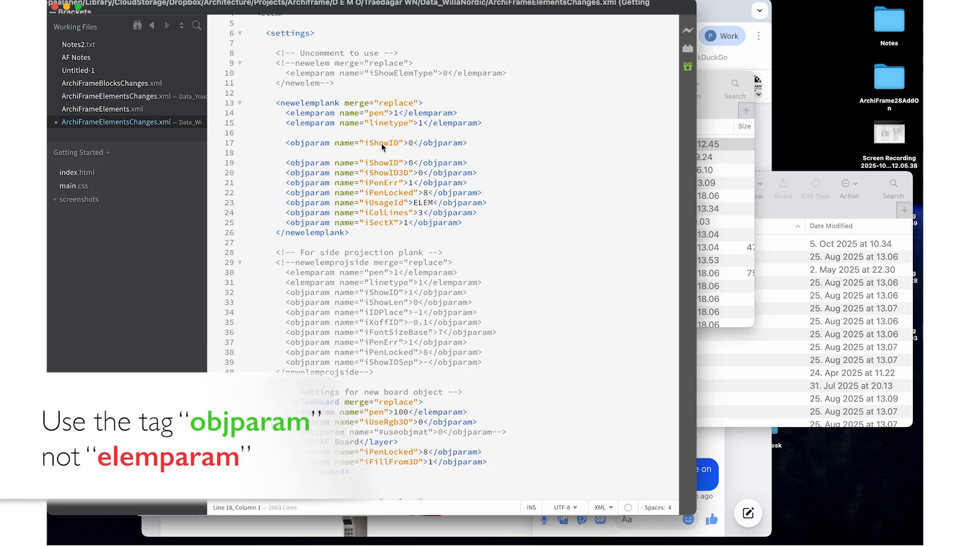
Replace iShowID with iNoCutXMark in the new line and save ArchiFrameElementsChanges.xml
double_click(382, 143)
key("super+v")
left_click(121, 0)
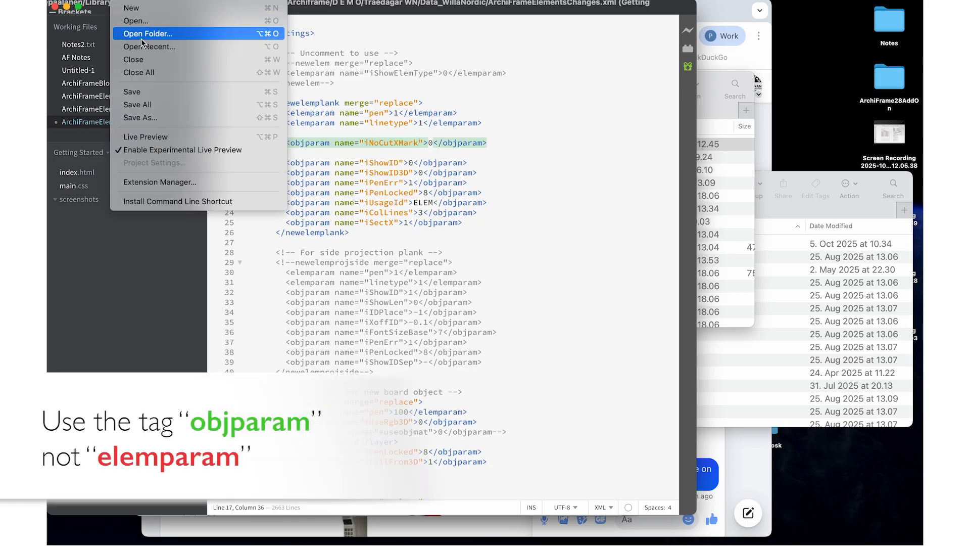
left_click(150, 94)
key("super+Tab")
Reload the ArchiFrame settings on the Top fl plan and recreate the selected element's planks
left_click(270, 75)
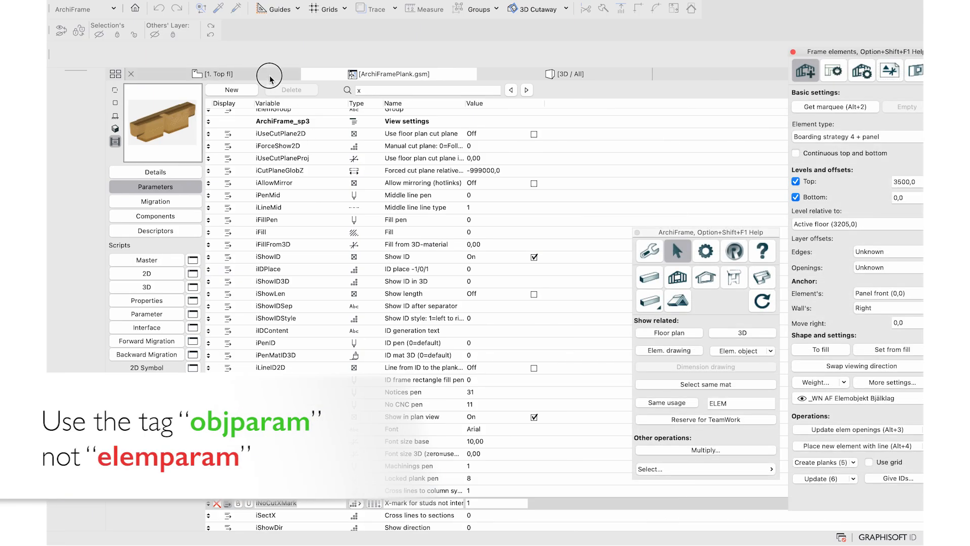
left_click(707, 252)
left_click(747, 226)
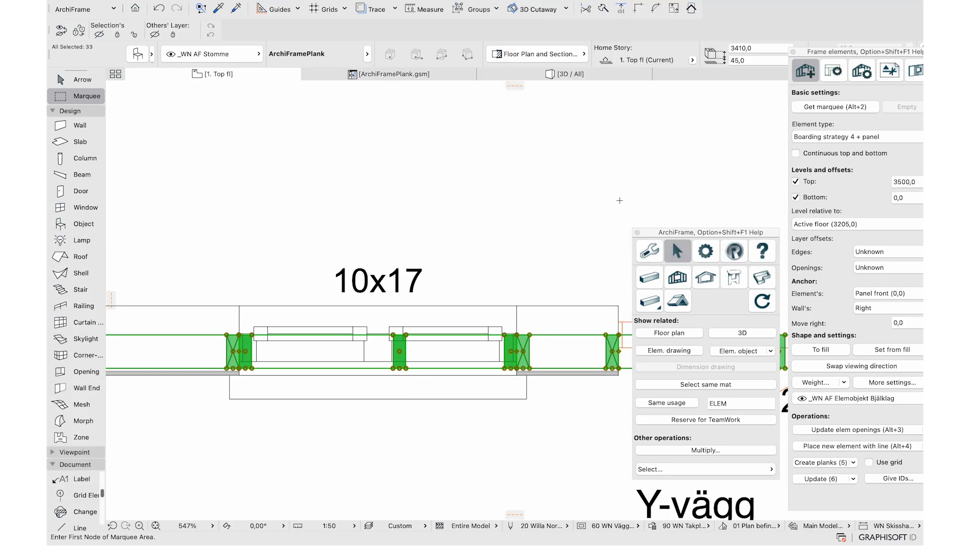
key("super+t")
left_click(396, 228)
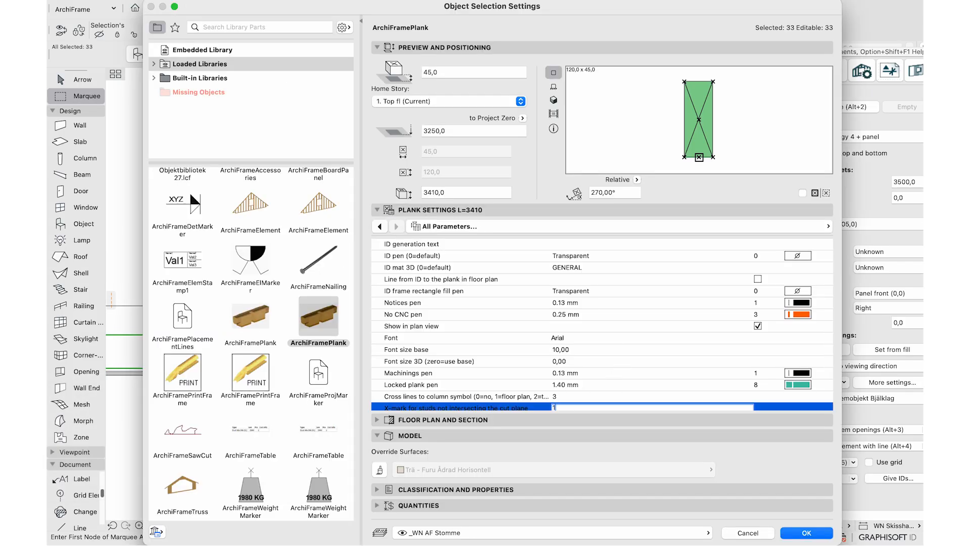
left_click(792, 534)
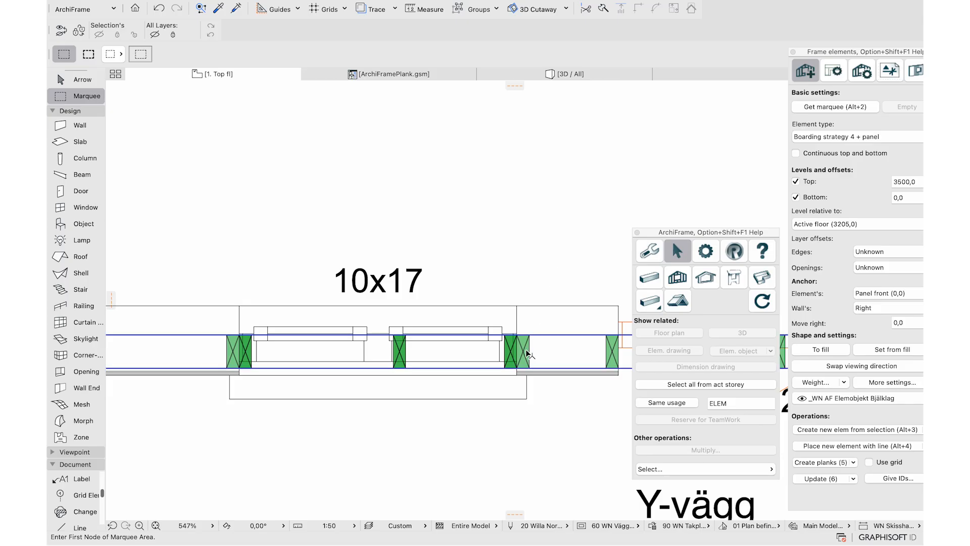
left_click(819, 463)
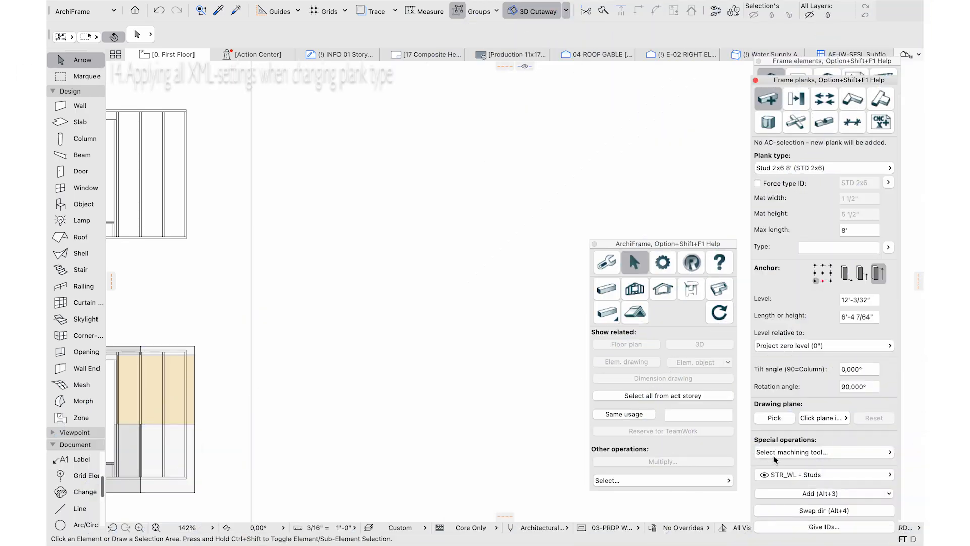
Draw a new angled plank and review its classifications and full parameter list
left_click(801, 494)
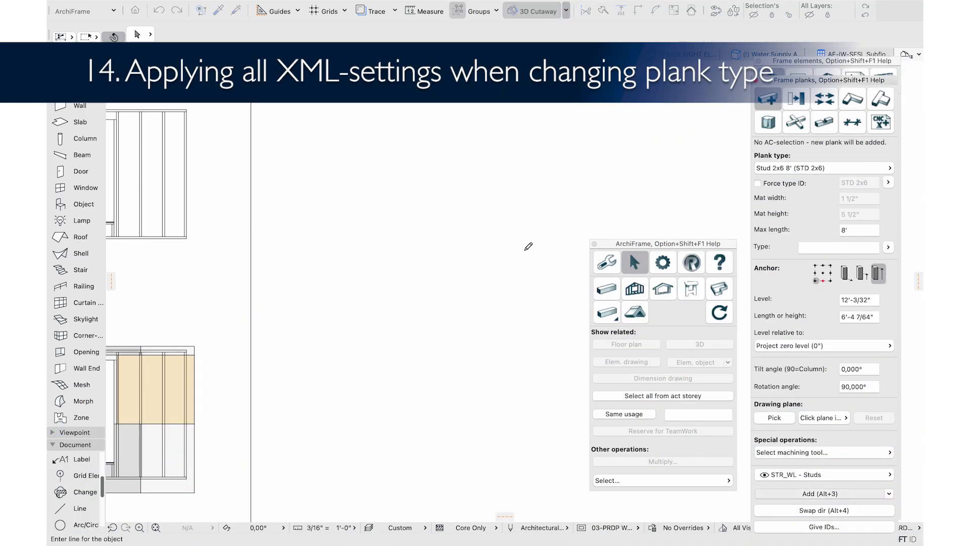
left_click(524, 249)
left_click(616, 177)
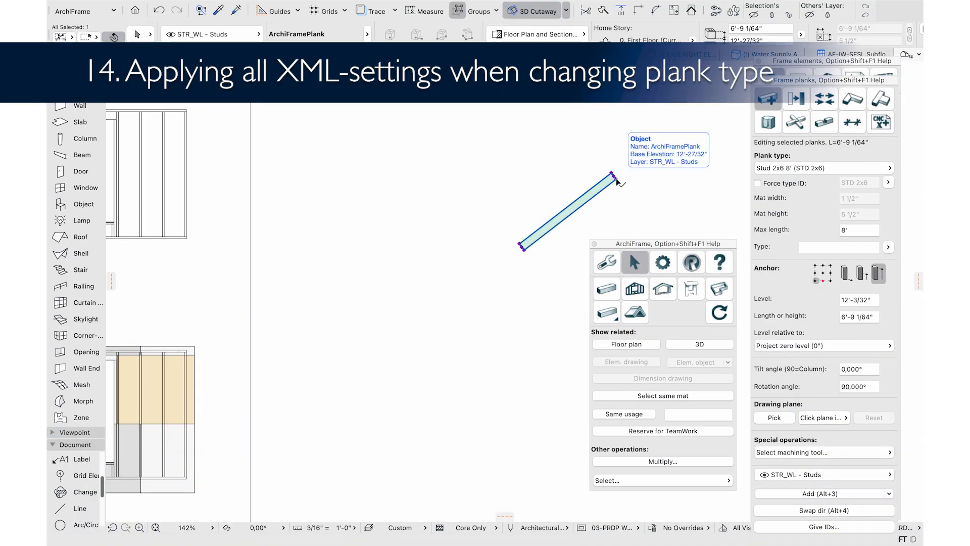
scroll(690, 40, "right", 10)
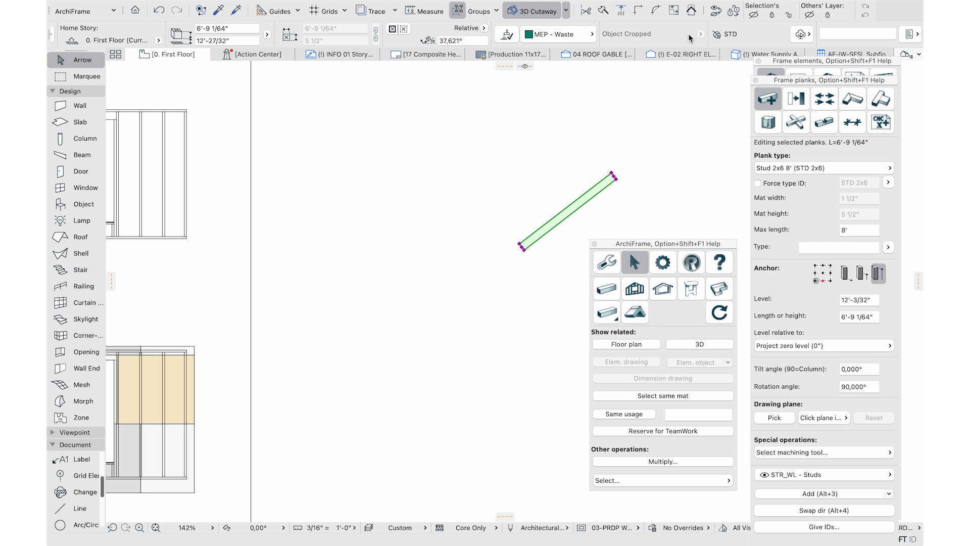
left_click(801, 34)
scroll(398, 42, "left", 10)
left_click(137, 35)
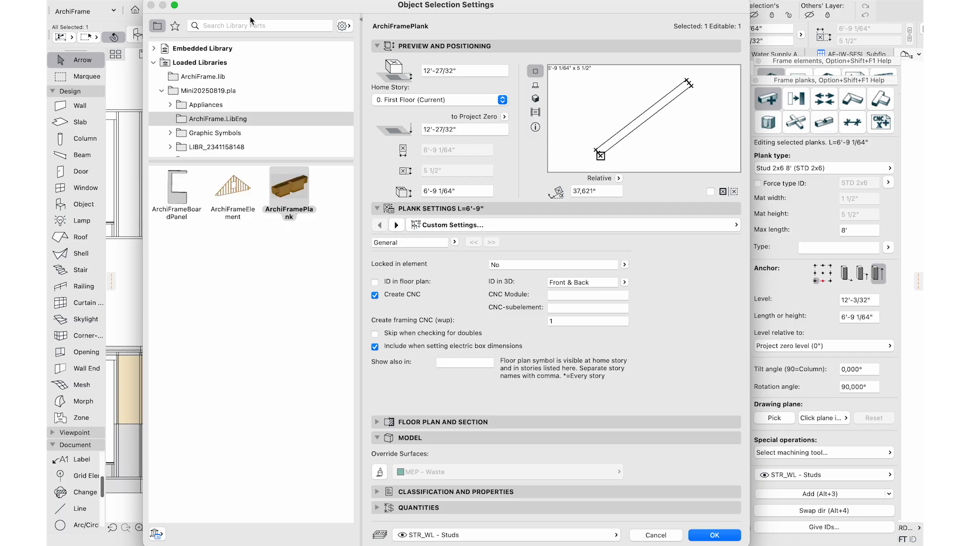
left_click(397, 224)
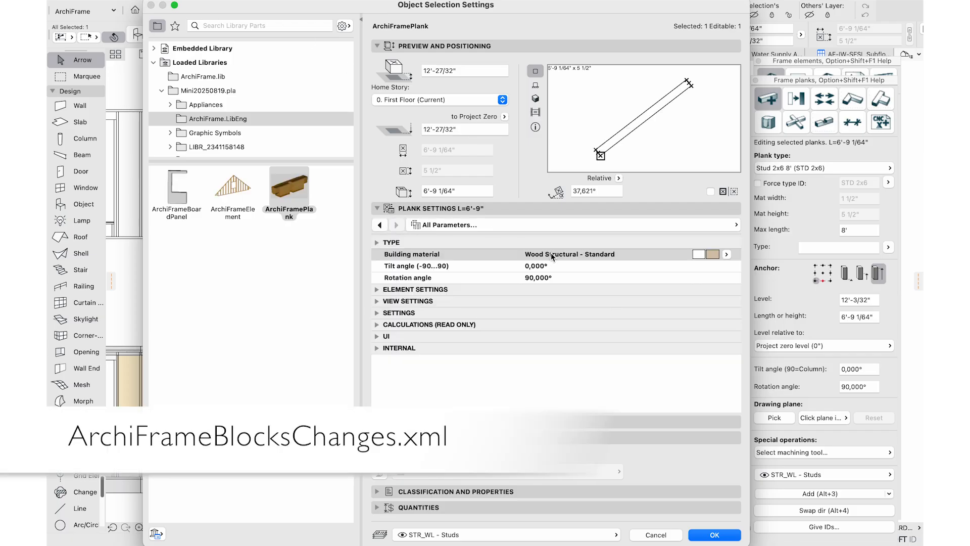
left_click(714, 534)
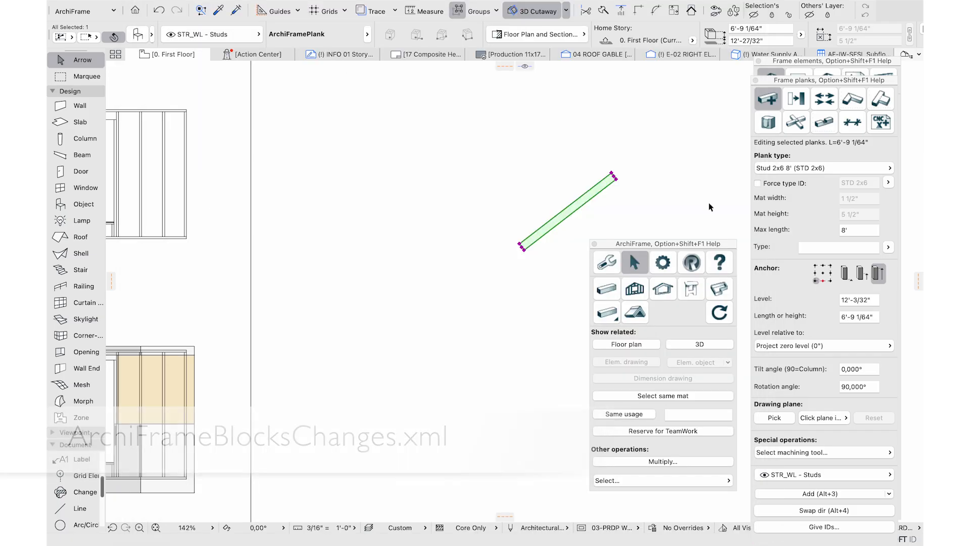
Change the plank to Plywood Component type and confirm its building material is Plywood
left_click(781, 170)
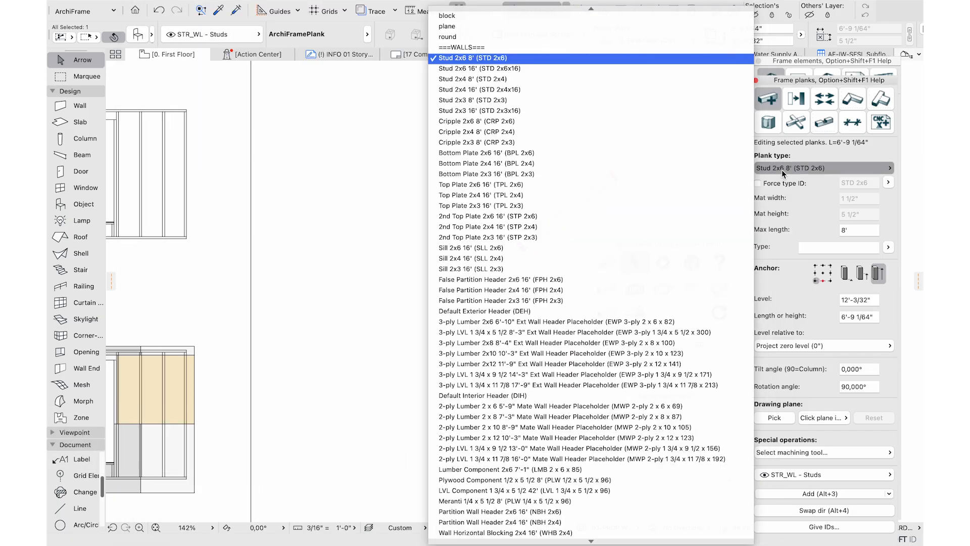
left_click(558, 480)
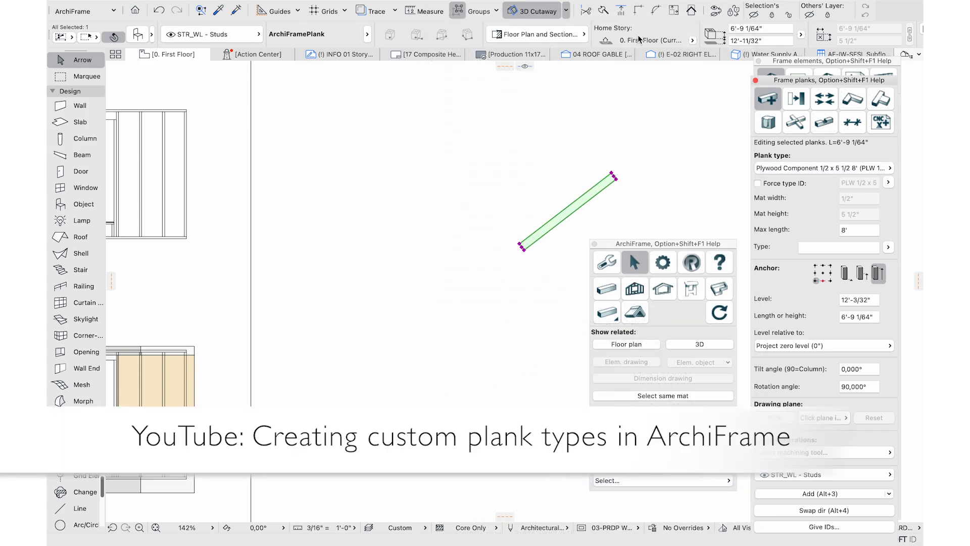
scroll(639, 39, "right", 5)
left_click(806, 35)
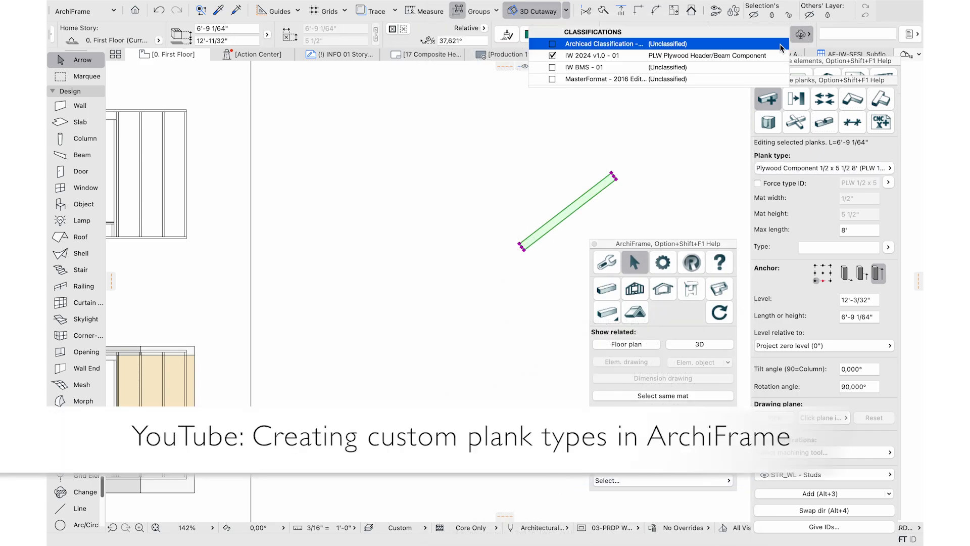
left_click(556, 110)
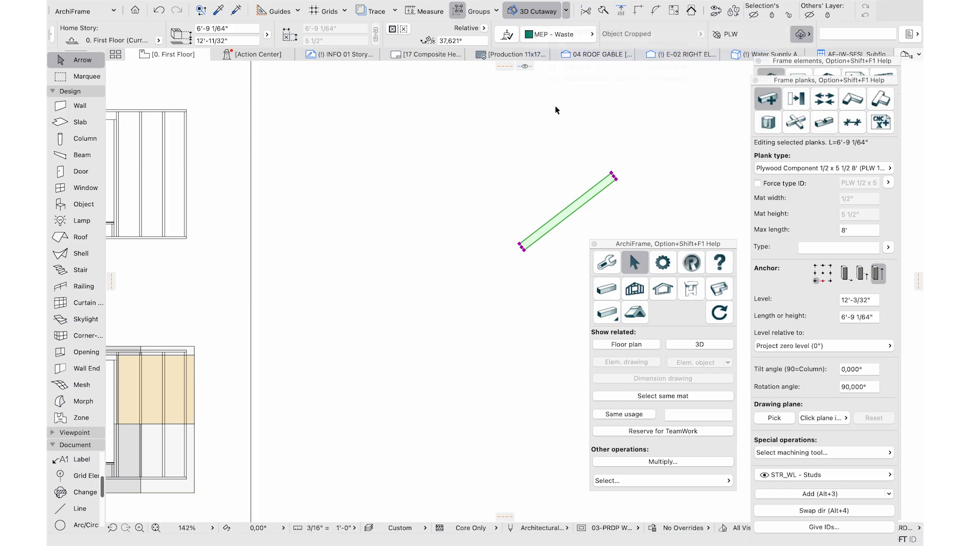
scroll(412, 35, "left", 5)
left_click(137, 35)
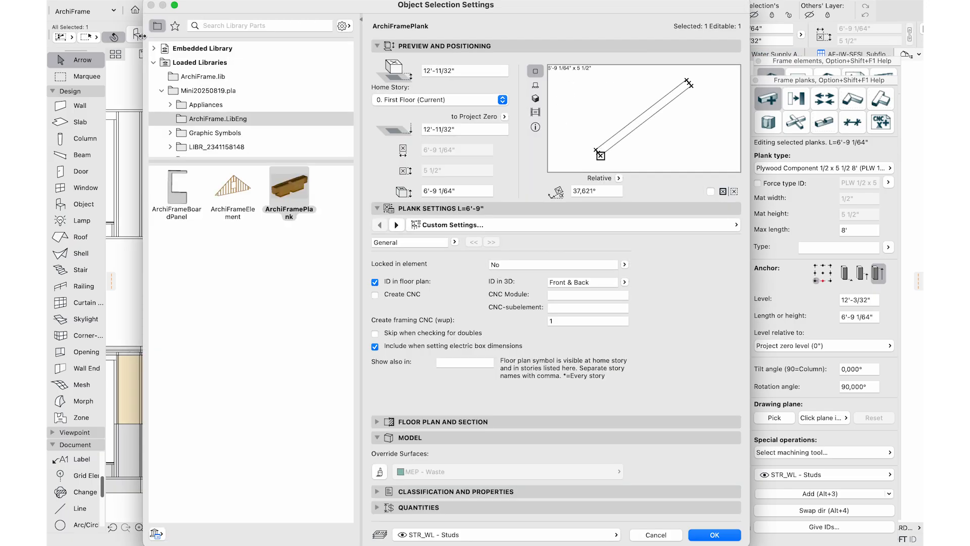
left_click(398, 223)
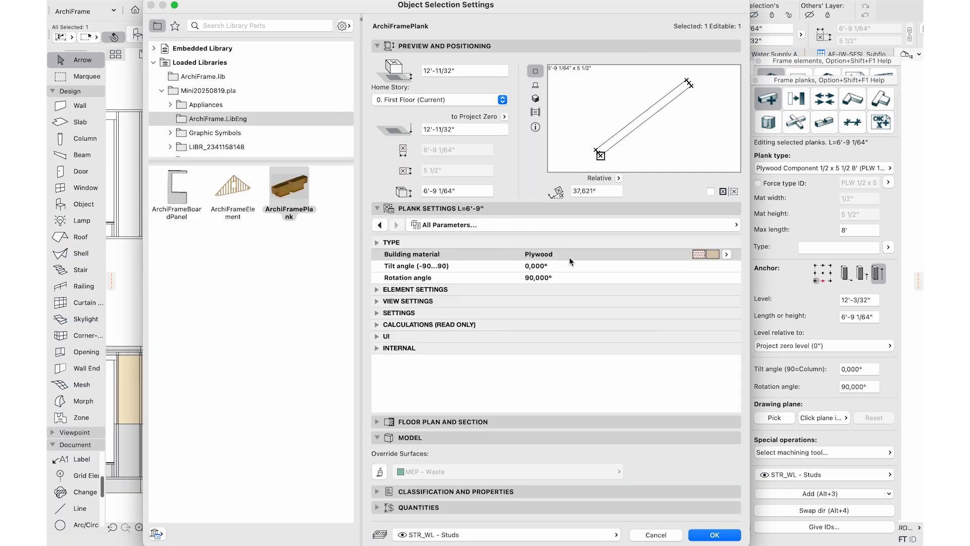
left_click(713, 535)
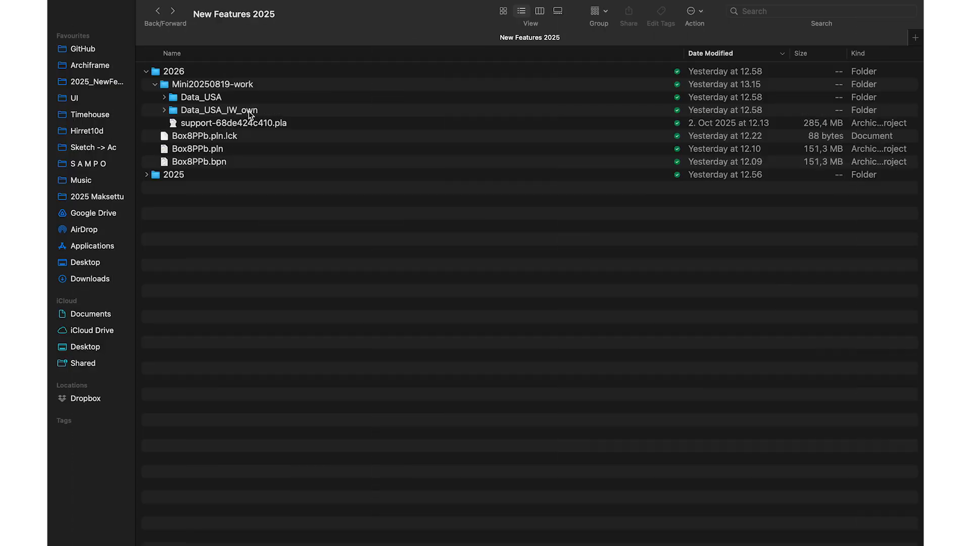
double_click(237, 110)
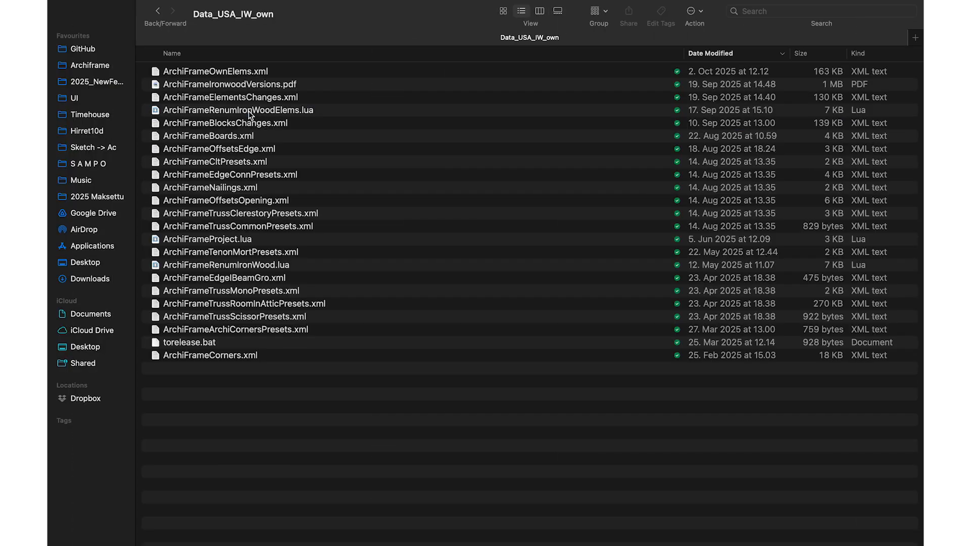
Open ArchiFrameBlocksChanges.xml with Brackets from Finder's context menu
left_click(282, 124)
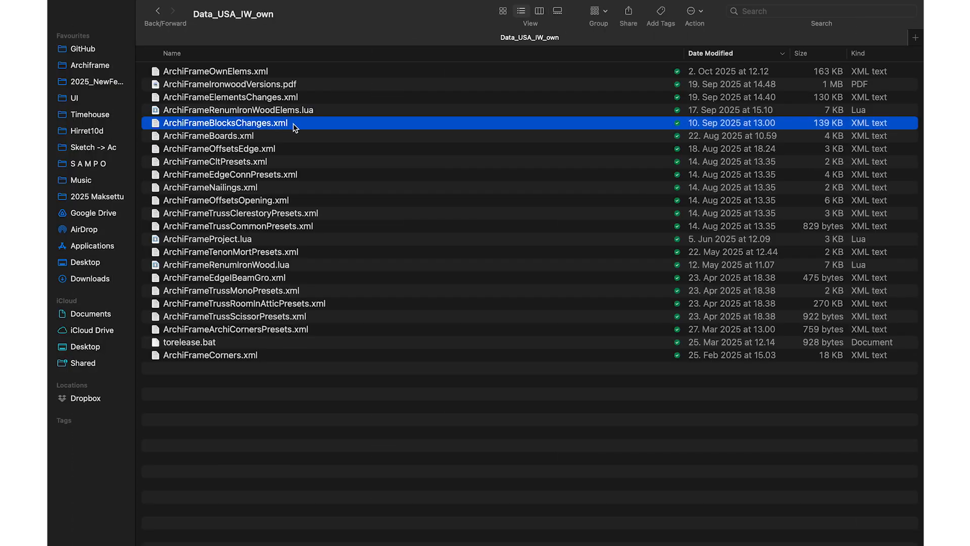
right_click(282, 126)
mouse_move(444, 142)
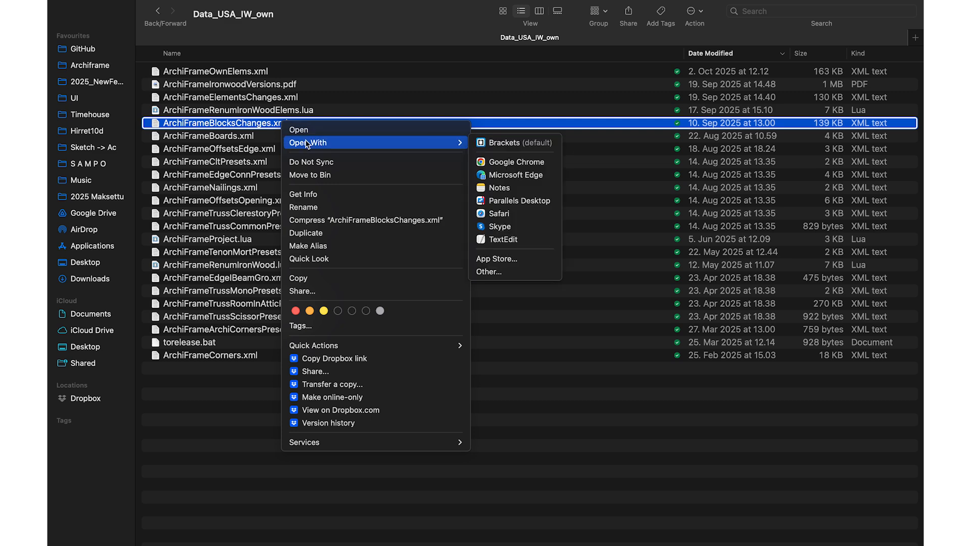
left_click(503, 144)
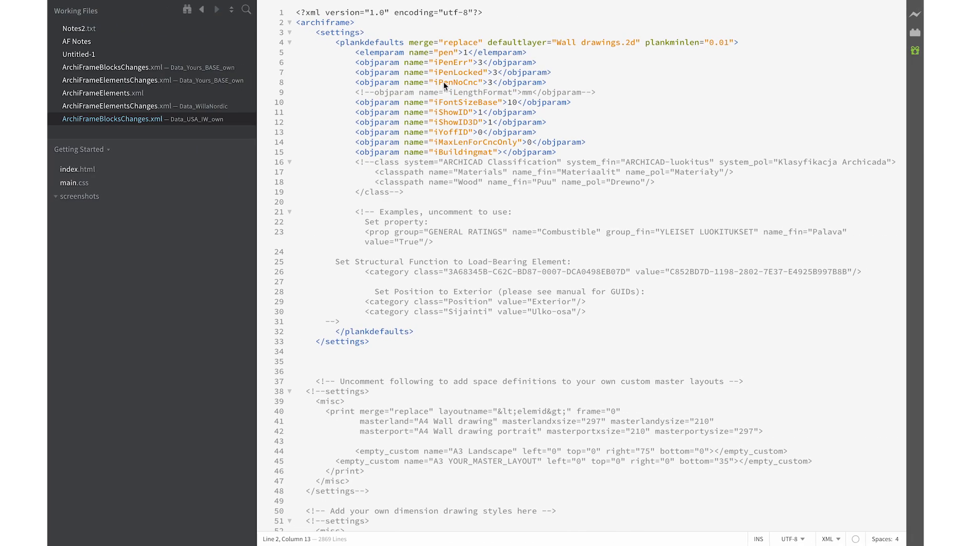
Search the file for 'std' and inspect the stud entry's iBuildingmat and STD classpath
mouse_move(202, 0)
left_click(121, 0)
mouse_move(149, 0)
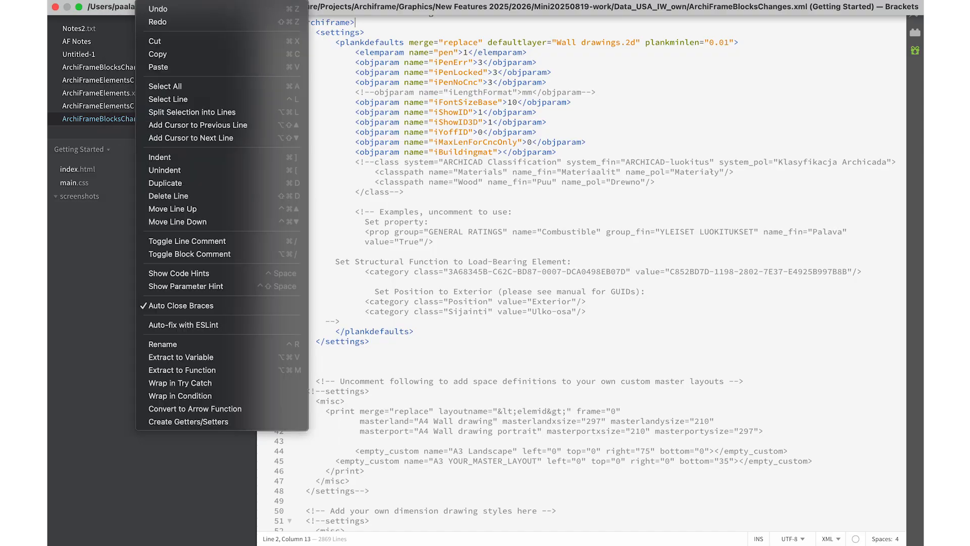
left_click(188, 15)
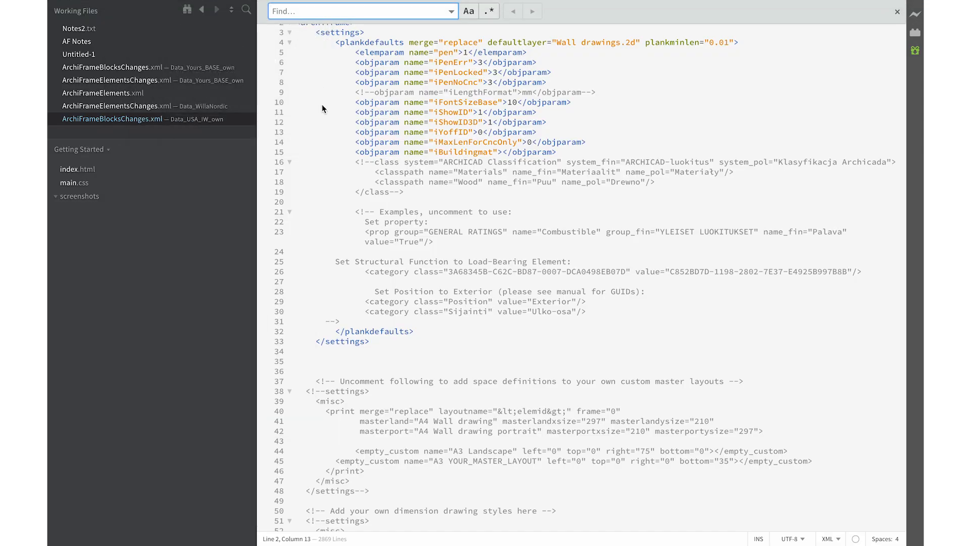
type("std")
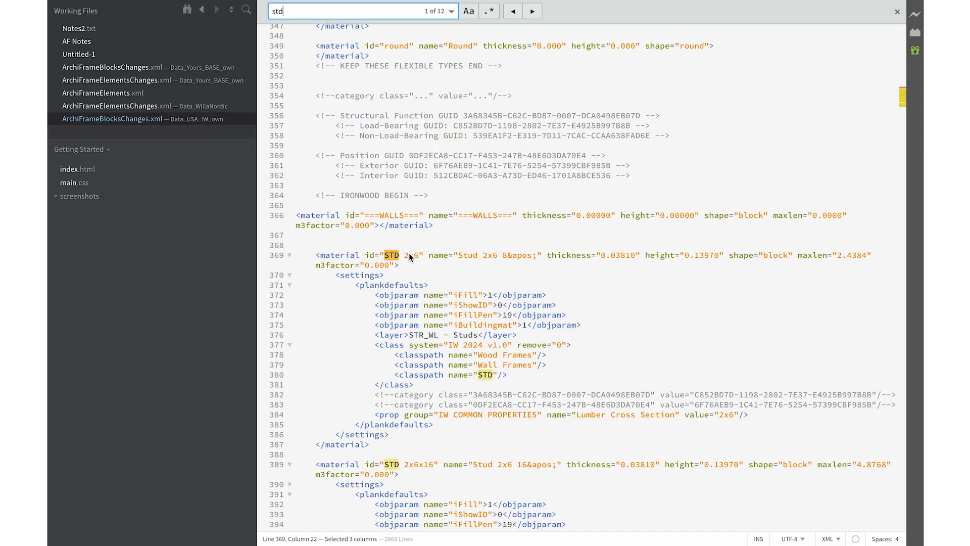
double_click(481, 326)
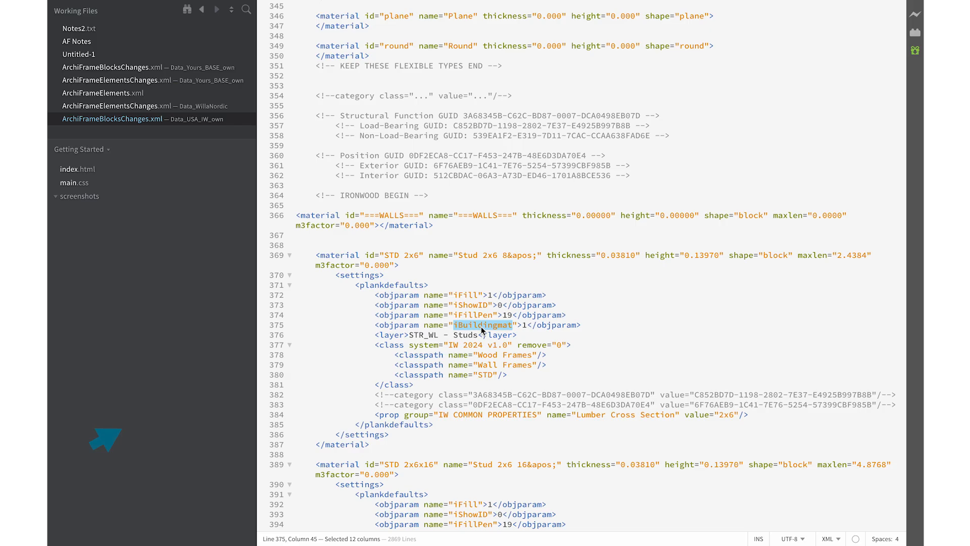
triple_click(486, 376)
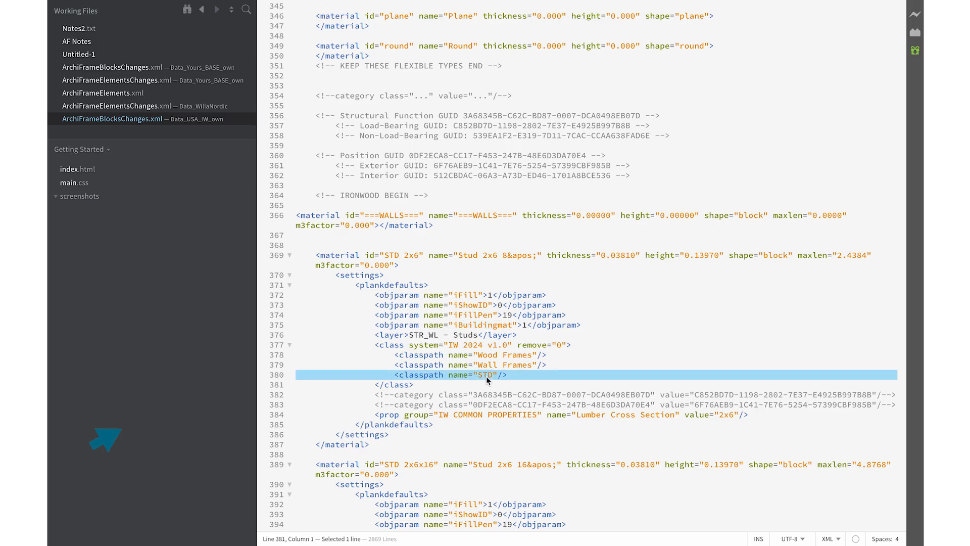
left_click(486, 376)
Search for 'plw' and select iBuildingmat in the plywood material entry
left_click(183, 6)
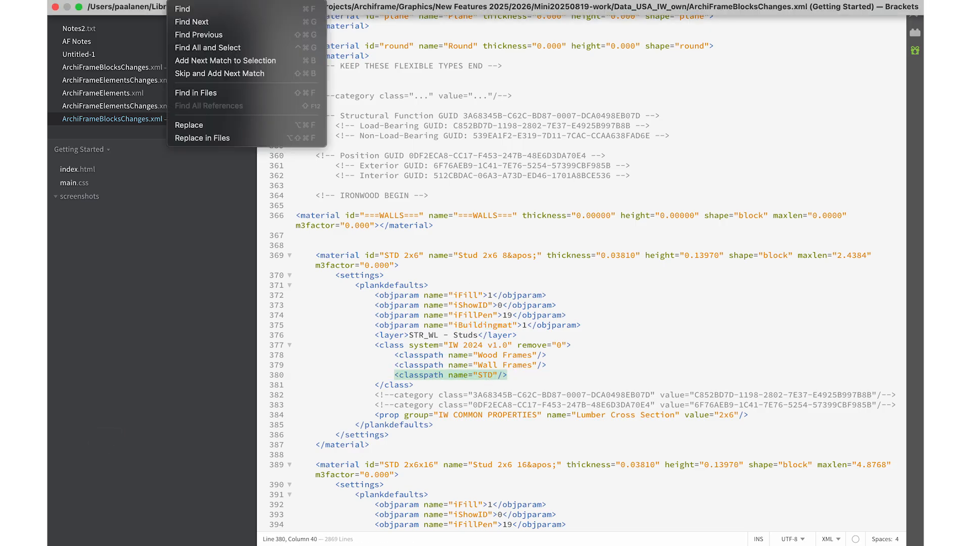
left_click(183, 9)
type("plw")
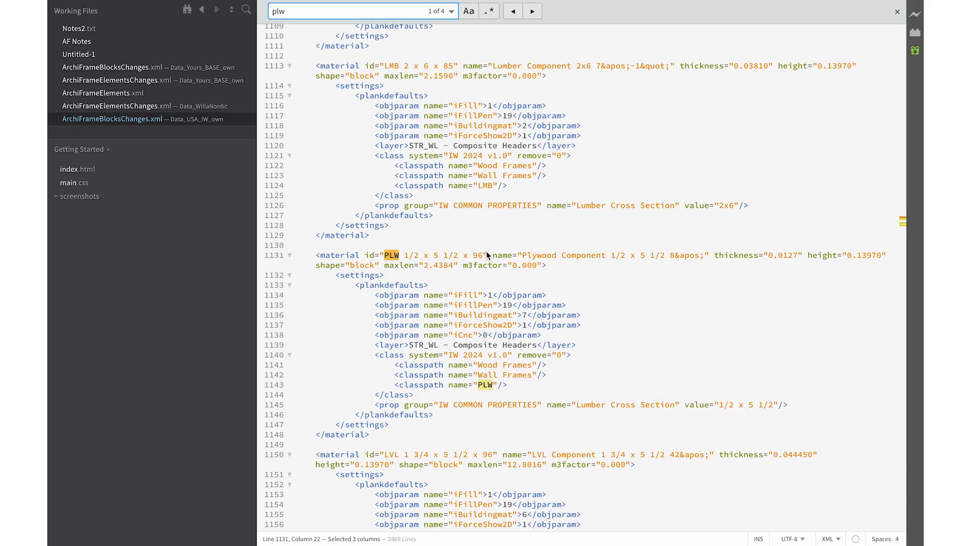
double_click(481, 315)
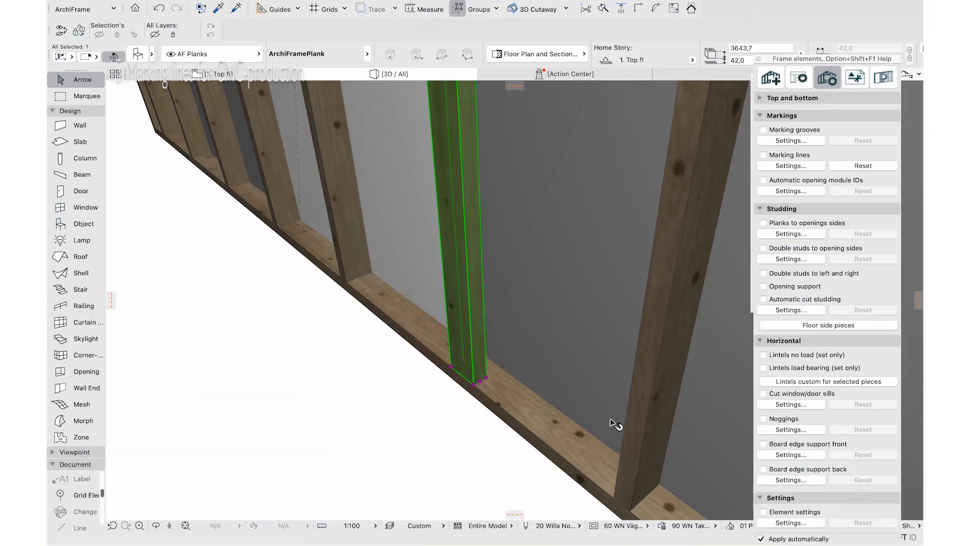
Enable Marking lines and have the bottom plate's top and bottom marking lines extend fully
left_click(766, 157)
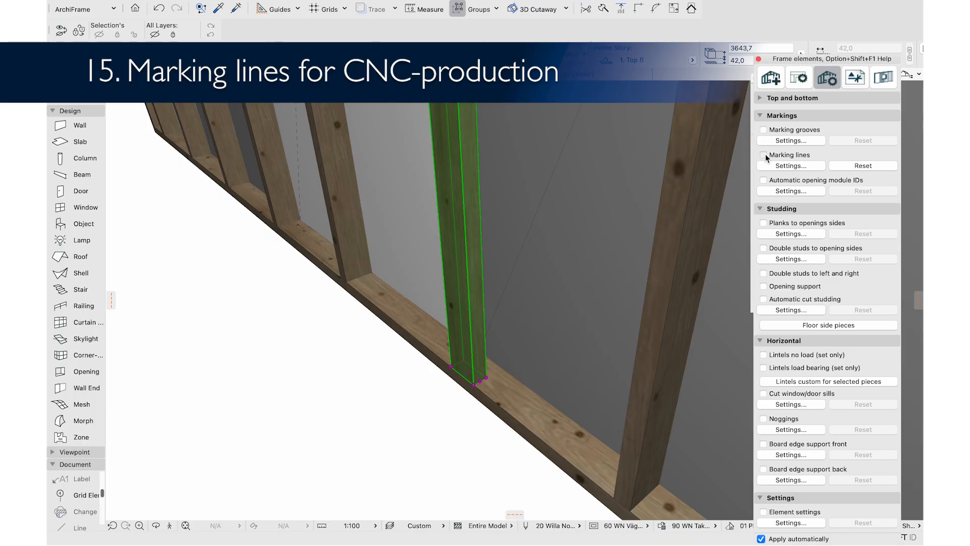
left_click(509, 393)
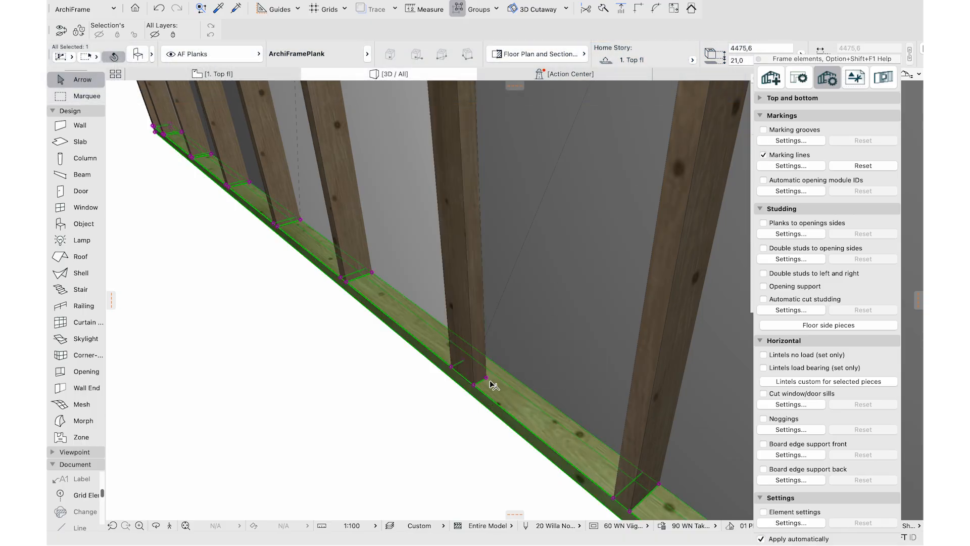
left_click(802, 166)
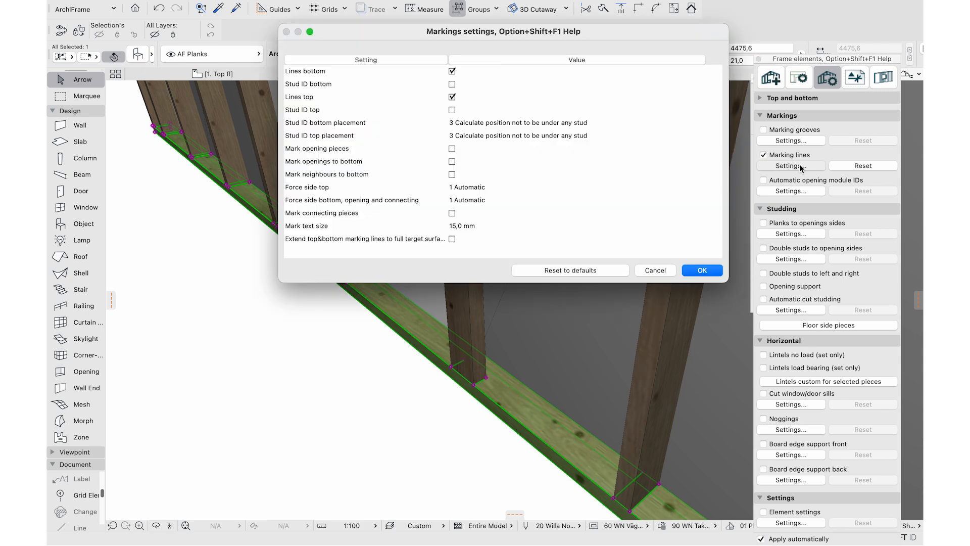
left_click(453, 239)
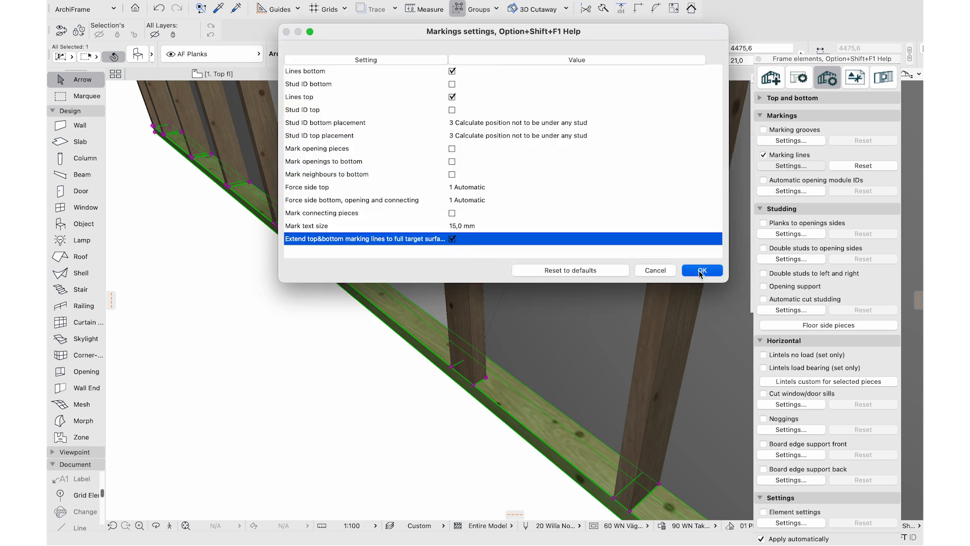
left_click(702, 271)
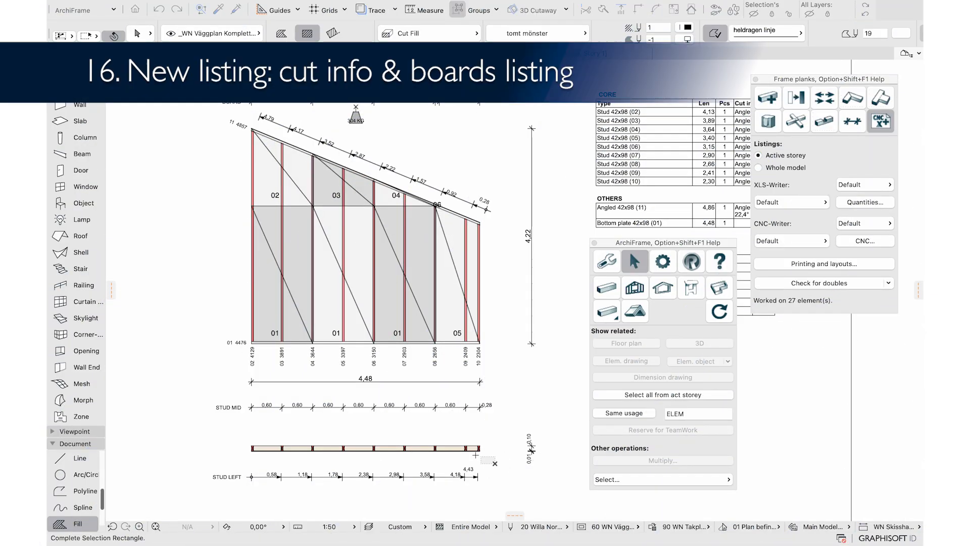
Select the wall's 27 pieces and save a Cut info & boards listing as Box8PPb_cuts
left_click_drag(475, 454, 240, 430)
left_click(791, 202)
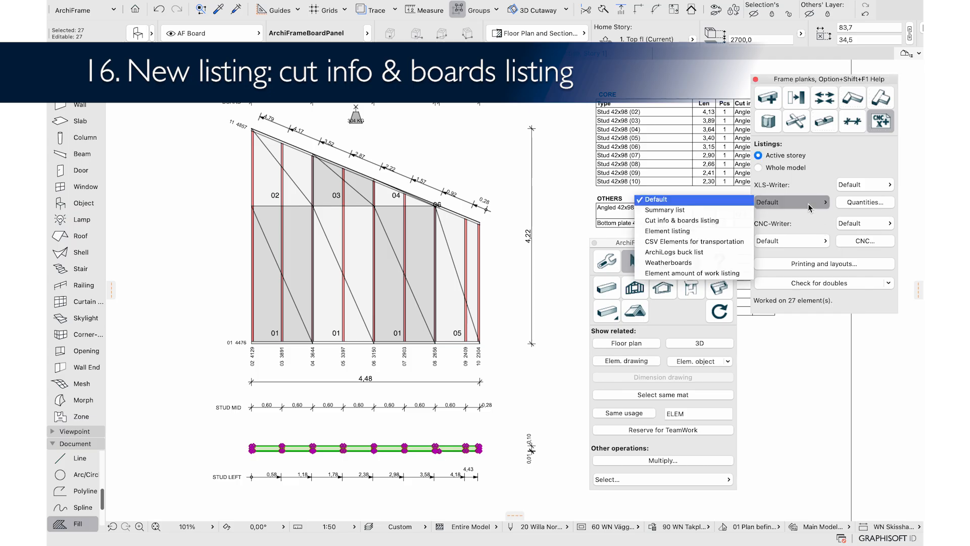
left_click(728, 223)
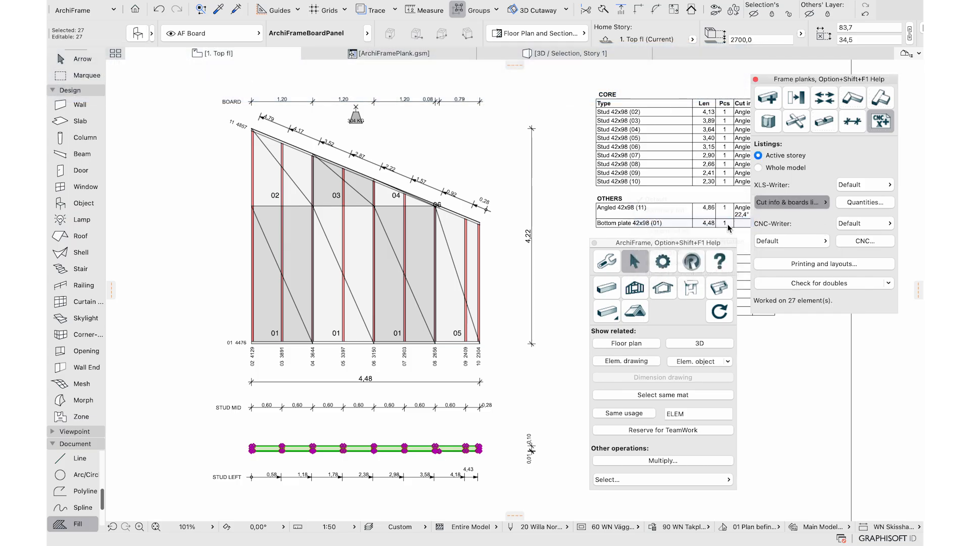
left_click(850, 202)
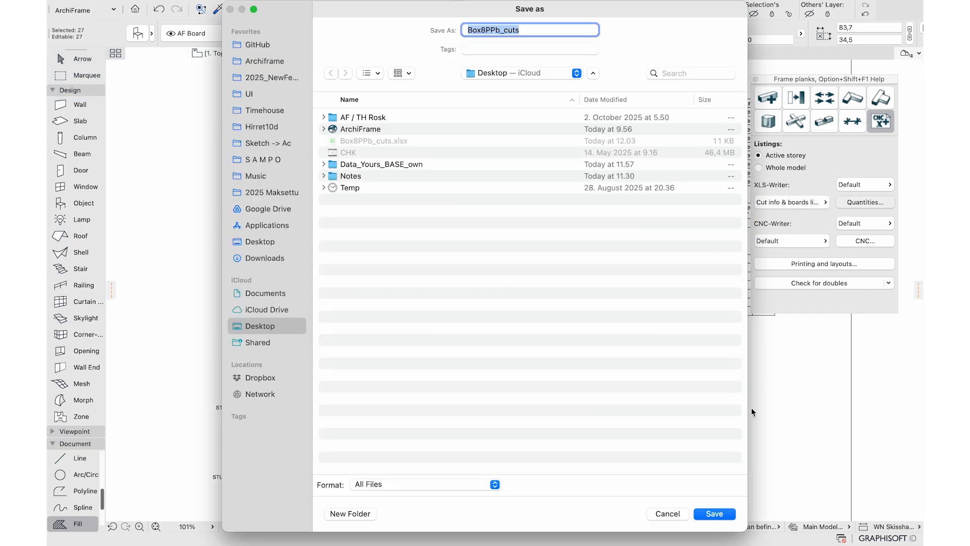
left_click(701, 512)
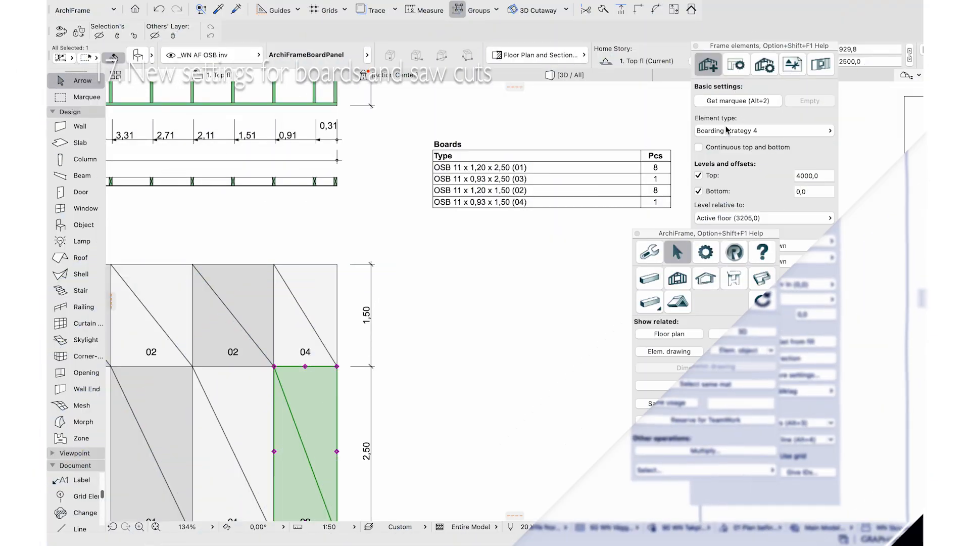
Edit the Boarding strategy 4 - Boards layer's building_mat and write_to_cnc values so it writes to CNC
left_click(764, 130)
left_click(647, 129)
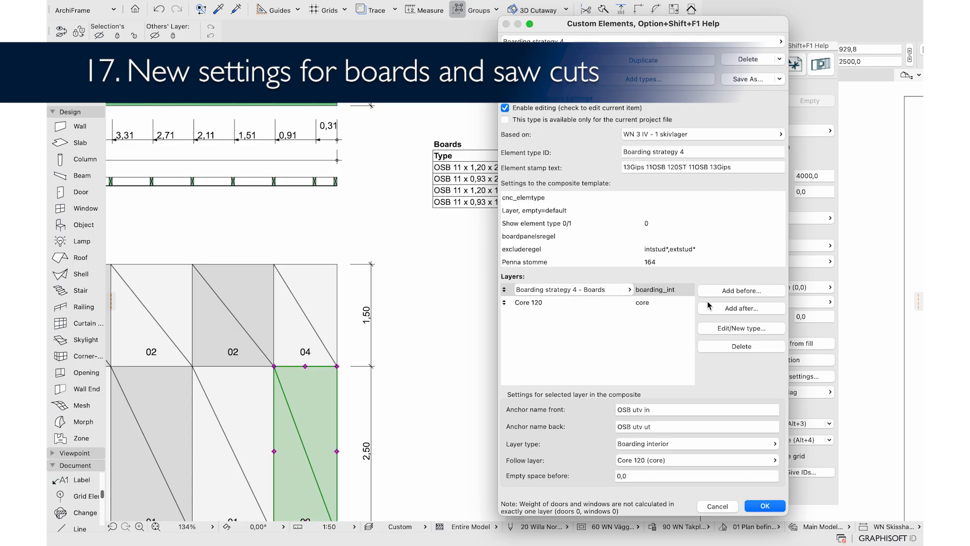
left_click(716, 329)
left_click(368, 109)
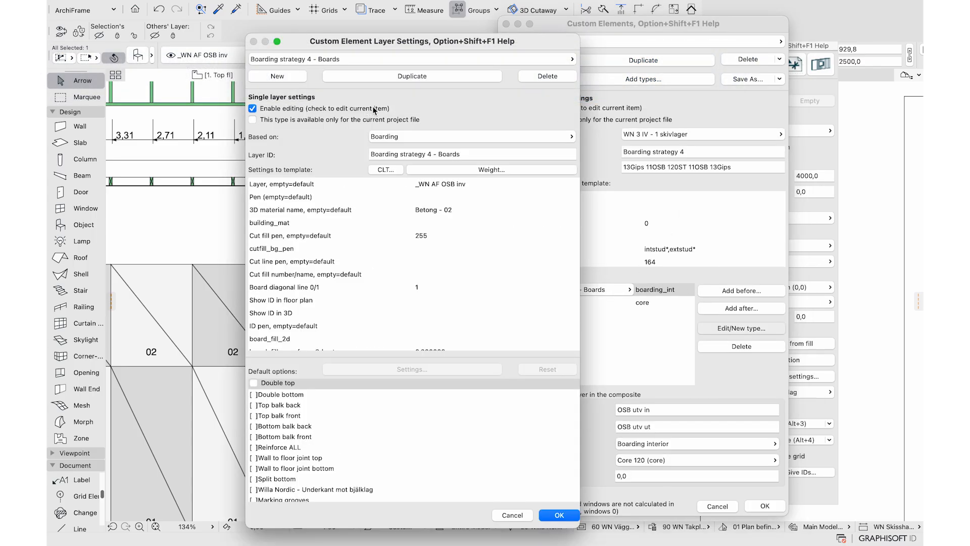
left_click(455, 222)
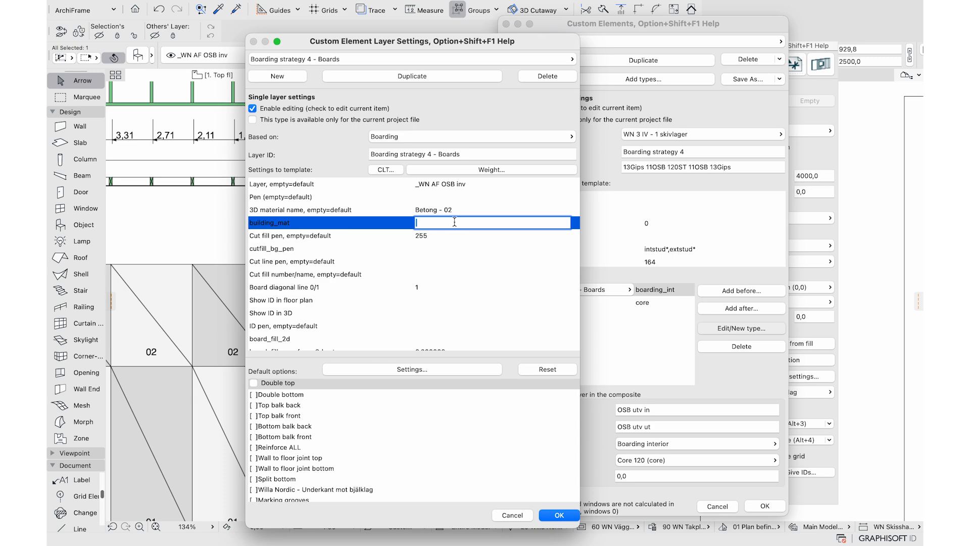
scroll(453, 285, "down", 5)
left_click(452, 281)
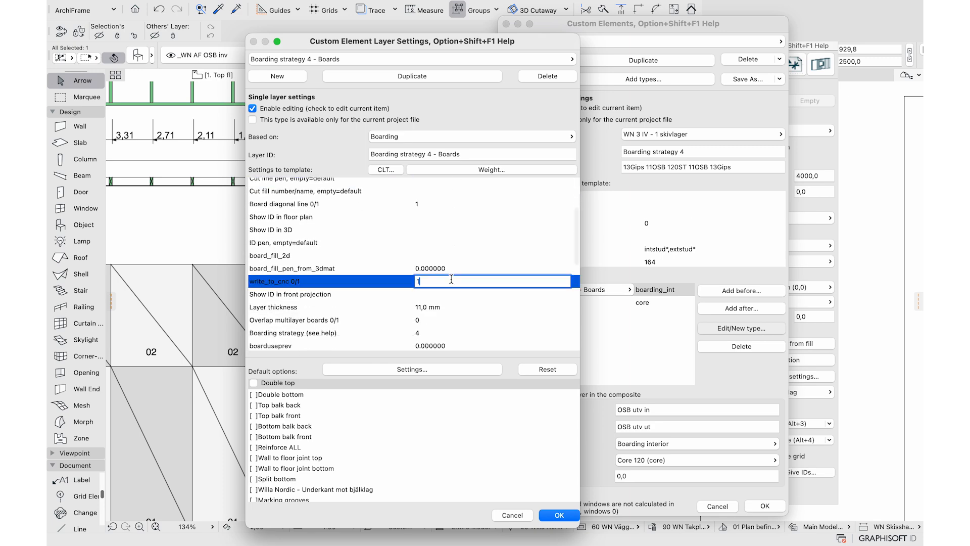
left_click(555, 514)
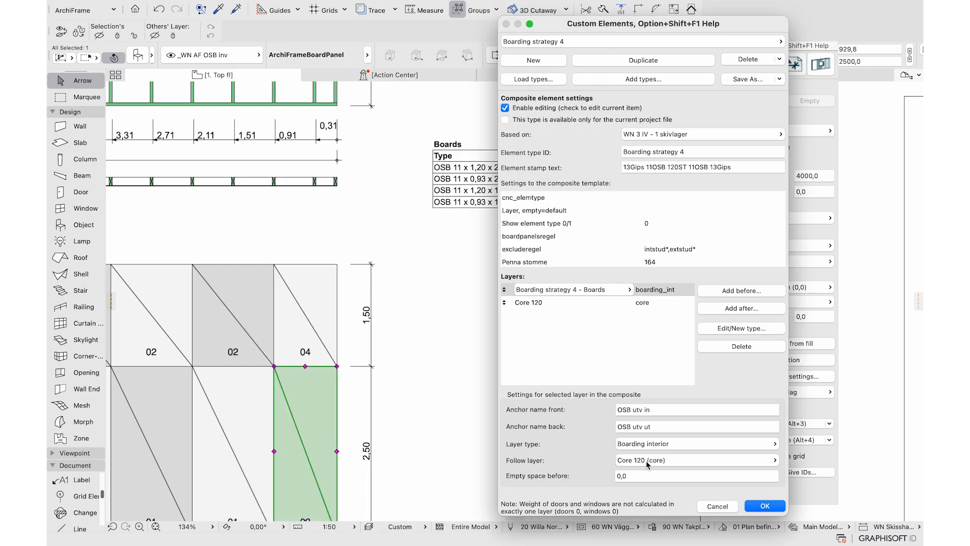
left_click(757, 506)
Create saw cuts around the board panel
left_click(819, 65)
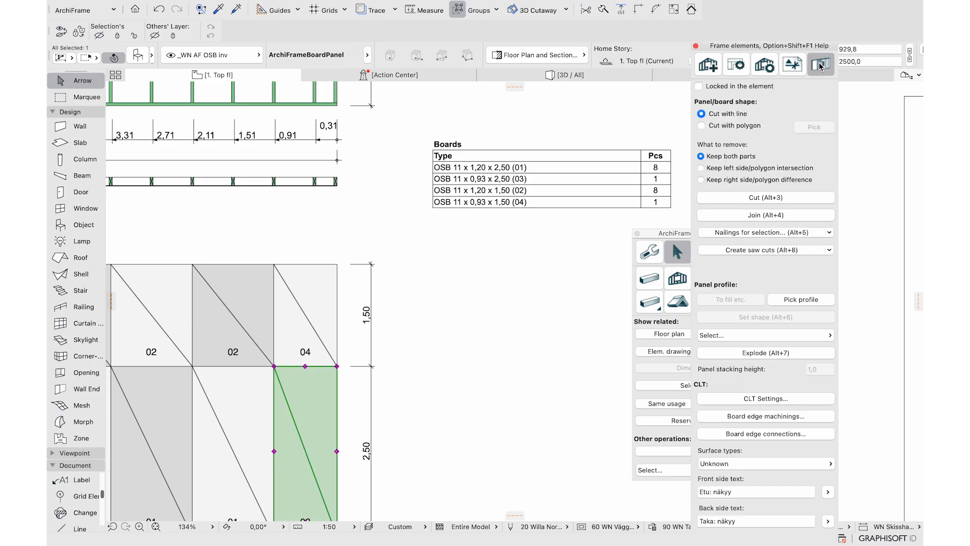
left_click(753, 250)
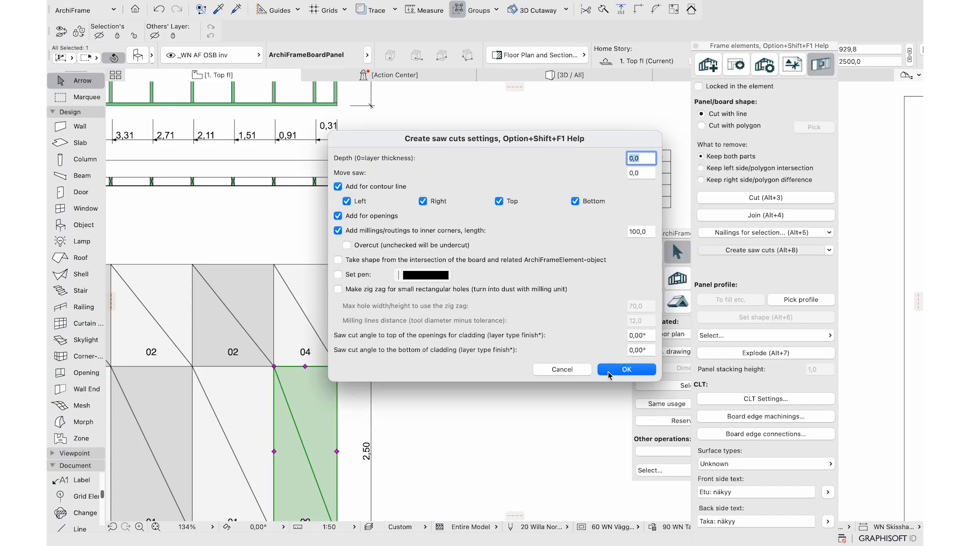
left_click(608, 370)
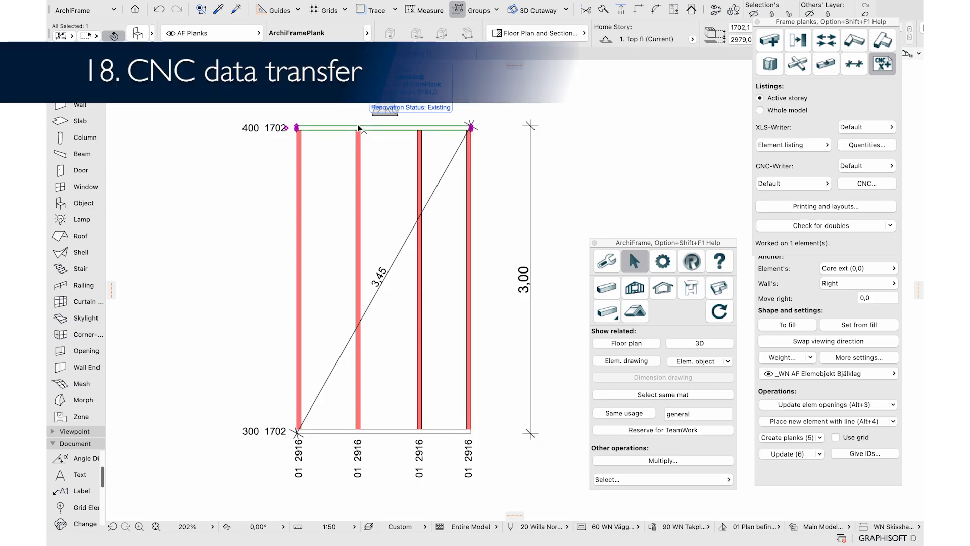
Confirm the plank's ID W02-400 and start a CNC export saved as 123.bvn
left_click(137, 33)
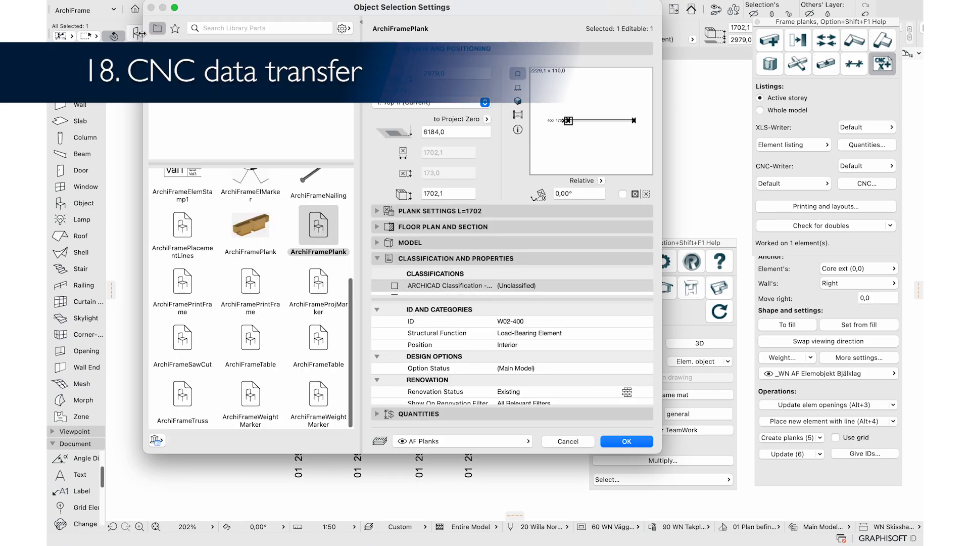
left_click(552, 321)
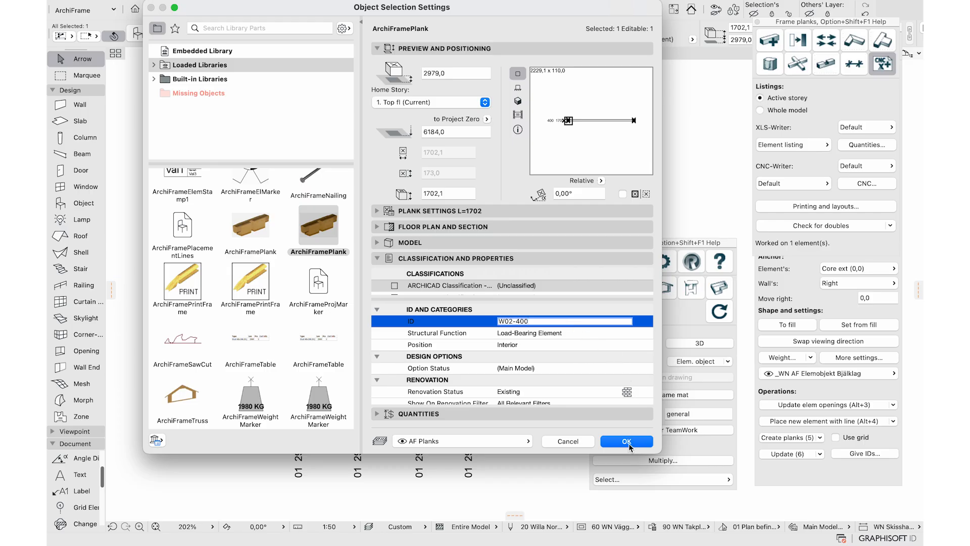
left_click(627, 441)
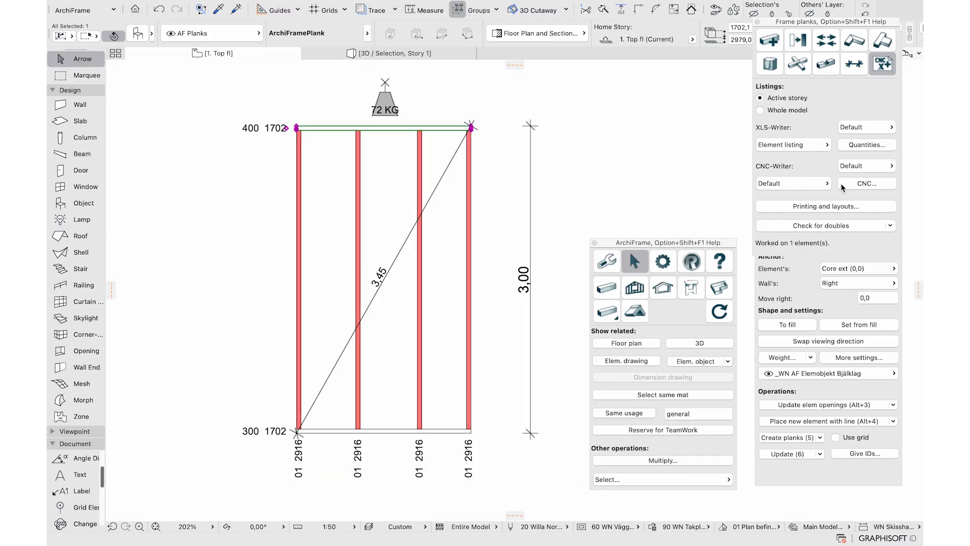
left_click(866, 183)
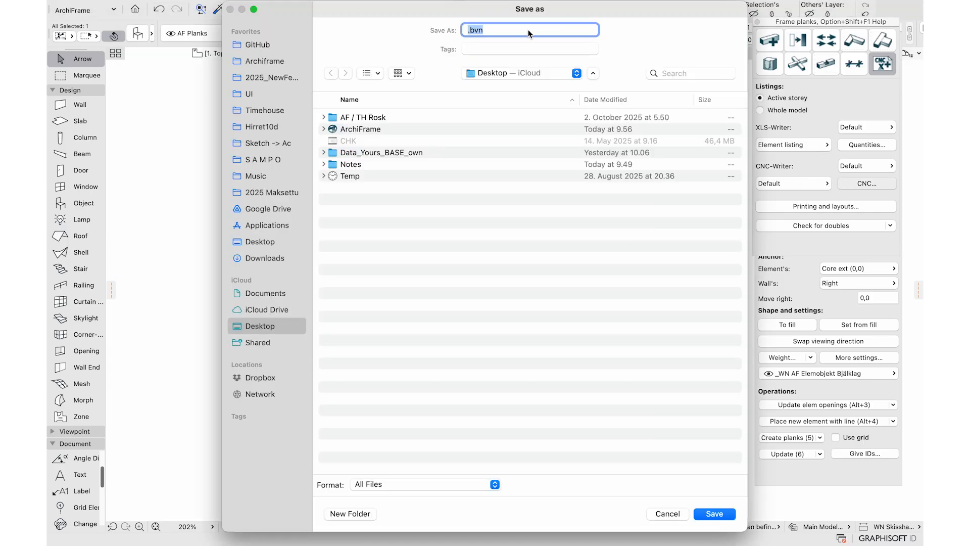
key("Left")
type("123")
left_click(712, 515)
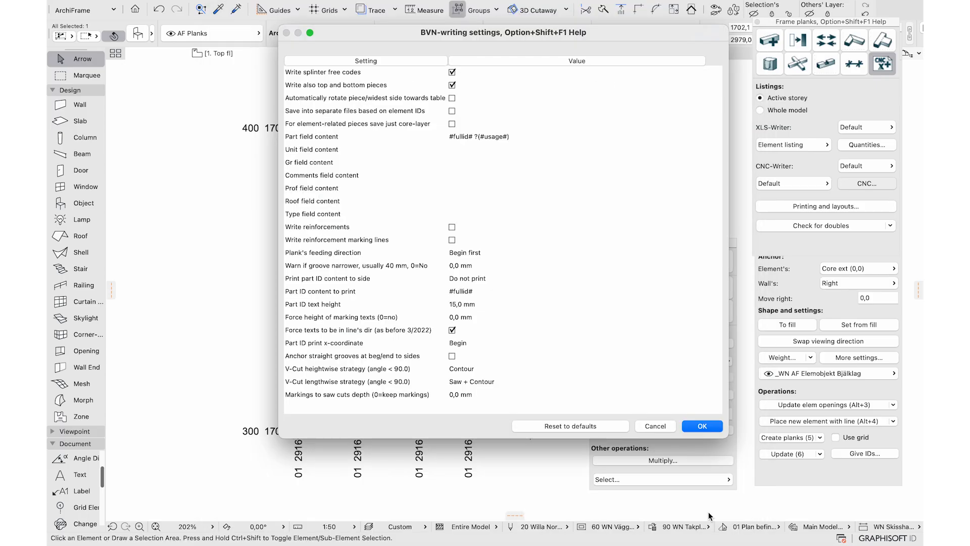
Review the Part, Unit, Gr, Comments and Prof field contents against the manual's tags, then cancel
left_click(530, 136)
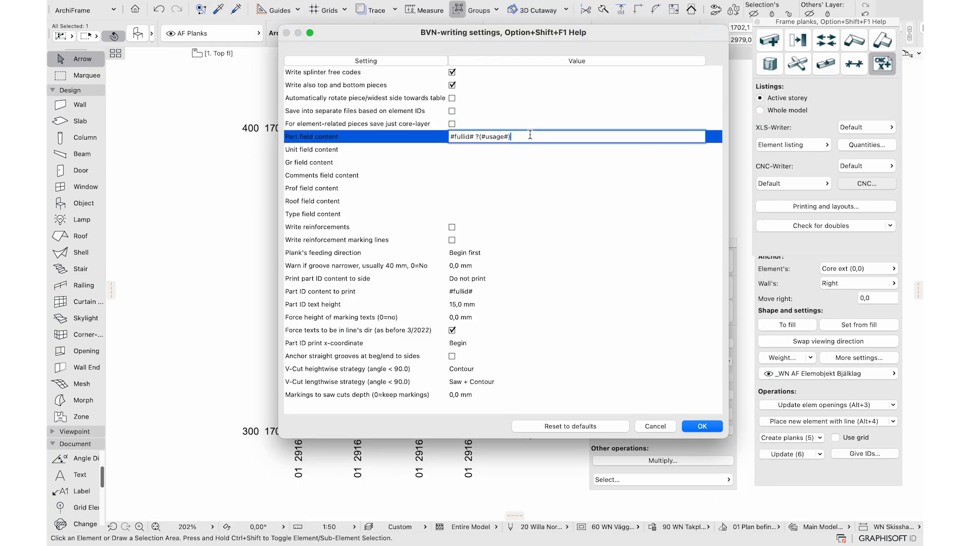
left_click(541, 152)
left_click(531, 162)
left_click(523, 174)
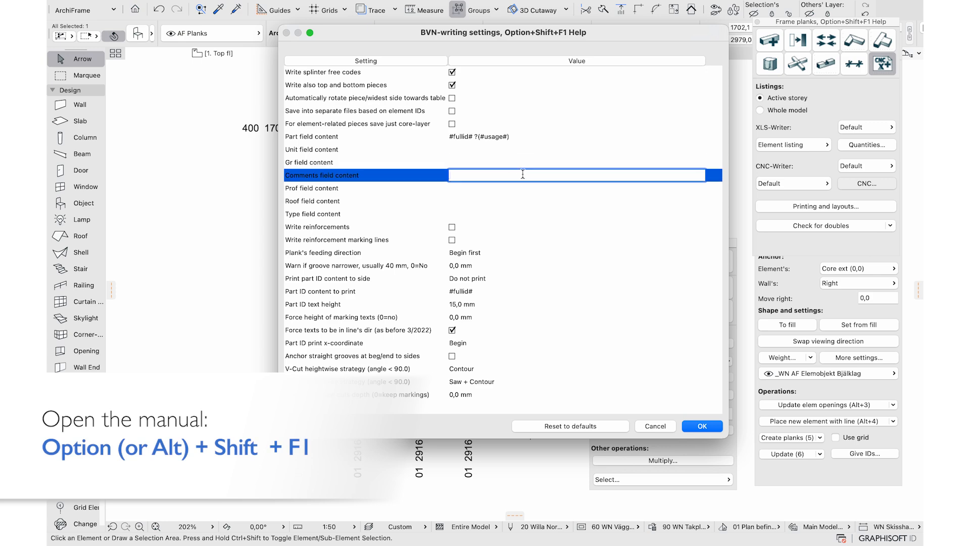
left_click(523, 188)
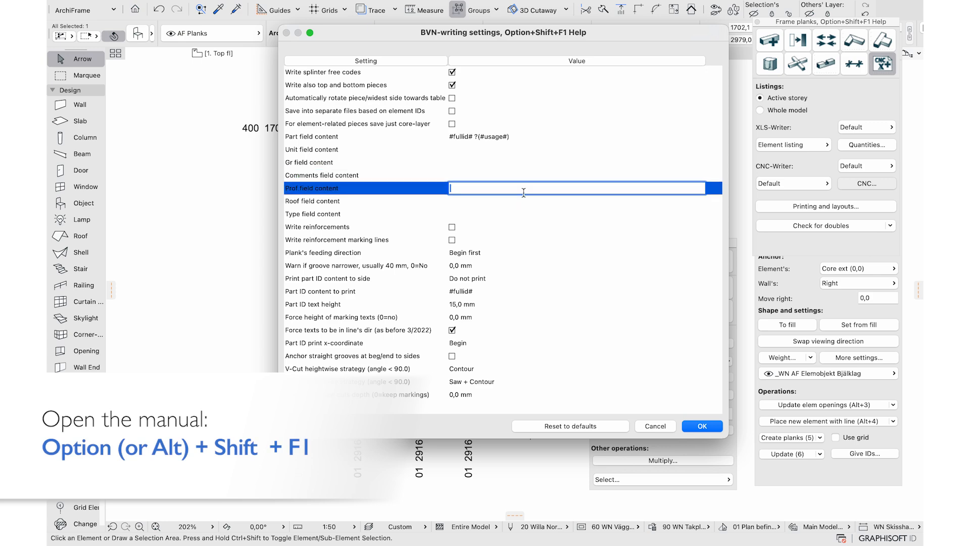
left_click(545, 137)
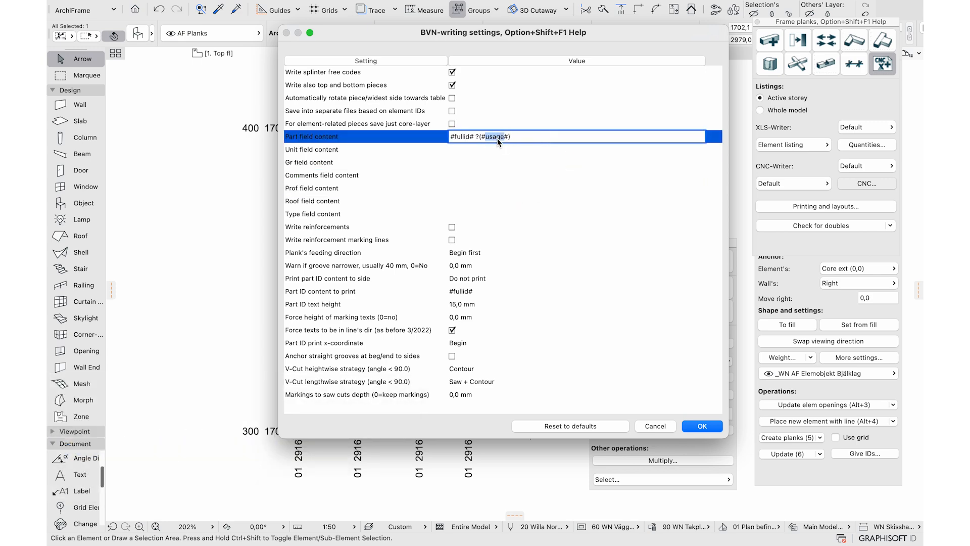
key("ctrl+Right")
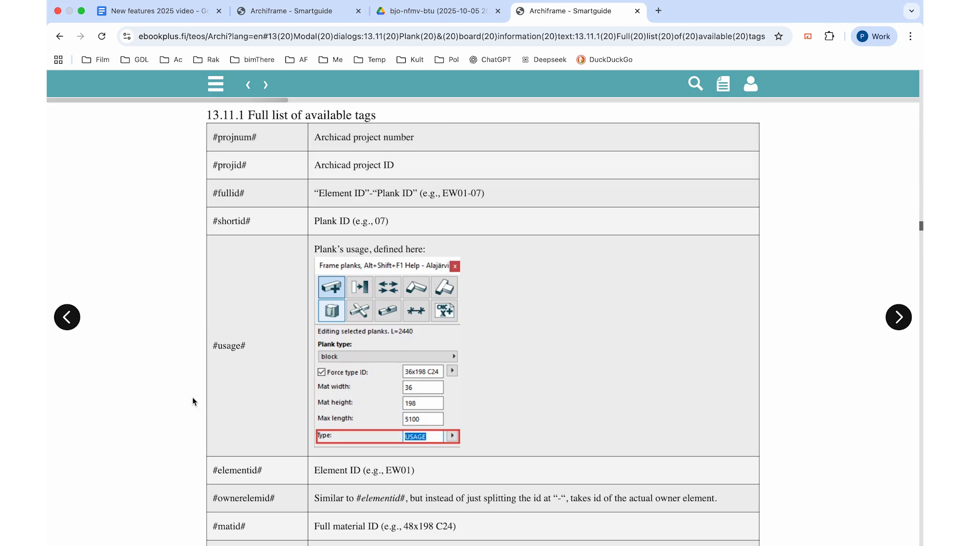
key("ctrl+Left")
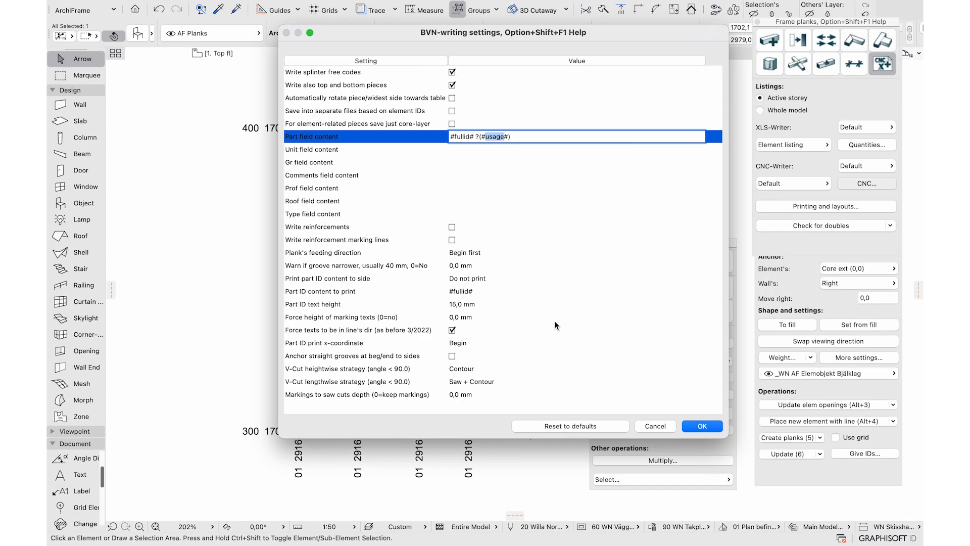
left_click(651, 429)
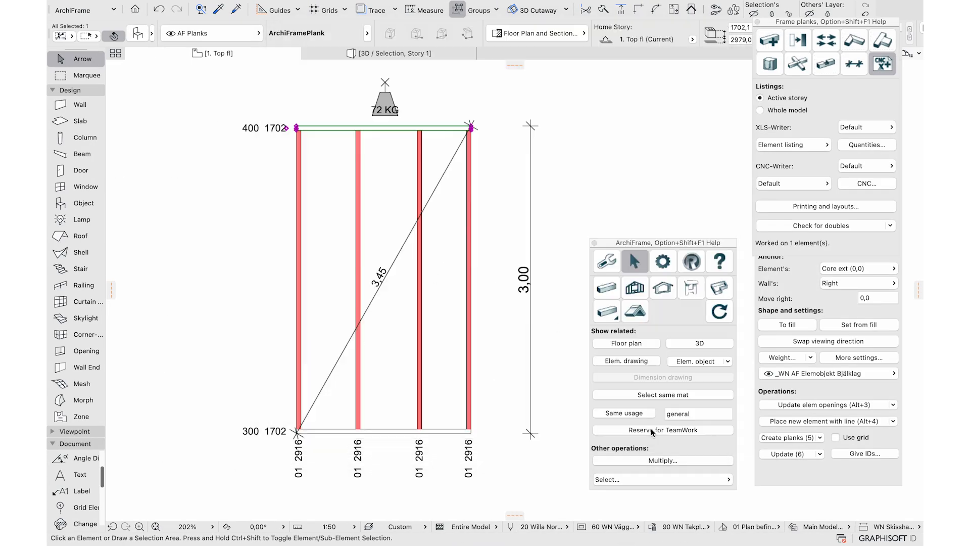
Replace the plank's type 'general' with Test123
left_click(773, 45)
left_click(889, 190)
left_click(889, 190)
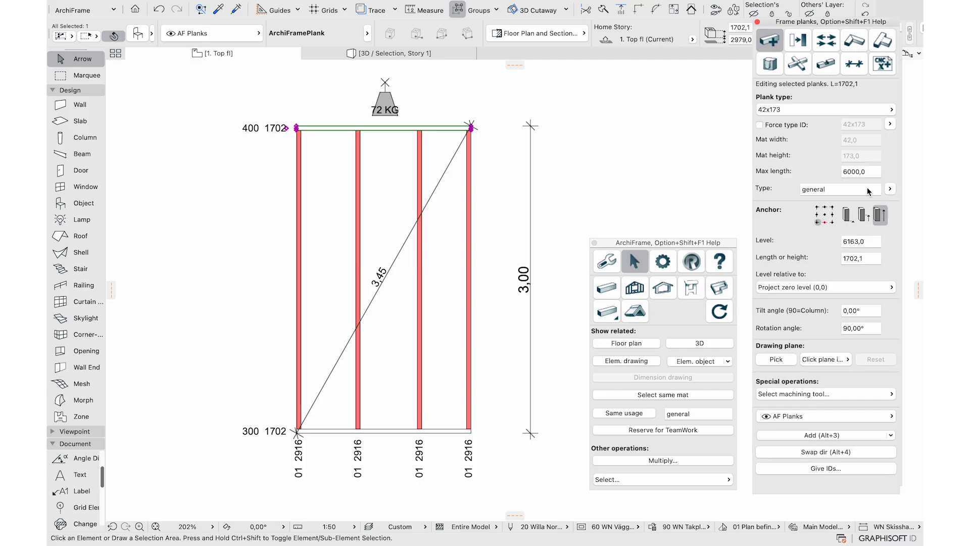
double_click(847, 191)
type("Te")
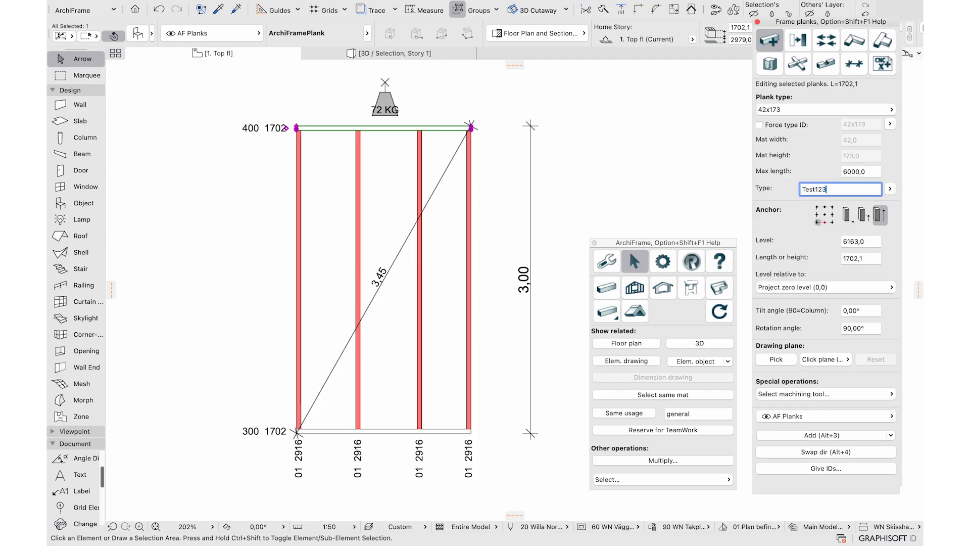
type("st123")
Start a new CNC export saved as 123.bvn and open the empty Comments field content
left_click(882, 63)
left_click(867, 183)
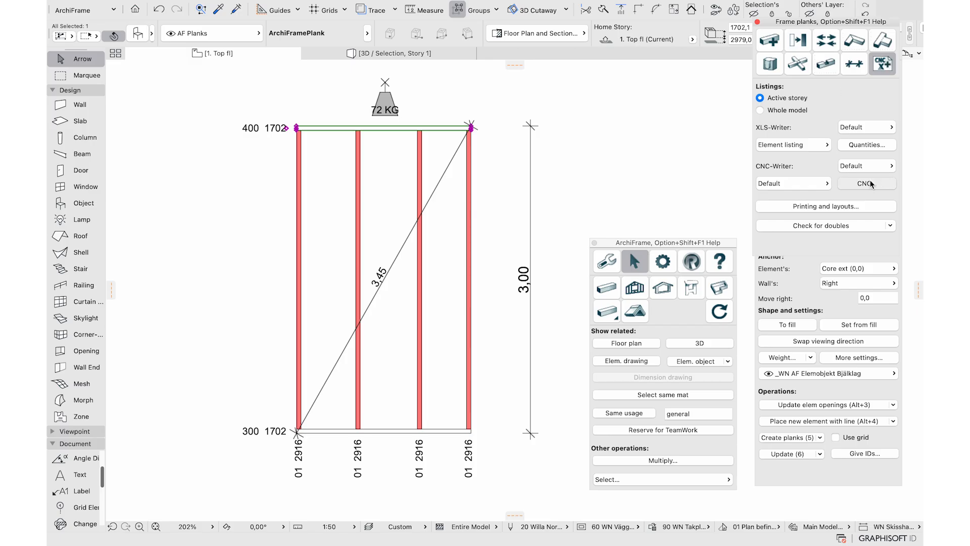
type("123.bvn")
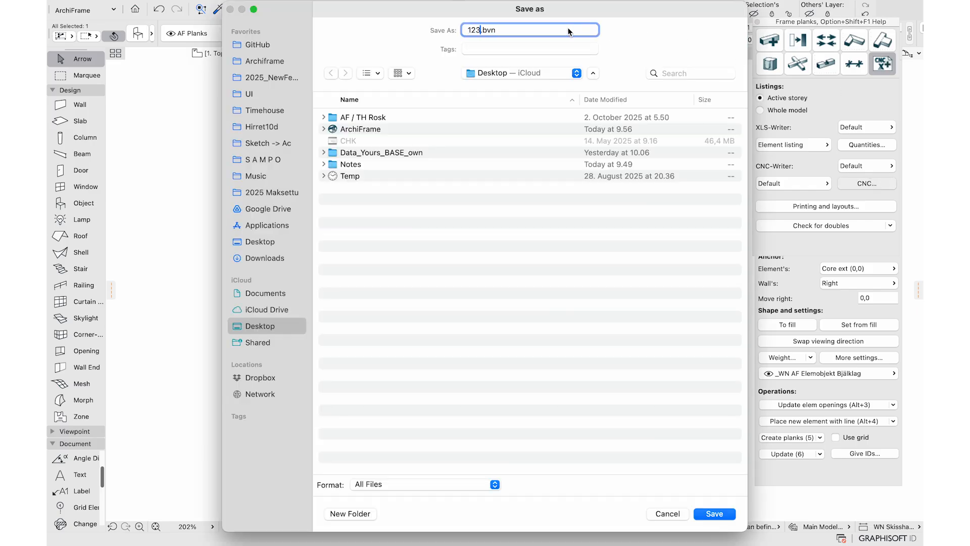
left_click(715, 514)
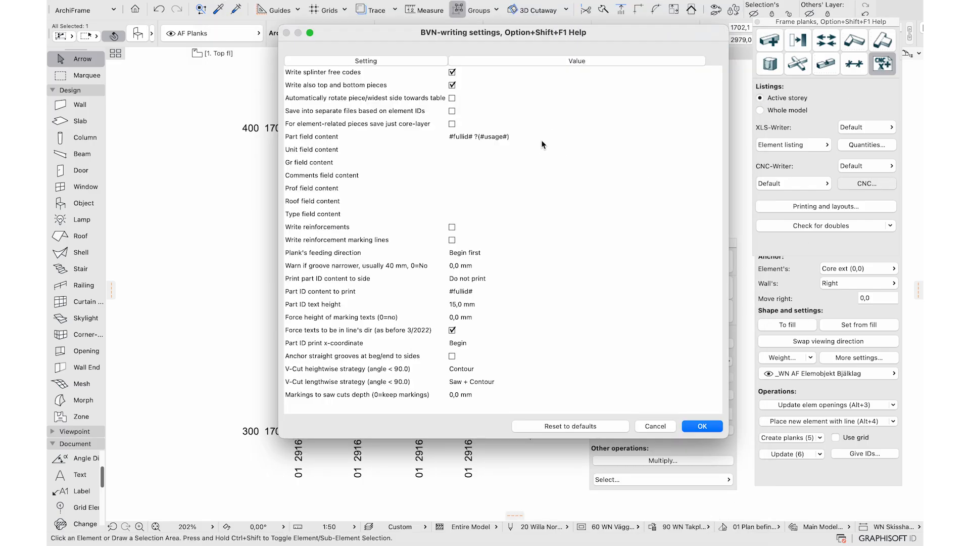
left_click(540, 137)
left_click(464, 175)
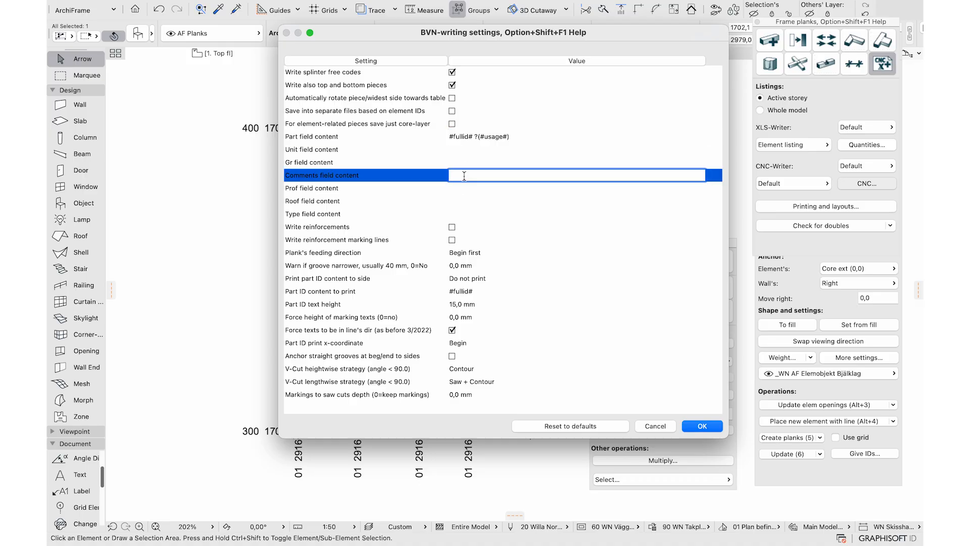
Copy #shortid# from the manual into the Comments field and write the BVN file
key("ctrl+Right")
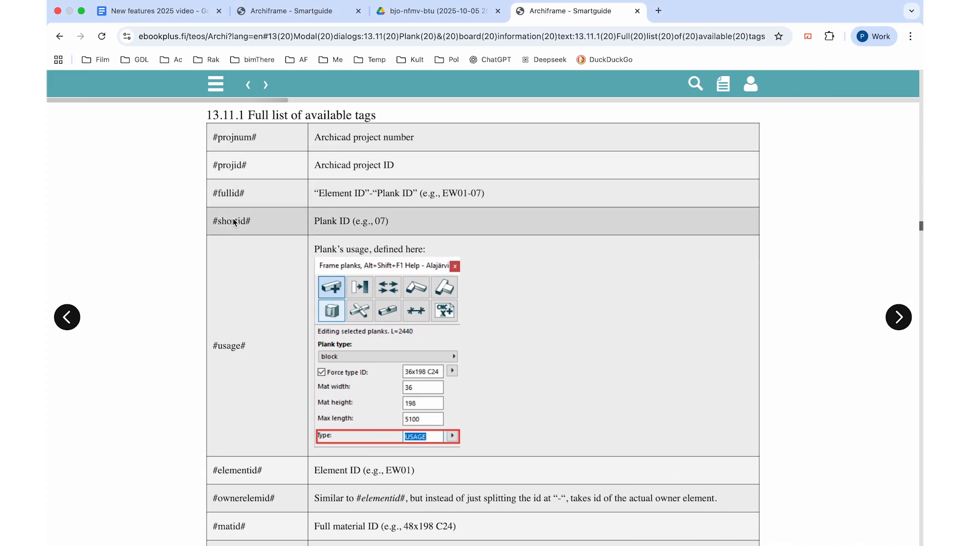
double_click(233, 219)
left_click_drag(252, 222, 214, 221)
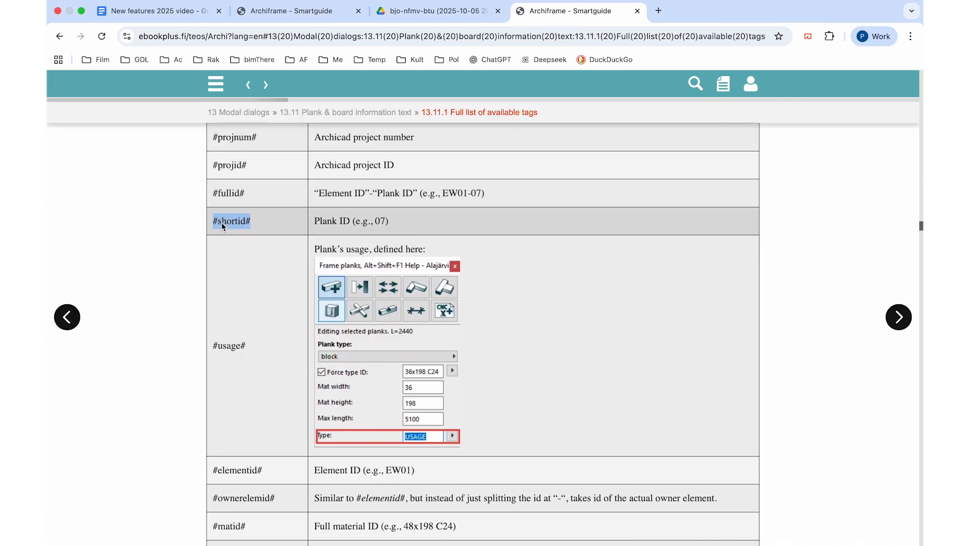
right_click(222, 223)
left_click(242, 245)
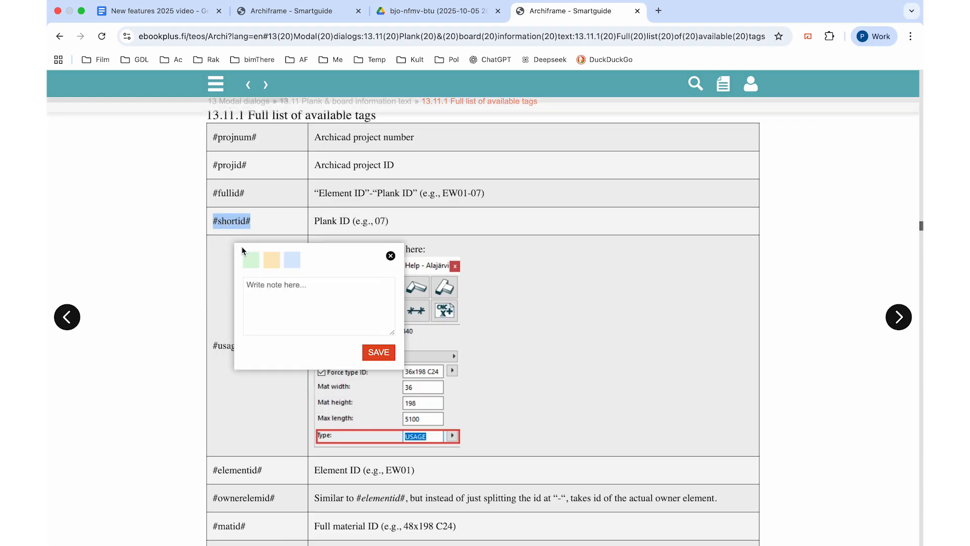
key("ctrl+Left")
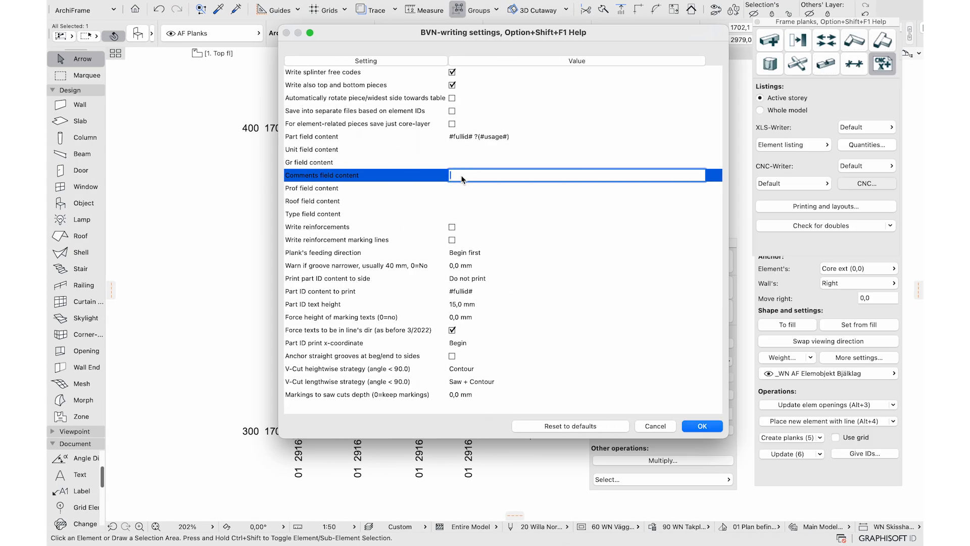
key("super+v")
left_click(695, 422)
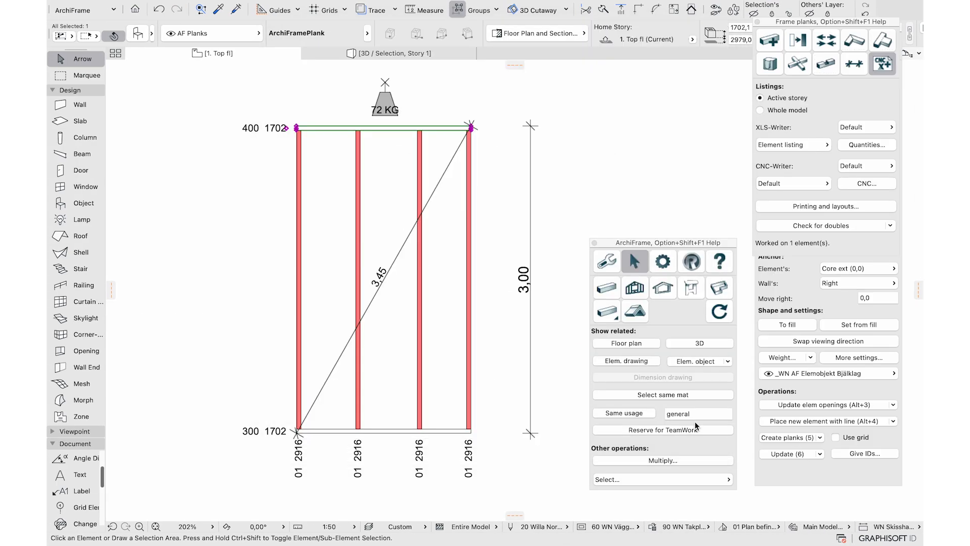
key("ctrl+Right")
key("ctrl+Right")
Import 123.bvn from the Desktop into Cambium, overwriting the existing job
left_click(499, 532)
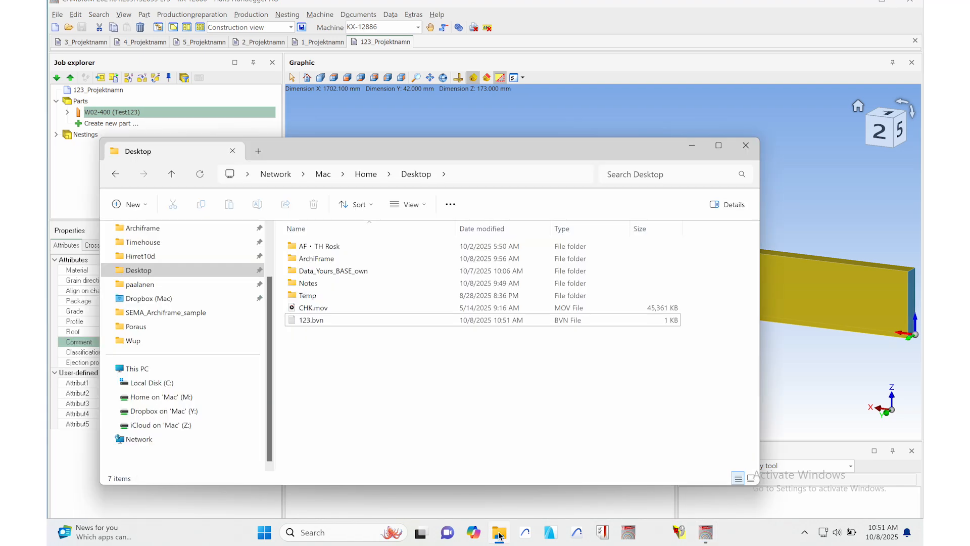
left_click_drag(311, 320, 814, 144)
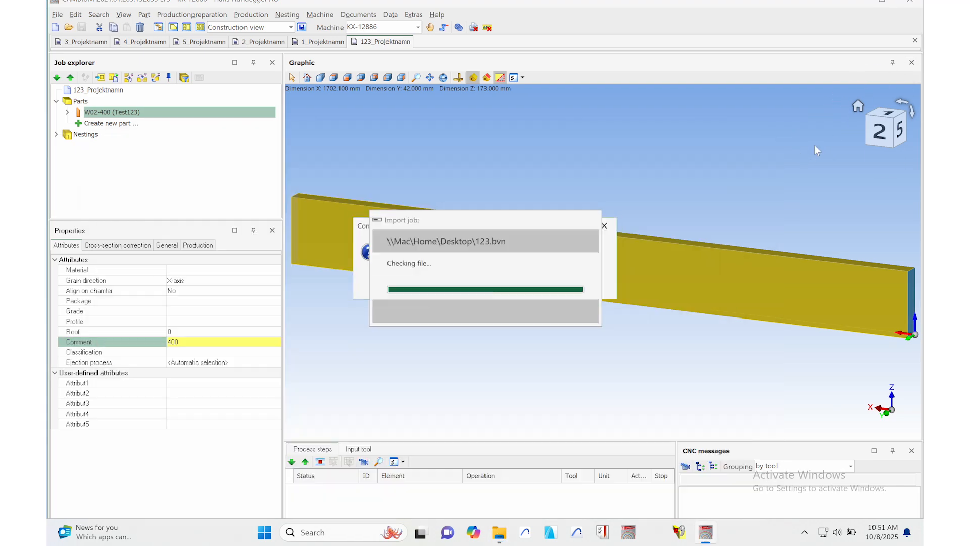
left_click(457, 282)
left_click(746, 146)
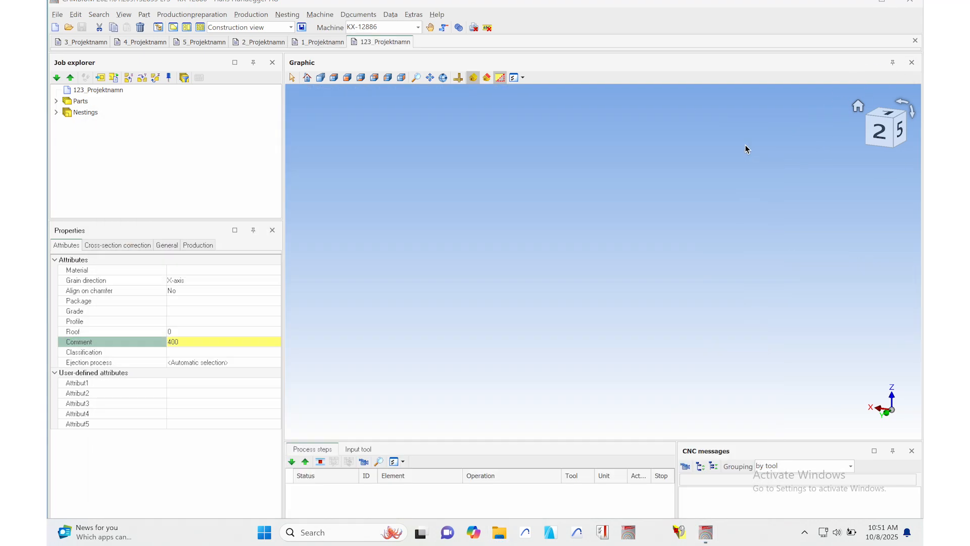
Expand the 123_Projektnamn job's parts and check W02-400 (Test123) shows Comment 400
left_click(98, 104)
left_click(56, 101)
left_click(98, 115)
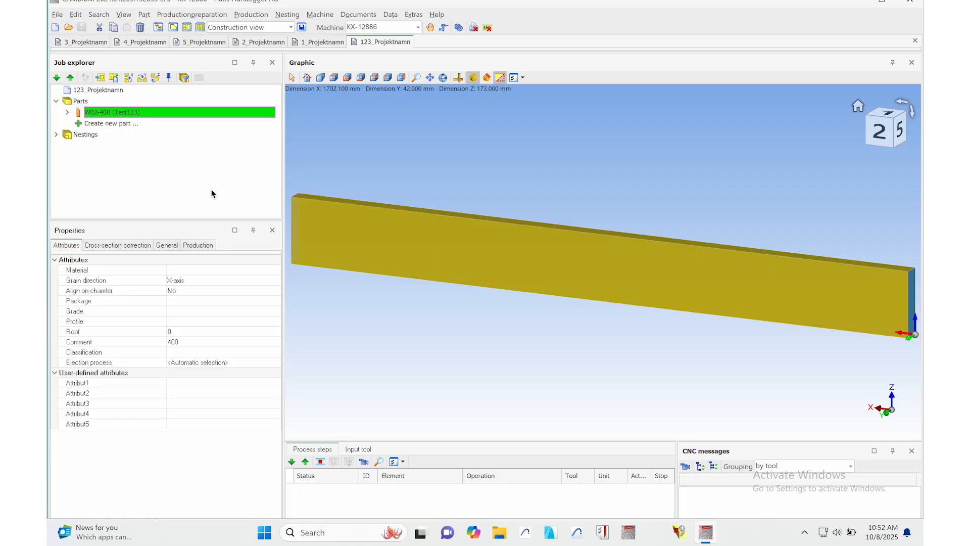
left_click(200, 341)
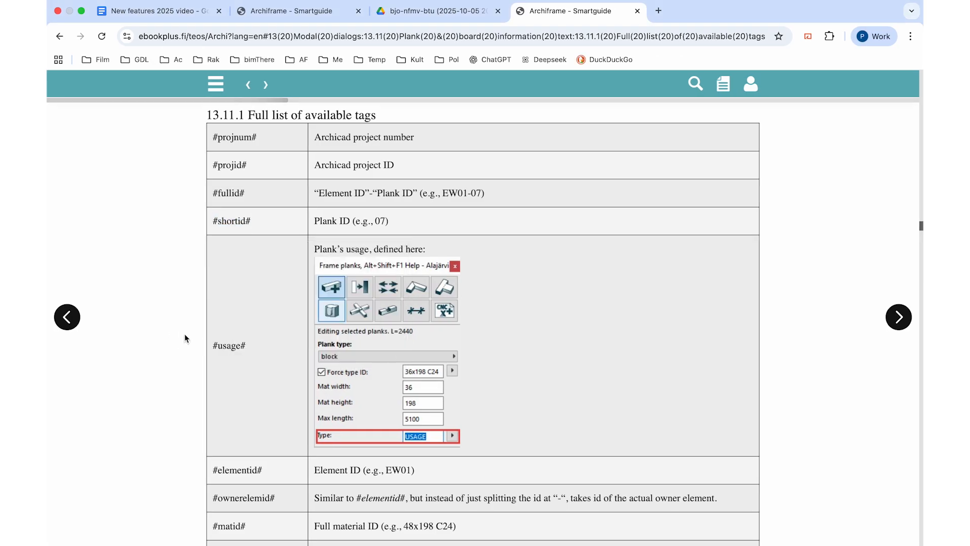
Scroll to the parameter tags and copy #par:theparamname# from the Smartguide
scroll(186, 328, "down", 3)
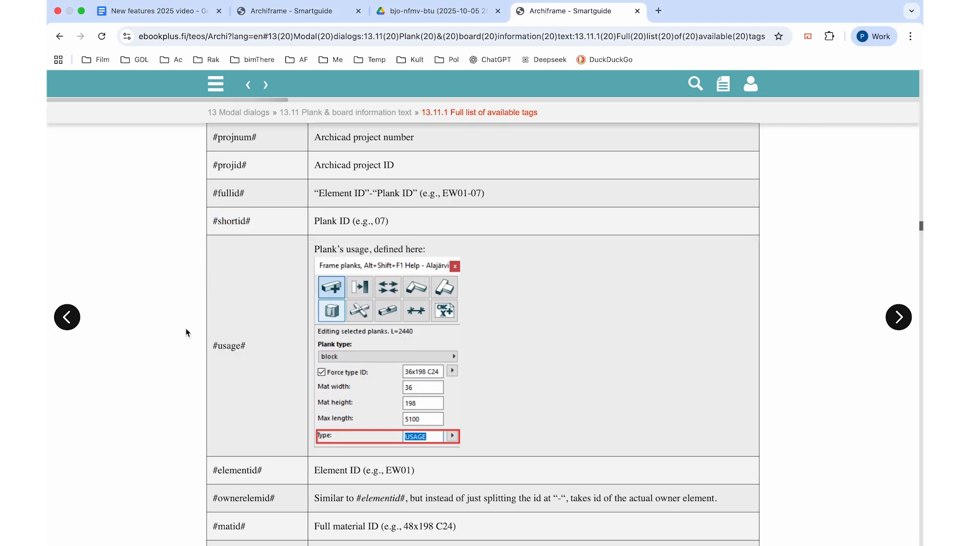
scroll(186, 327, "down", 10)
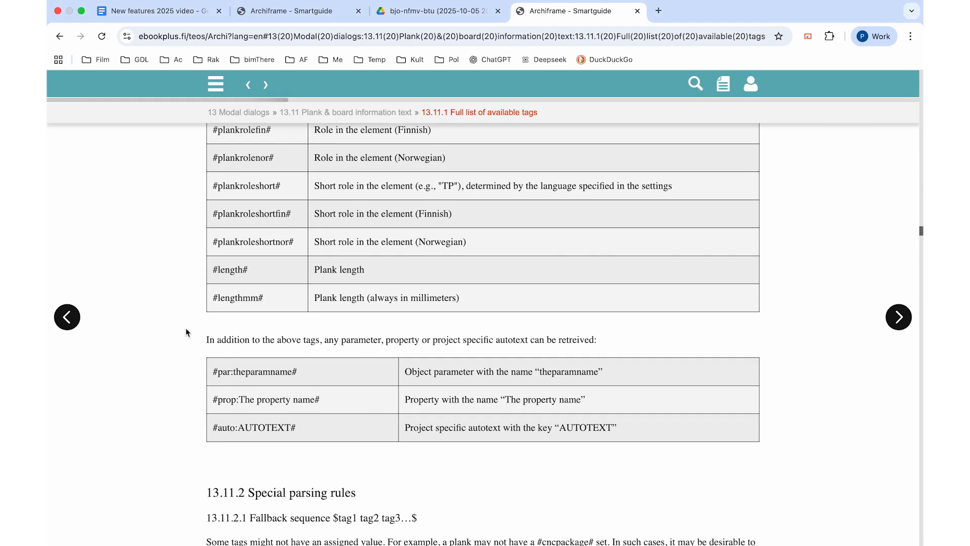
left_click_drag(298, 372, 214, 372)
right_click(215, 372)
left_click(241, 372)
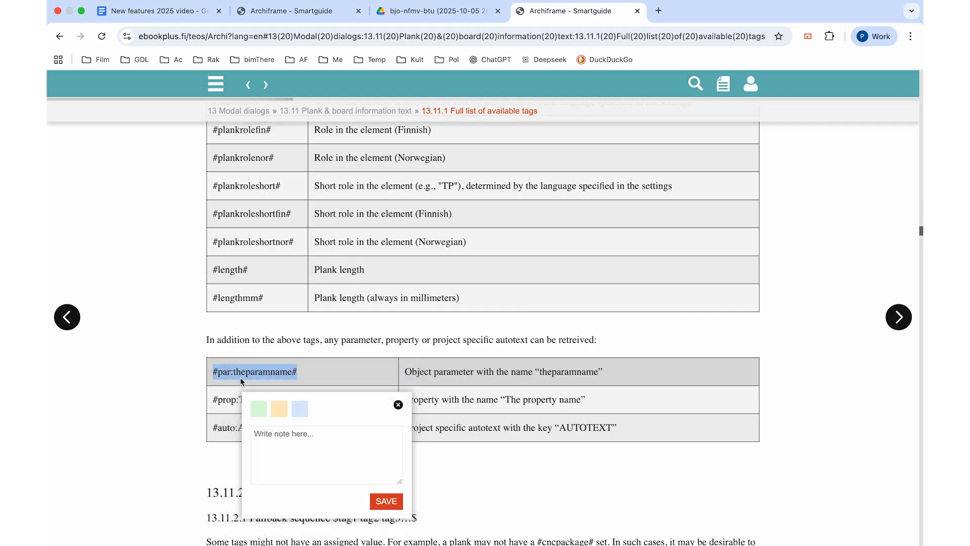
left_click(241, 379)
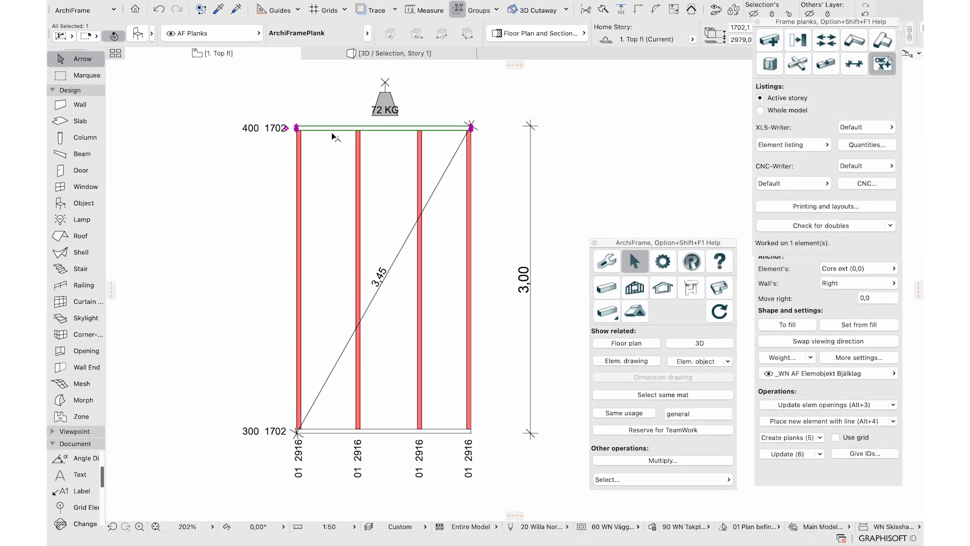
Find the plank's empty Machinings text parameter in All Parameters, then close the settings
double_click(331, 133)
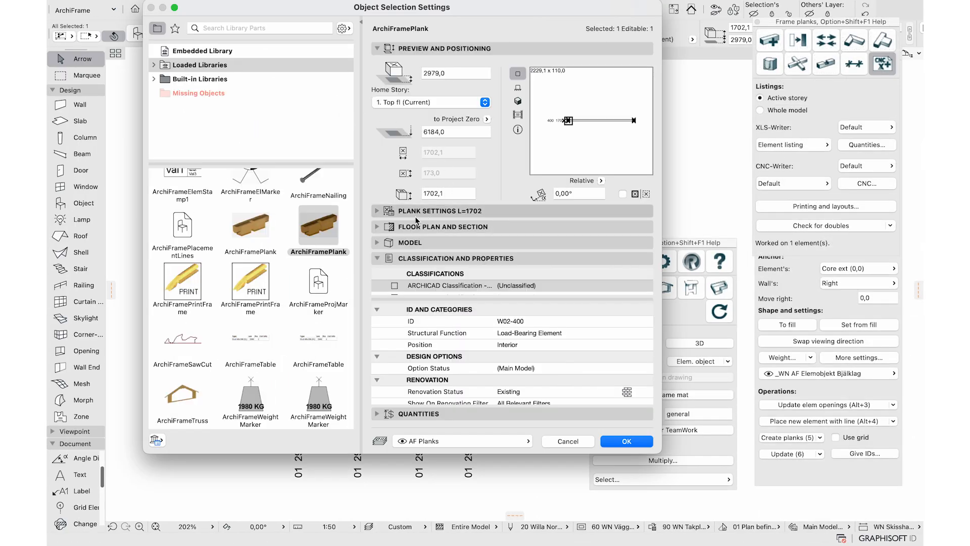
left_click(377, 211)
left_click(397, 228)
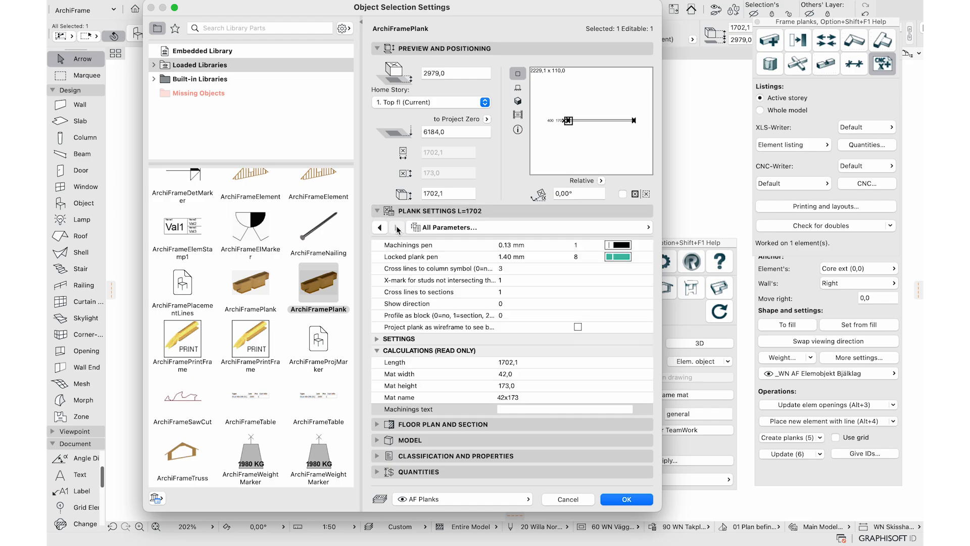
scroll(480, 303, "down", 2)
left_click(518, 374)
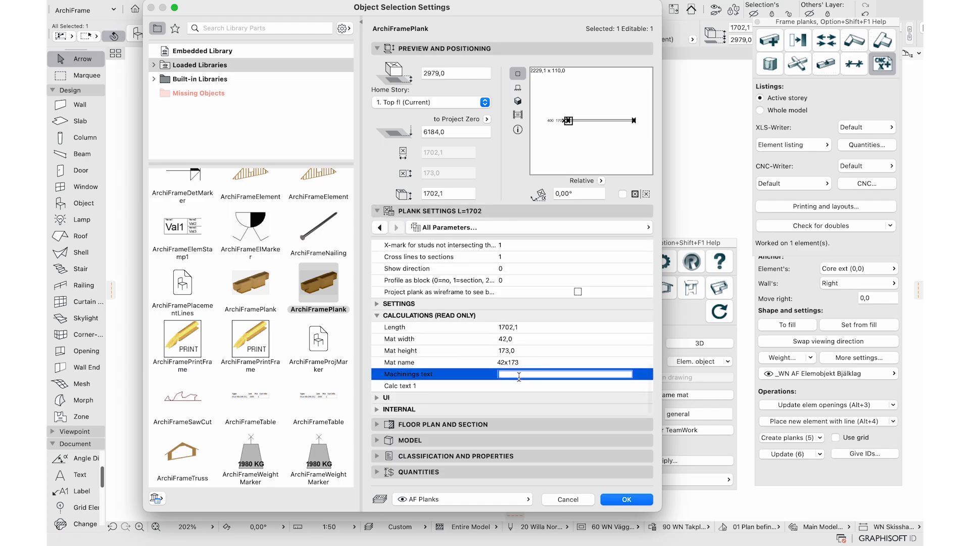
key("Return")
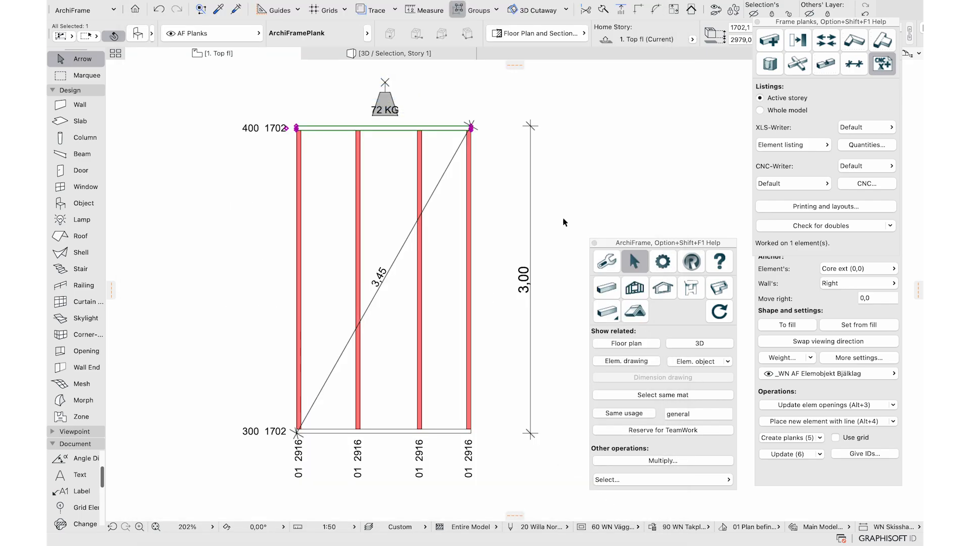
Cut the top plank's left end along an angled line and delete the offcut
left_click(826, 39)
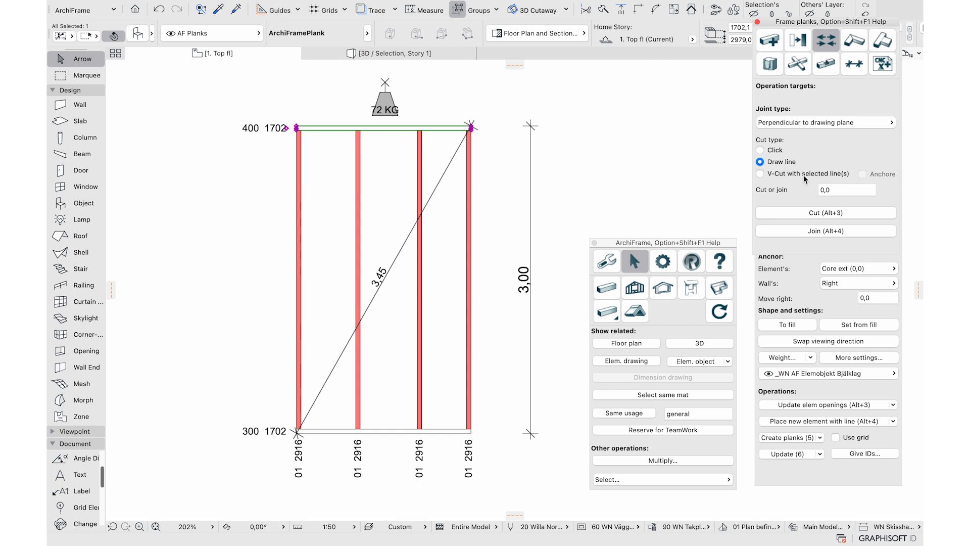
left_click(799, 215)
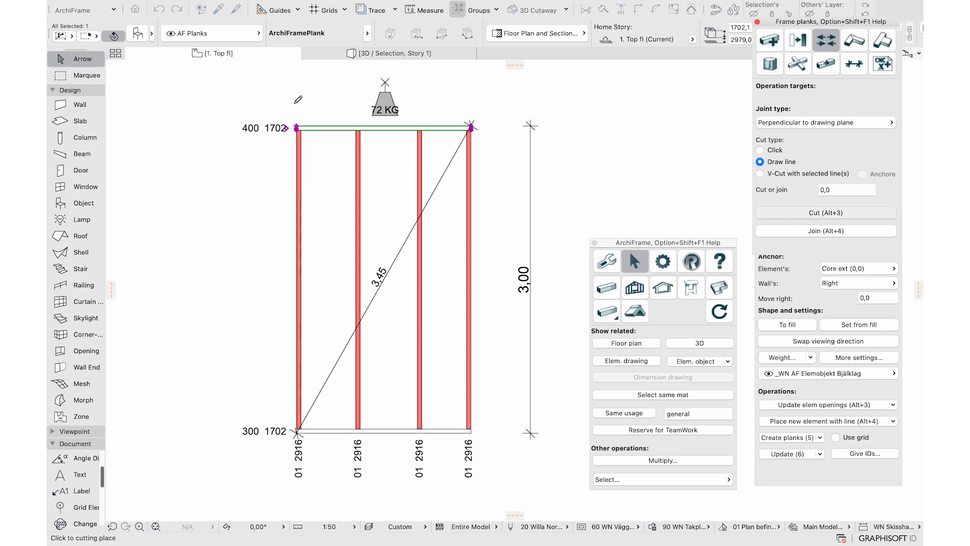
scroll(298, 100, "up", 5)
left_click(341, 139)
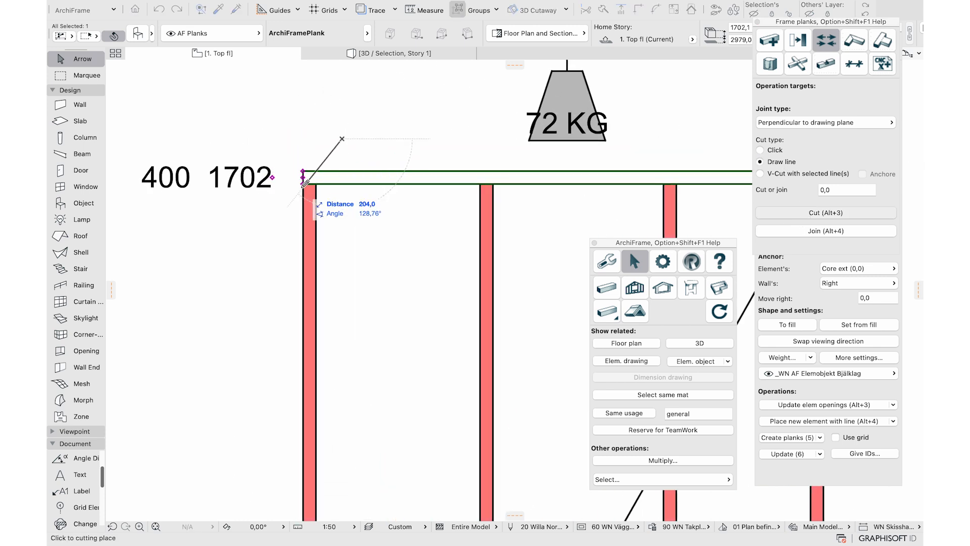
left_click(305, 183)
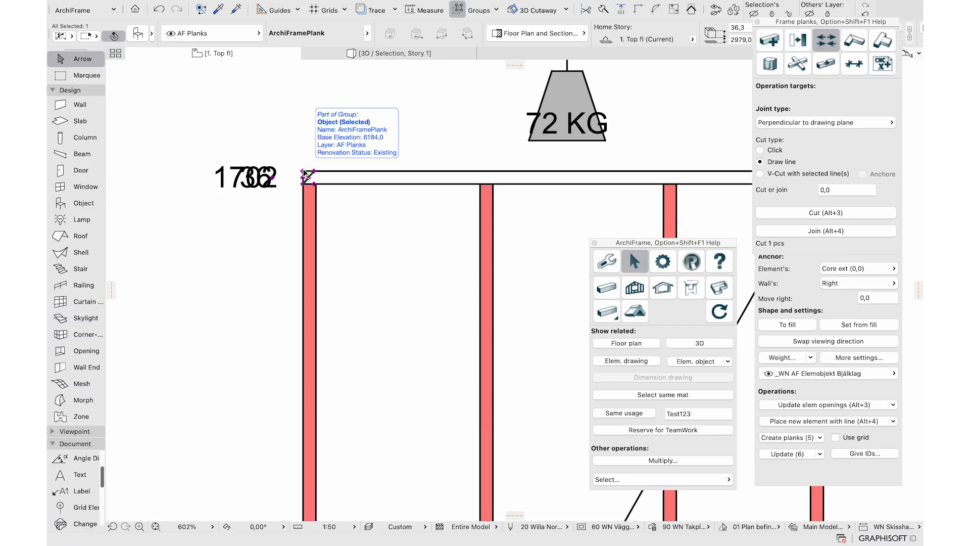
right_click(307, 175)
left_click(343, 294)
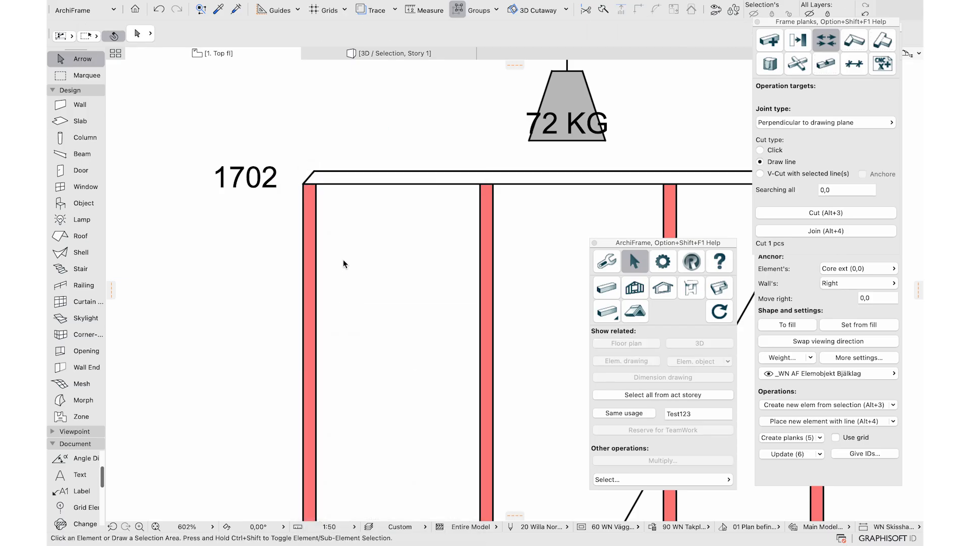
Select the top plank and update the frame element after the cut
left_click(332, 183)
left_click(629, 287)
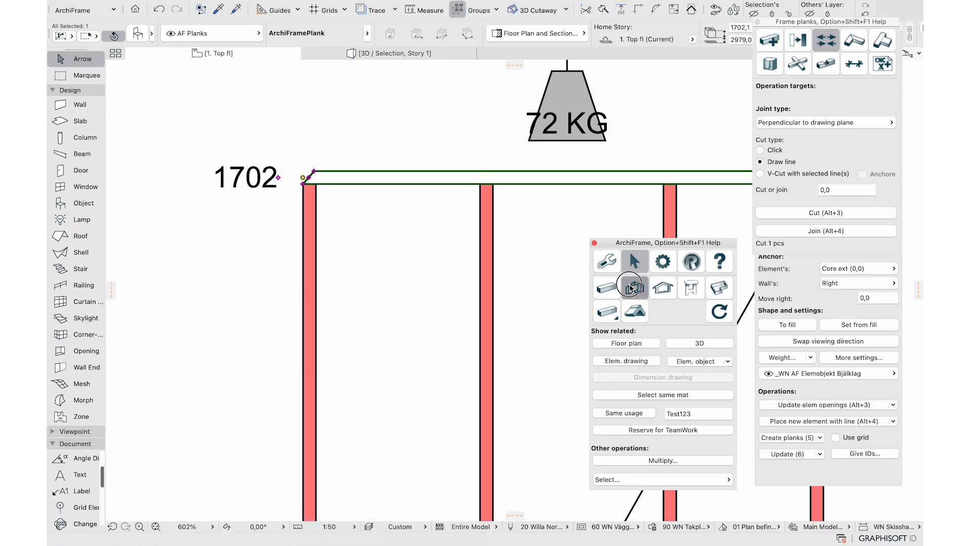
left_click(773, 453)
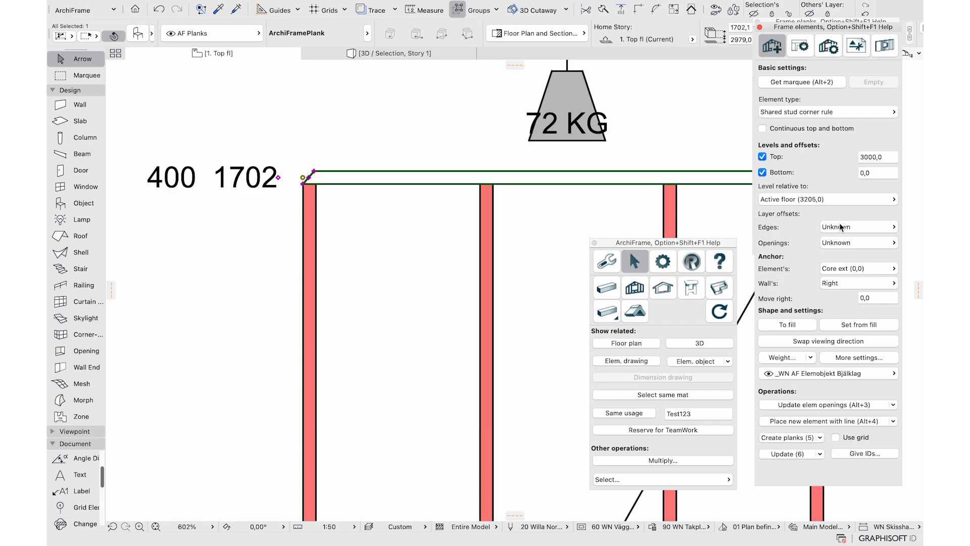
left_click(606, 287)
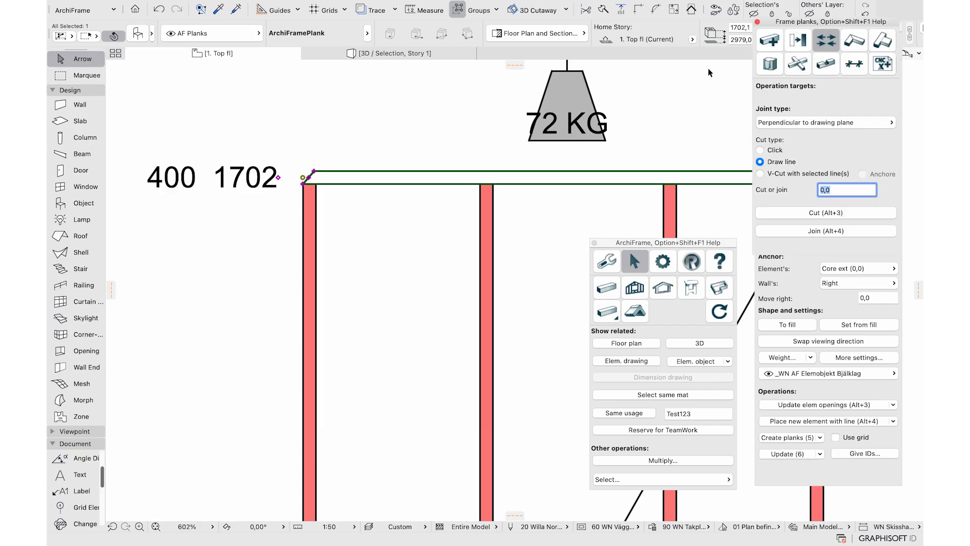
left_click(887, 63)
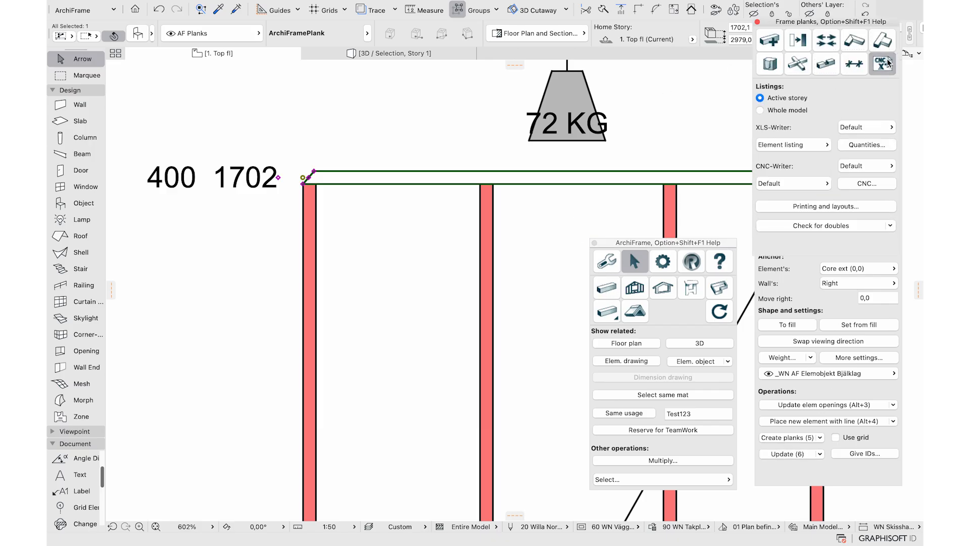
left_click(867, 188)
left_click(375, 121)
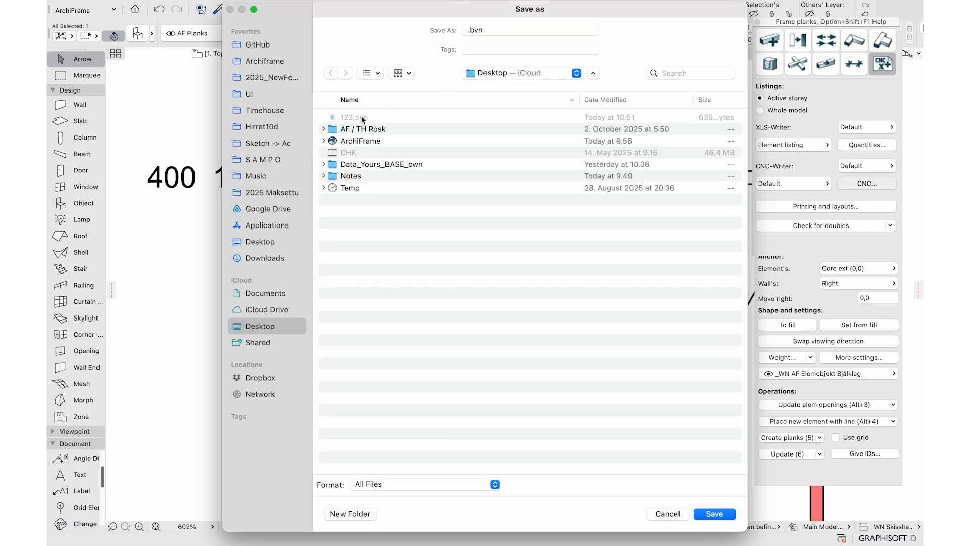
left_click(714, 513)
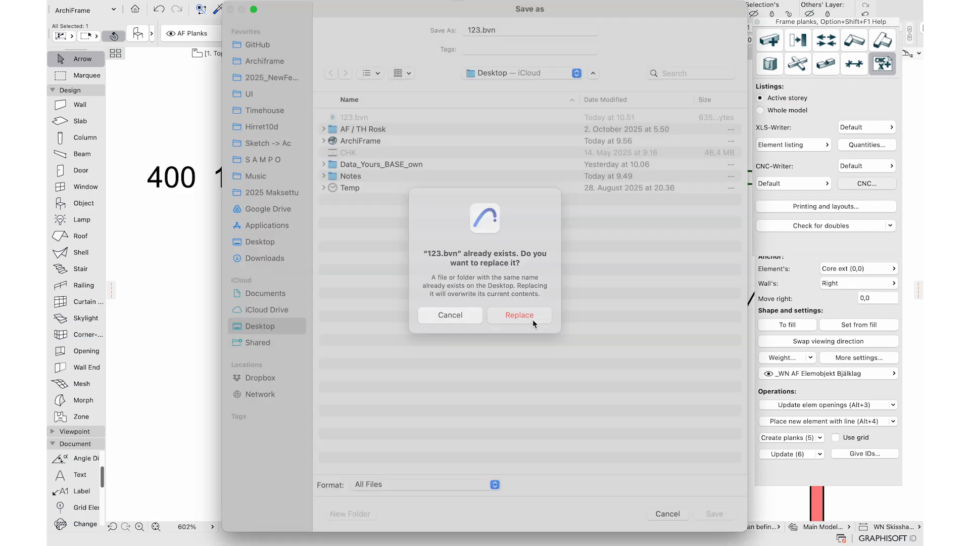
left_click(532, 319)
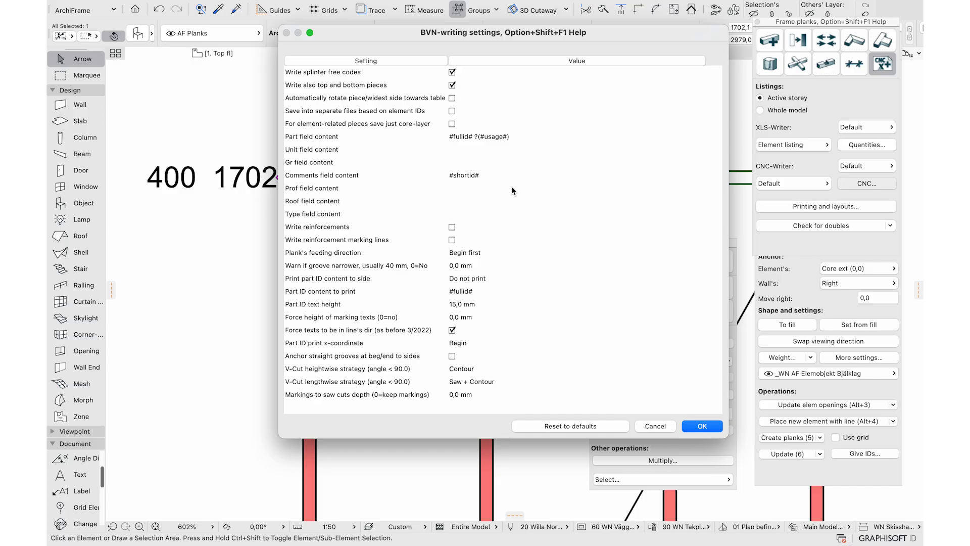
left_click(479, 188)
key("super+v")
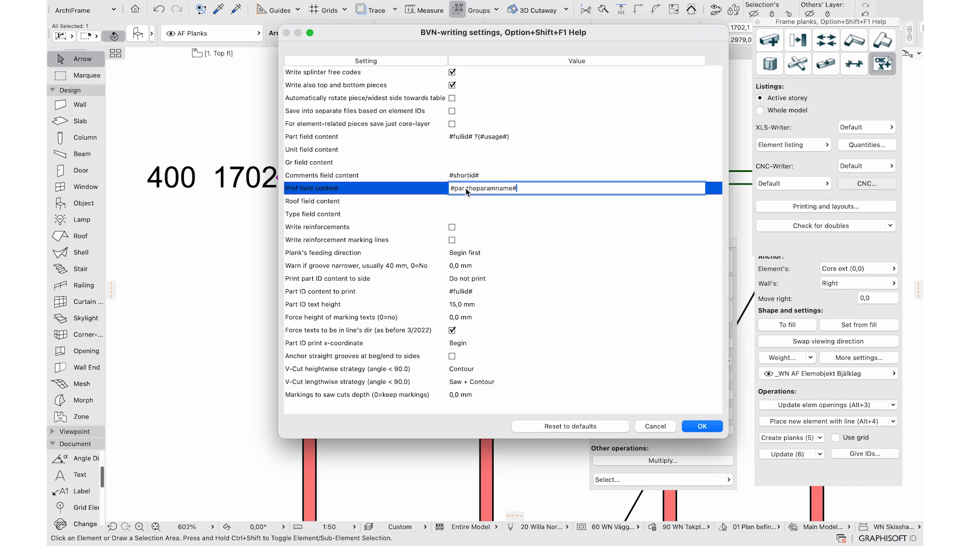
left_click_drag(466, 187, 512, 192)
left_click(655, 426)
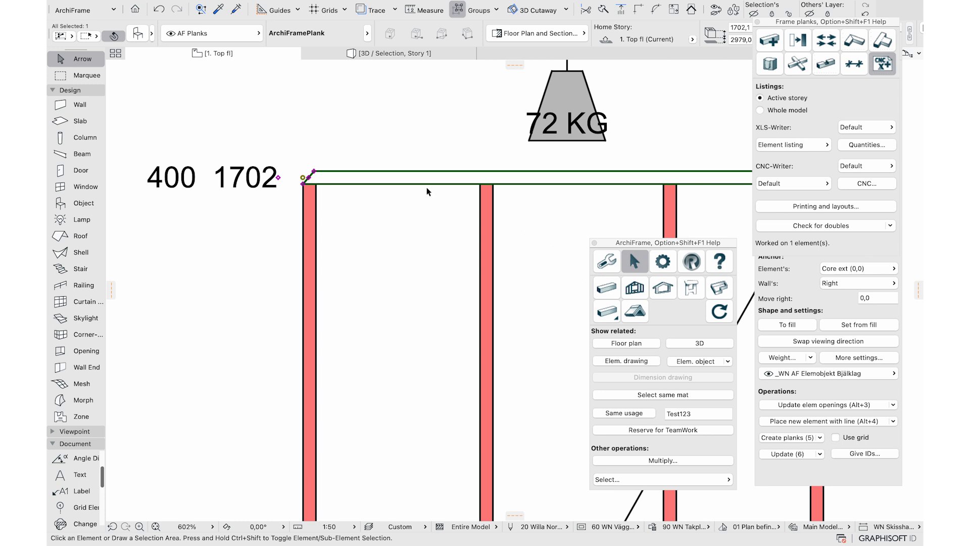
left_click(130, 2)
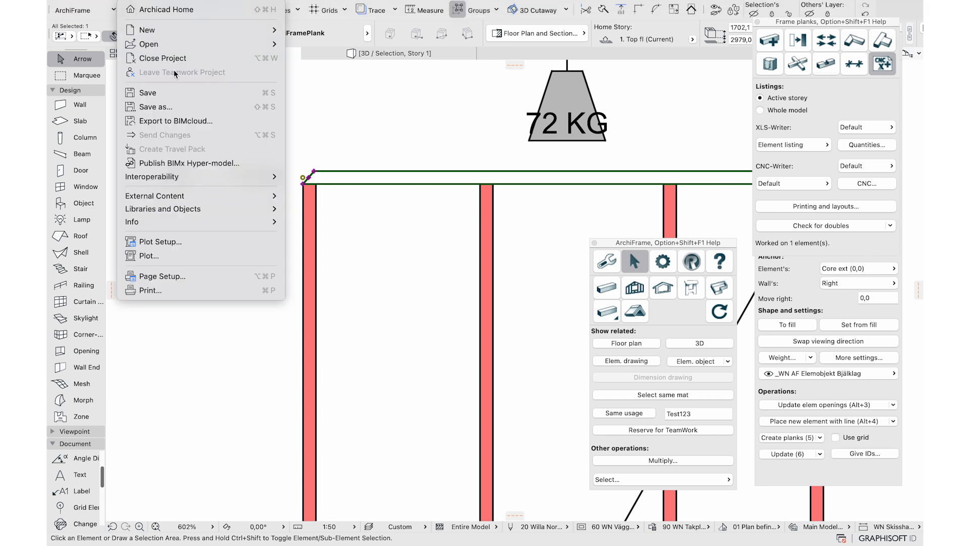
Open the ArchiFramePlank object and search its parameters for 'machining' to find iMachiningText
mouse_move(199, 214)
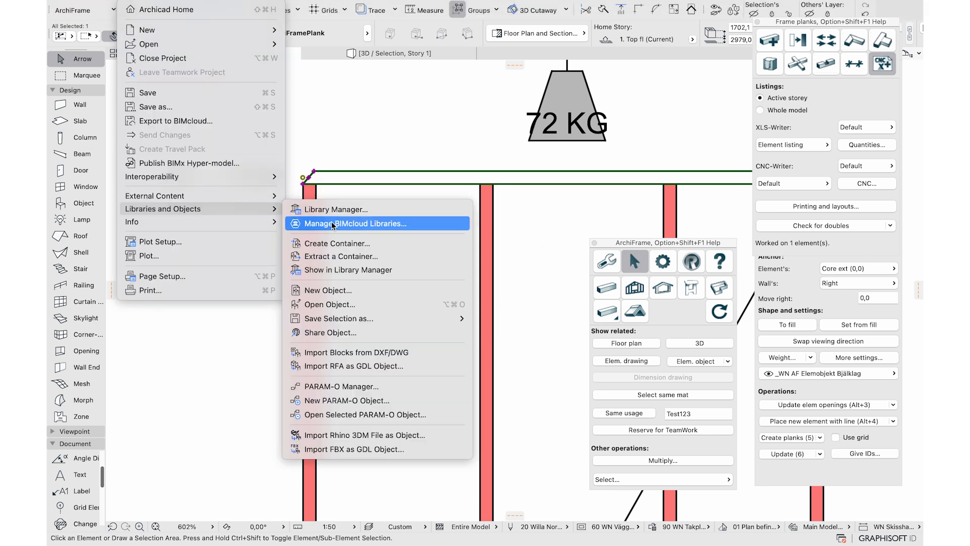
left_click(330, 304)
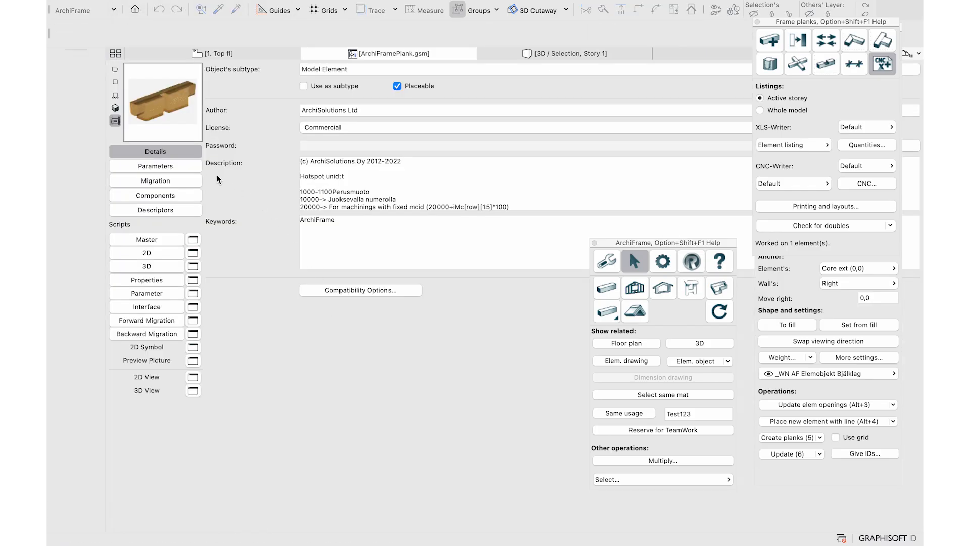
left_click(190, 168)
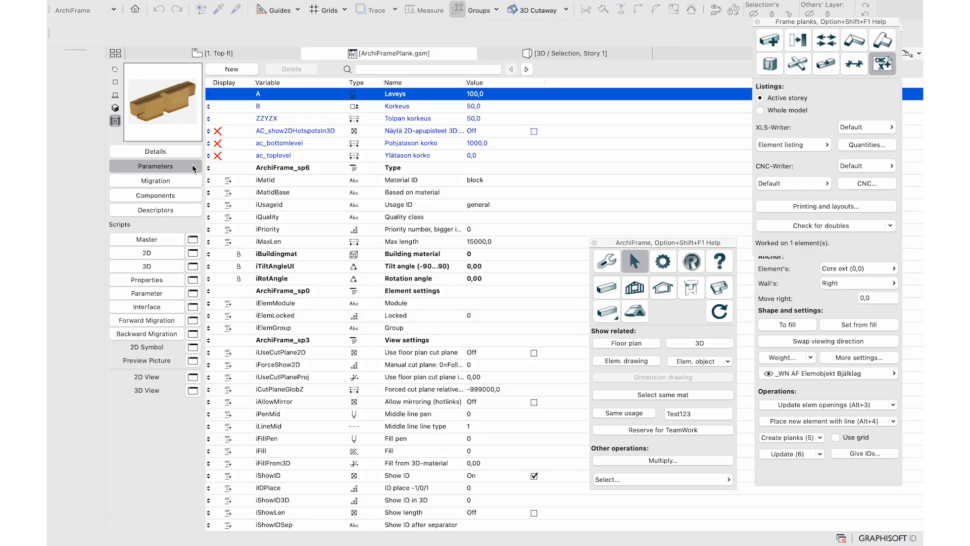
left_click(377, 71)
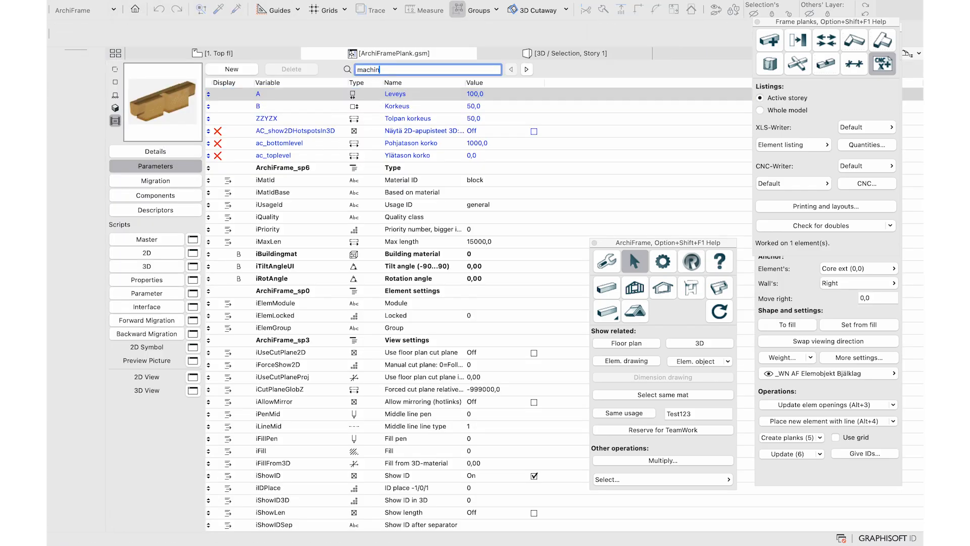
key("Return")
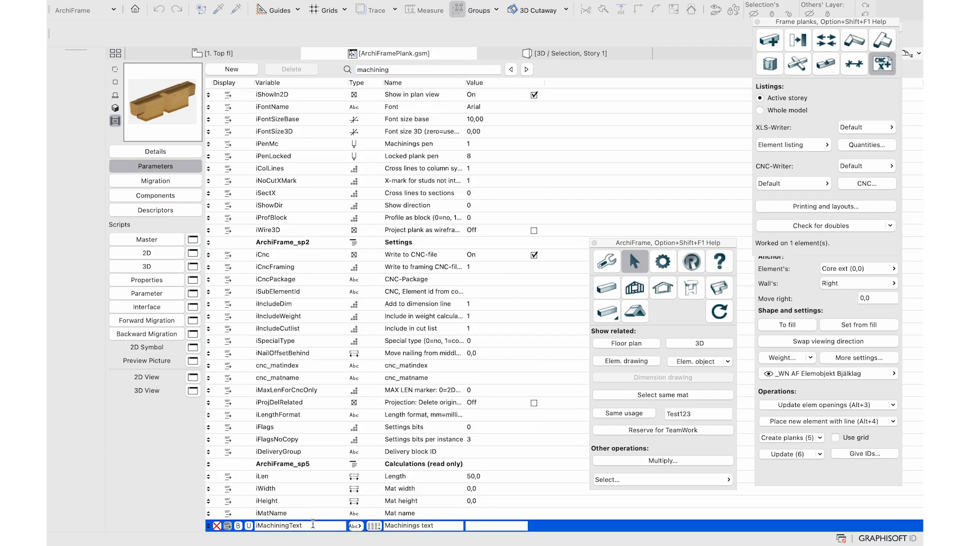
left_click(281, 58)
Re-export the planks, overwriting the existing 123.bvn file
left_click(863, 185)
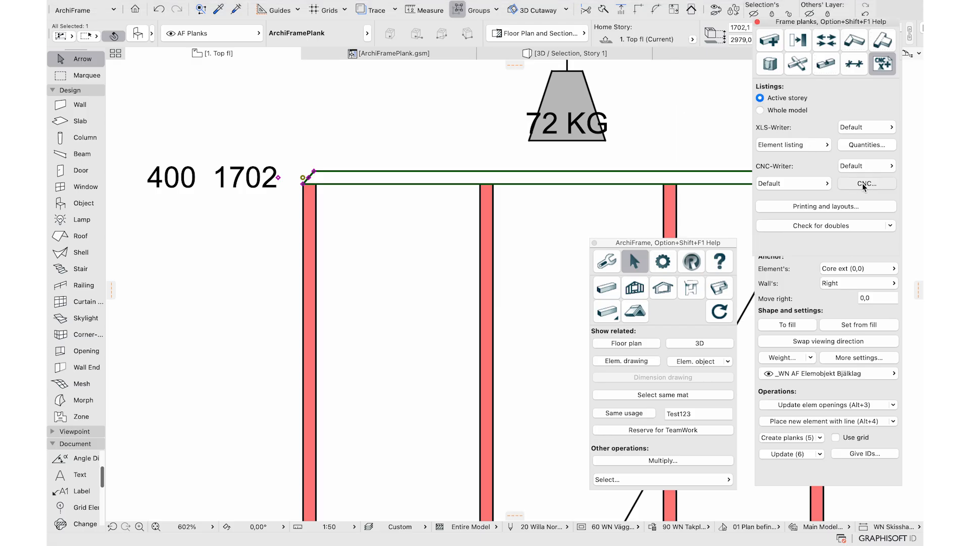
left_click(348, 121)
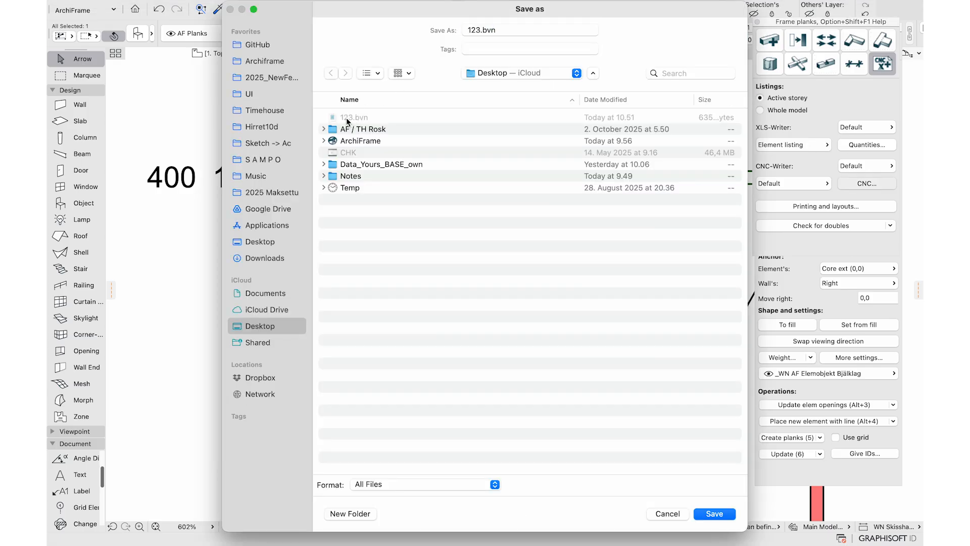
left_click(723, 516)
left_click(542, 323)
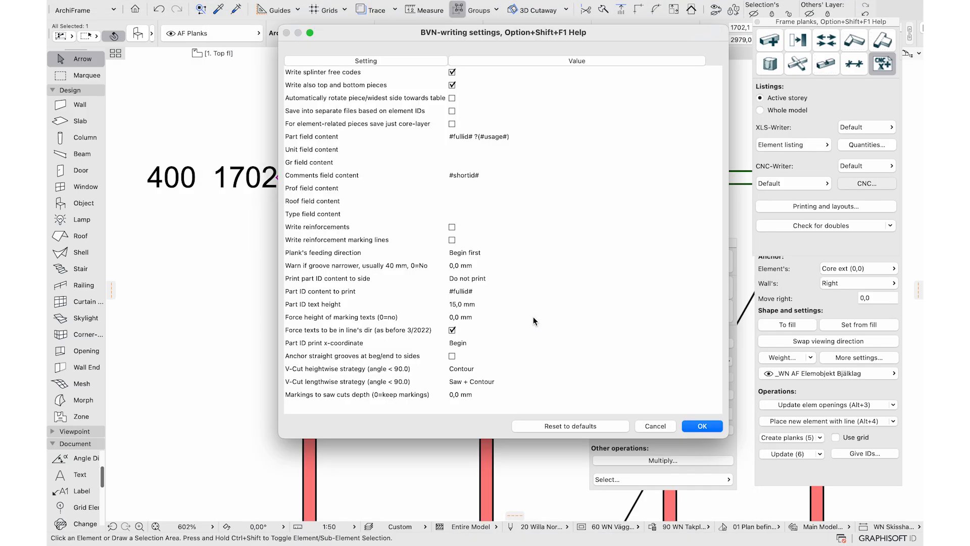
Set the Prof field content to #par:iMachiningText# by editing the pasted parameter tag
left_click(454, 187)
key("super+v")
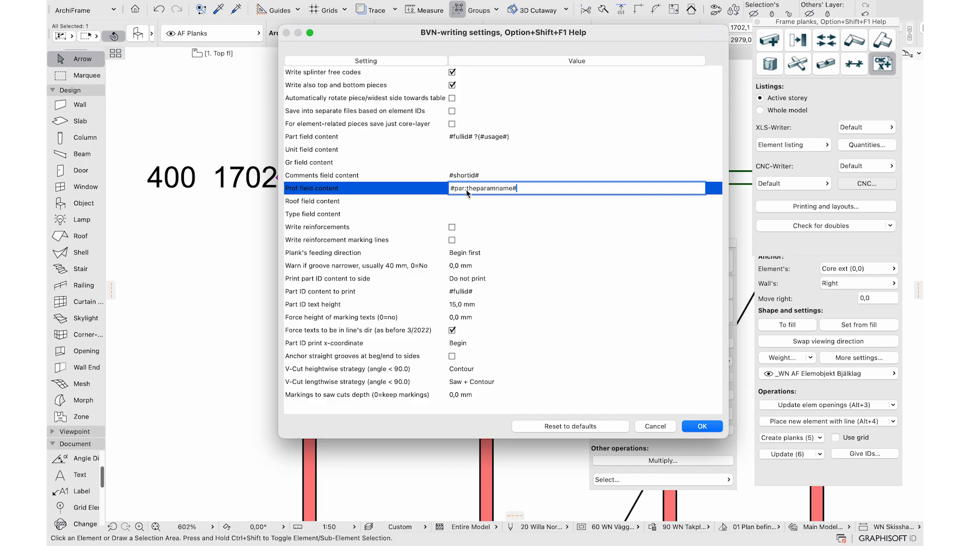
double_click(511, 190)
key("BackSpace")
type("iMachiningText#")
Finish the BVN export and orbit beam W02-400 in Cambium to view its angled end
left_click(701, 426)
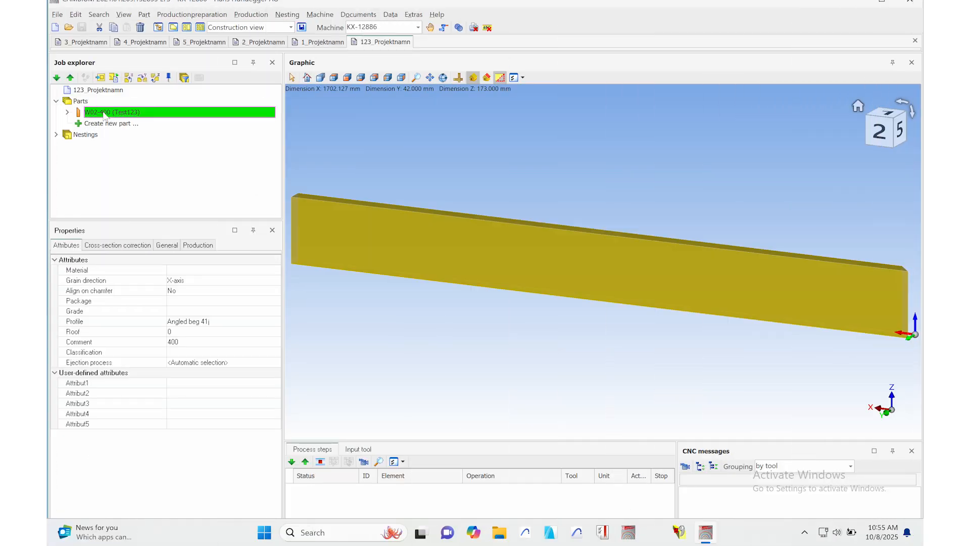
middle_click_drag(604, 217, 482, 211)
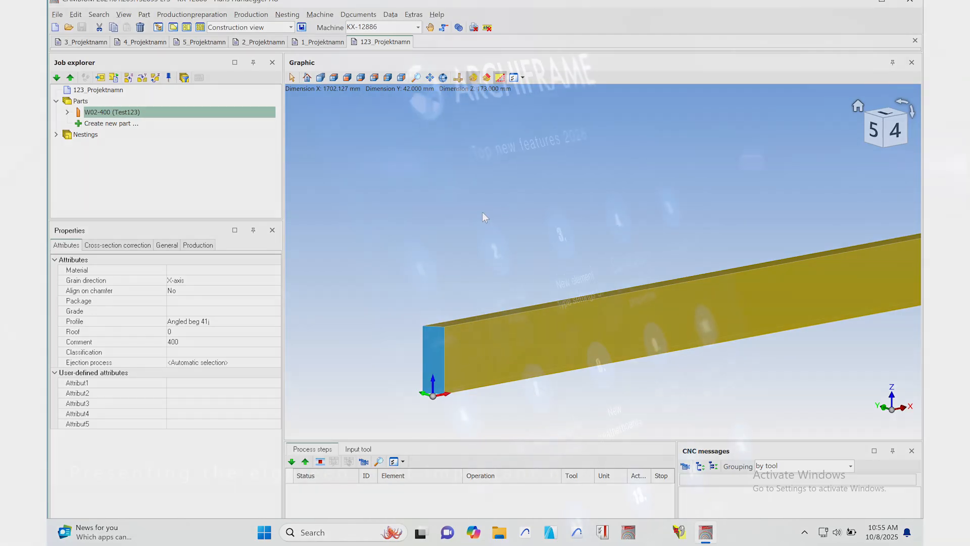